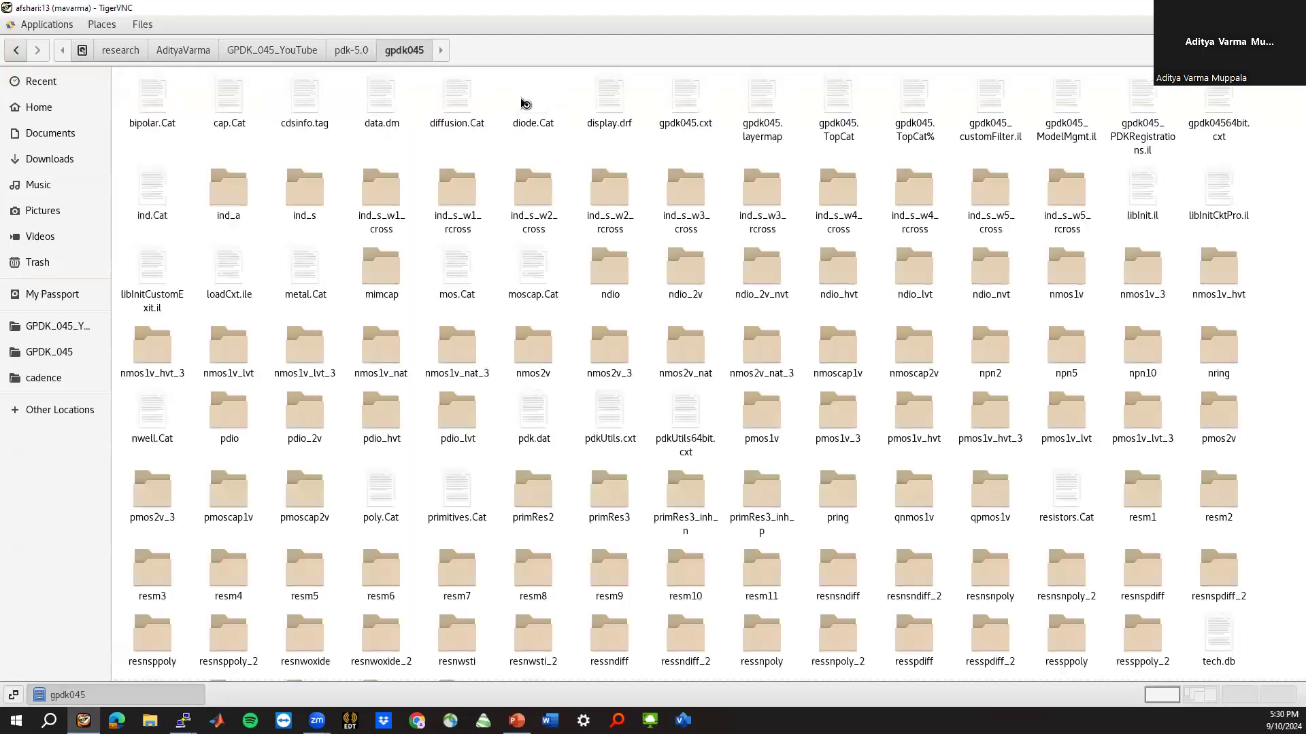
Inspect the spectre folder inside pdk-5.0's models folder, and return to the pdk-5.0 folder
left_click(352, 50)
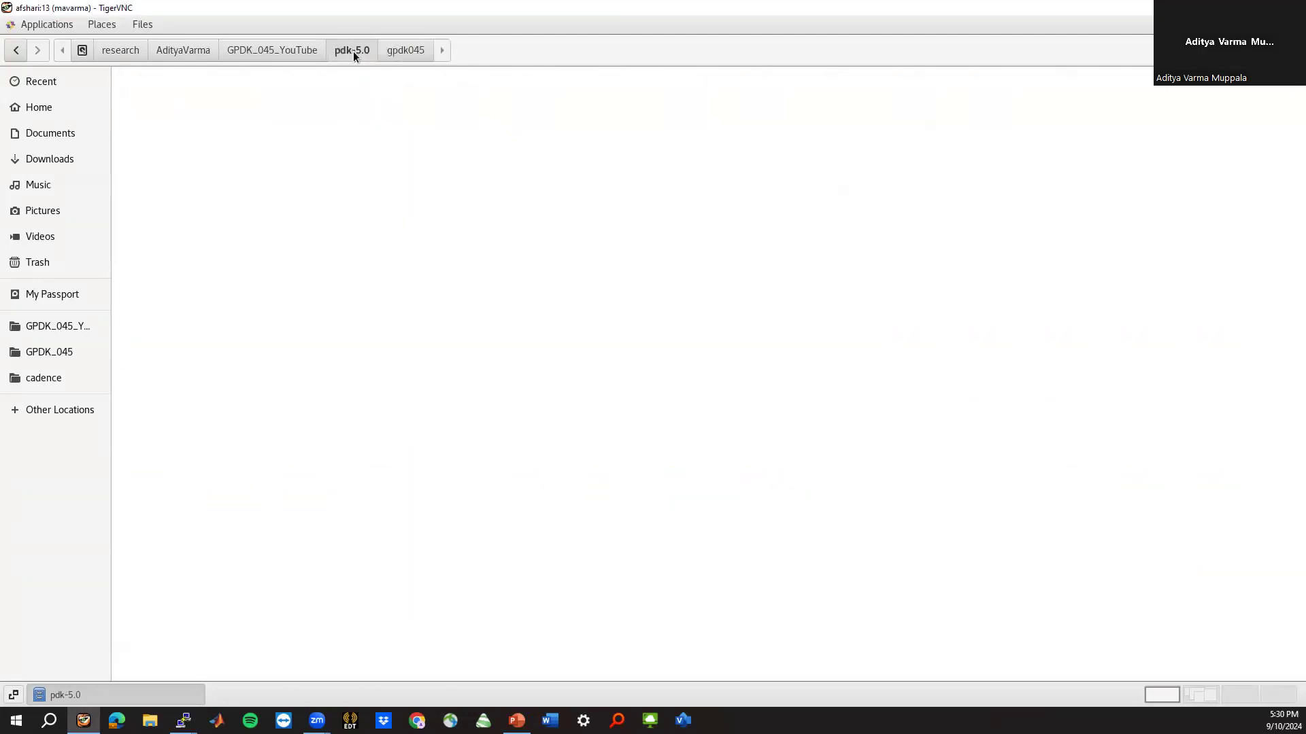
double_click(674, 106)
double_click(151, 99)
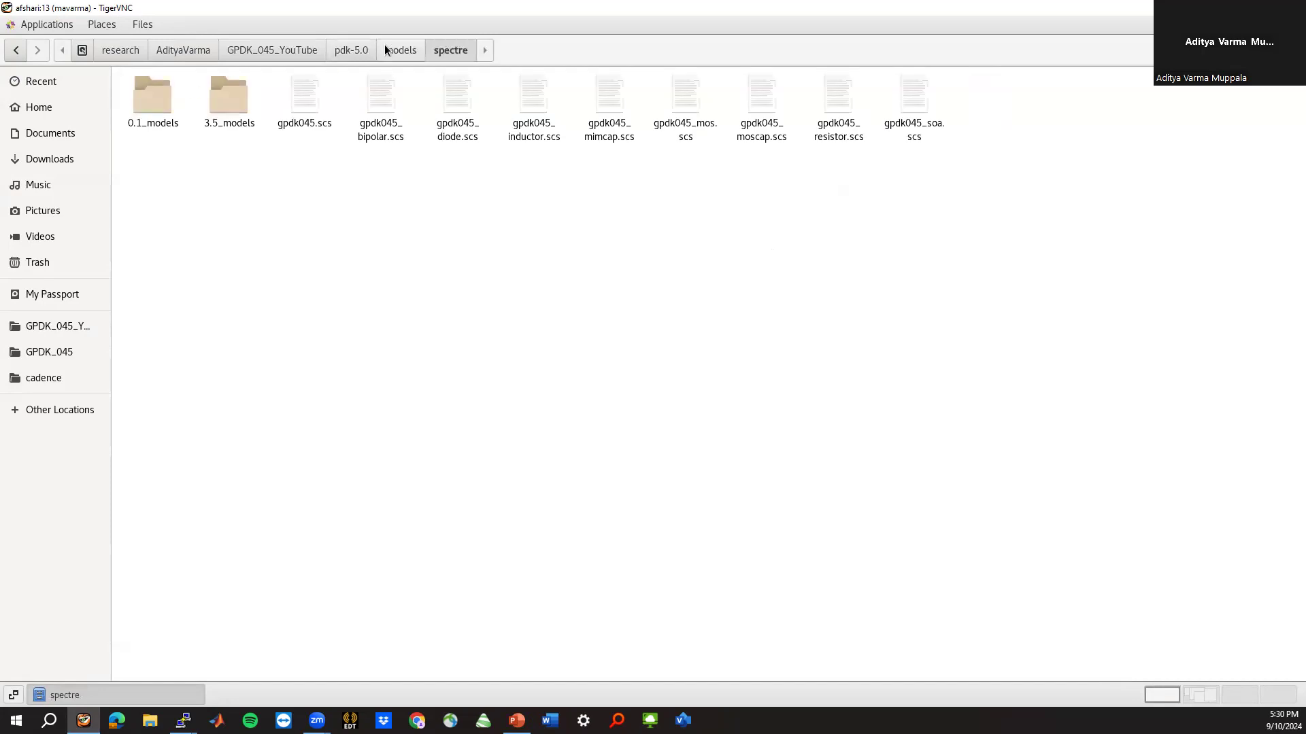
left_click(347, 51)
left_click(770, 181)
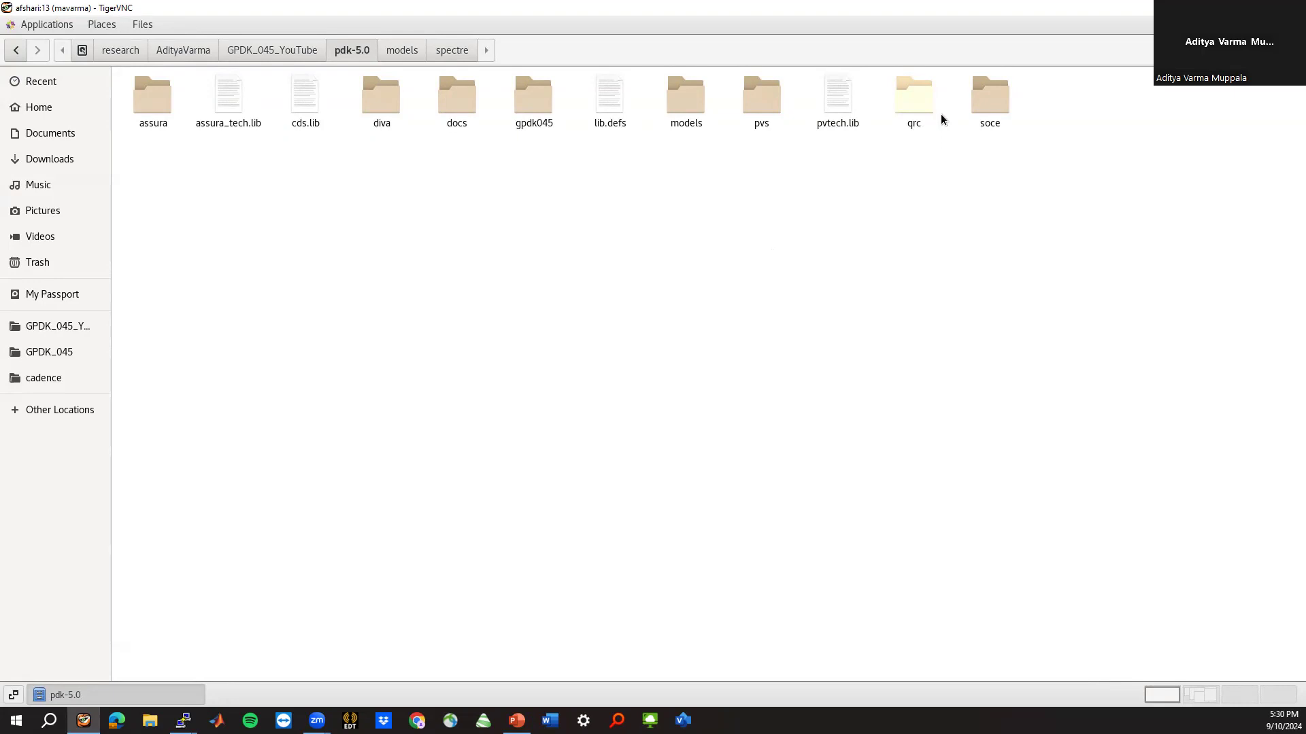
View the contents of the soce folder and return to the pdk-5.0 folder
double_click(982, 94)
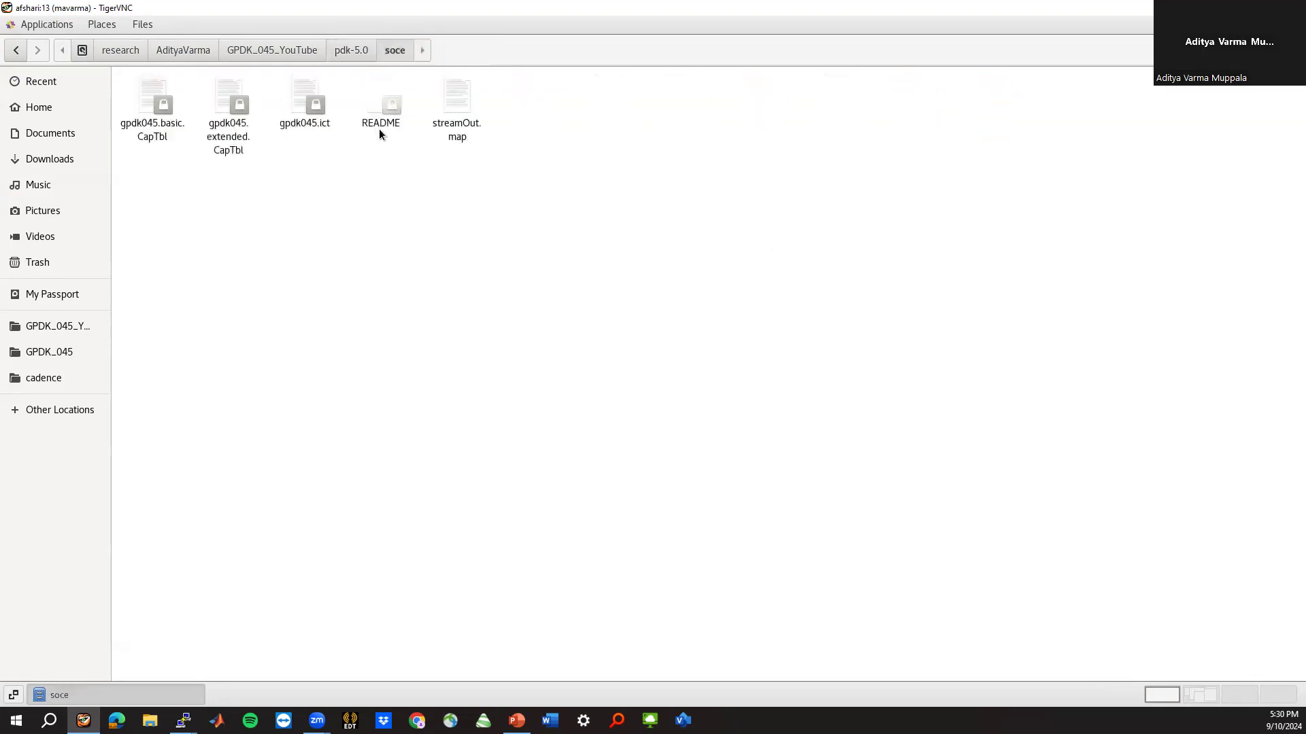
left_click(365, 49)
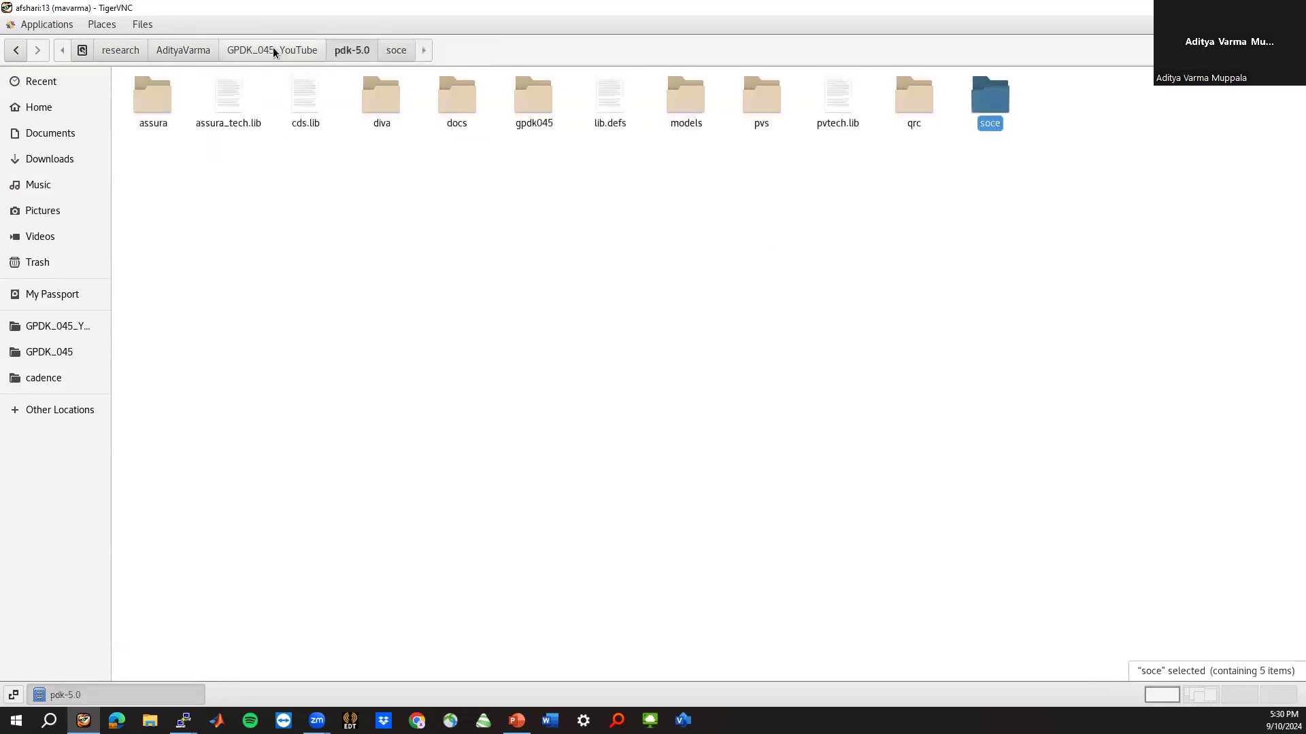
left_click(430, 156)
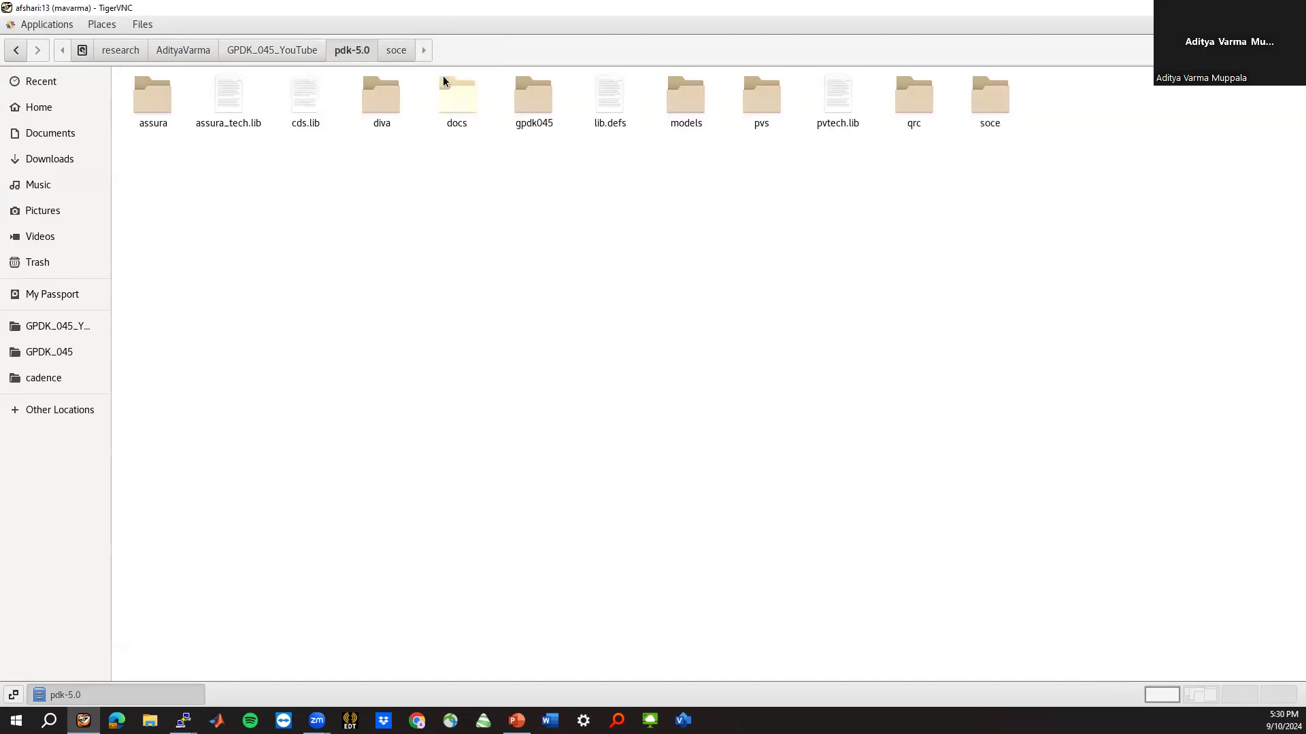
Open gpdk045_PDK_Model_Report.pdf from the docs folder, skim its MOSFET models section with the outline widened, and close it
double_click(455, 96)
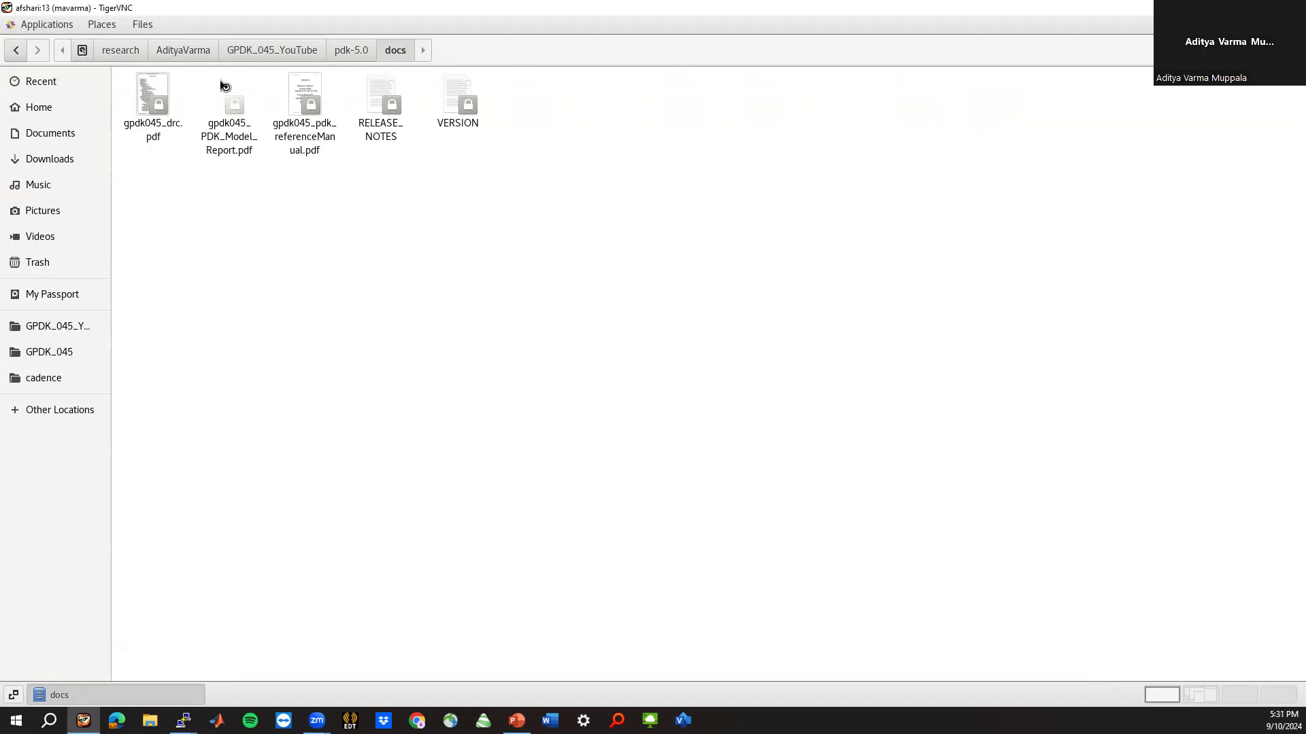
double_click(224, 89)
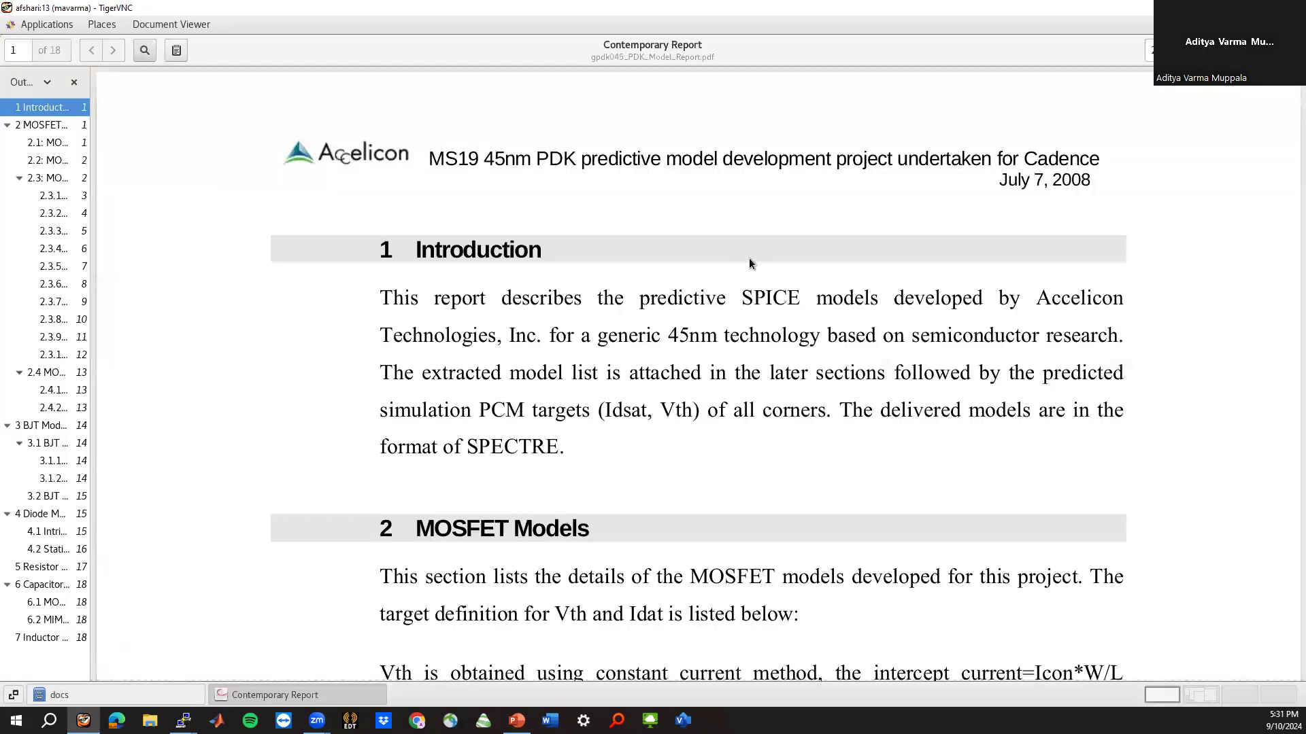
left_click_drag(92, 244, 201, 234)
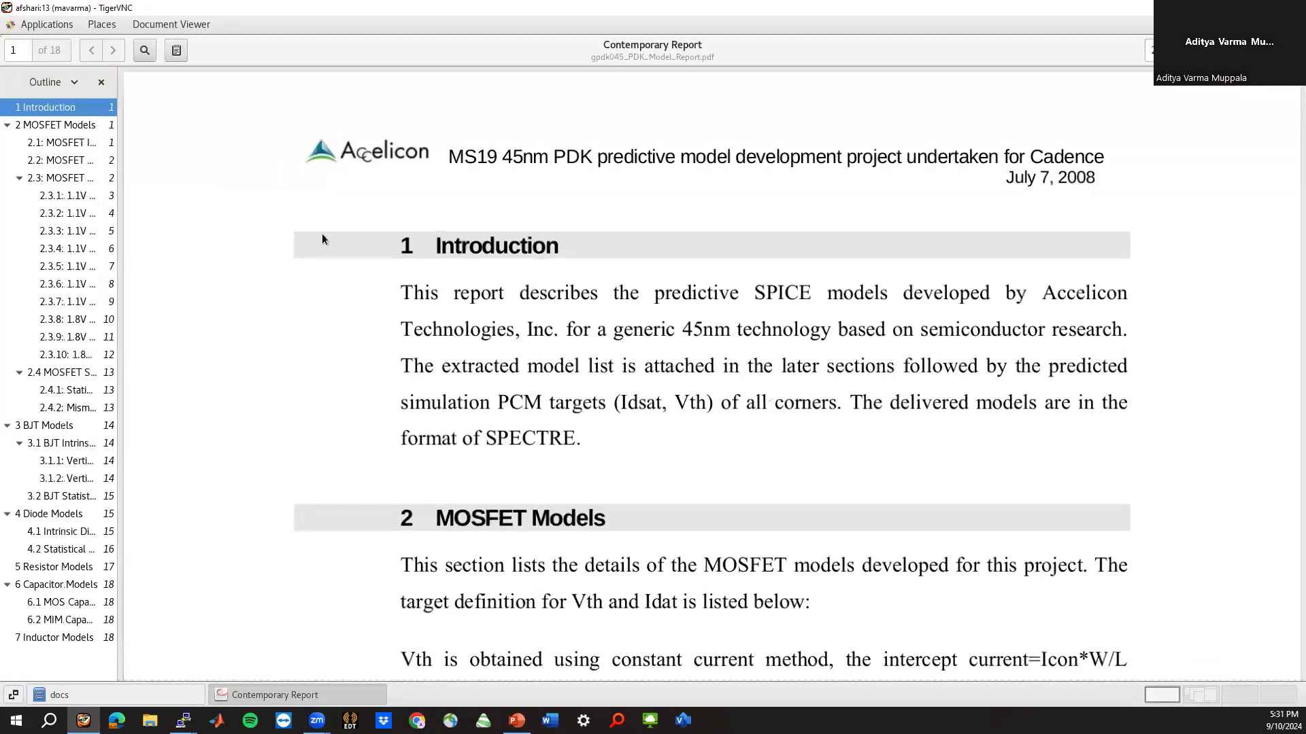
scroll(585, 306, "down", 8)
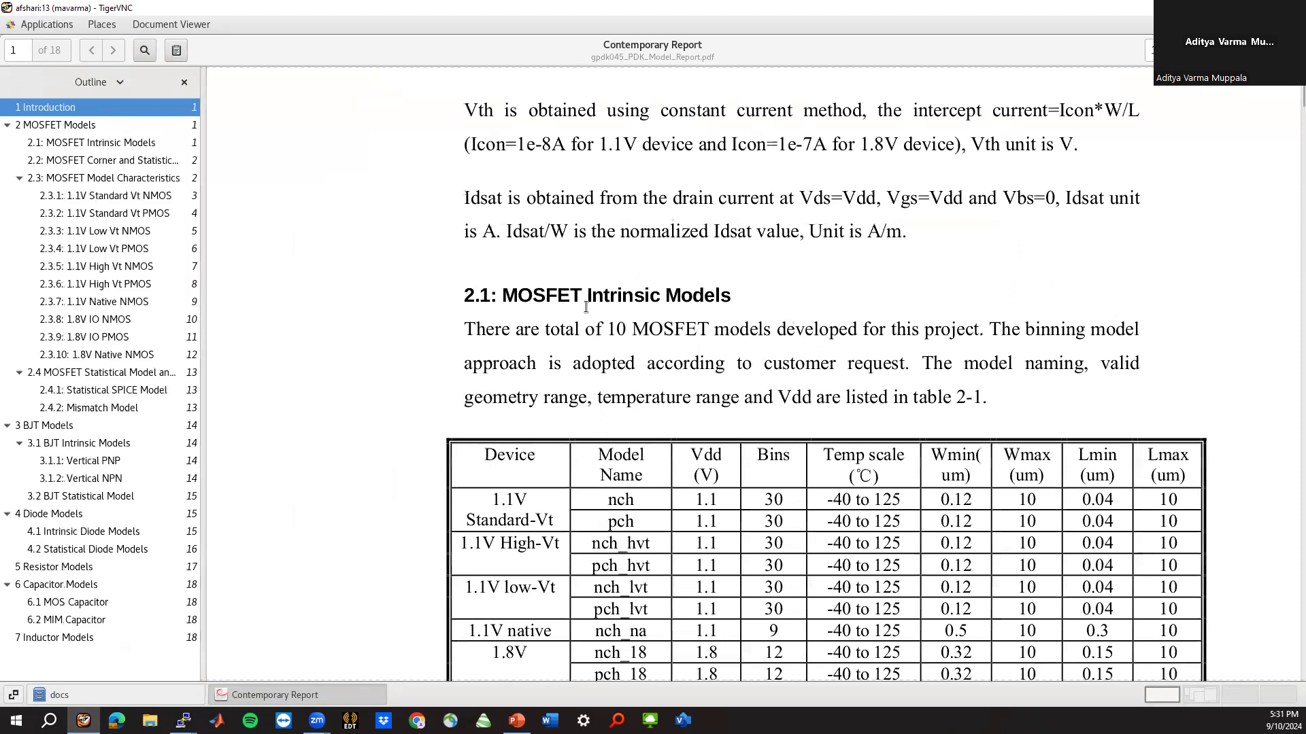
scroll(586, 306, "up", 5)
key("ctrl+w")
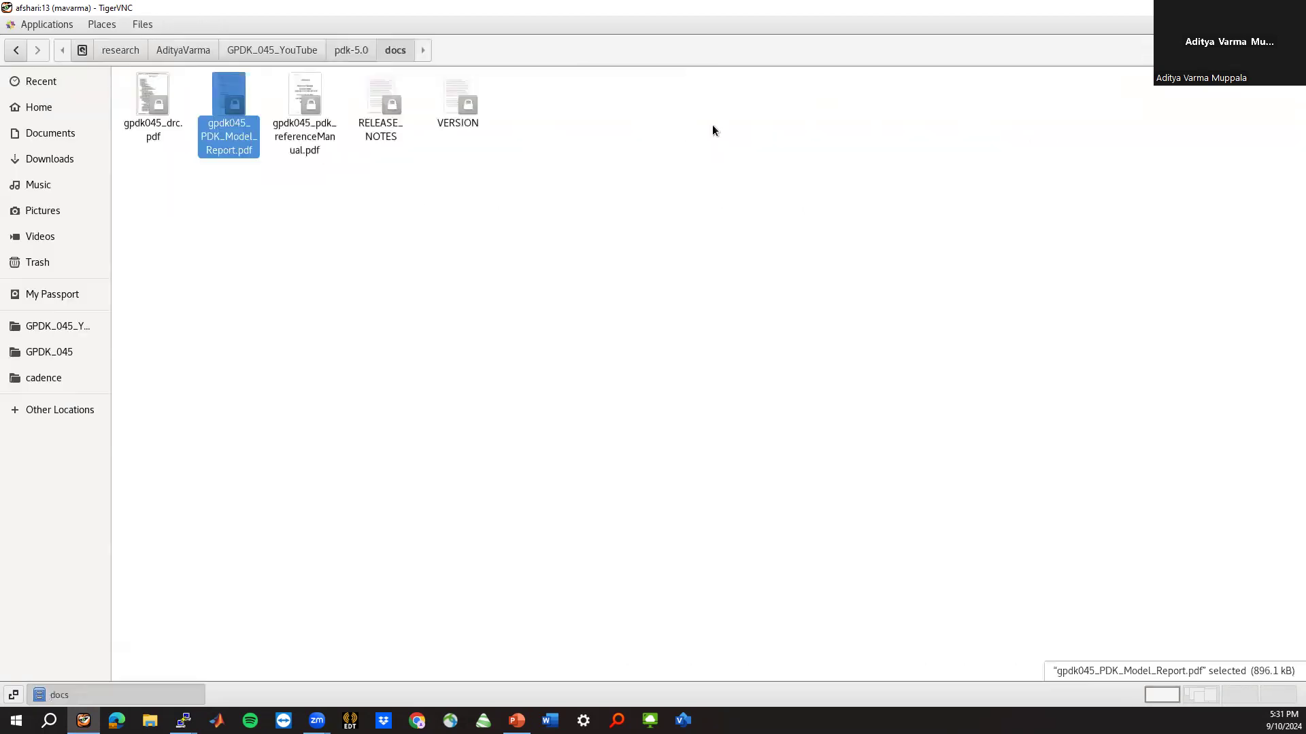
Open gpdk045_pdk_referenceManual.pdf and go to its title page
left_click(272, 194)
double_click(303, 91)
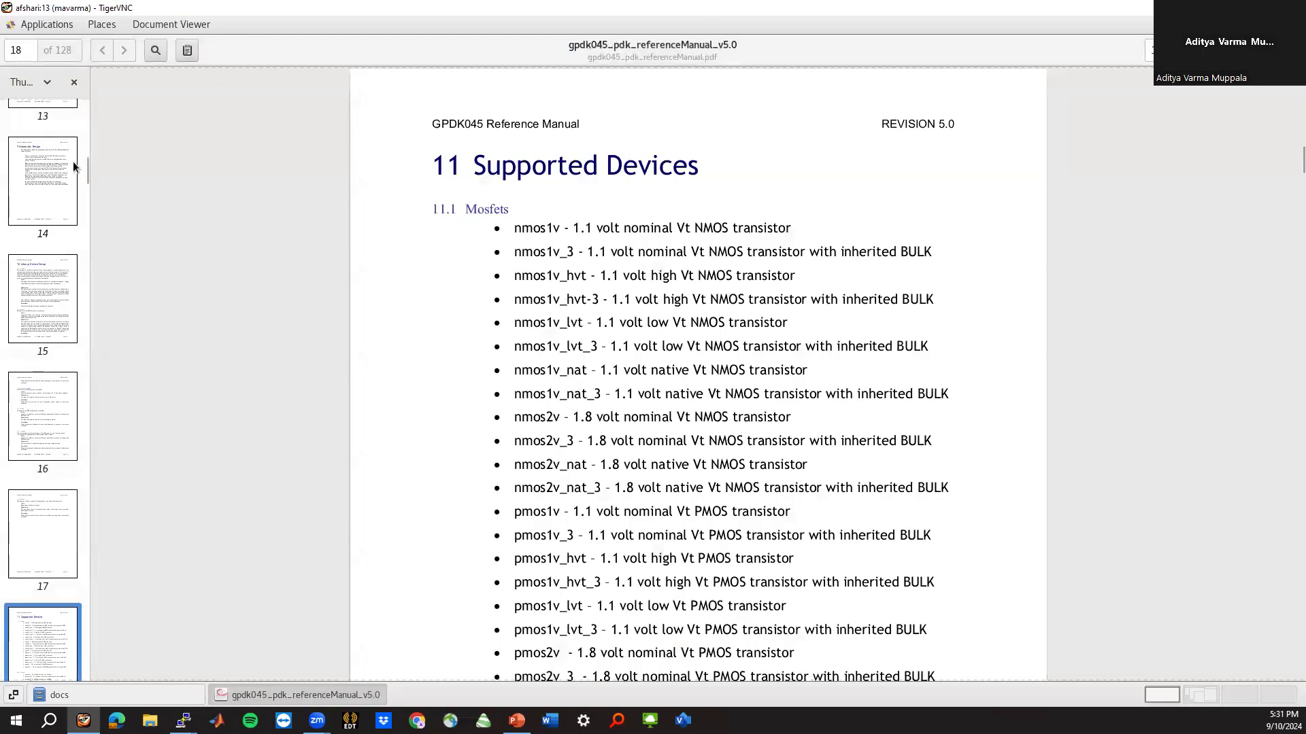
left_click_drag(87, 173, 87, 88)
left_click(60, 162)
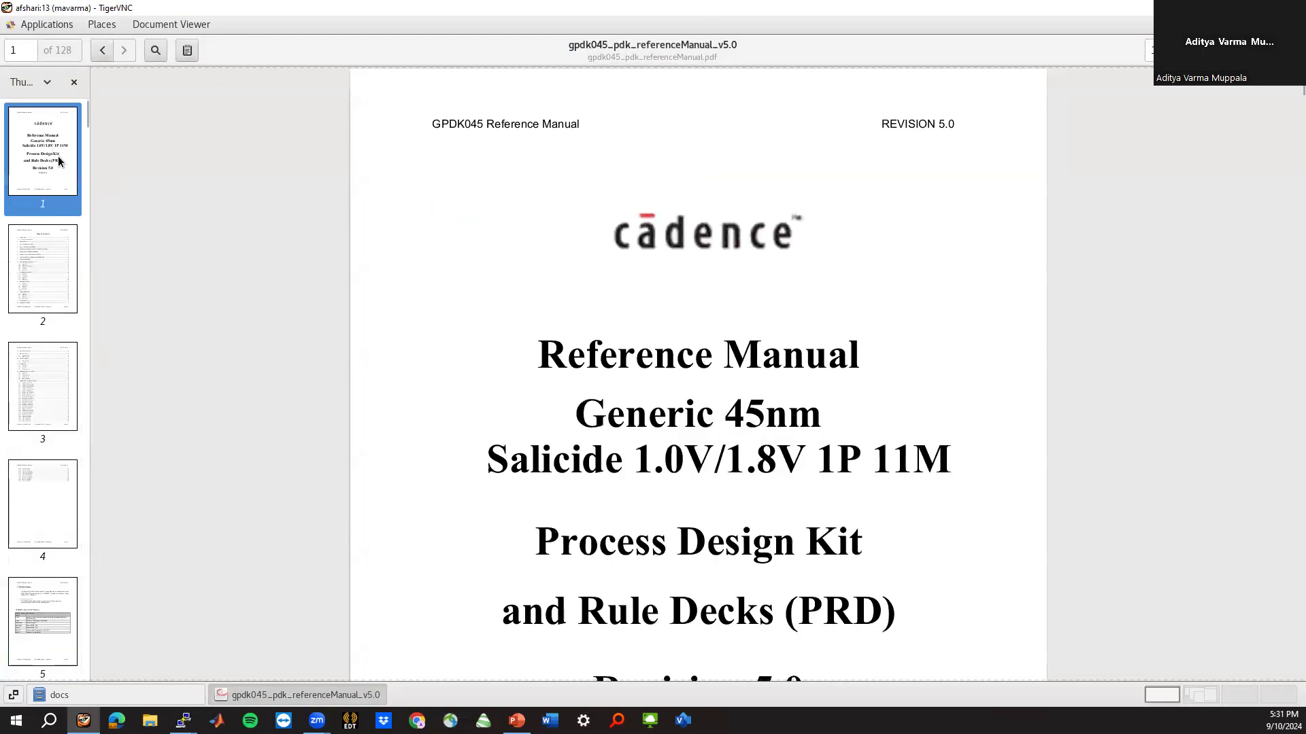
Skim the reference manual from its table of contents through section 5, PRD Install Directory Structure/Contents
scroll(285, 323, "down", 15)
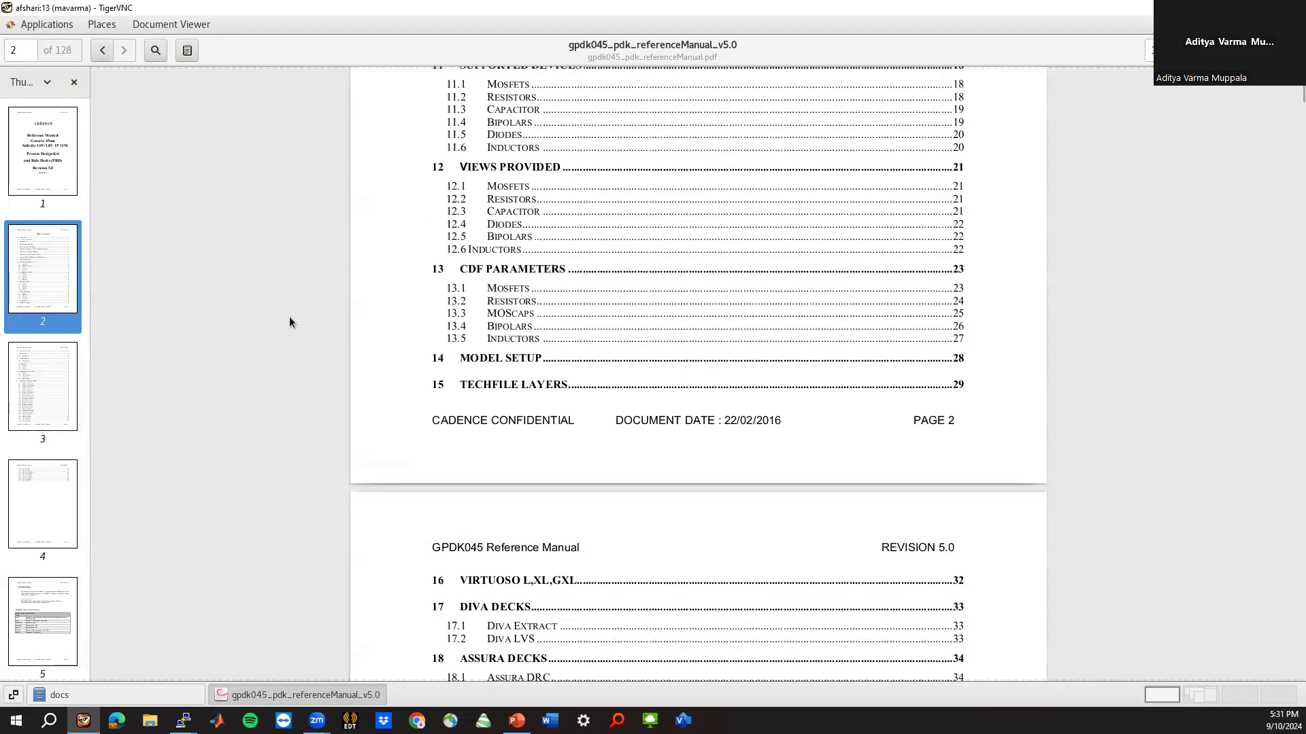
scroll(289, 322, "down", 10)
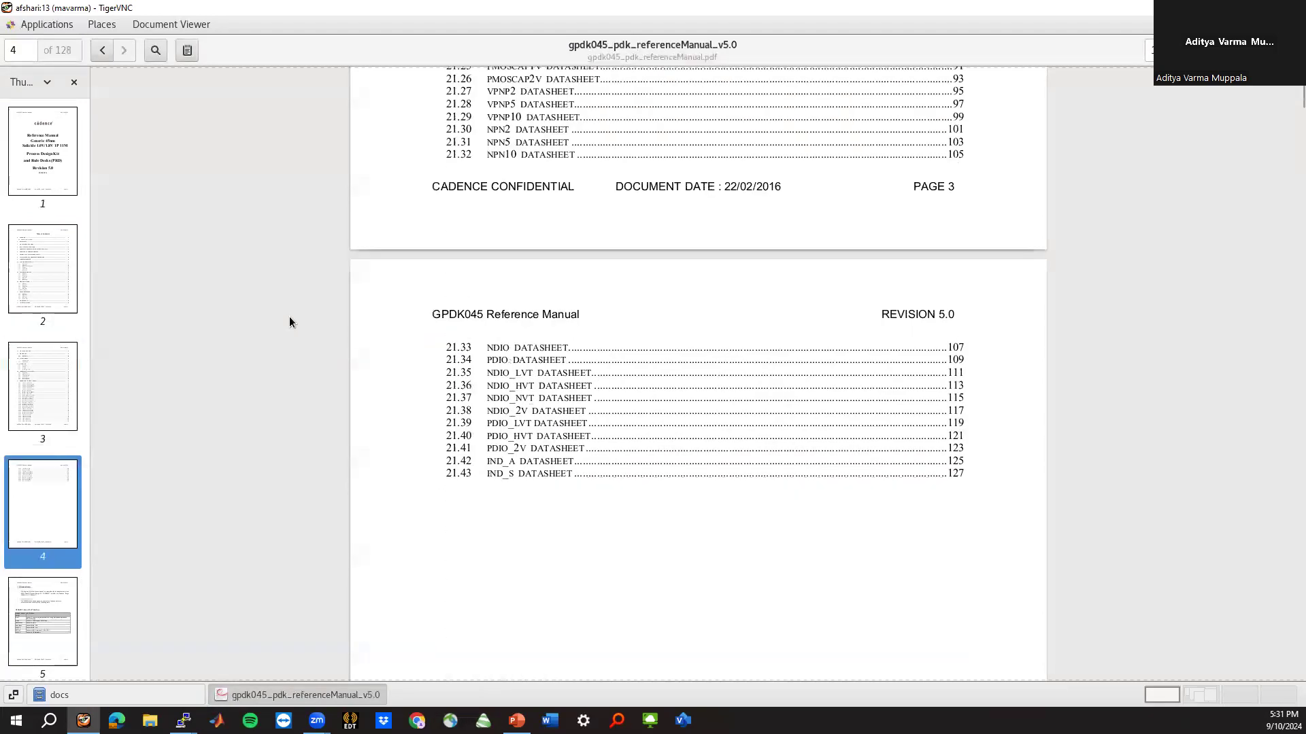
scroll(290, 318, "down", 8)
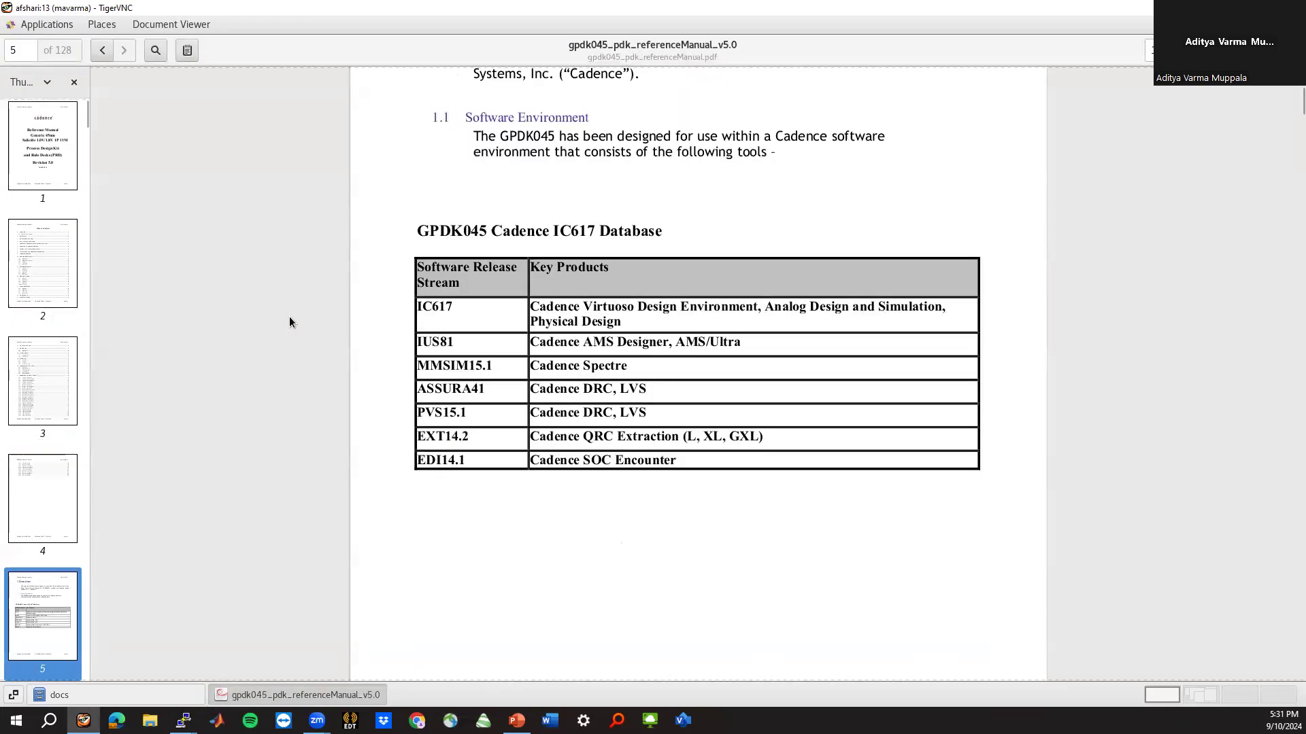
scroll(289, 321, "down", 10)
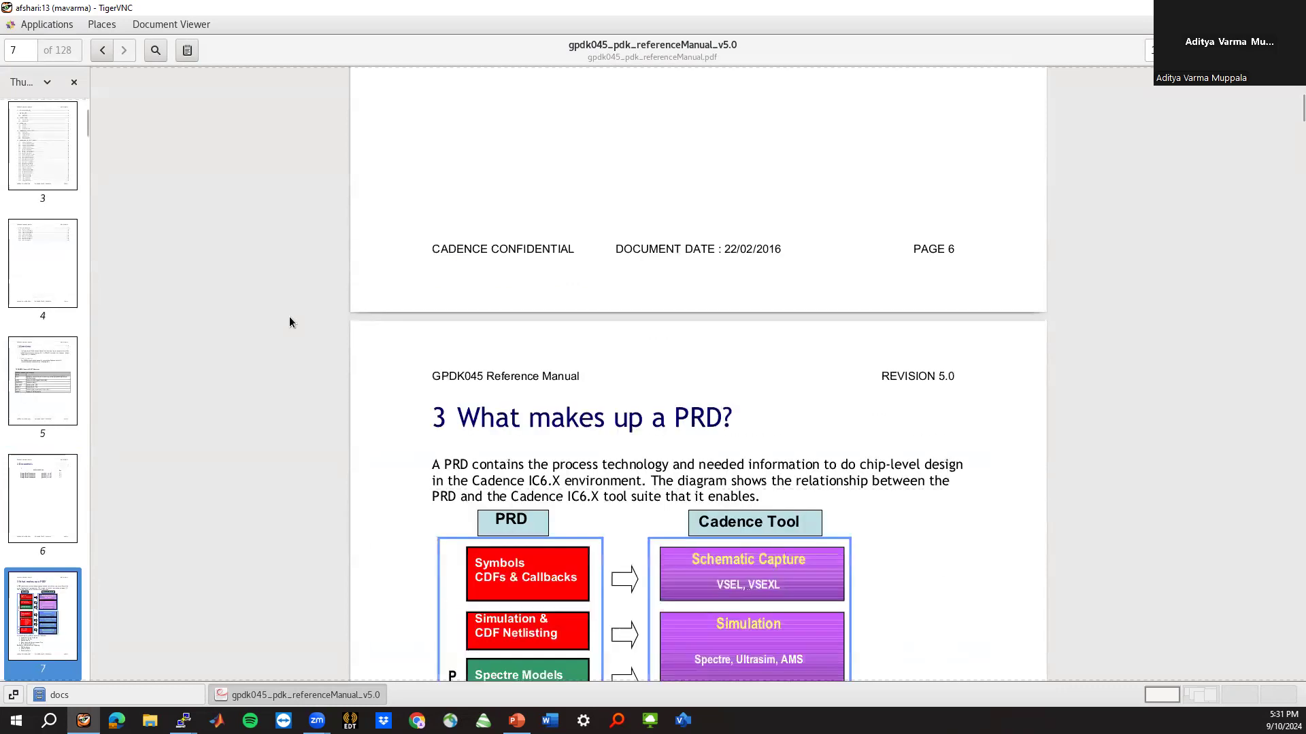
scroll(290, 322, "down", 10)
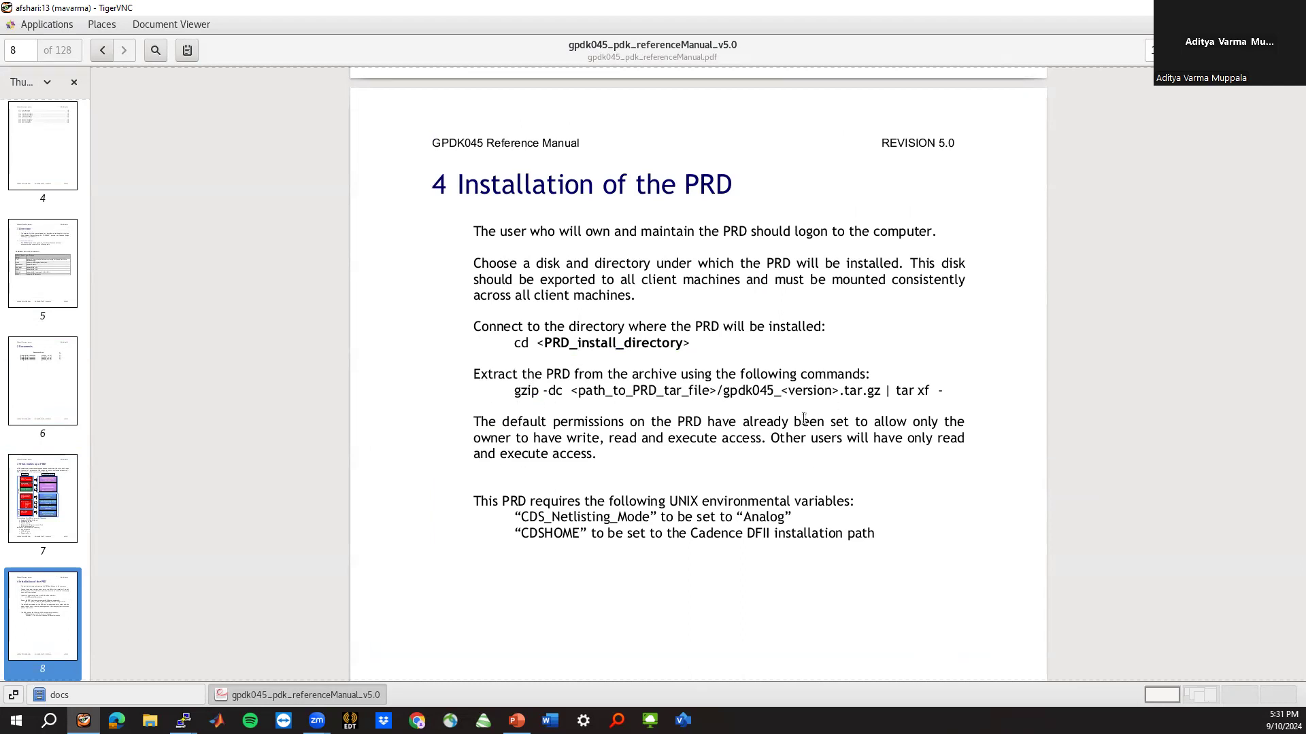
scroll(476, 437, "down", 10)
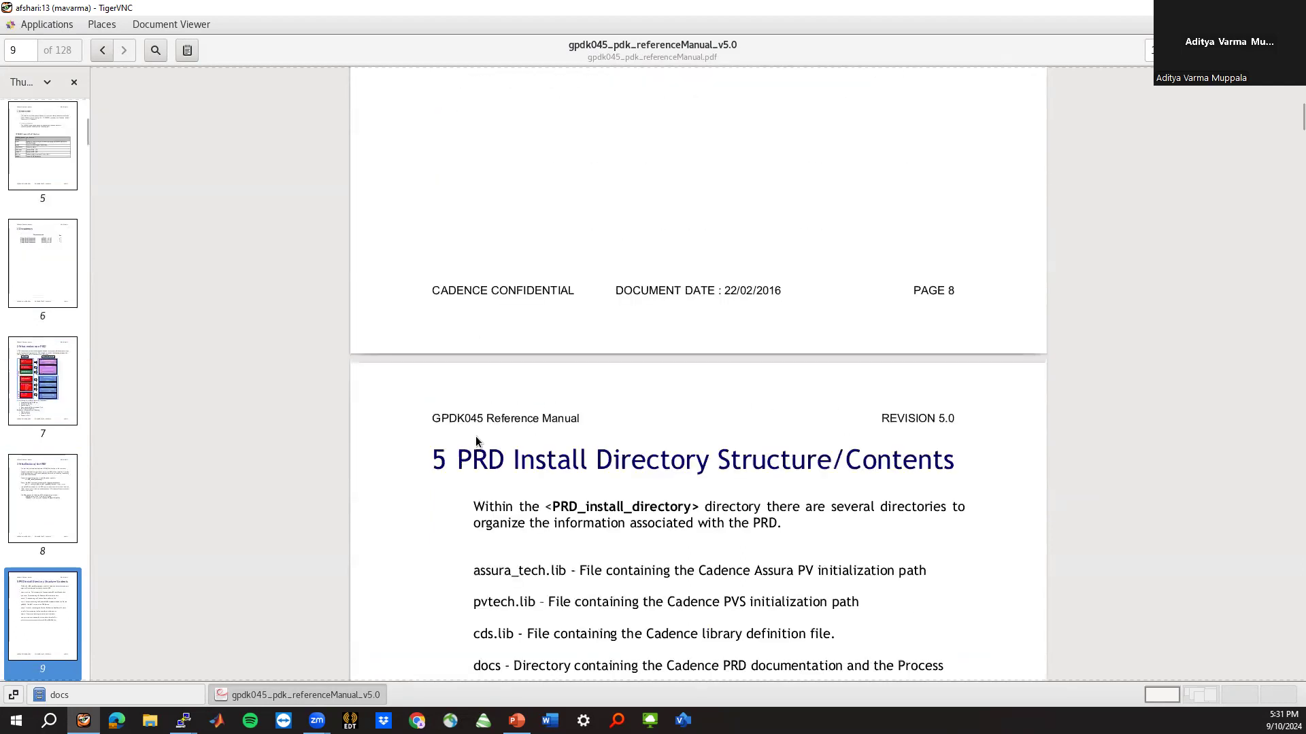
scroll(476, 437, "down", 4)
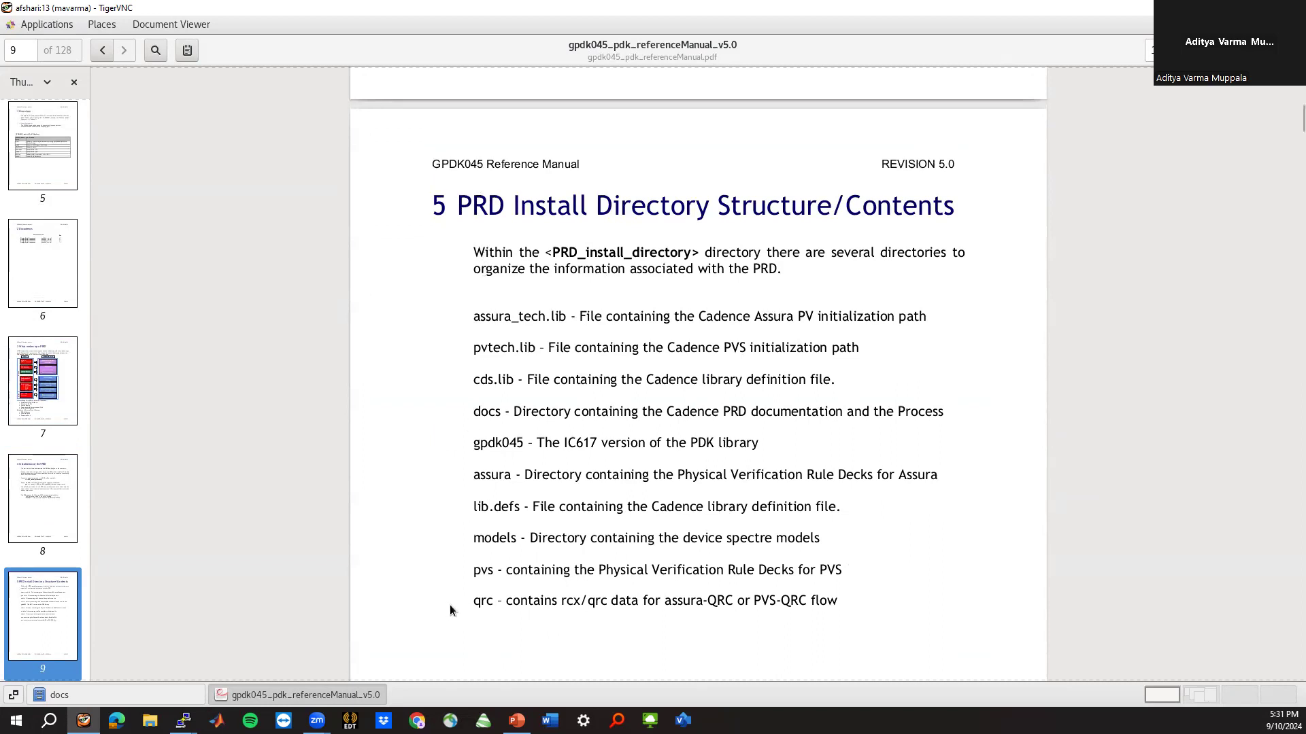
scroll(449, 610, "down", 5)
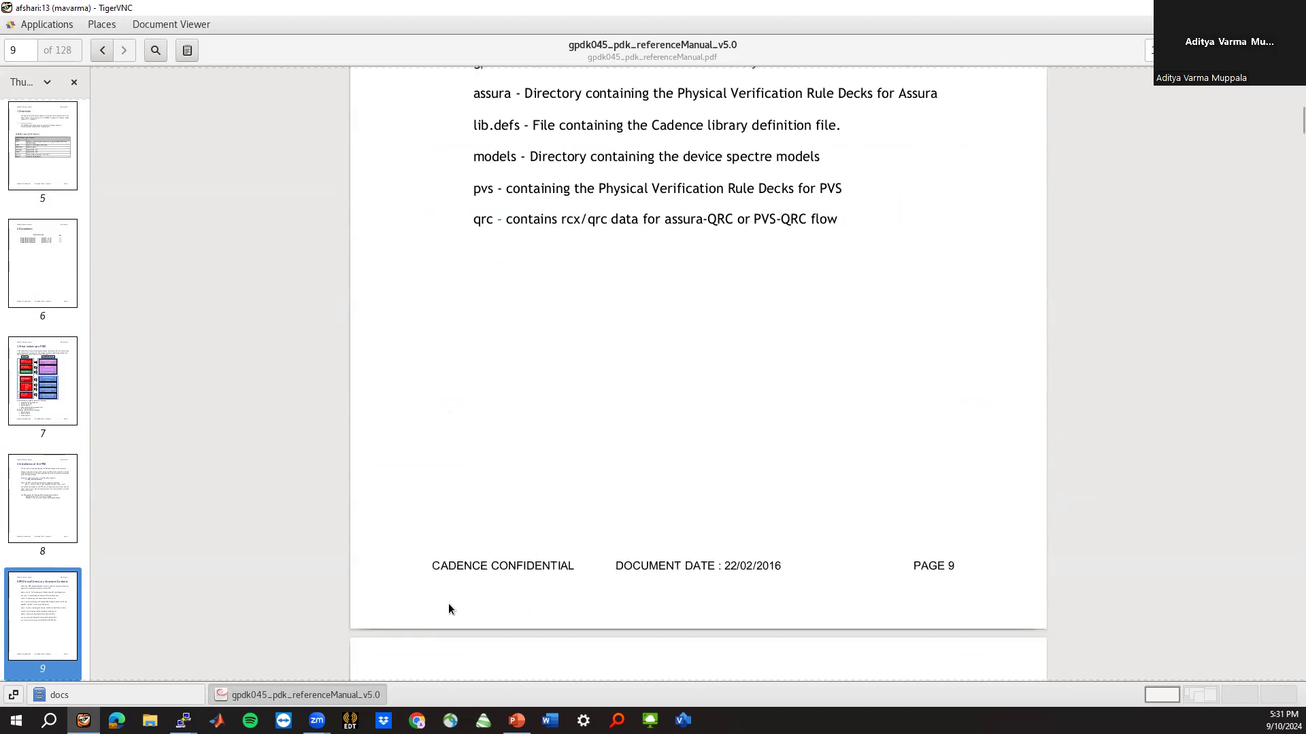
Examine section 6 of the reference manual, Creation of a Design Project, for the cds.lib setup instructions
scroll(489, 401, "down", 8)
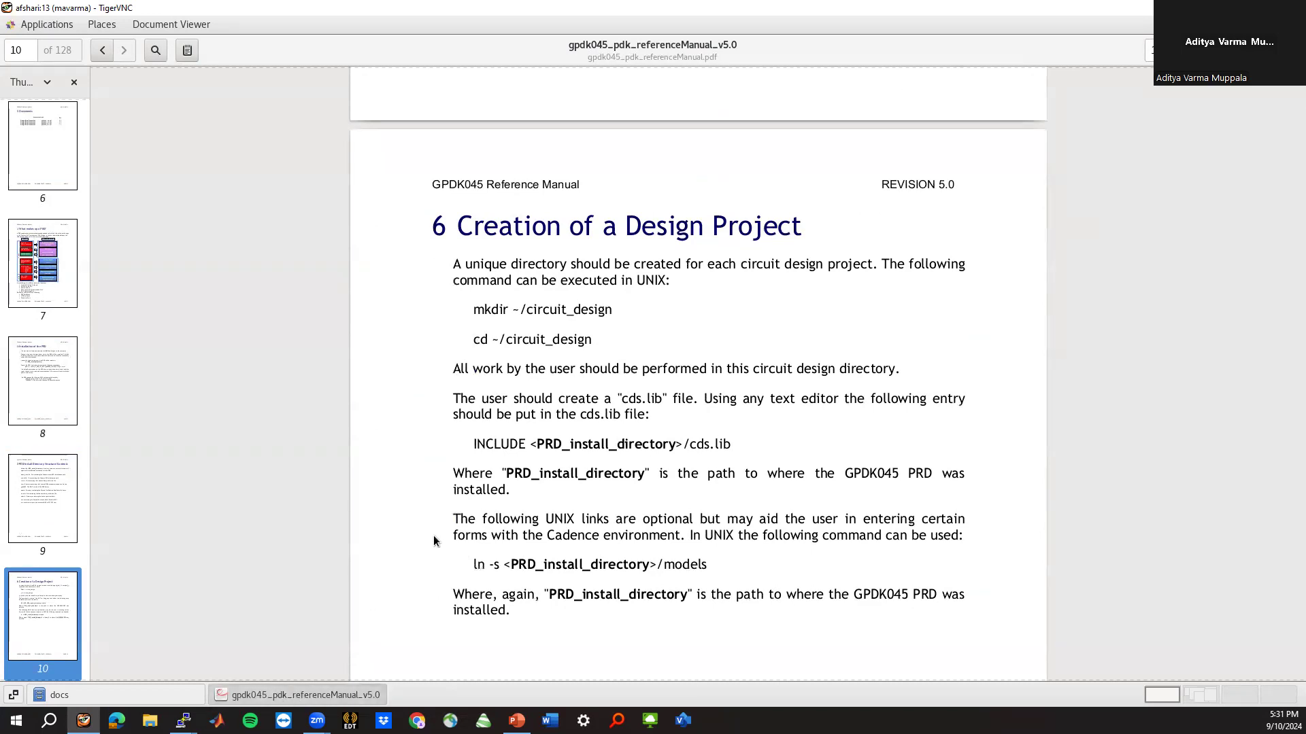
scroll(433, 541, "down", 3)
scroll(434, 540, "down", 5)
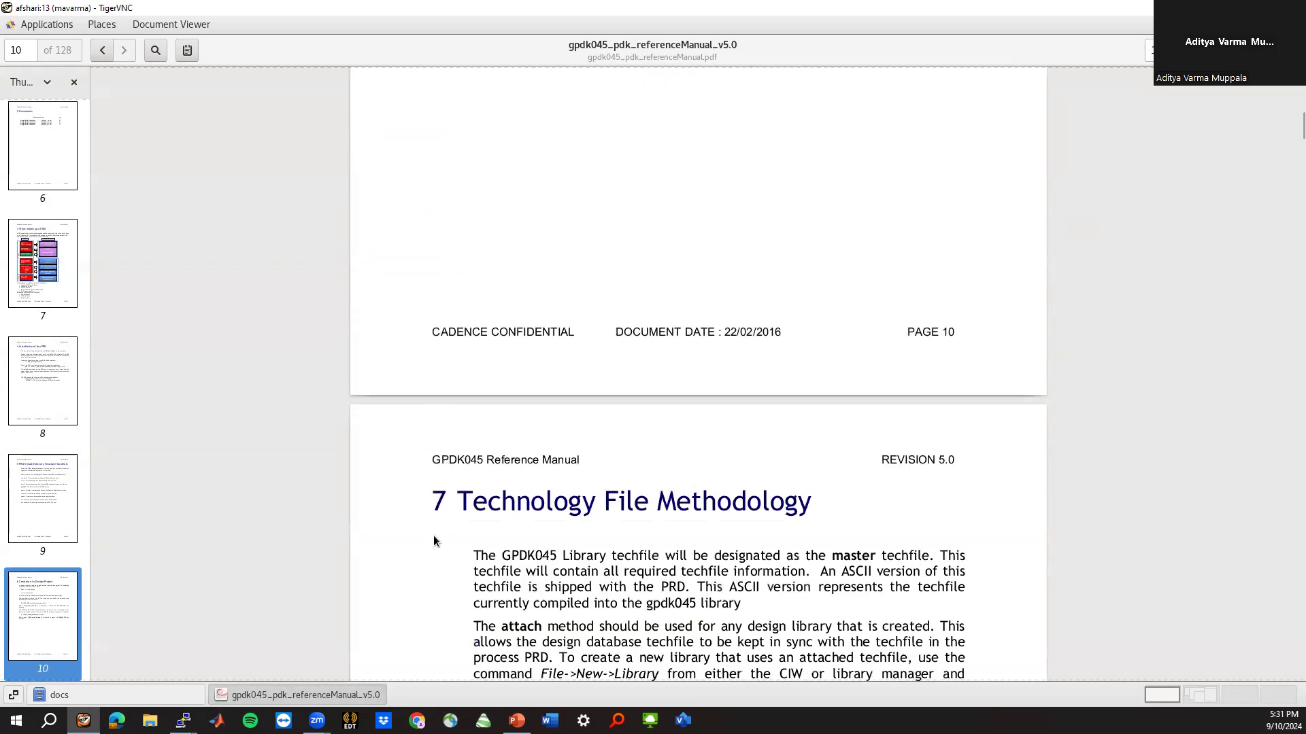
scroll(433, 536, "up", 2)
scroll(434, 533, "up", 7)
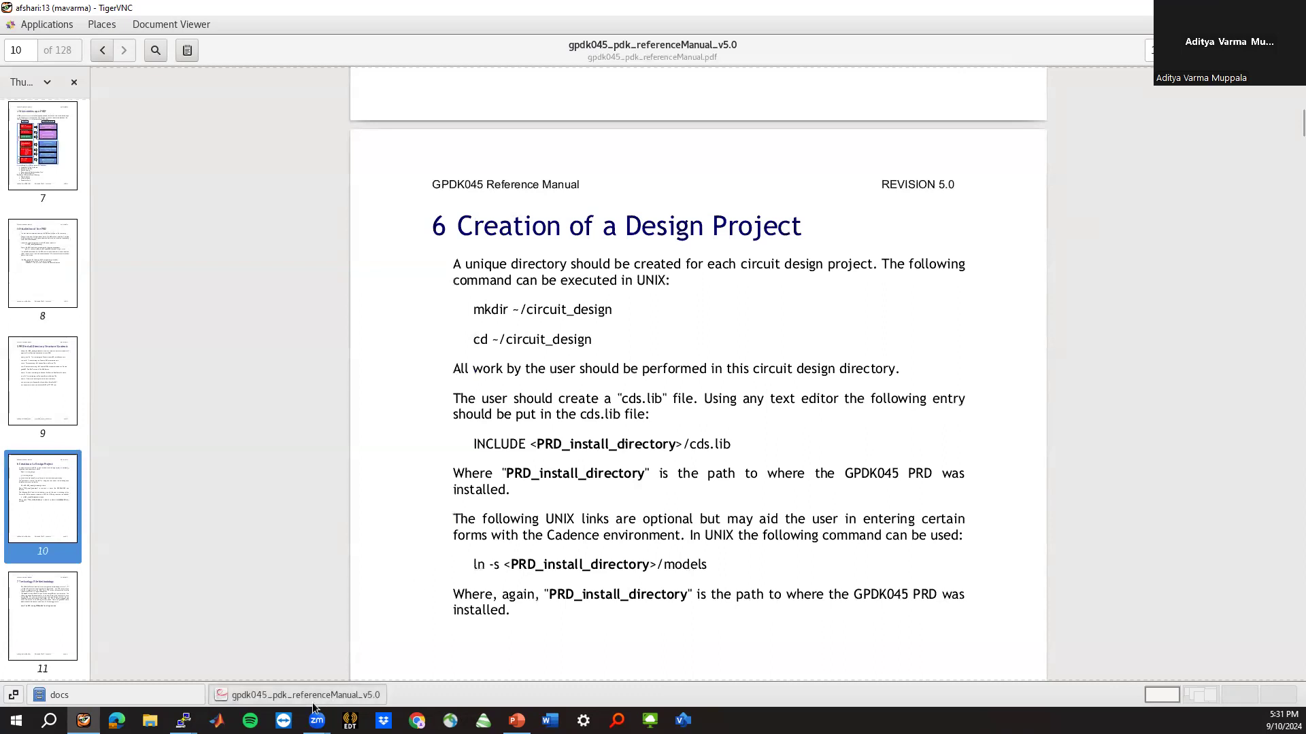
Minimize the reference manual and open gpdk045_drc.pdf from the docs folder
left_click(279, 687)
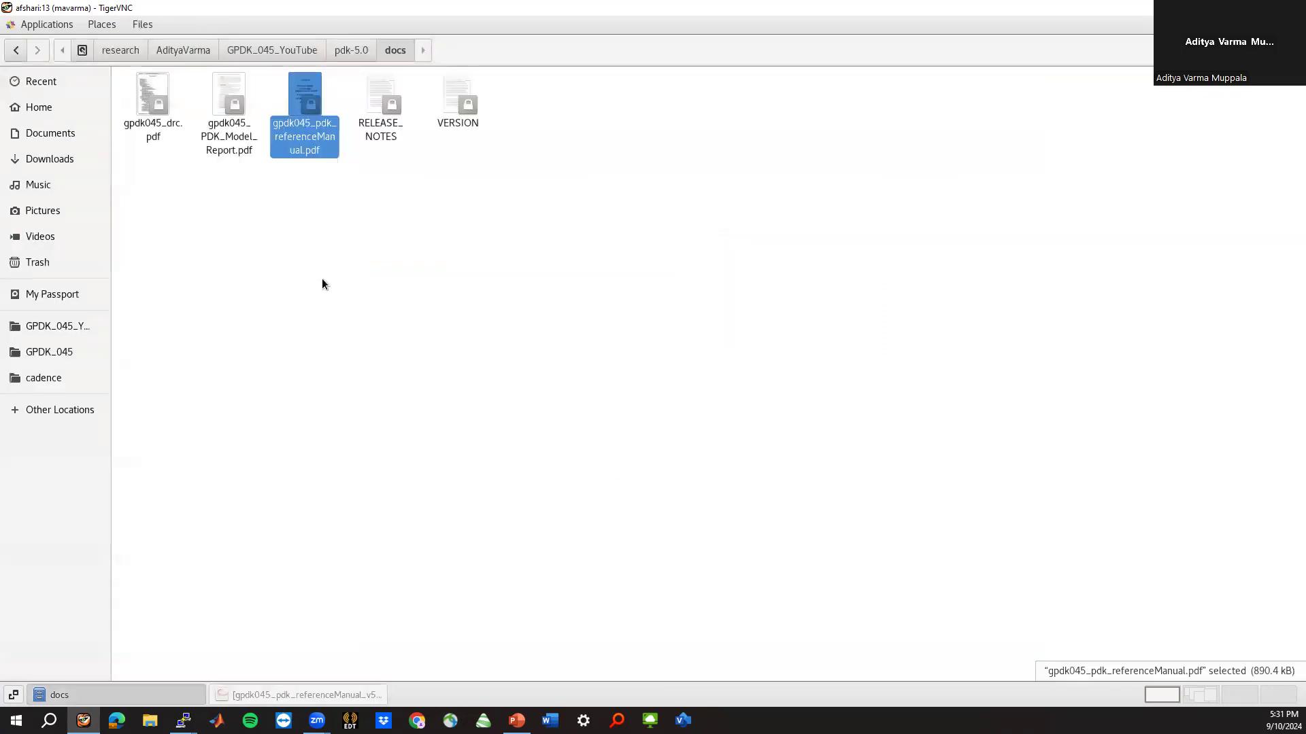
left_click(326, 286)
double_click(159, 87)
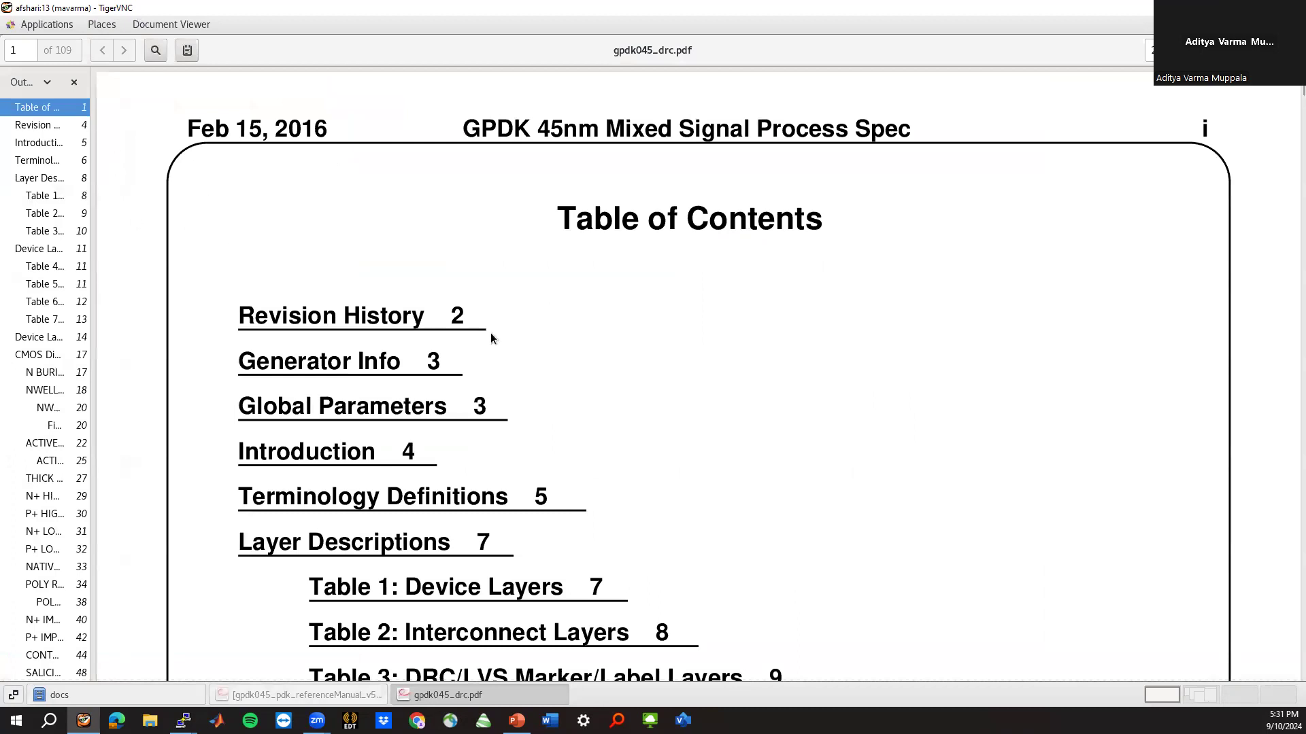
Skim the DRC document's table of contents, disclaimer and revision history up to the Introduction
scroll(491, 337, "down", 15)
scroll(491, 333, "down", 20)
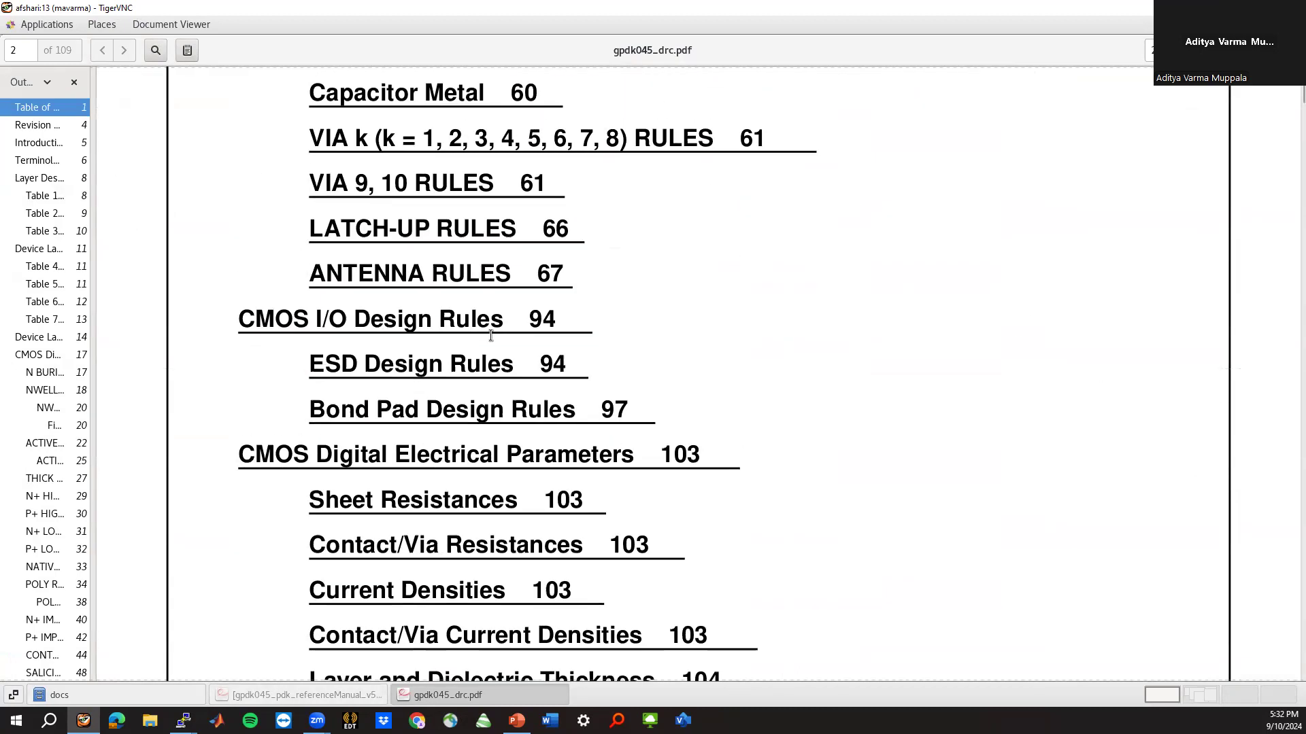
scroll(491, 335, "down", 1)
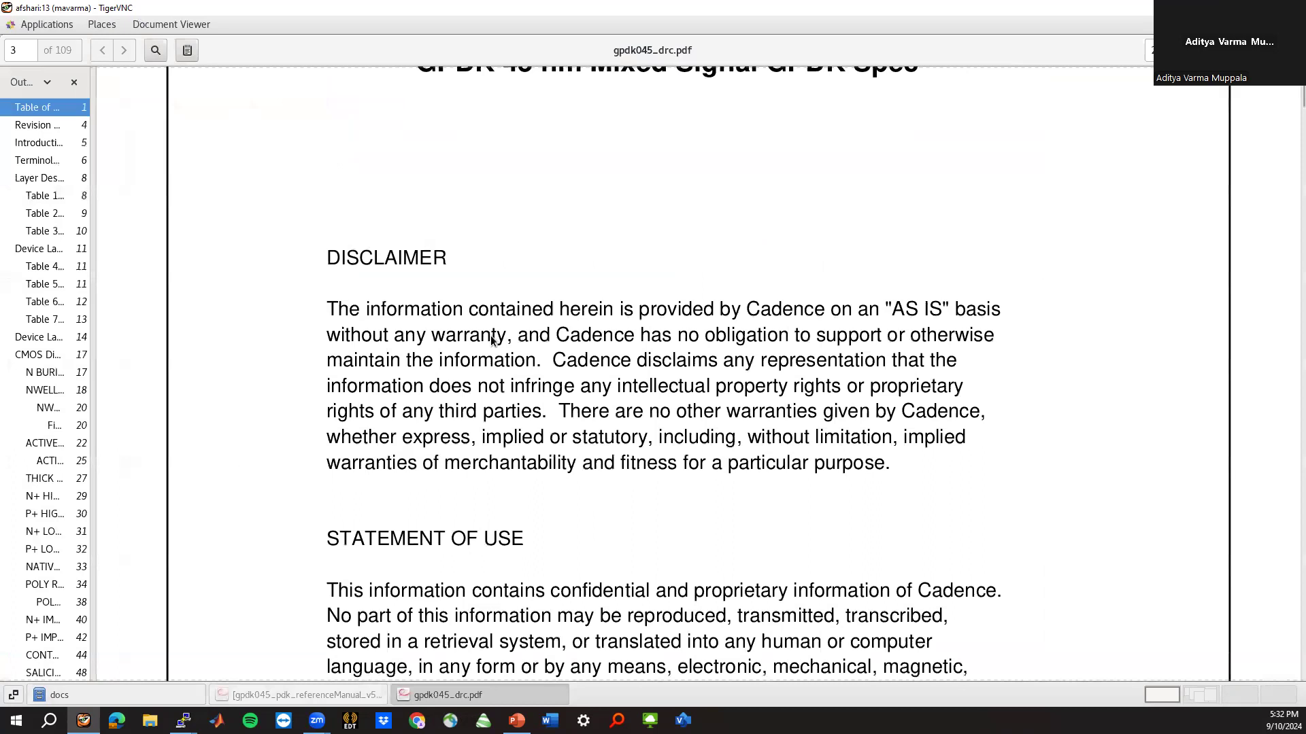
scroll(489, 336, "down", 12)
scroll(487, 336, "down", 14)
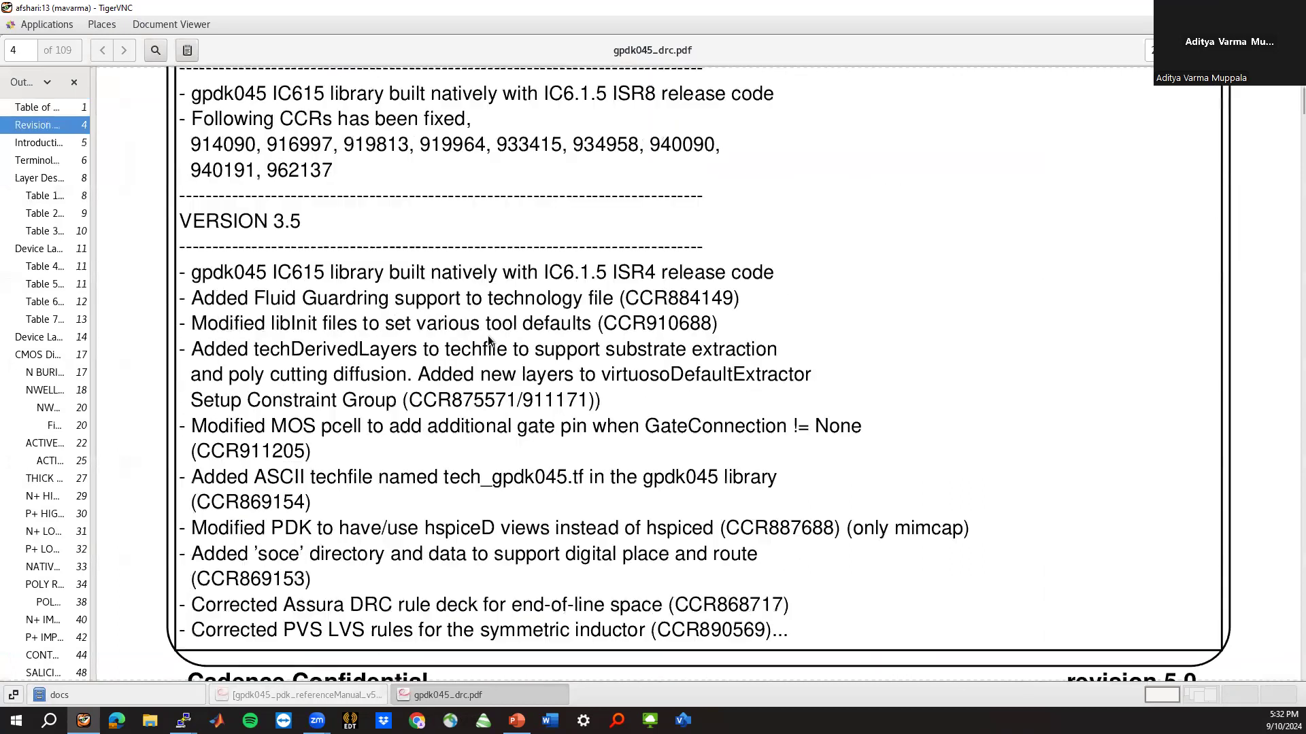
scroll(488, 335, "down", 6)
Widen the DRC document's outline and view the N buried layer rule drawings on page 17
left_click_drag(94, 321, 227, 323)
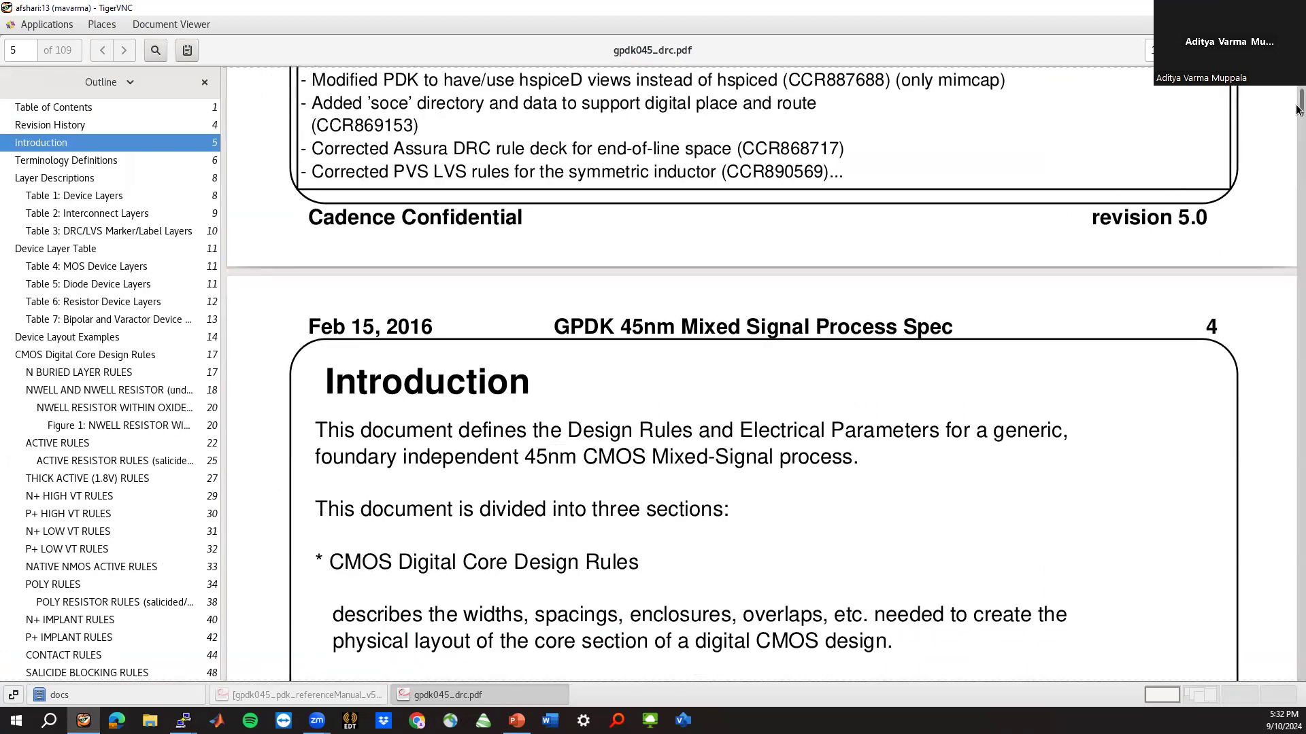
left_click_drag(1298, 102, 1300, 171)
scroll(219, 413, "down", 5)
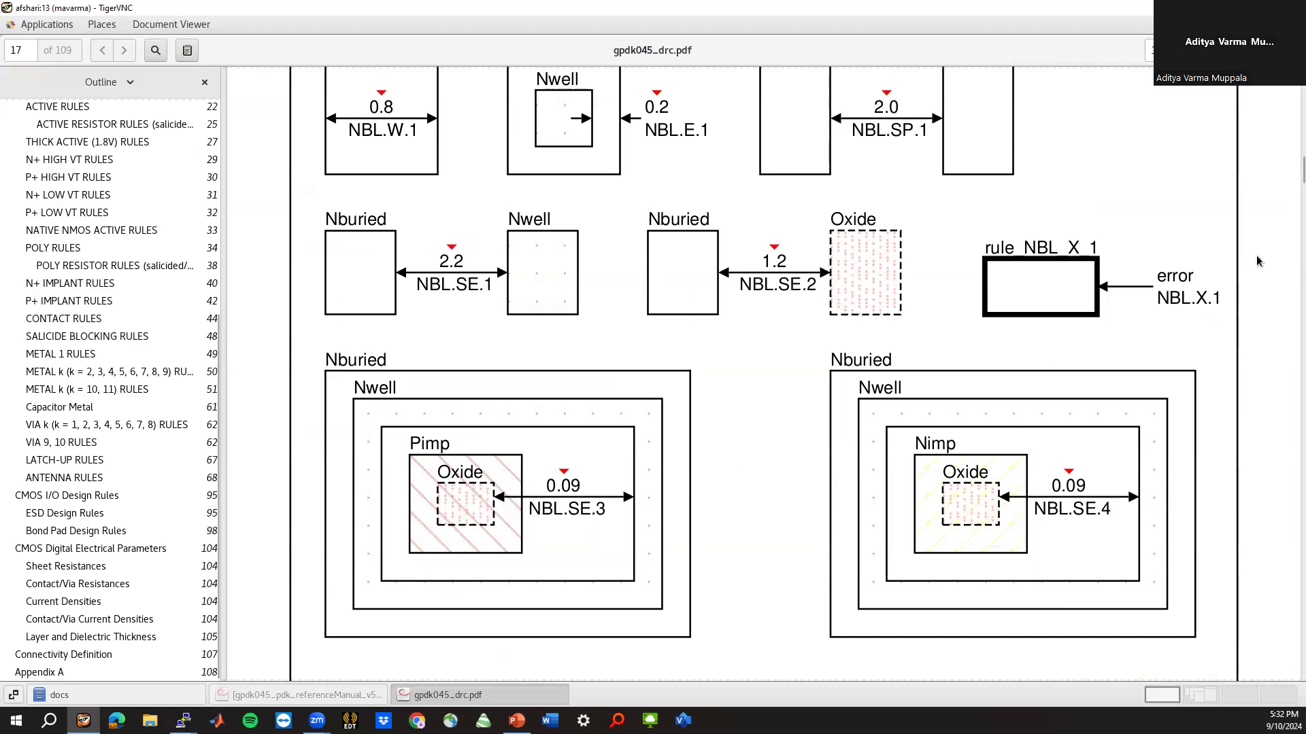
Go to Appendix A of the DRC document, then back up to the Sheet Resistances table under CMOS Digital Electrical Parameters
left_click_drag(1297, 181, 1298, 658)
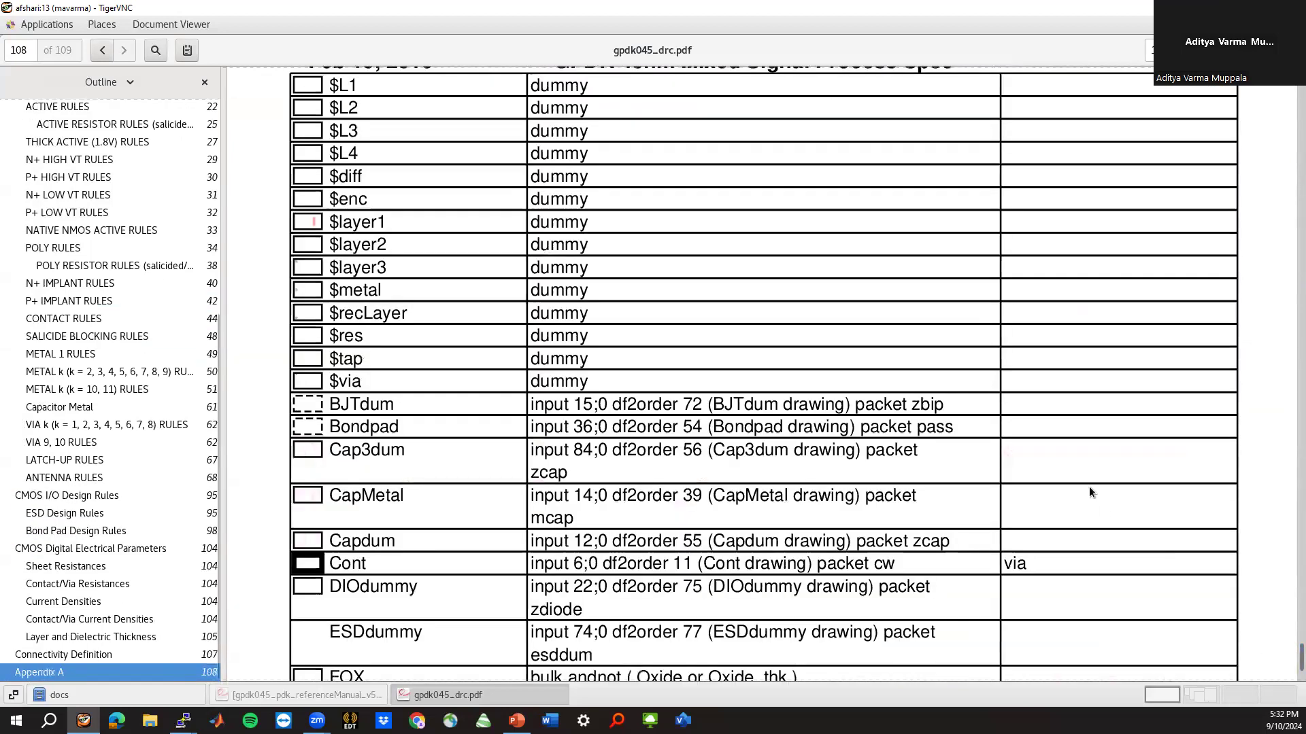
scroll(1089, 487, "up", 11)
scroll(1089, 490, "up", 20)
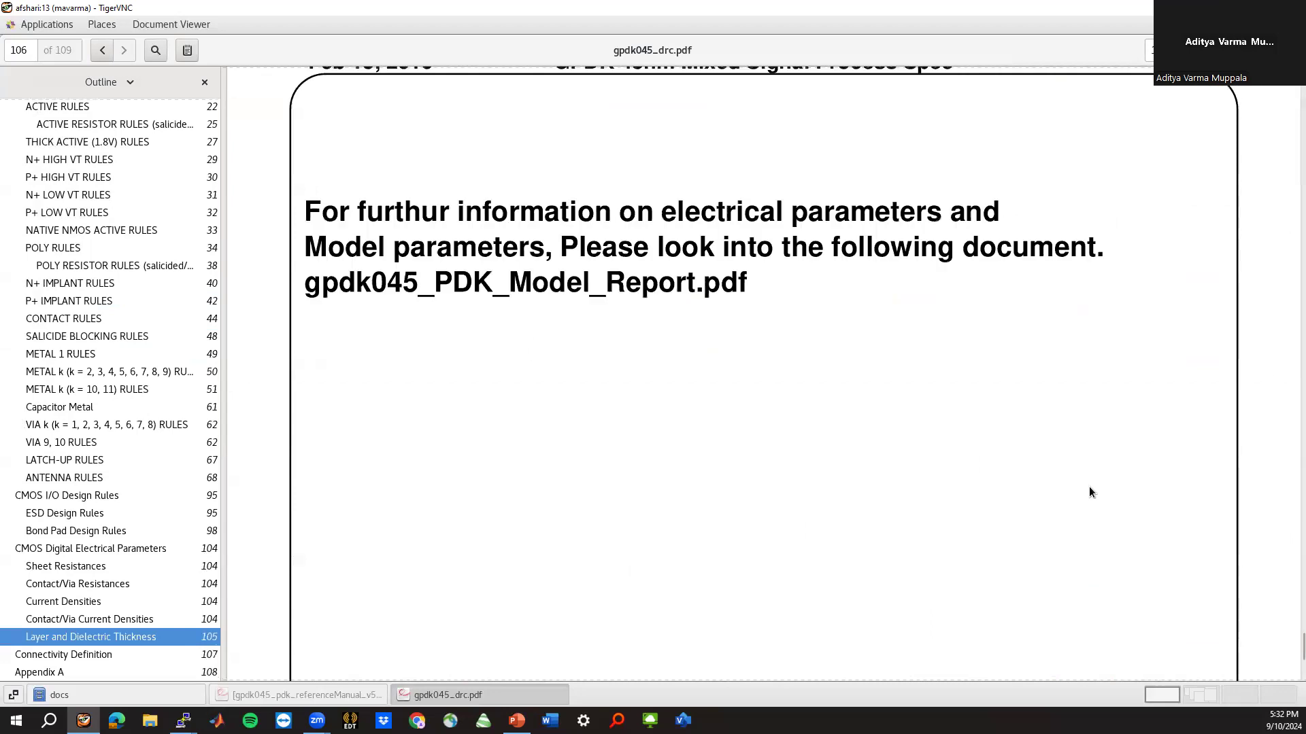
scroll(1088, 490, "up", 20)
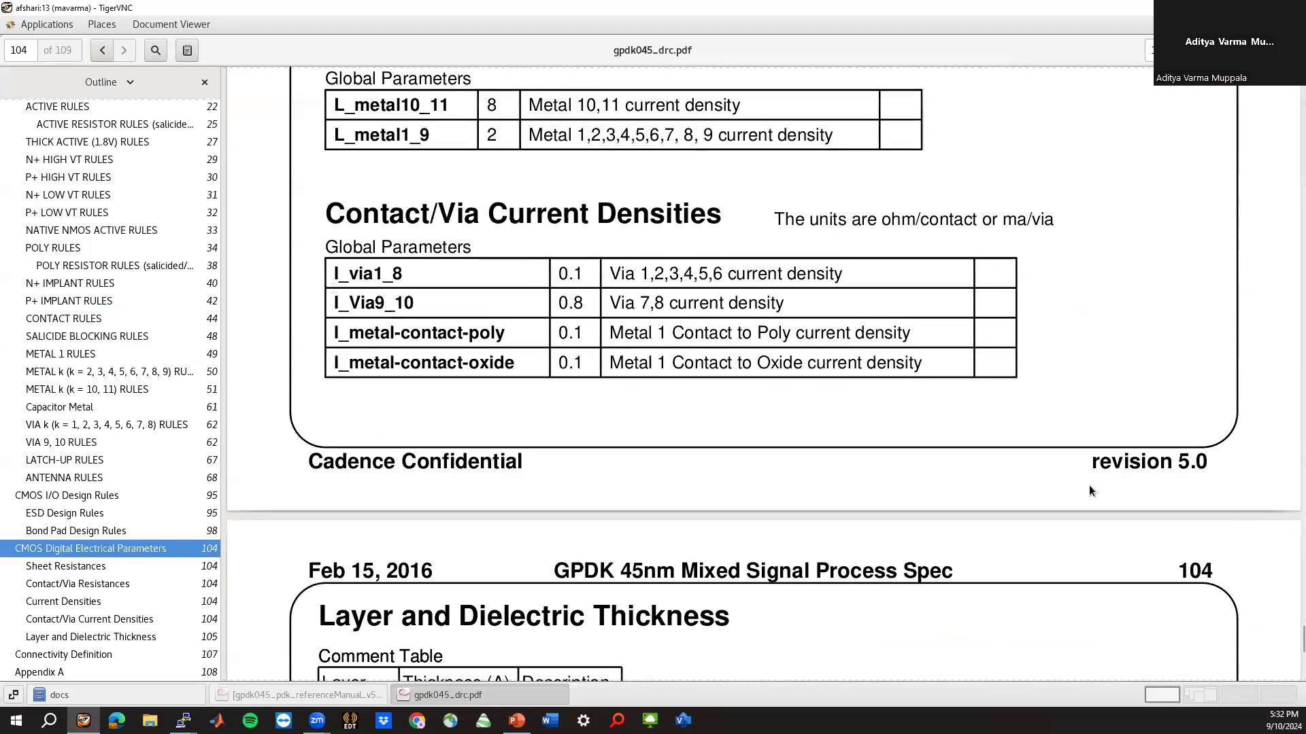
scroll(1088, 484, "up", 6)
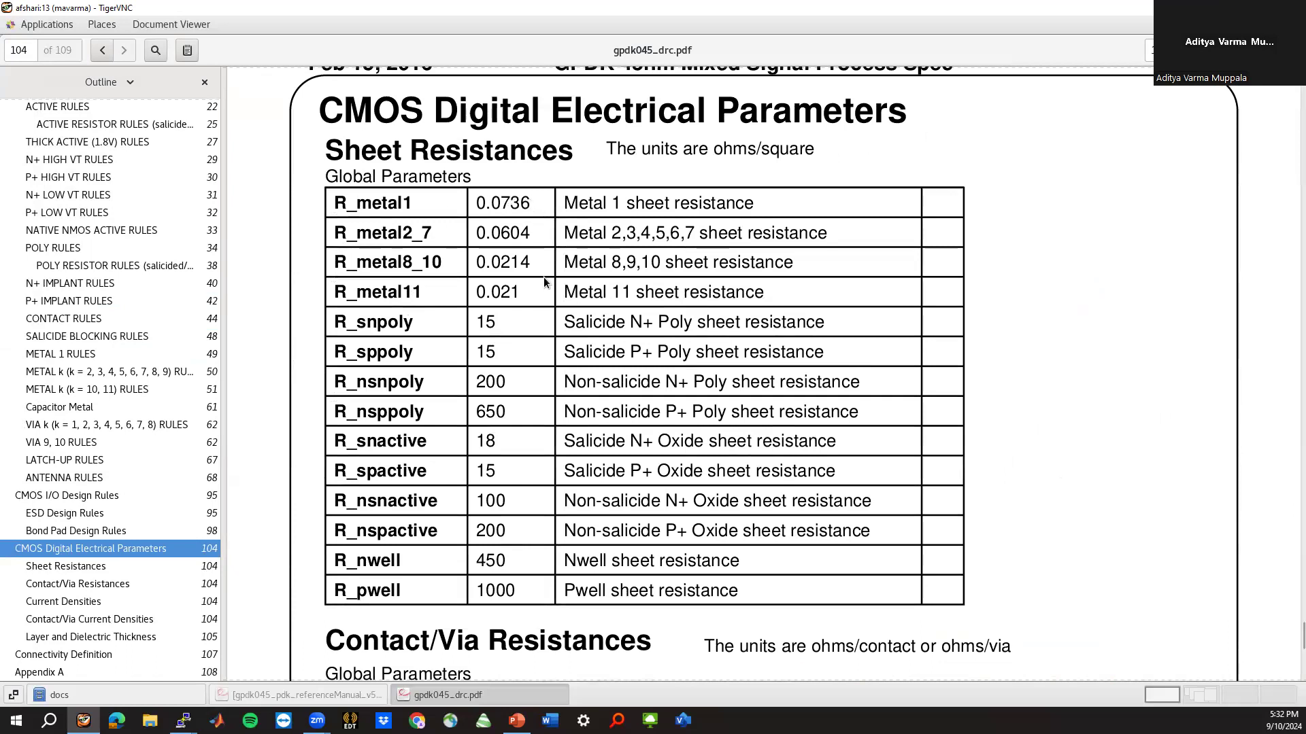
Skim the DRC document from Sheet Resistances through Layer and Dielectric Thickness, Connectivity Definition and Appendix A, and close it
scroll(545, 282, "down", 5)
scroll(544, 278, "down", 20)
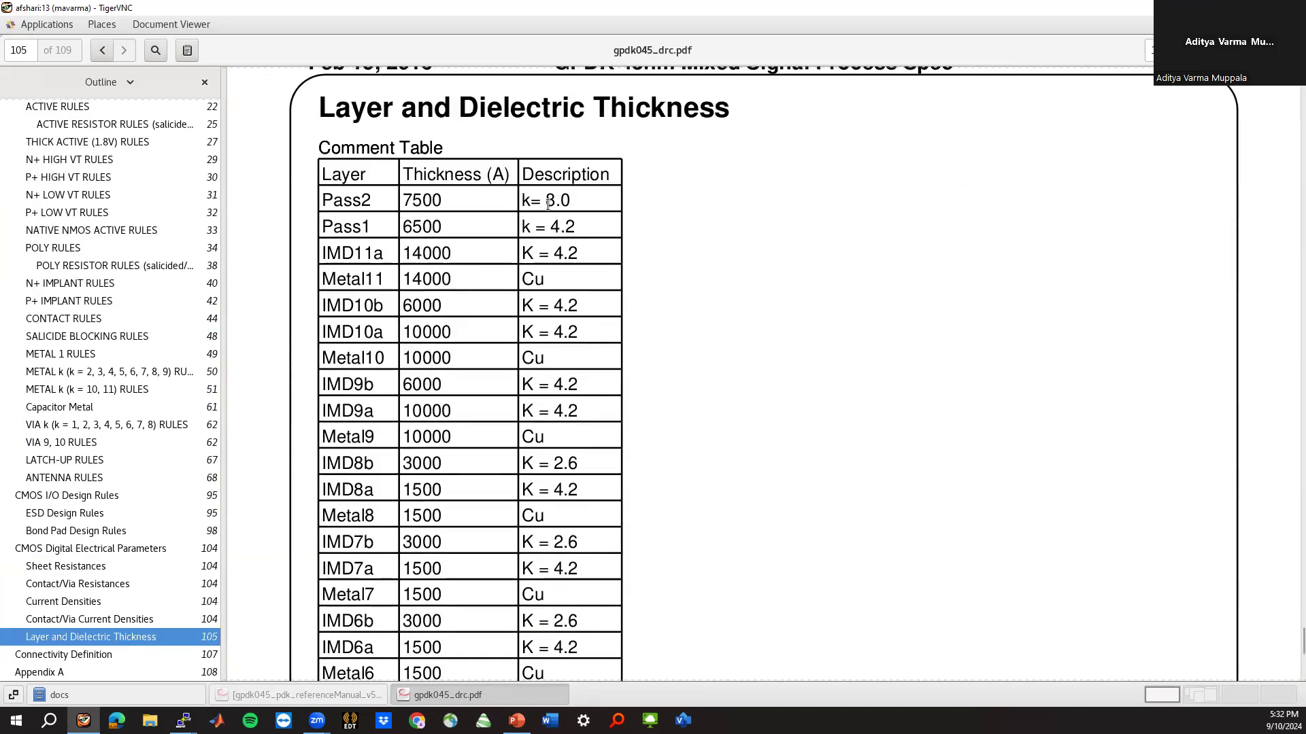
scroll(647, 284, "down", 20)
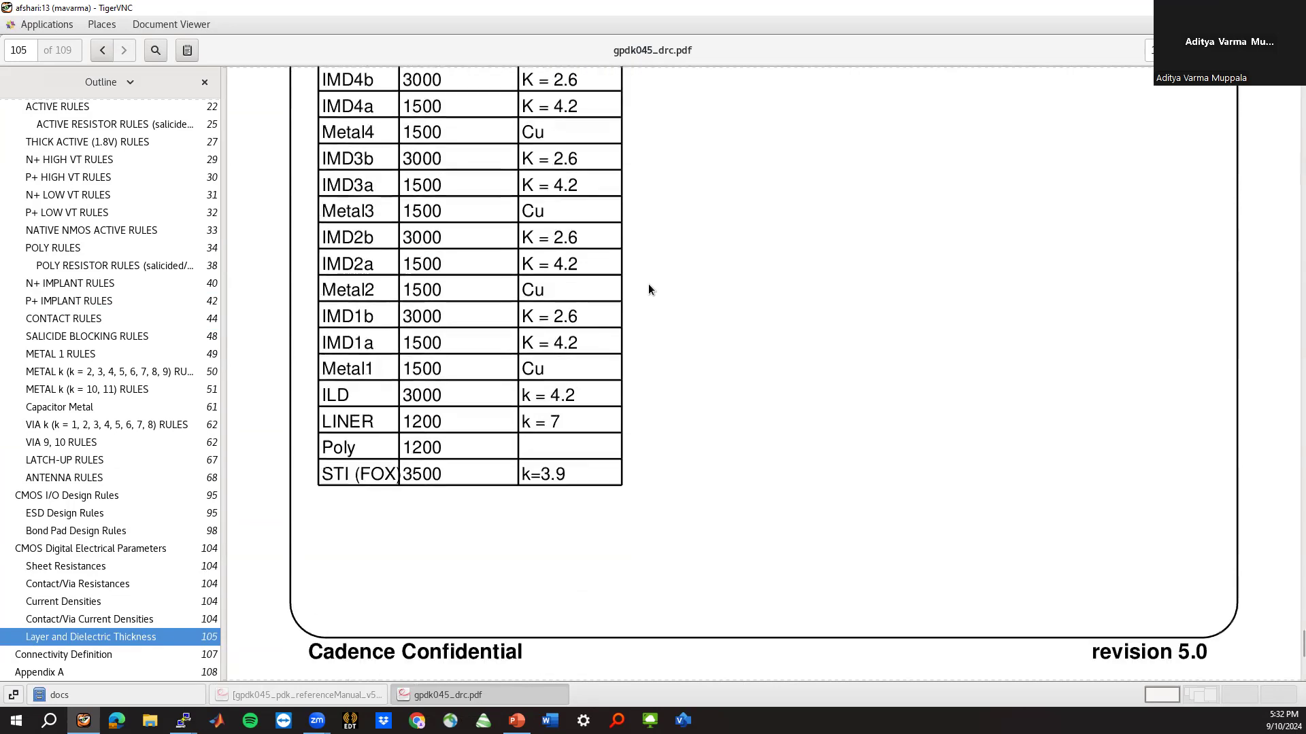
scroll(647, 283, "down", 15)
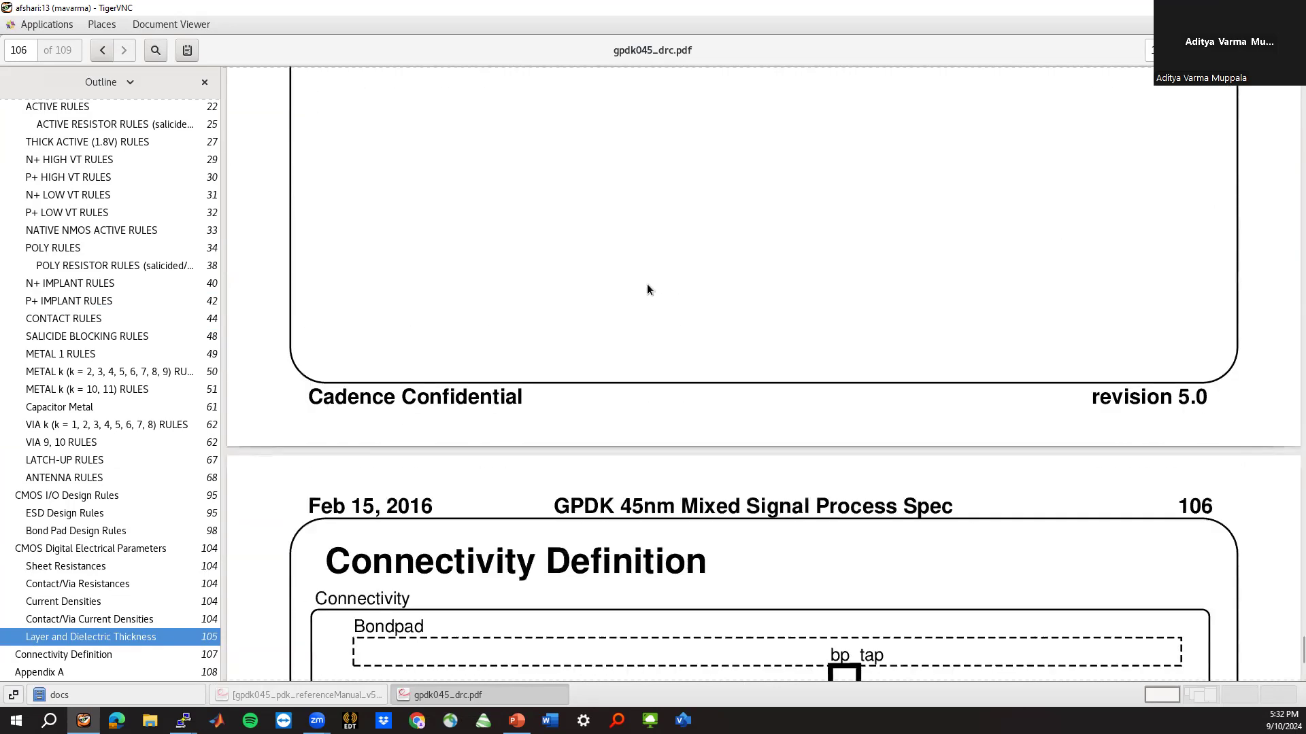
scroll(647, 284, "down", 10)
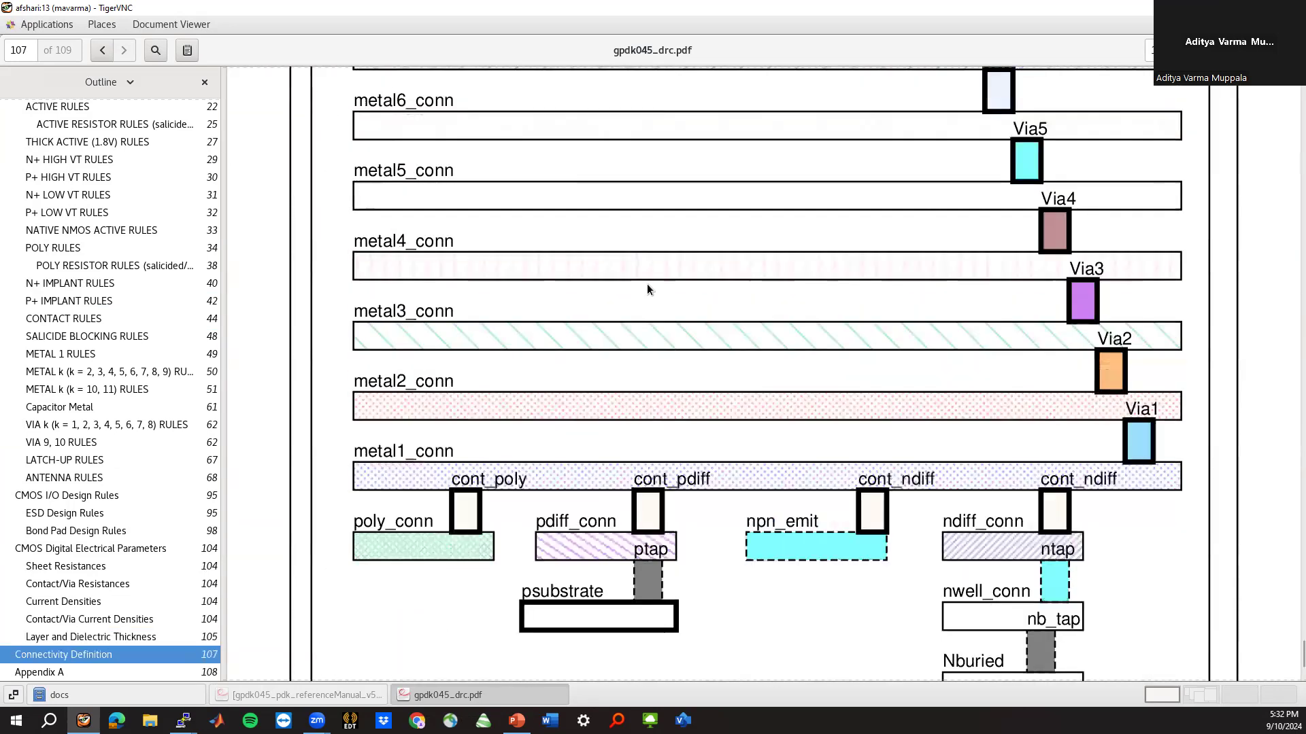
scroll(647, 284, "down", 10)
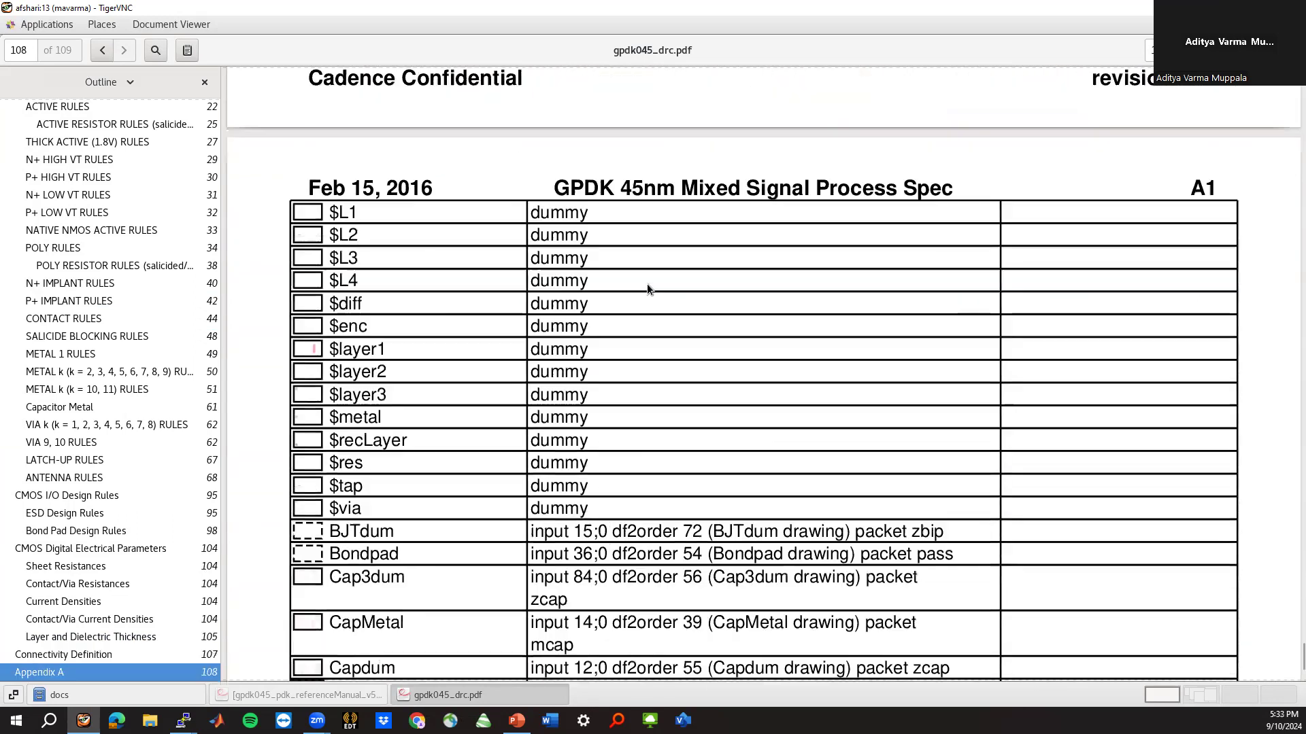
scroll(647, 283, "down", 3)
scroll(647, 285, "down", 3)
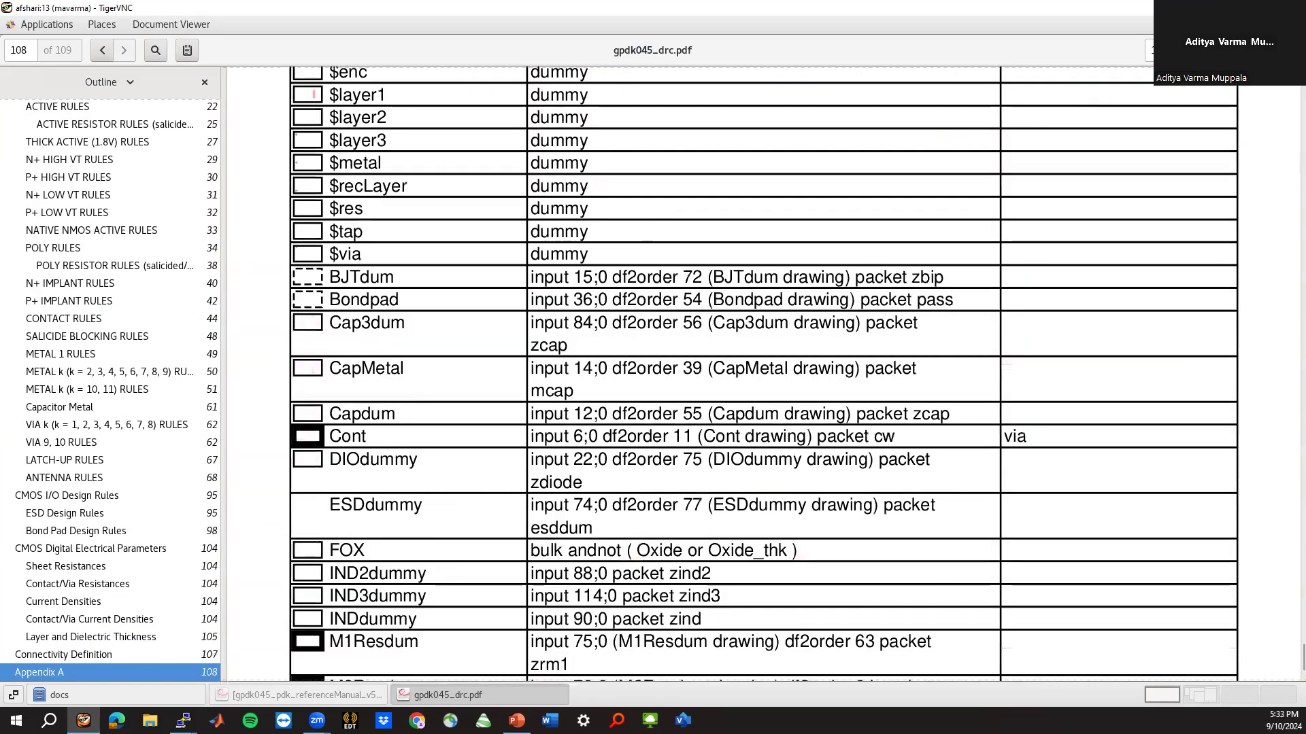
key("ctrl+w")
left_click(276, 199)
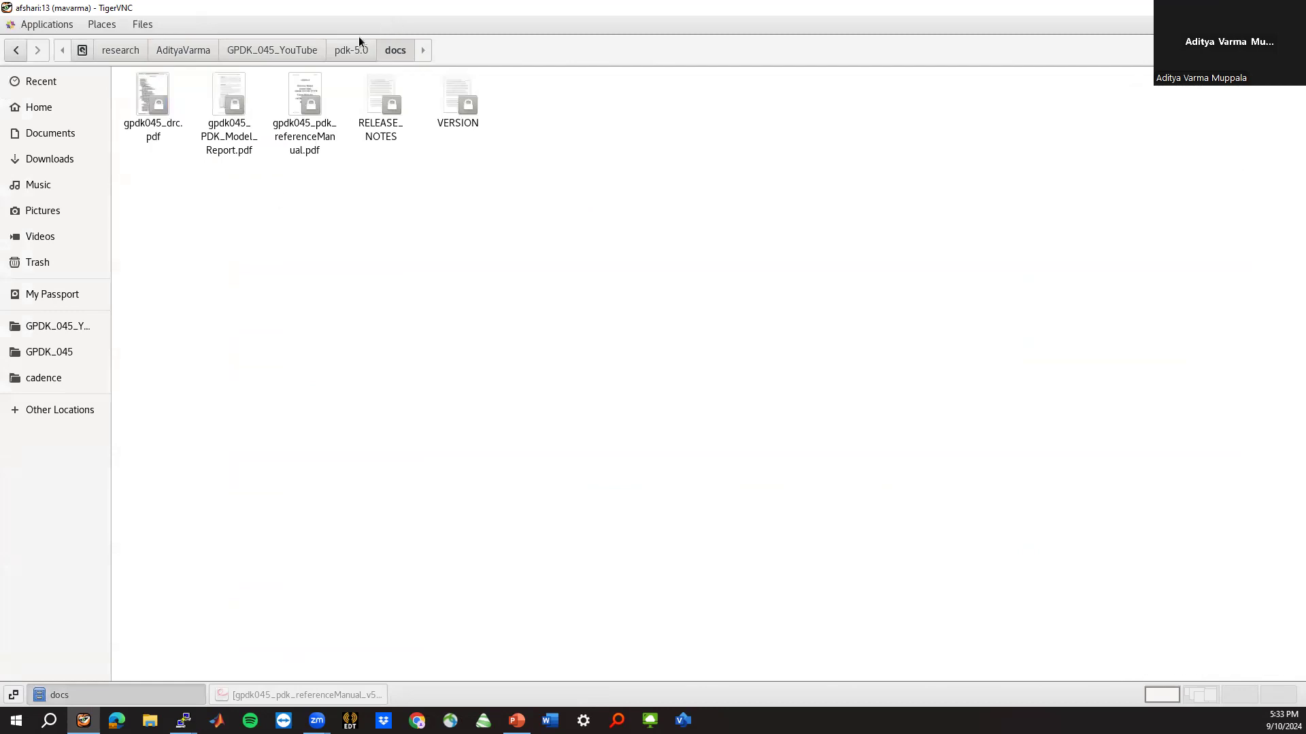
Create a folder named cadence in GPDK_045_YouTube beside pdk-5.0 and open it
left_click(347, 51)
left_click(277, 51)
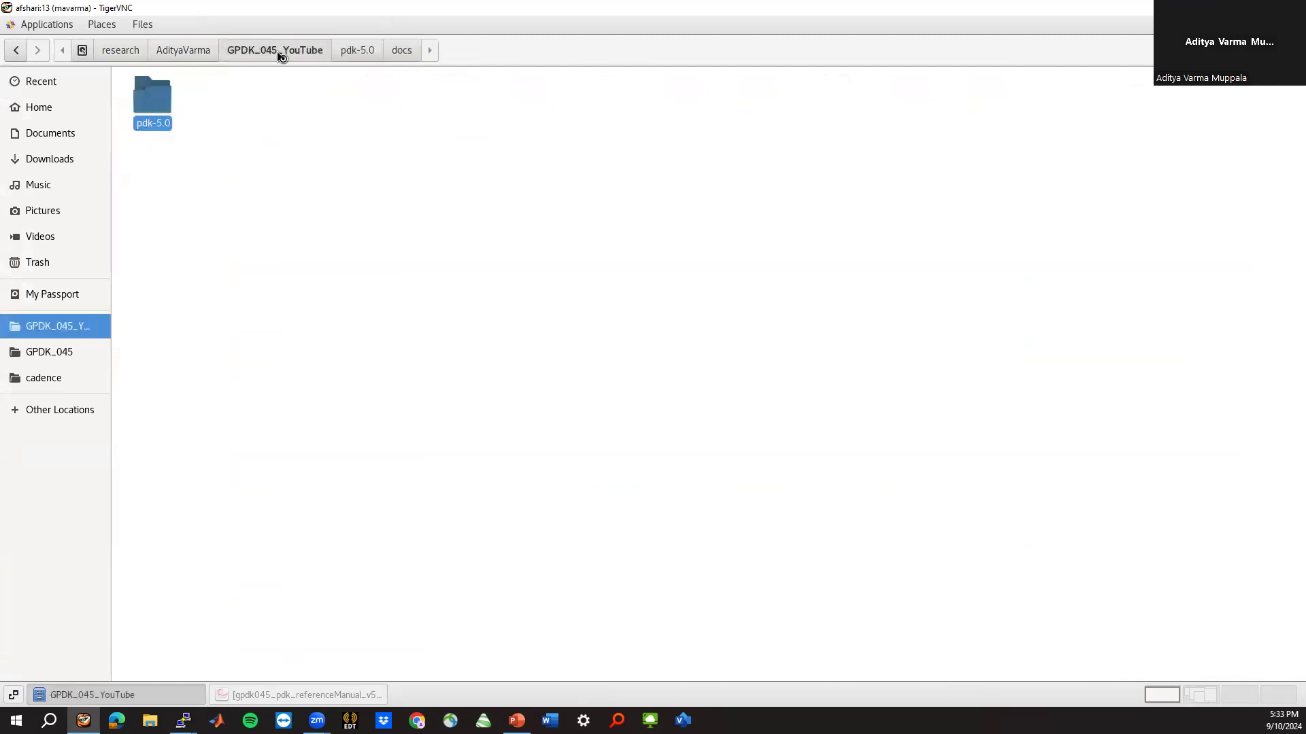
left_click(241, 135)
right_click(263, 103)
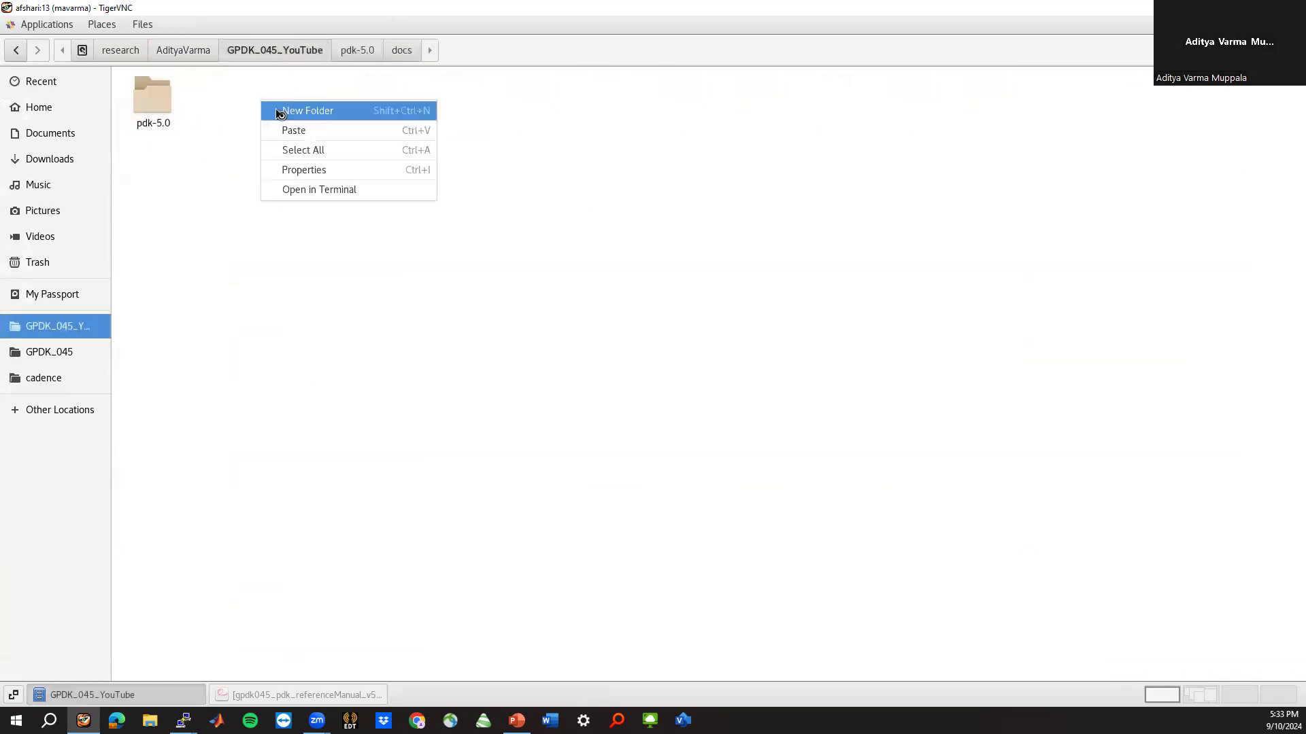
left_click(279, 112)
type("cadence")
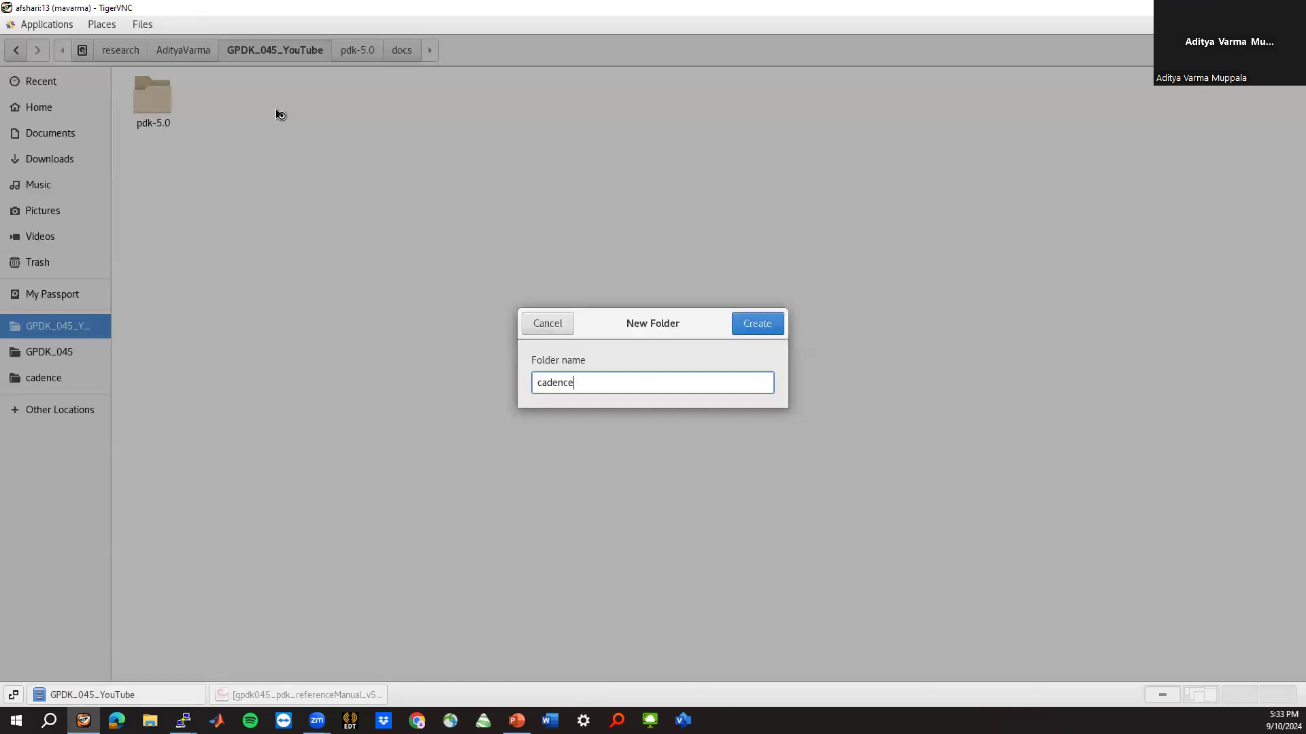
key("Return")
double_click(155, 102)
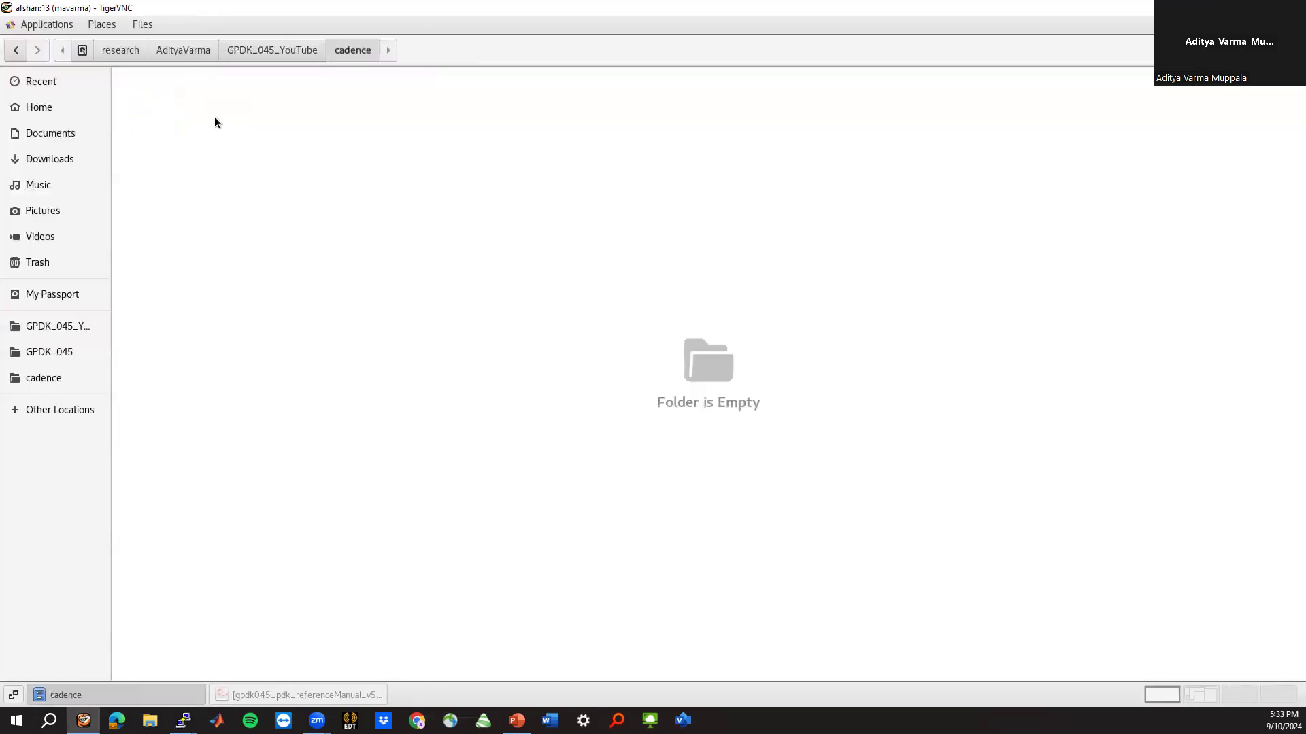
Copy cds.lib from the pdk-5.0 folder into the new cadence folder
left_click(275, 55)
double_click(231, 100)
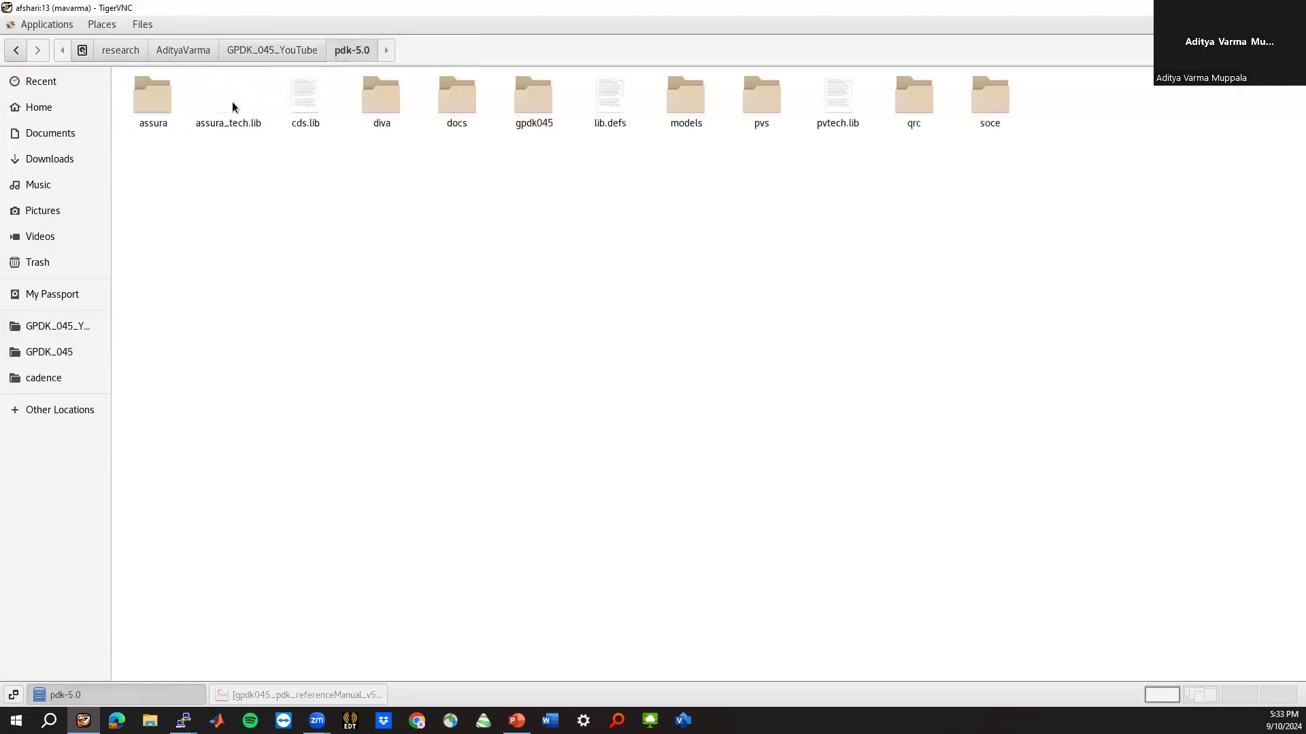
left_click(312, 96)
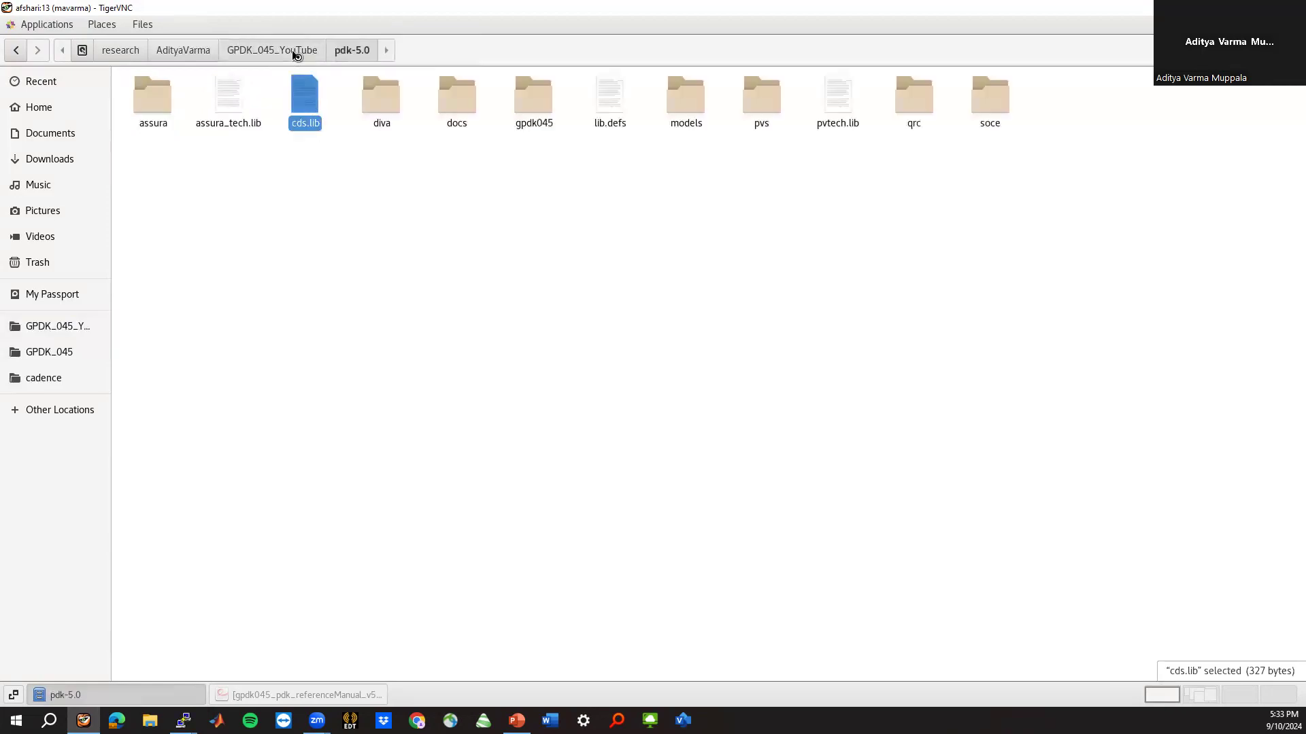
left_click(274, 50)
double_click(156, 98)
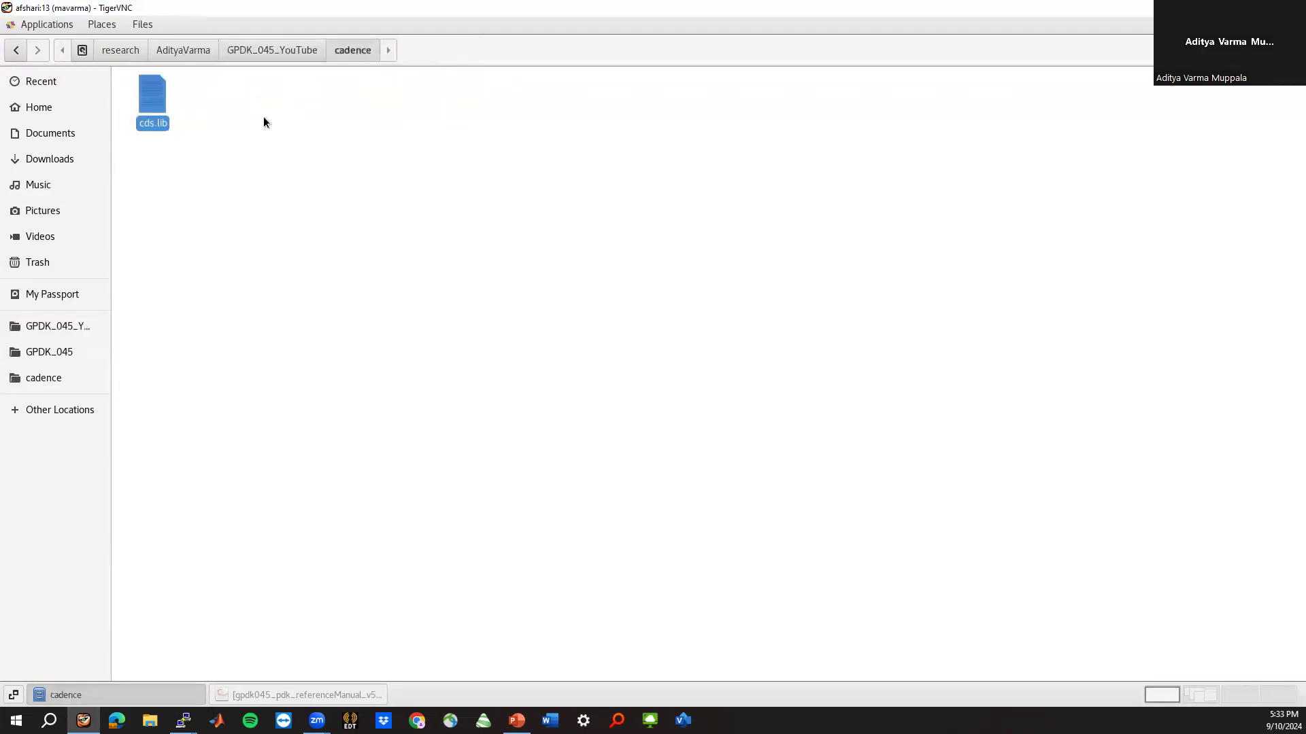
Replace the contents of the copied cds.lib with the line INCLUDE <PRD_install_directory>/cds.lib from section 6 of the reference manual
double_click(147, 95)
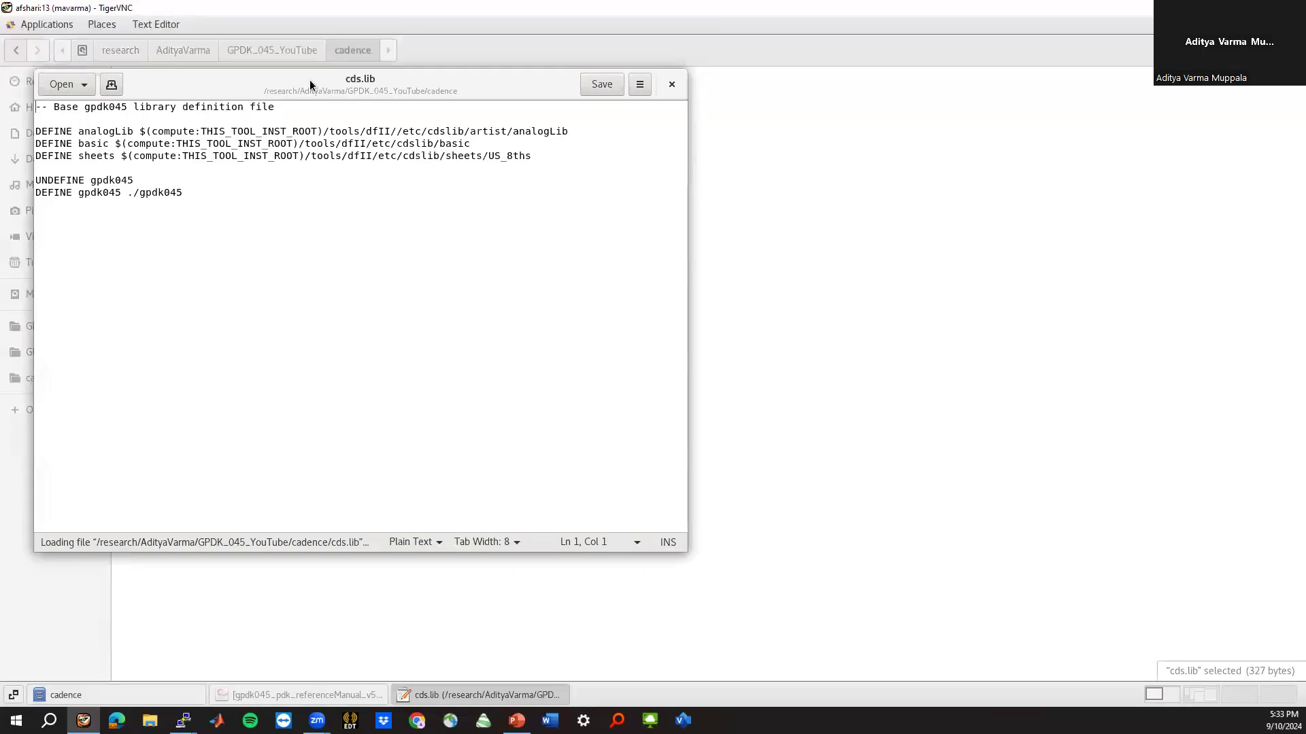
left_click(306, 695)
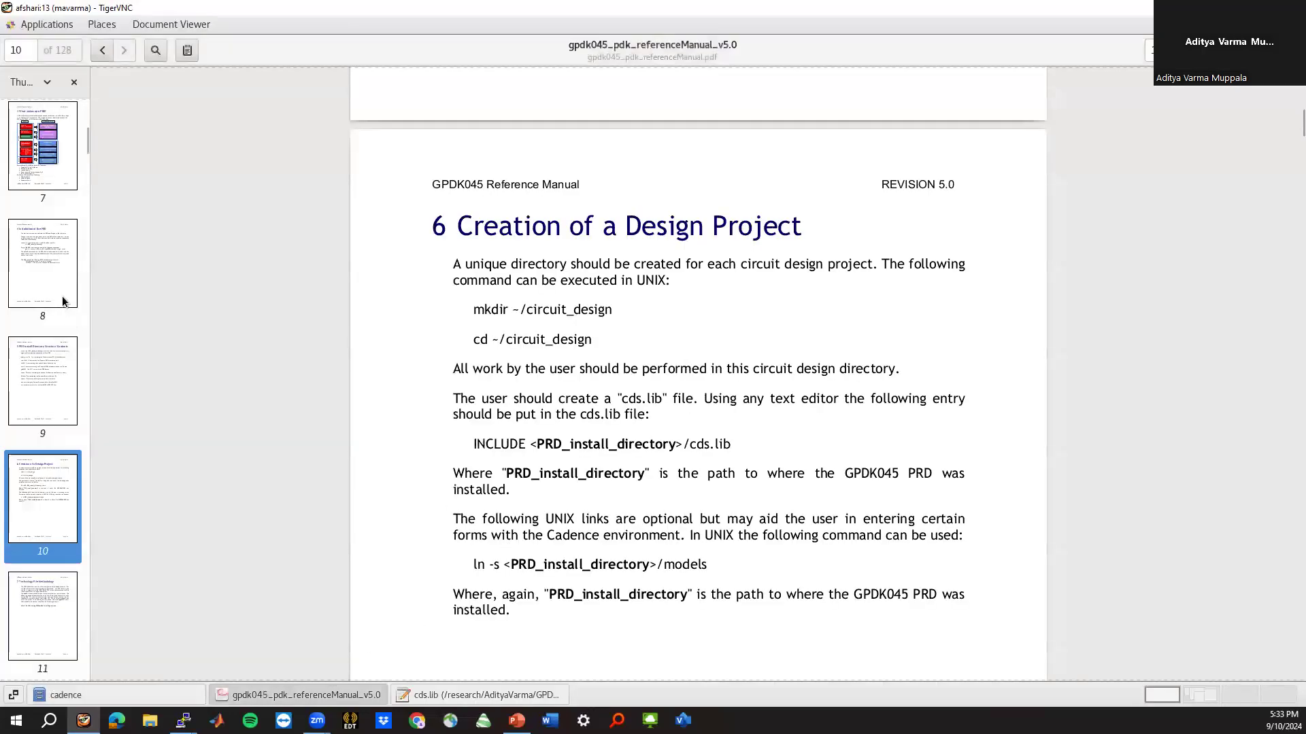
left_click_drag(472, 444, 744, 451)
key("ctrl+c")
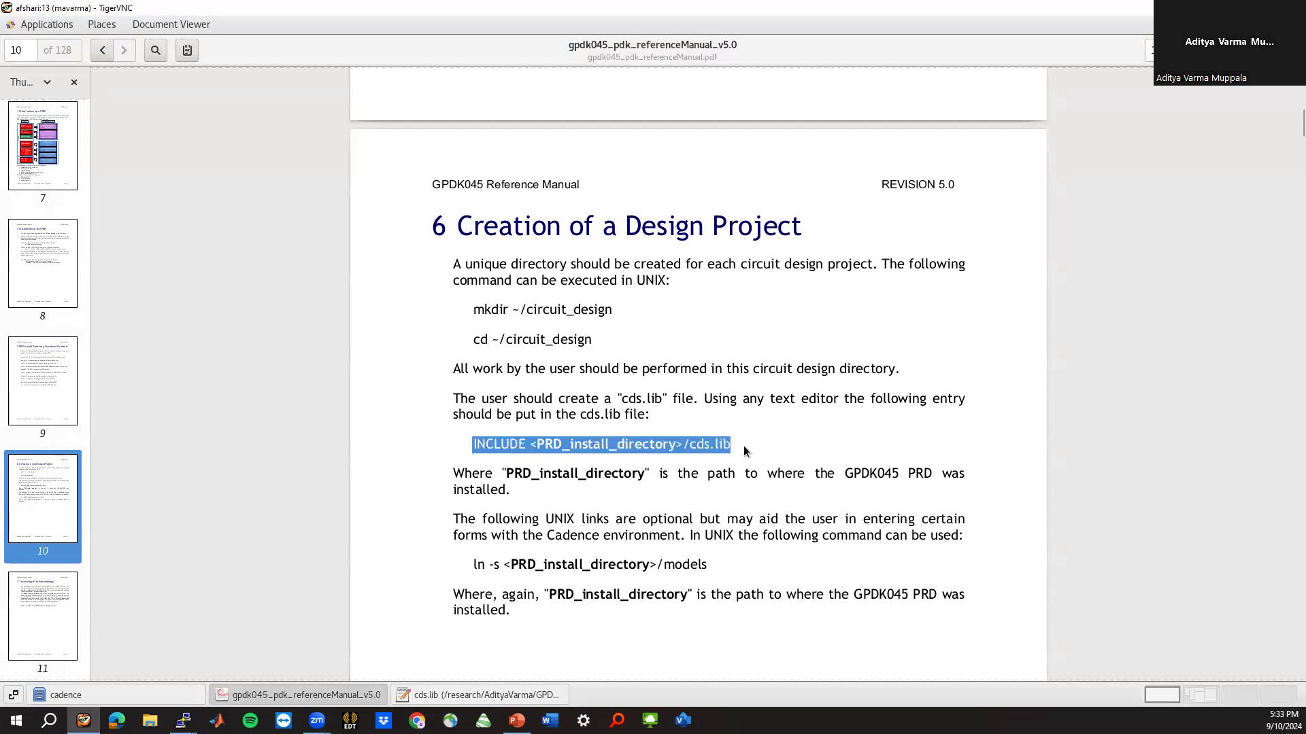
left_click(161, 694)
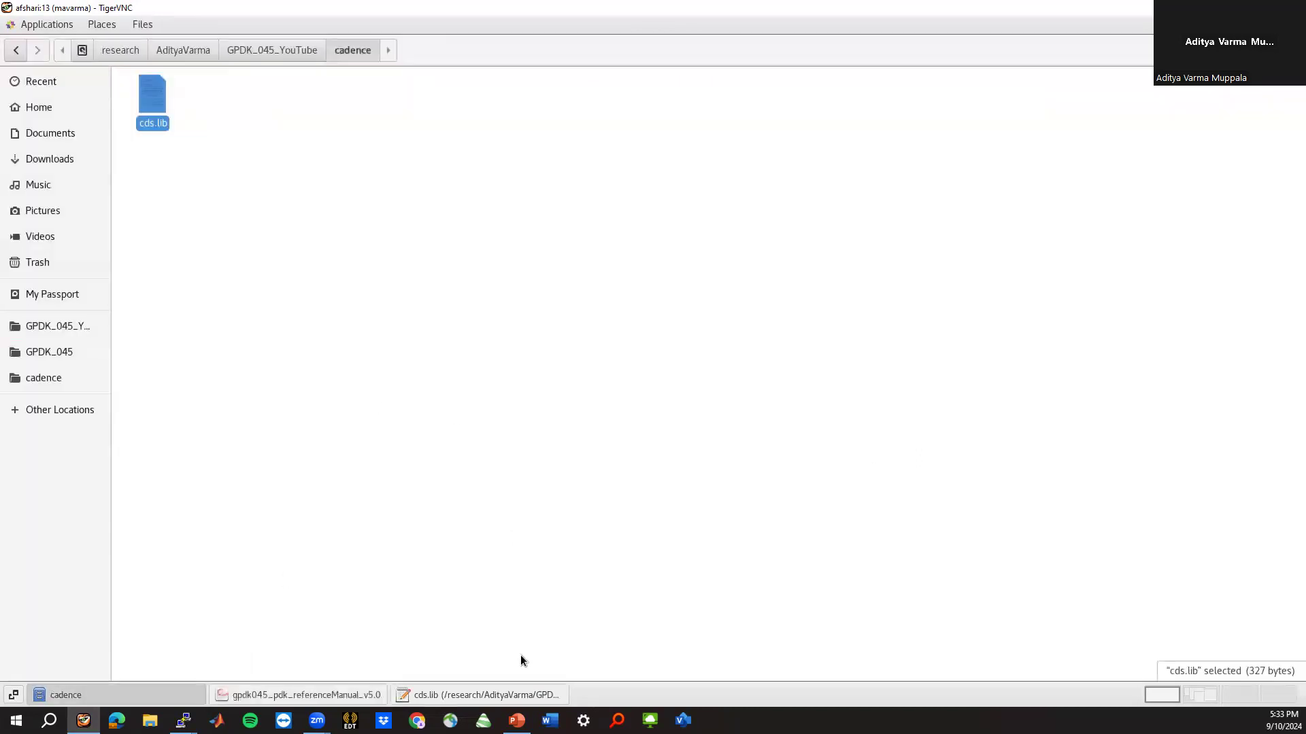
left_click(507, 695)
left_click_drag(233, 193, 231, 107)
key("ctrl+v")
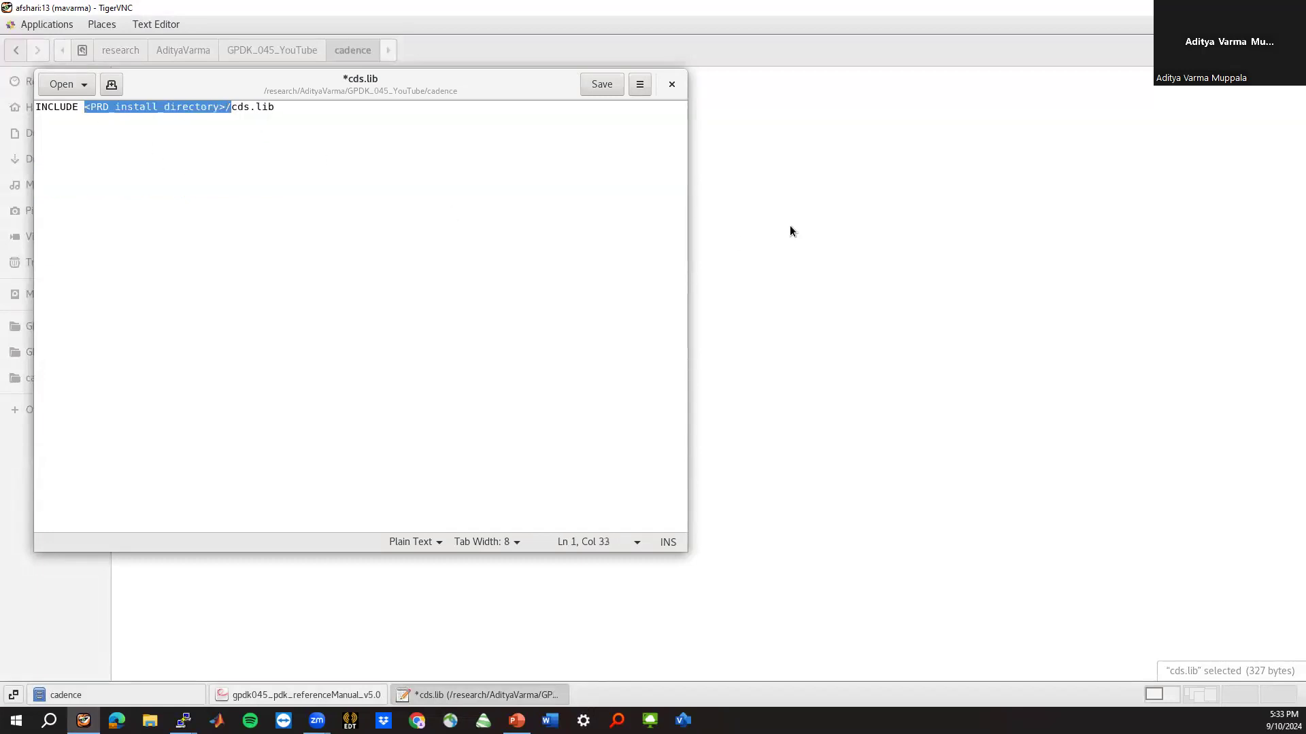
left_click(785, 175)
right_click(784, 174)
left_click(819, 260)
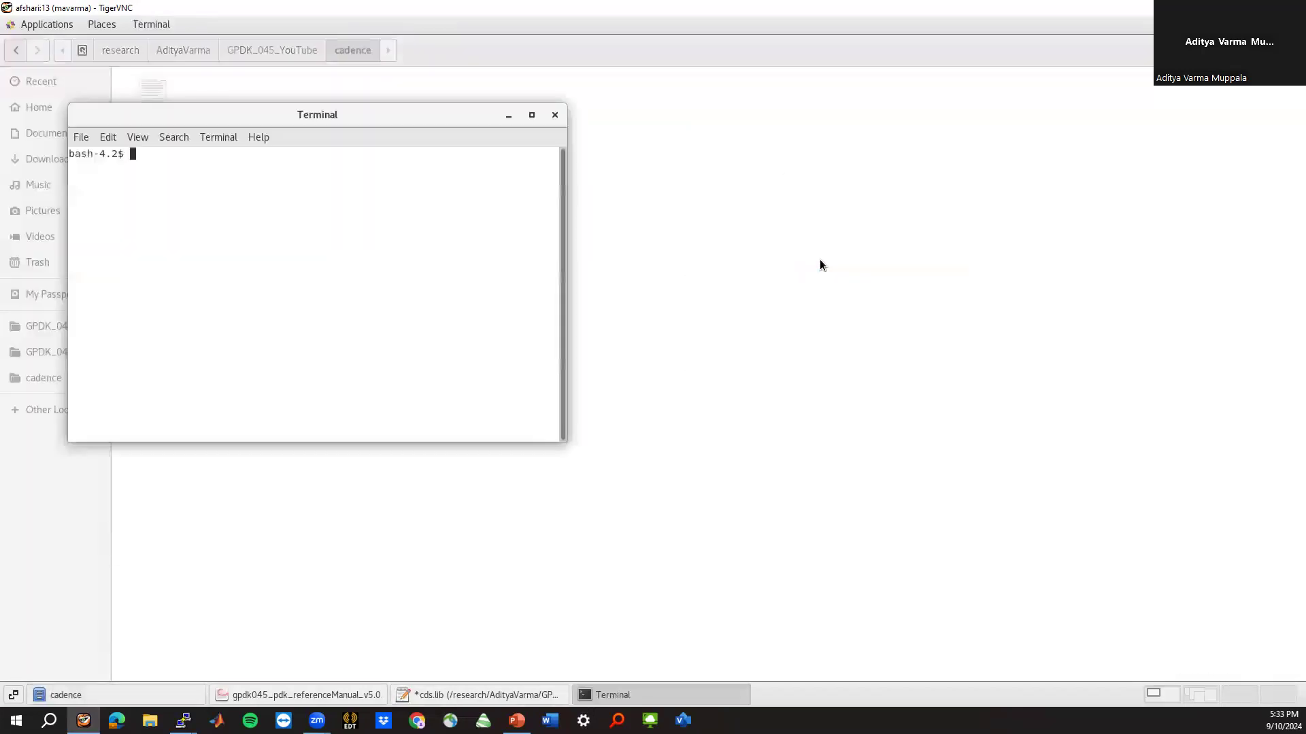
left_click(555, 115)
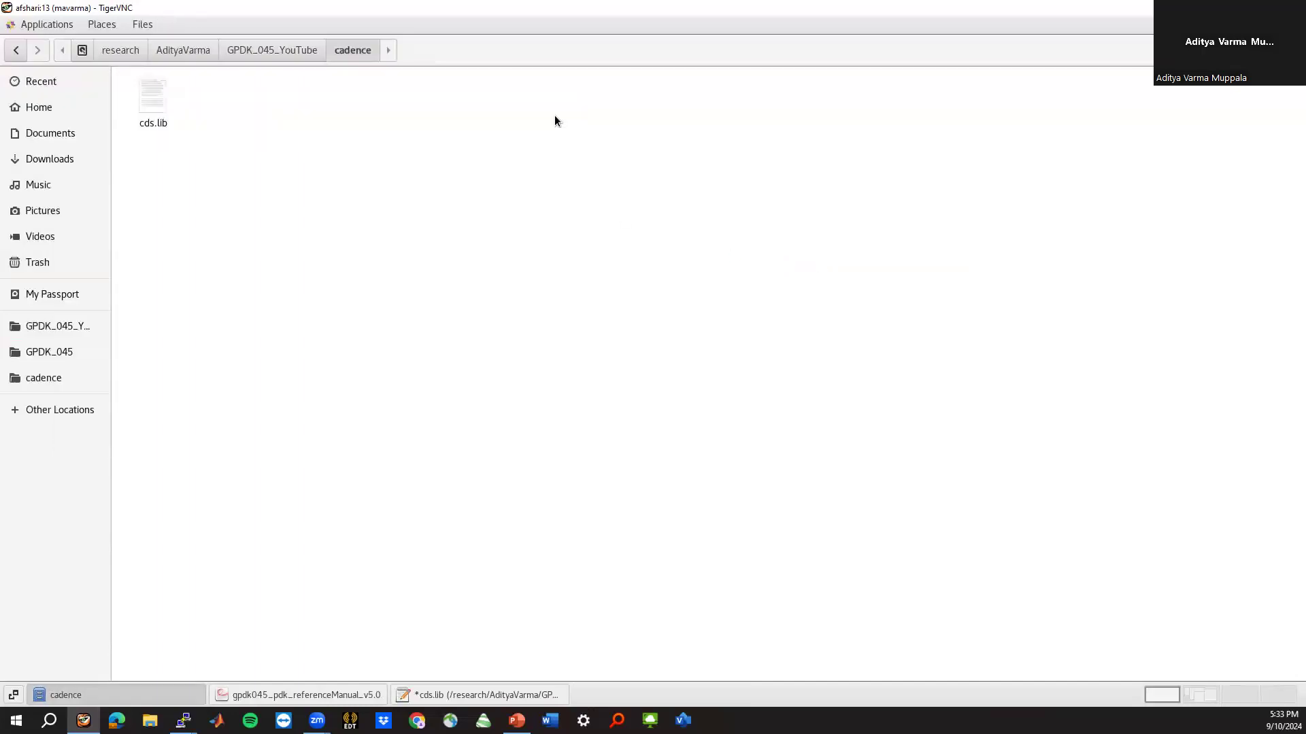
Open a terminal in the pdk-5.0 folder, copy the full path printed by pwd, and close the terminal
left_click(279, 50)
double_click(228, 99)
right_click(497, 198)
type("pwd")
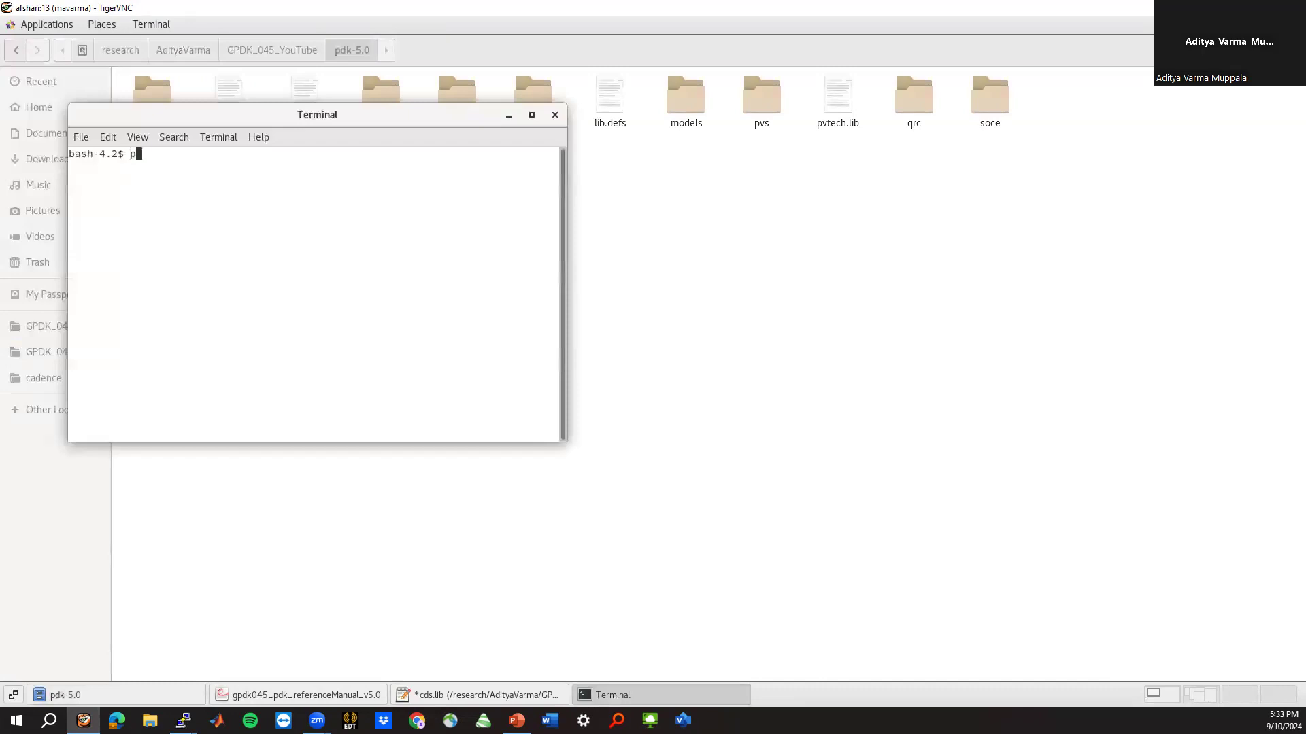
key("Return")
left_click_drag(69, 166, 350, 166)
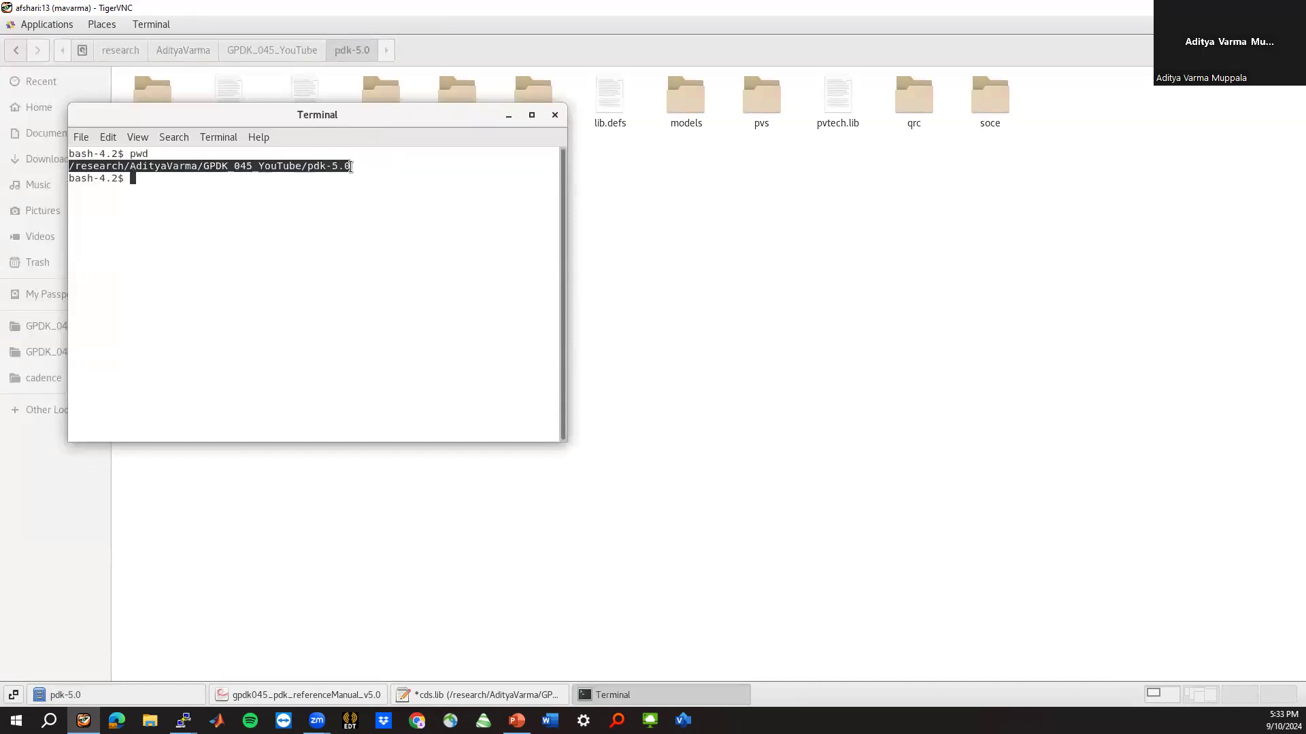
right_click(332, 168)
left_click(354, 179)
left_click(555, 115)
Replace the <PRD_install_directory> placeholder in cds.lib with the copied pdk-5.0 path, then save and close the file
left_click(439, 695)
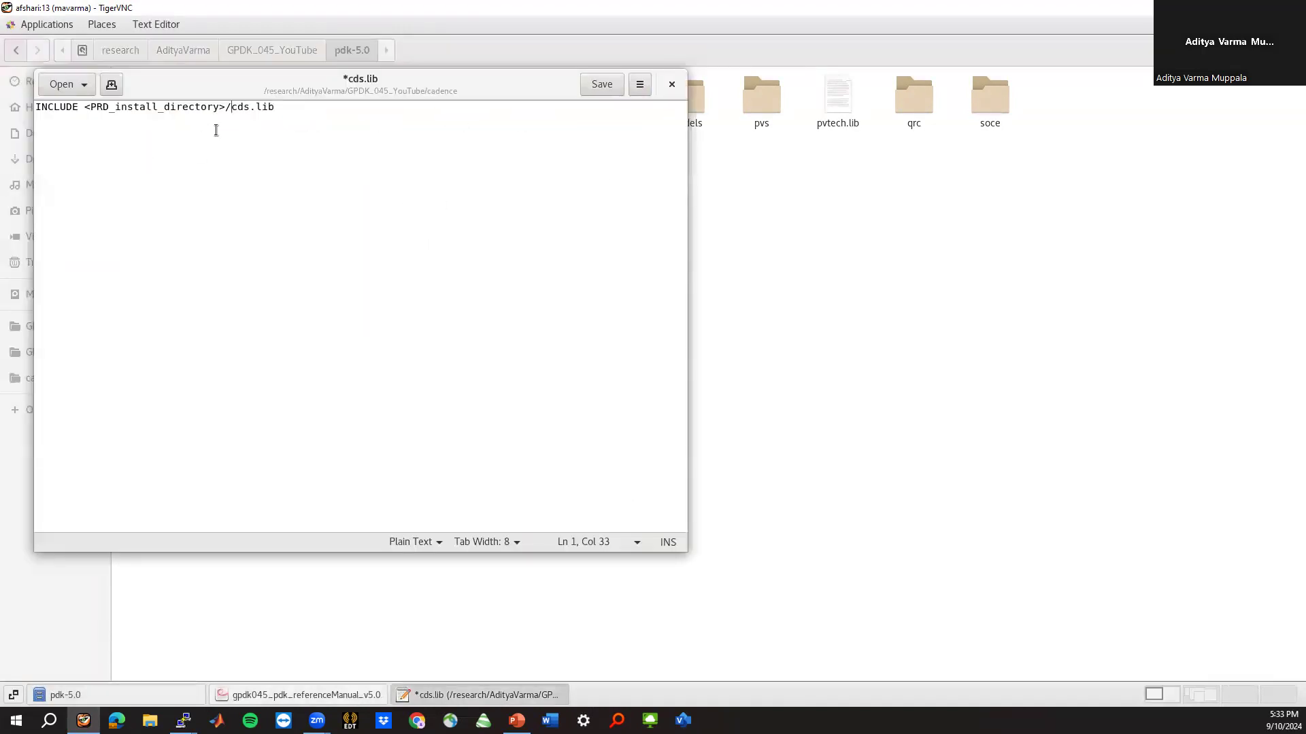
left_click_drag(226, 106, 85, 111)
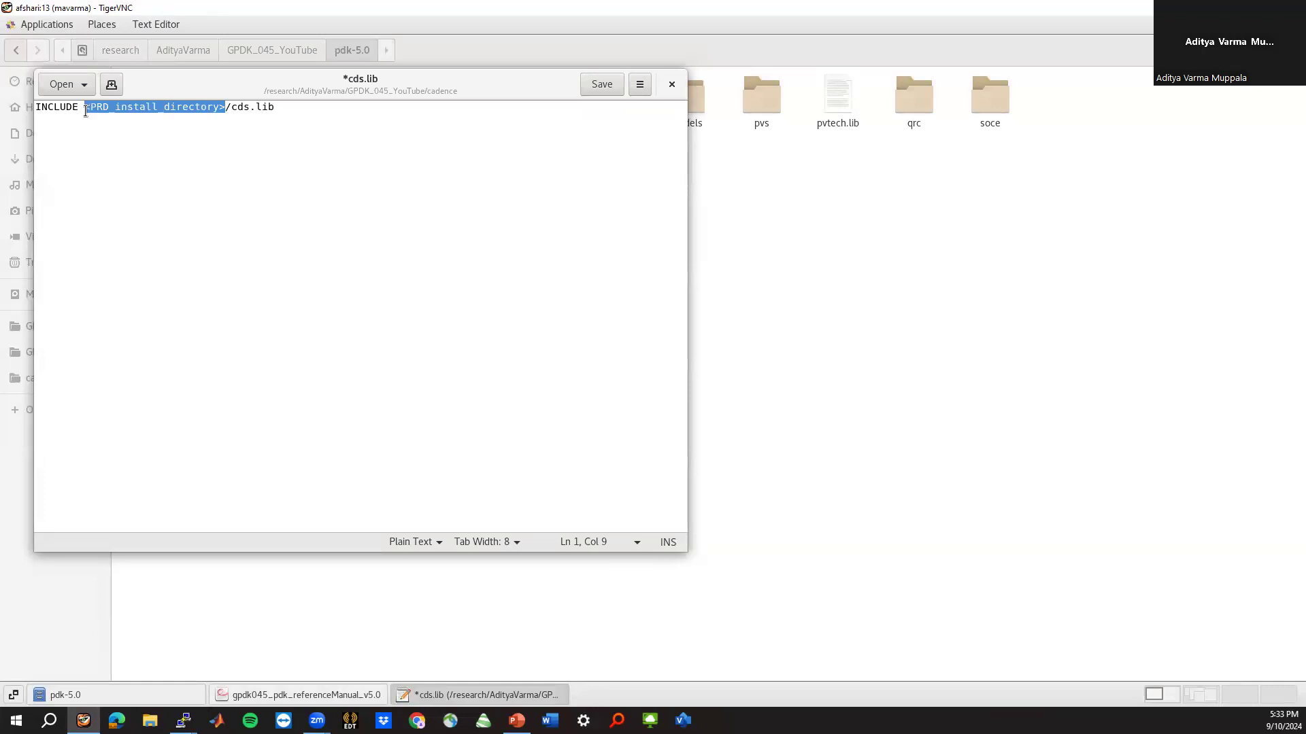
right_click(86, 109)
left_click(112, 196)
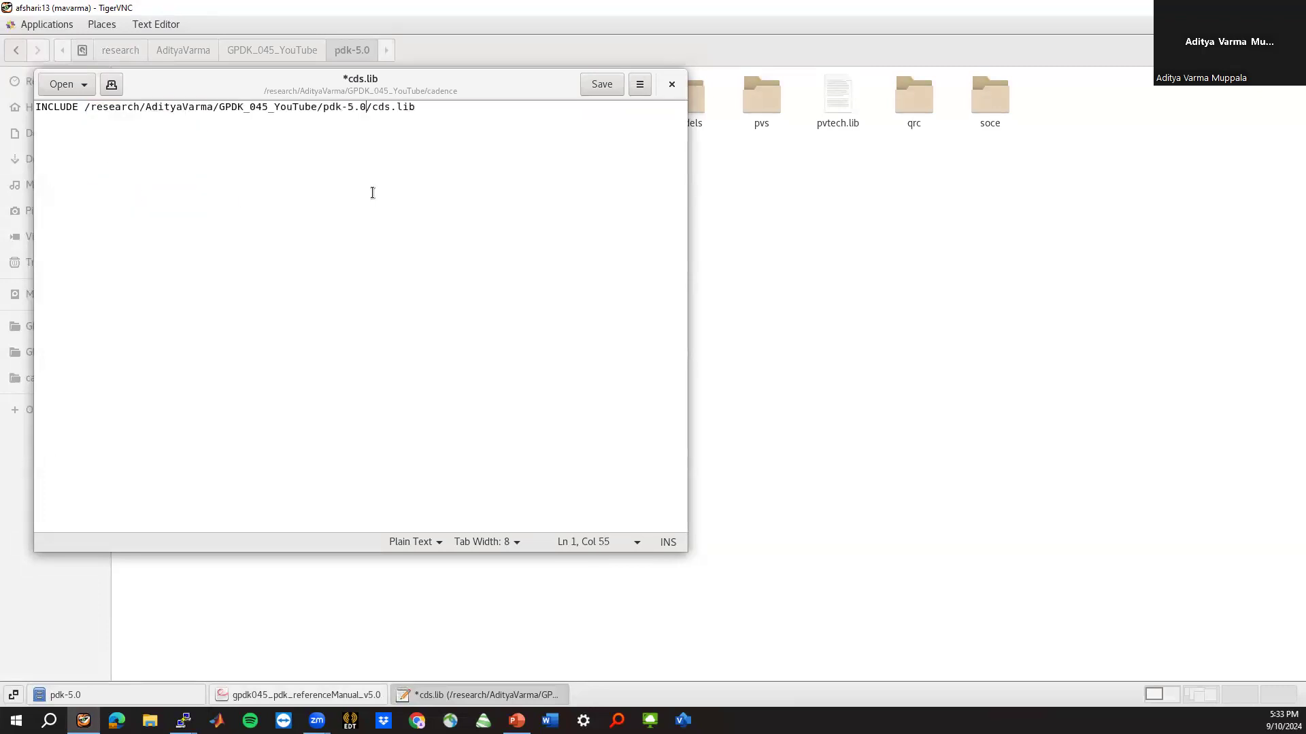
left_click(604, 86)
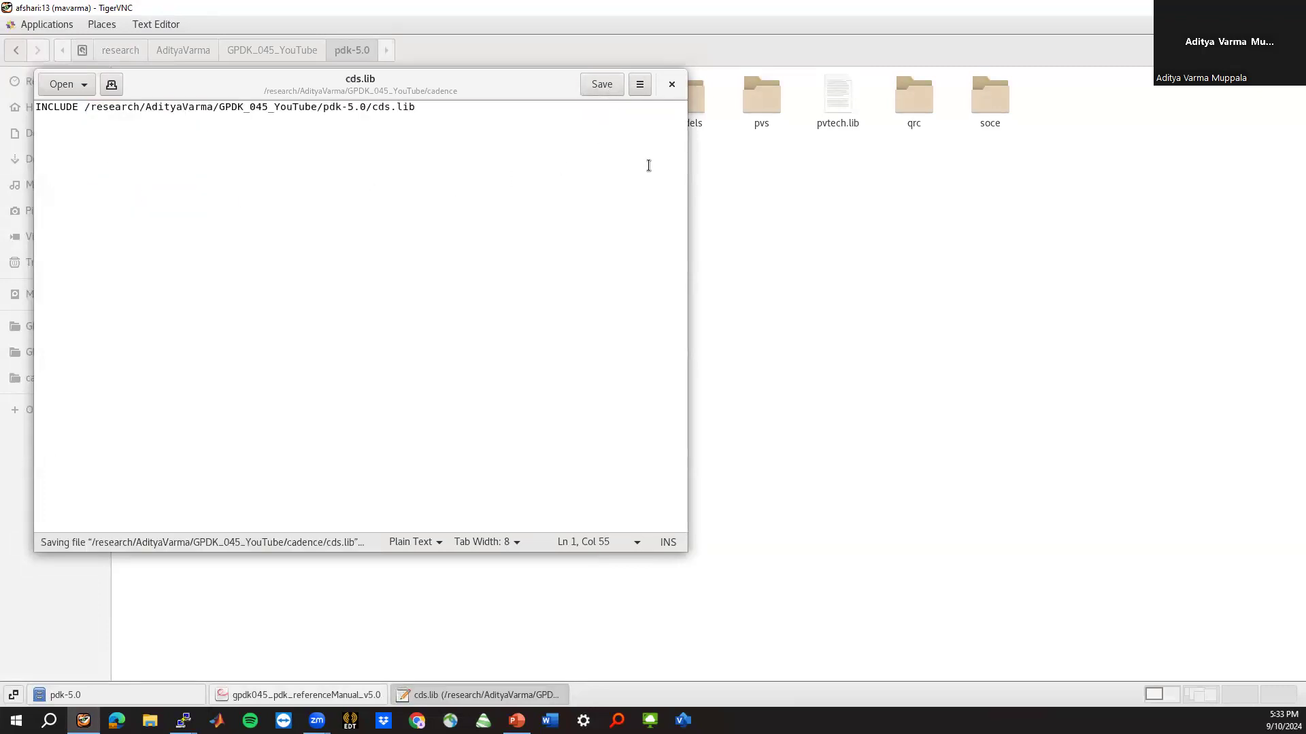
left_click(672, 84)
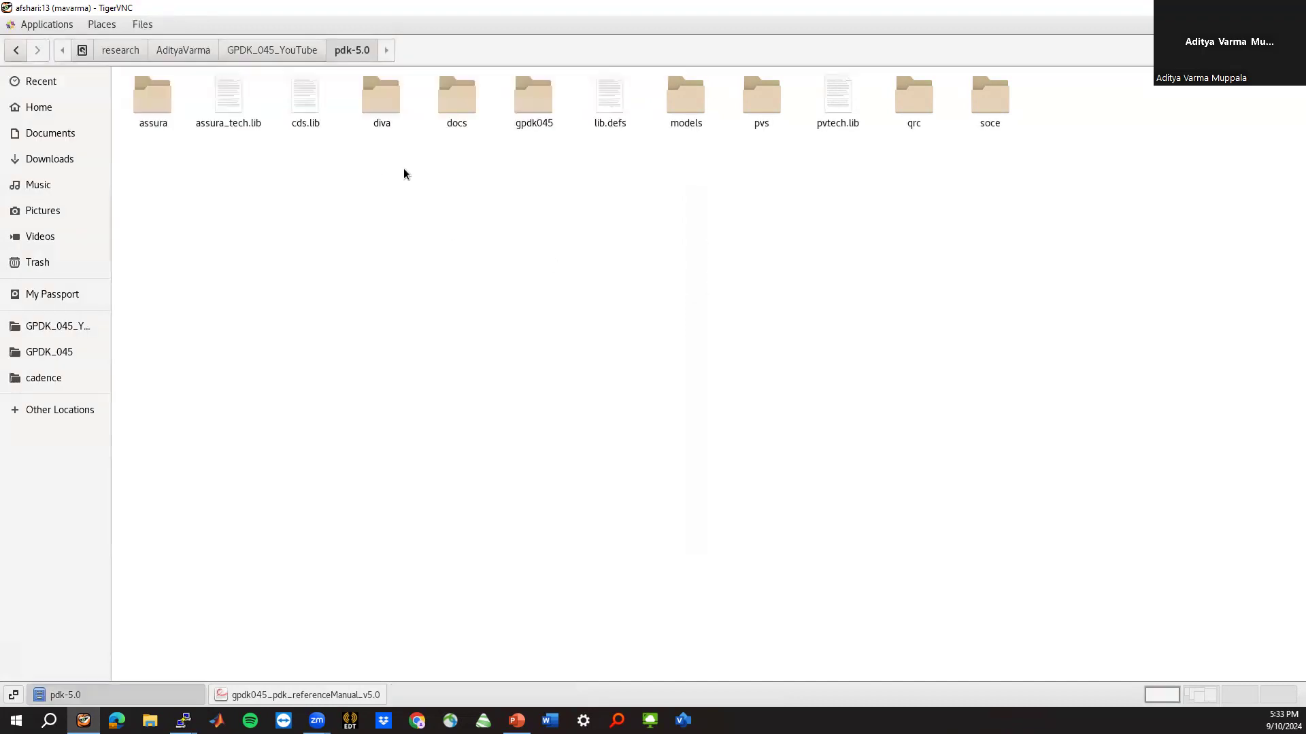
Copy cshrc_gpdk045 from the cadence folder of GPDK_045 into the cadence folder of GPDK_045_YouTube
left_click(259, 48)
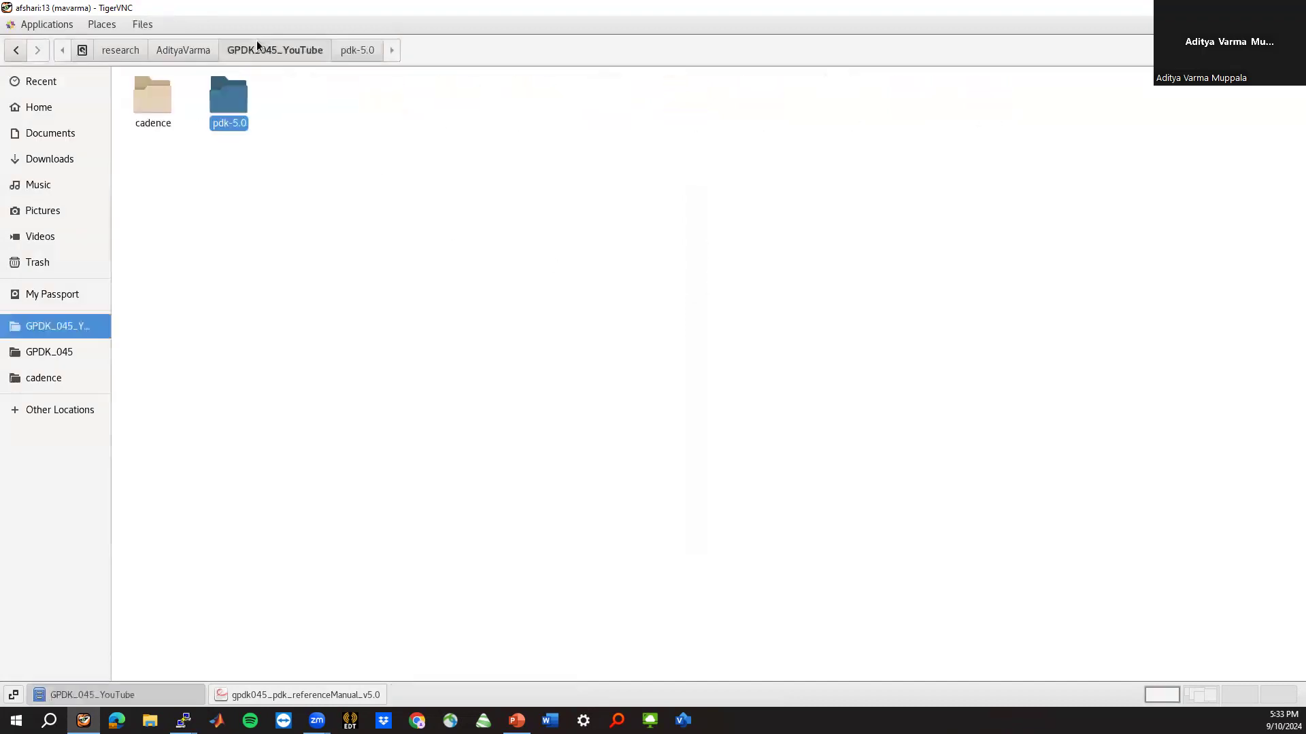
double_click(162, 106)
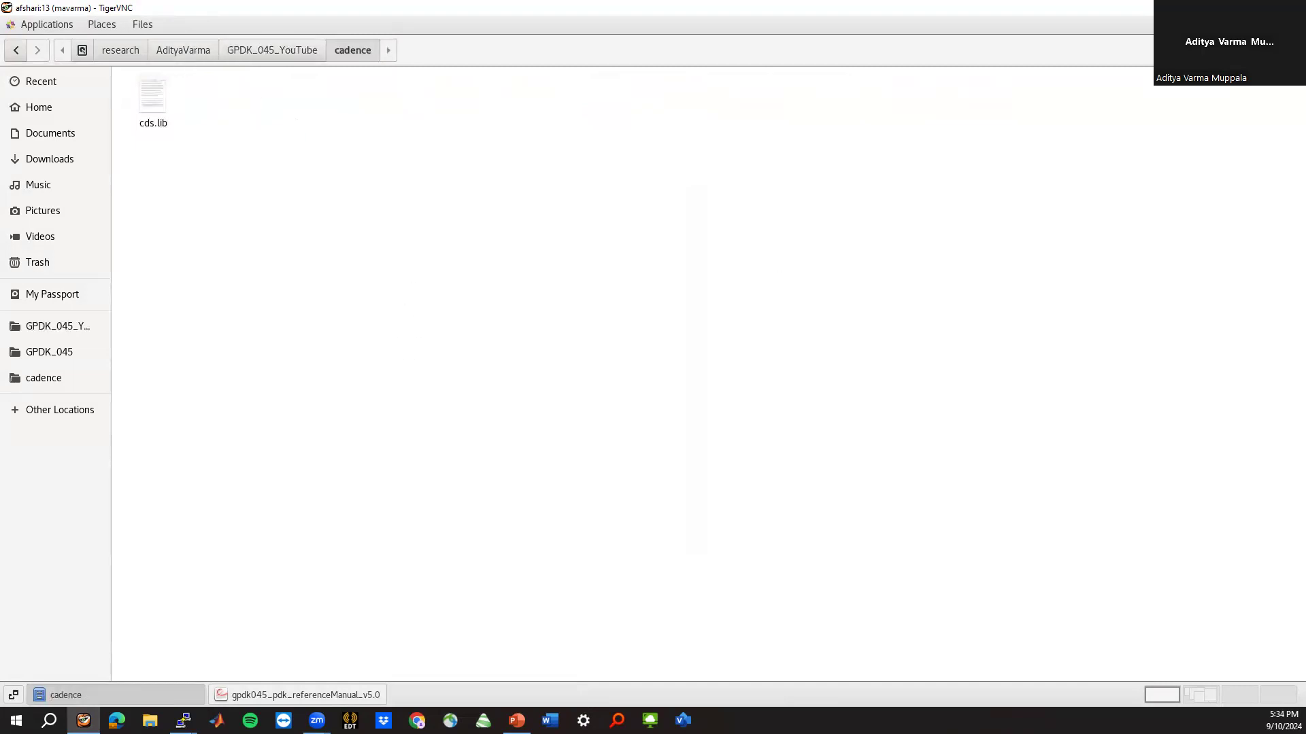
left_click(170, 59)
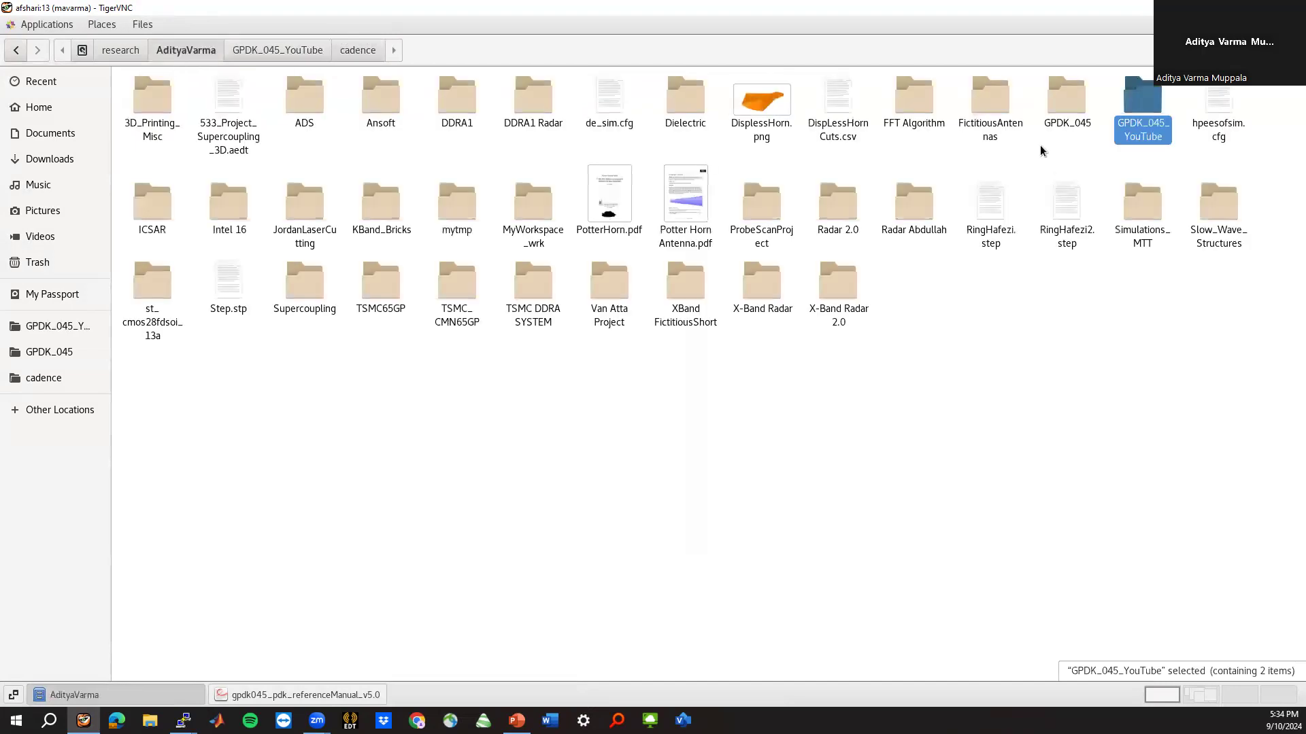
double_click(1081, 95)
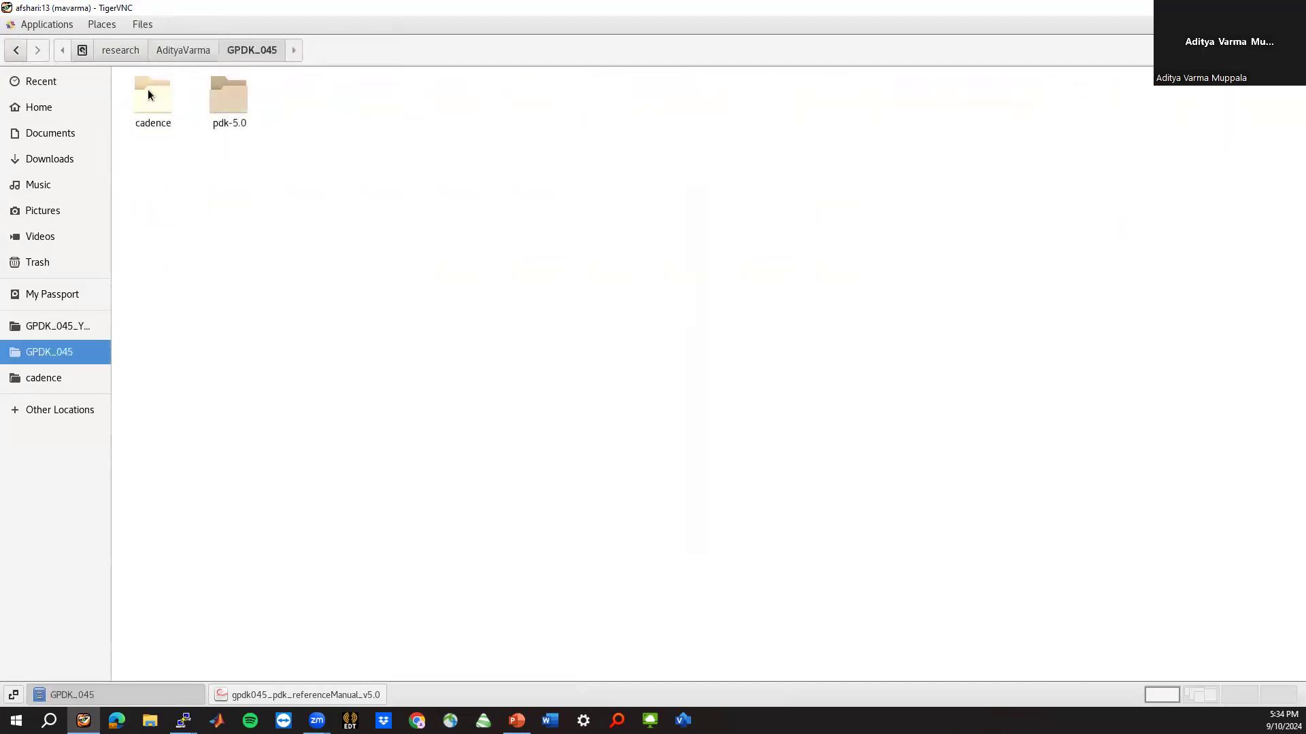
double_click(148, 94)
left_click(311, 99)
left_click(381, 102)
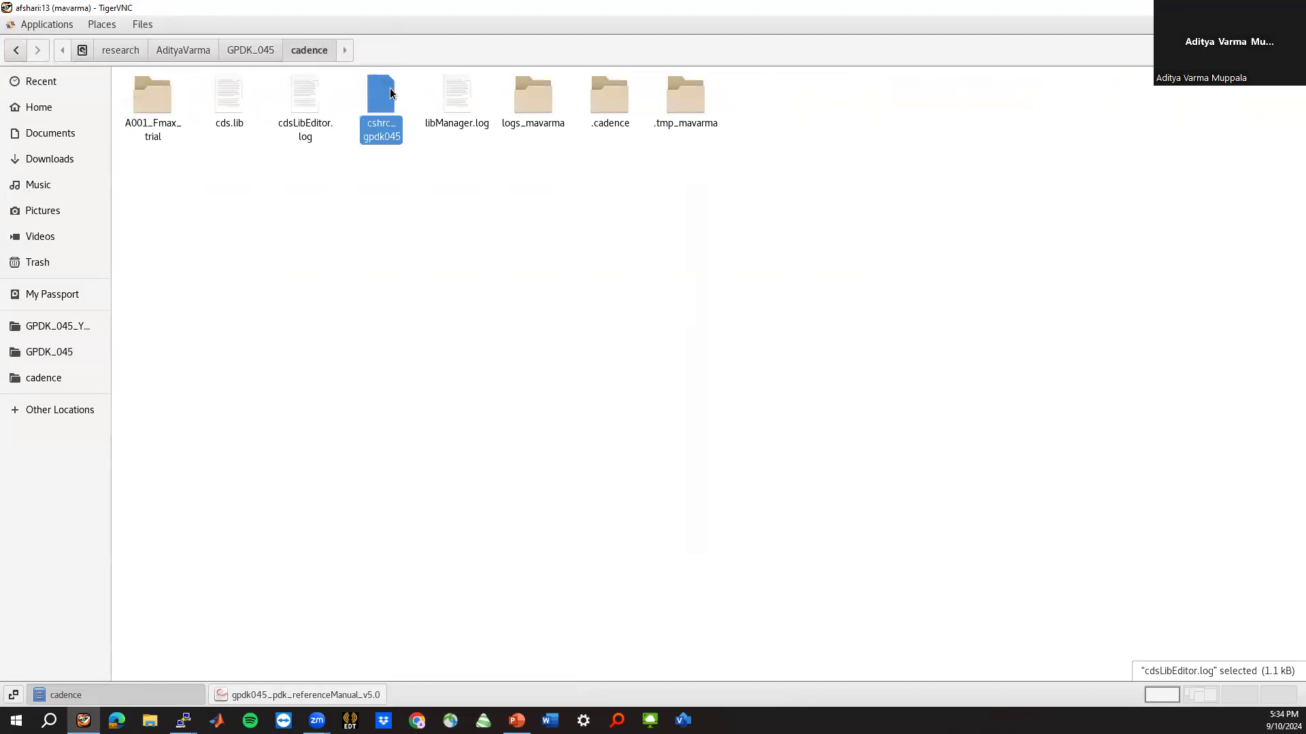
left_click(55, 327)
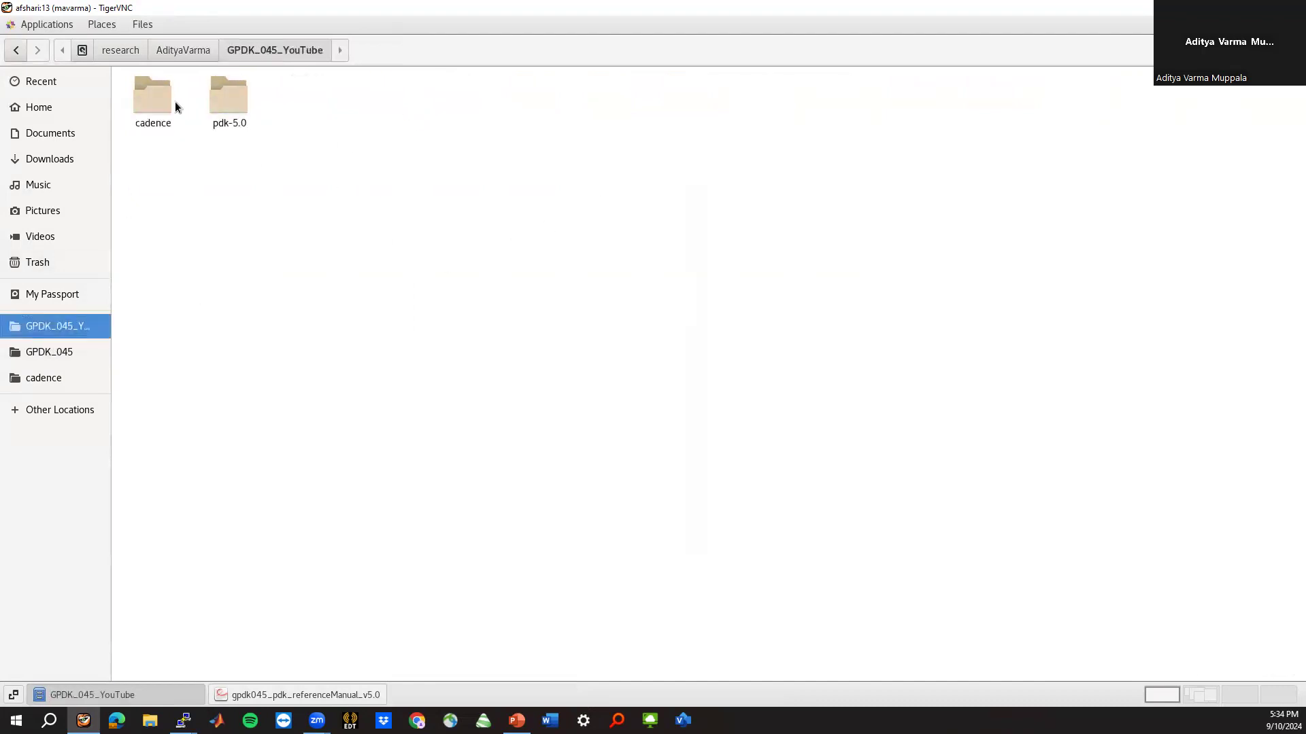
double_click(153, 97)
key("ctrl+v")
left_click(239, 166)
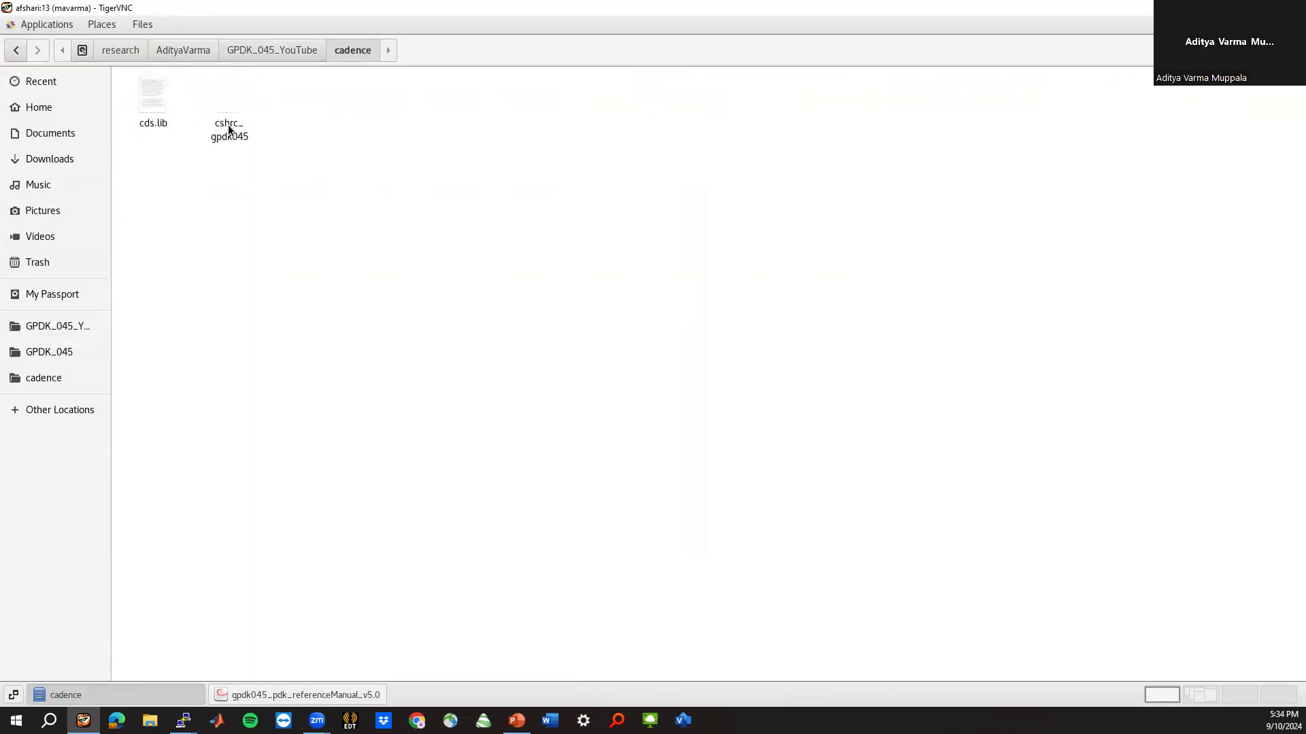
Open cshrc_gpdk045, review its module load lines and the setenv gpdk_045 path, then save and close the file
double_click(227, 102)
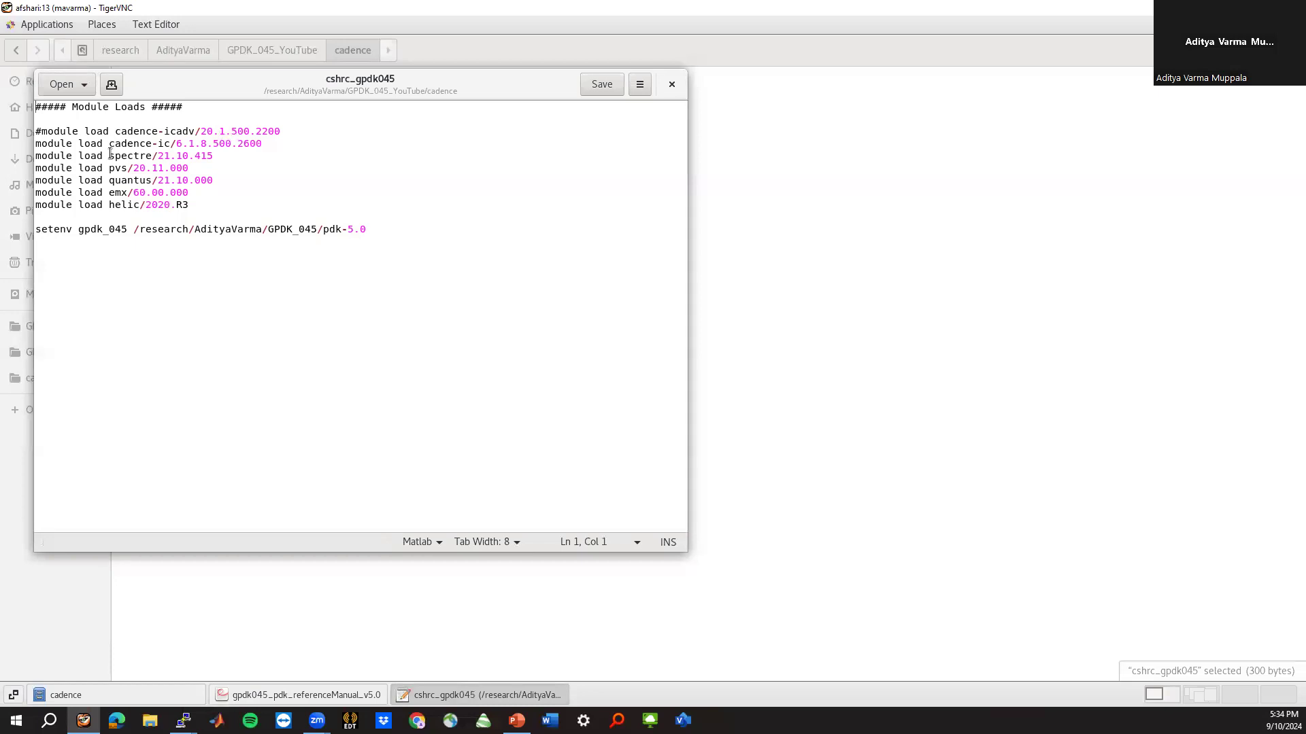
mouse_move(108, 155)
left_mouse_down()
mouse_move(152, 156)
mouse_move(114, 168)
mouse_move(125, 169)
left_mouse_up()
left_click_drag(109, 180, 150, 182)
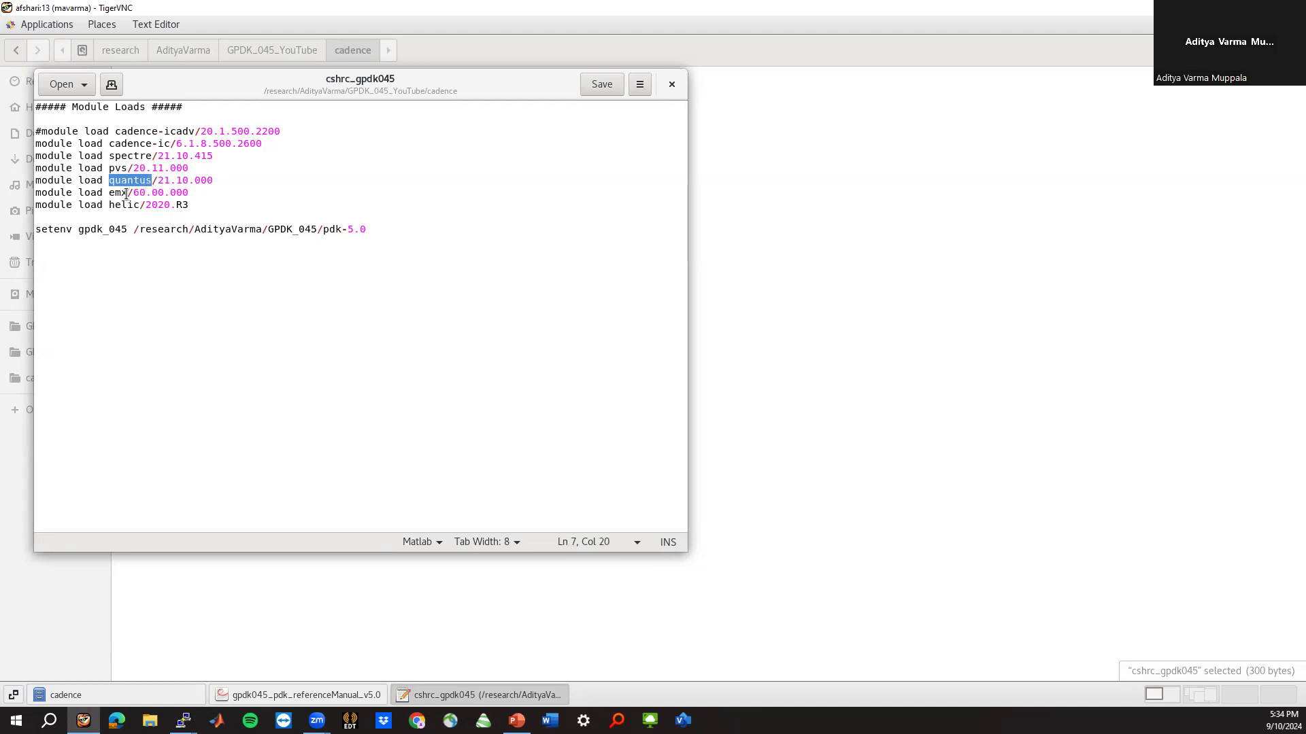
left_click_drag(110, 193, 126, 194)
left_click_drag(110, 205, 141, 208)
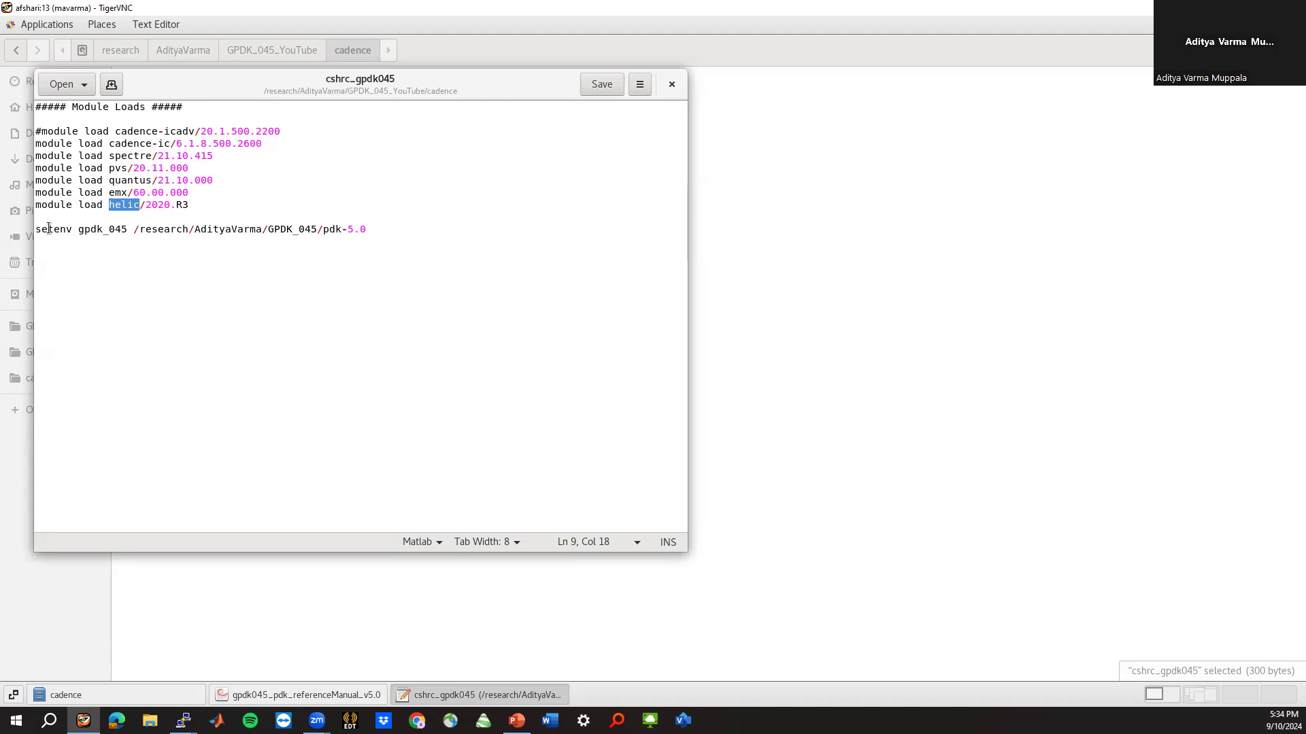
left_click_drag(36, 230, 367, 228)
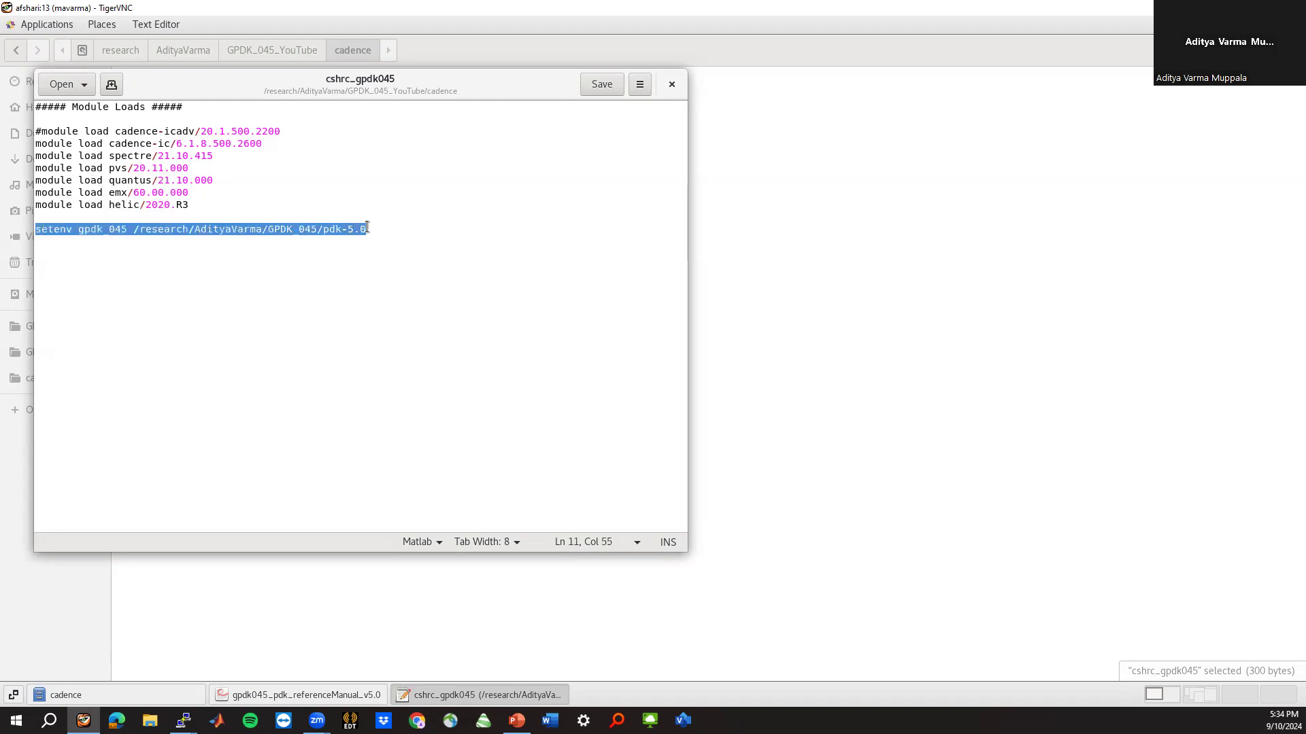
left_click(367, 227)
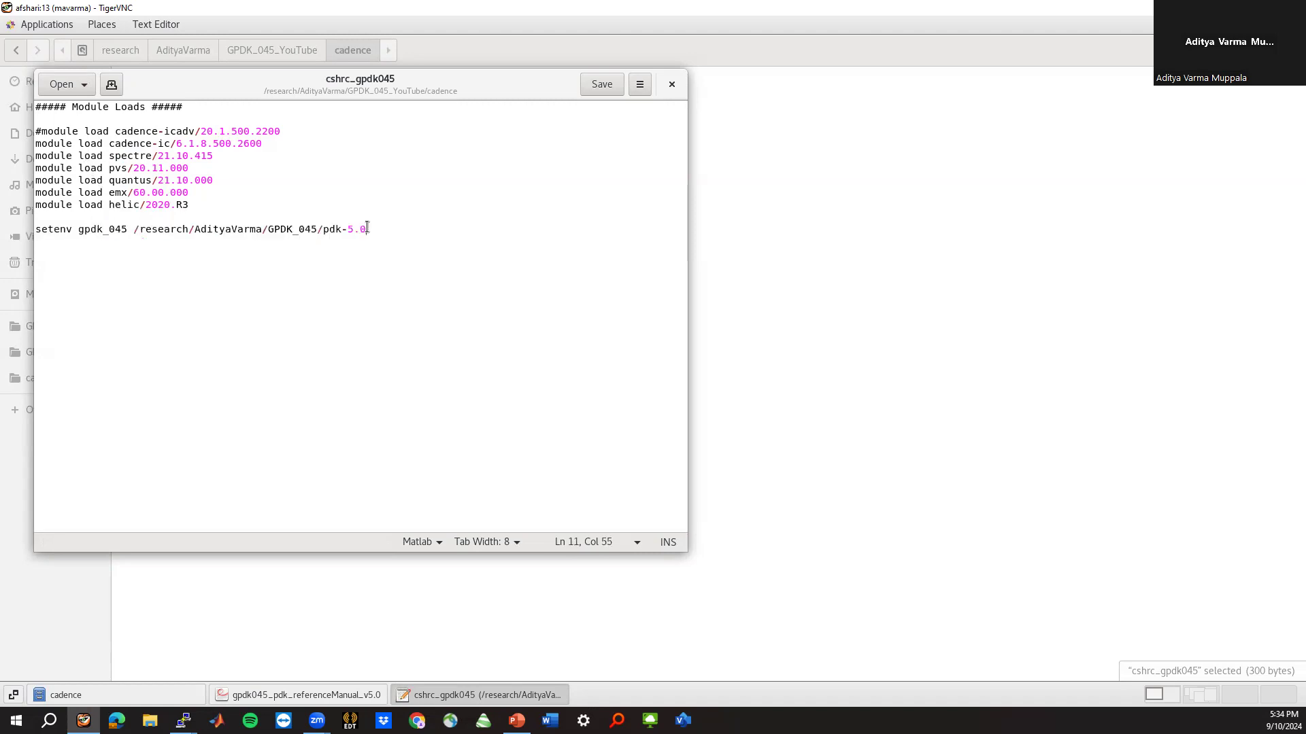
left_click(620, 84)
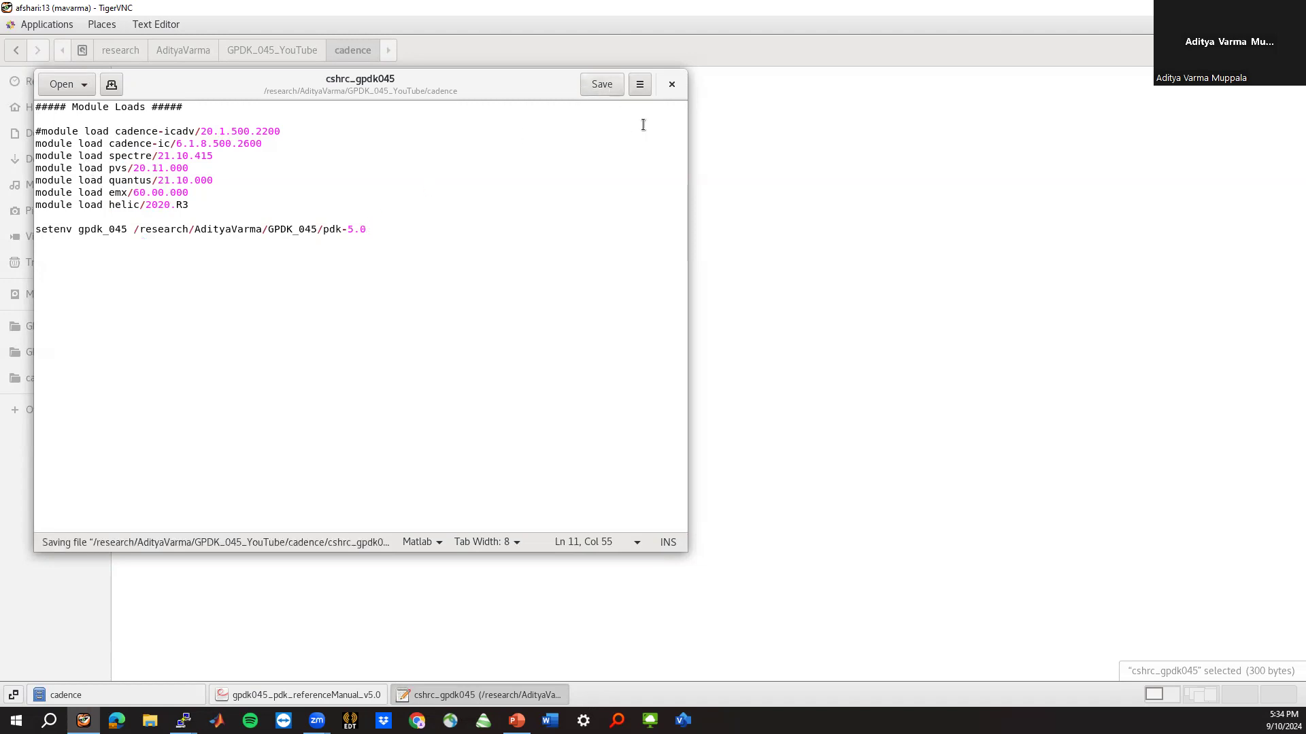
left_click(671, 84)
left_click(399, 95)
right_click(398, 95)
left_click(121, 109)
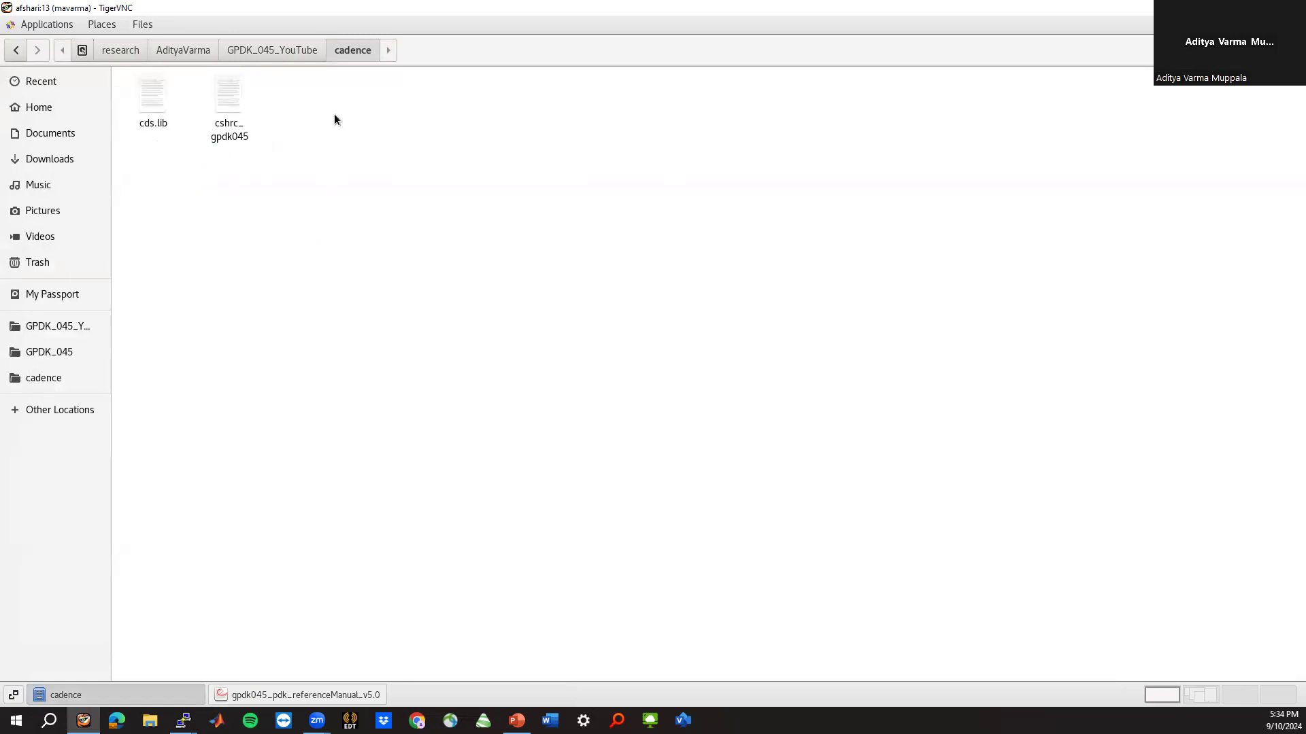
Reopen cshrc_gpdk045 beside a terminal started in the cadence folder and list the installed versions with module avail cadence
double_click(230, 96)
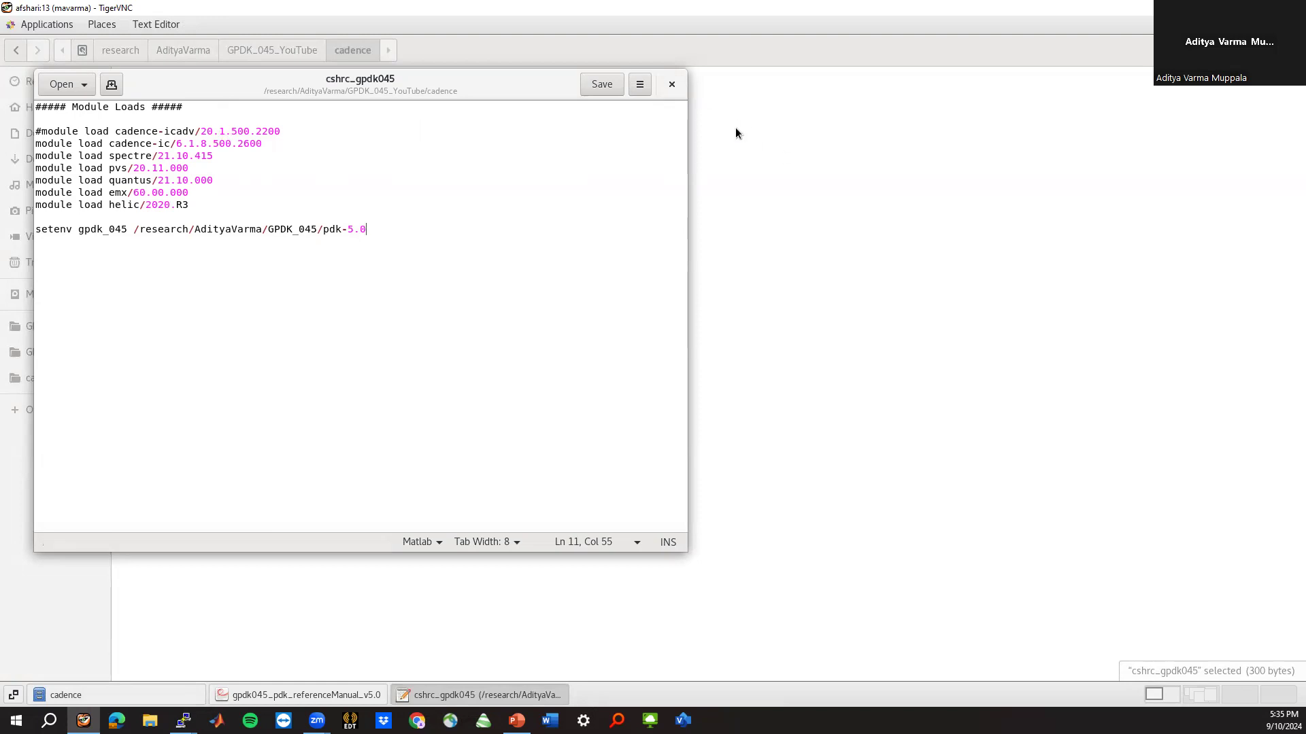
left_click(789, 125)
right_click(789, 124)
left_click(820, 213)
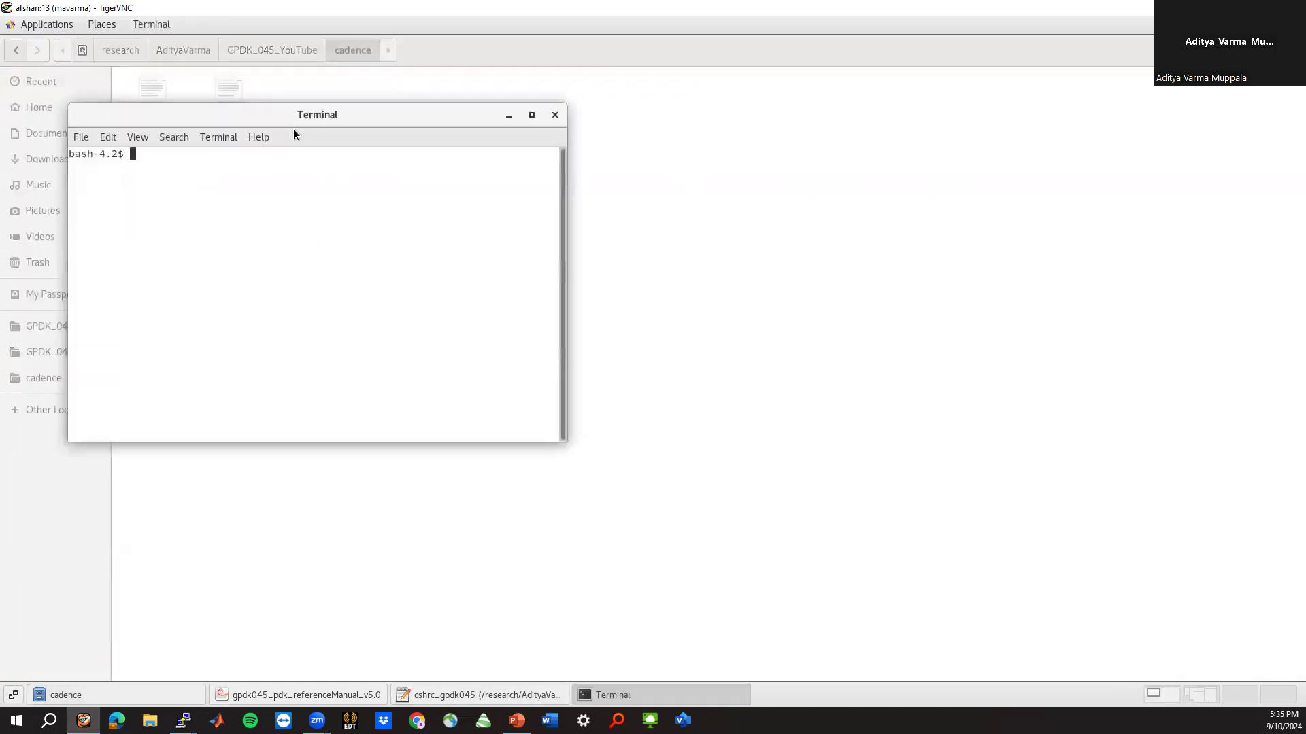
left_click(484, 693)
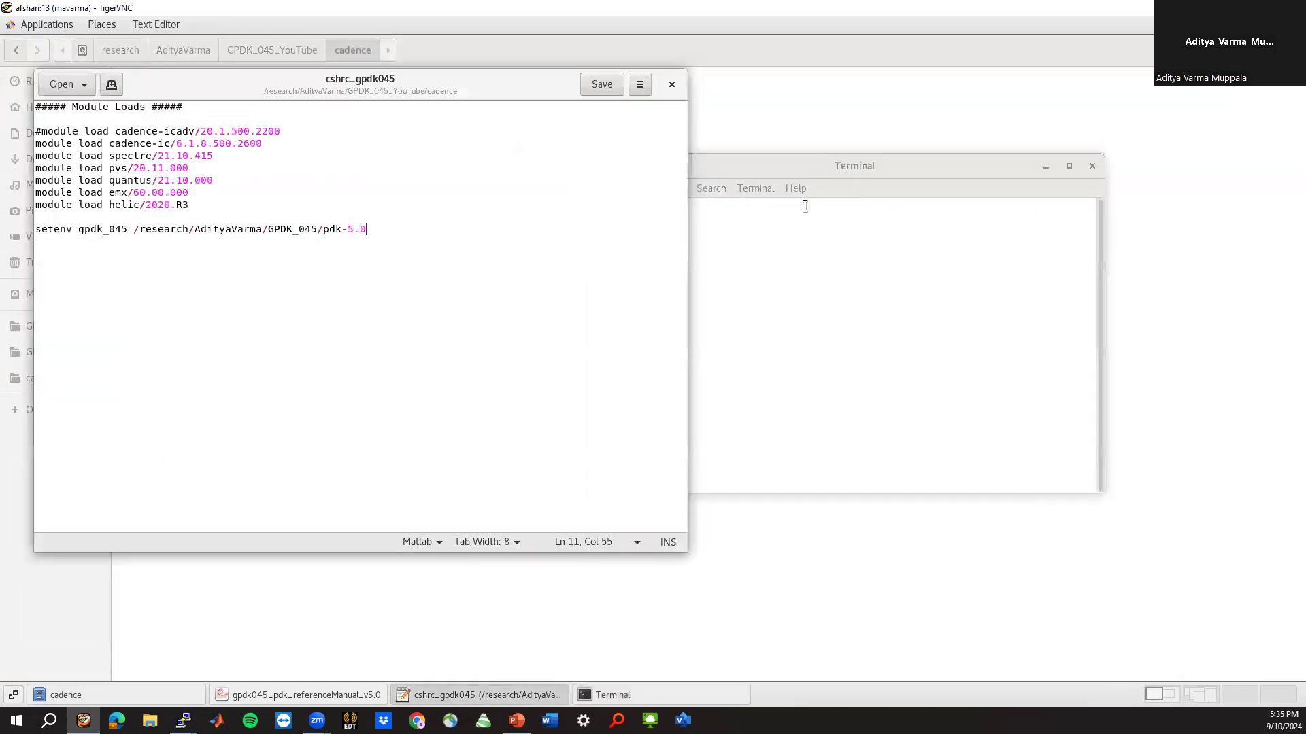
left_click(805, 205)
type("m")
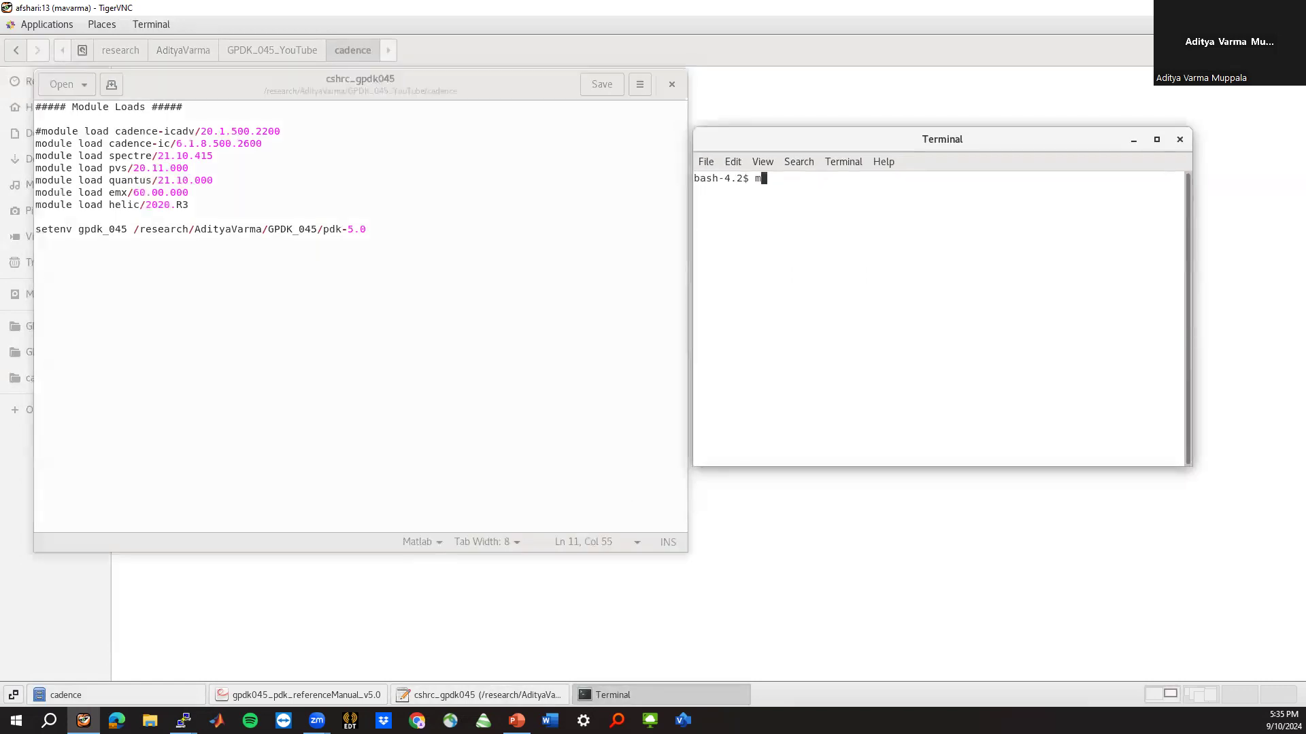
type("odule avail cadence")
key("Return")
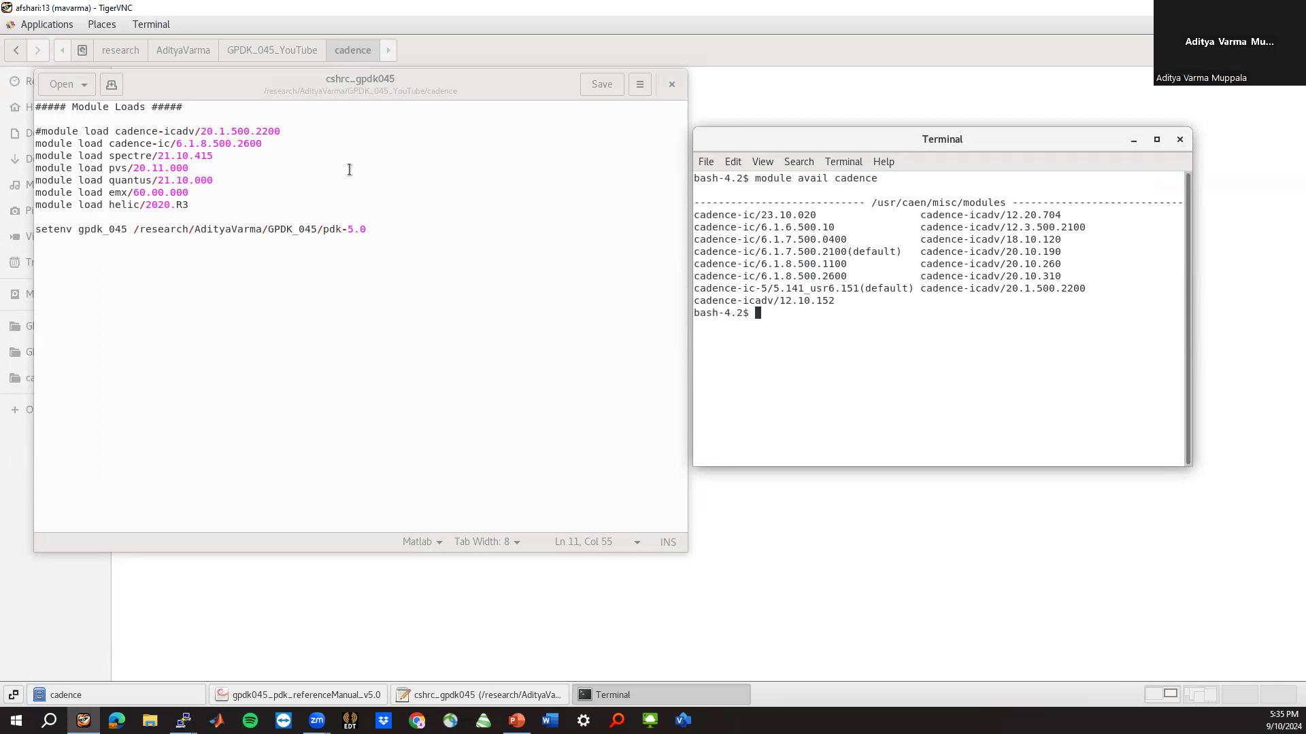
Check the cadence versions in the cshrc file, run module avail pvs, and close both the terminal and the file
left_click_drag(176, 144, 289, 131)
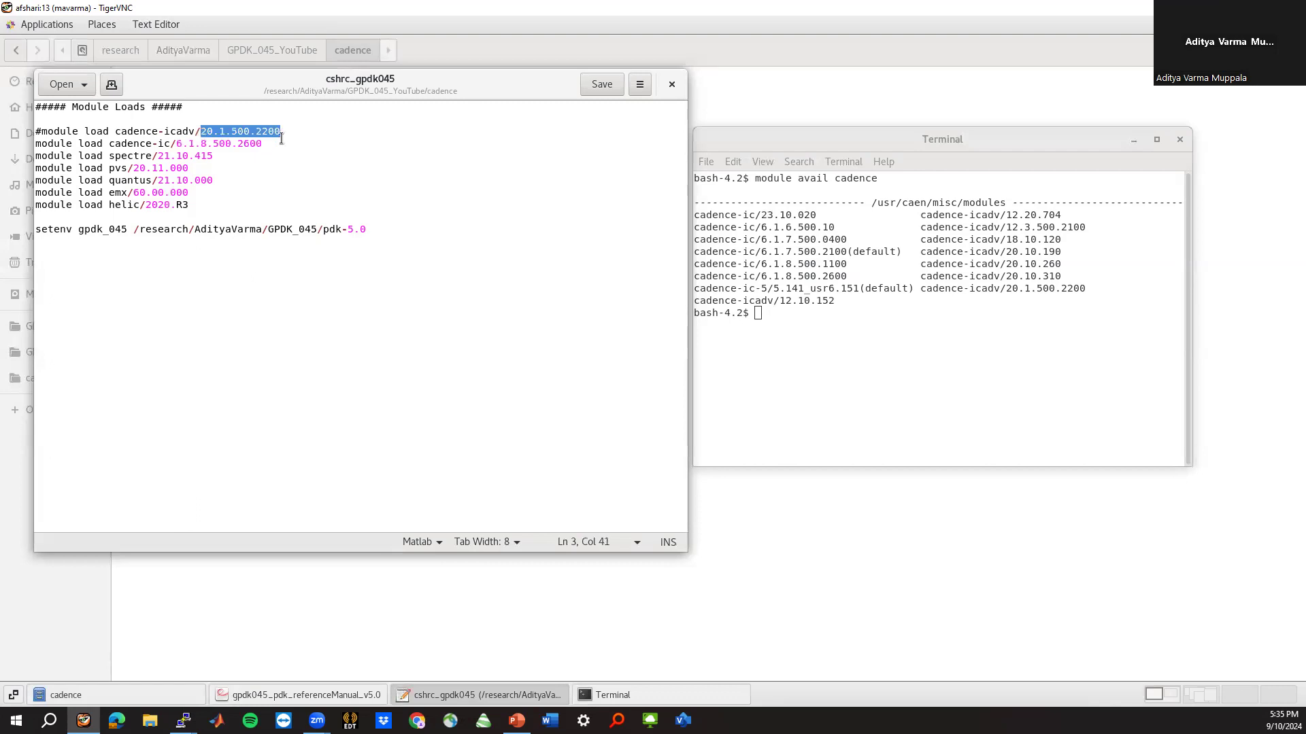
left_click(802, 322)
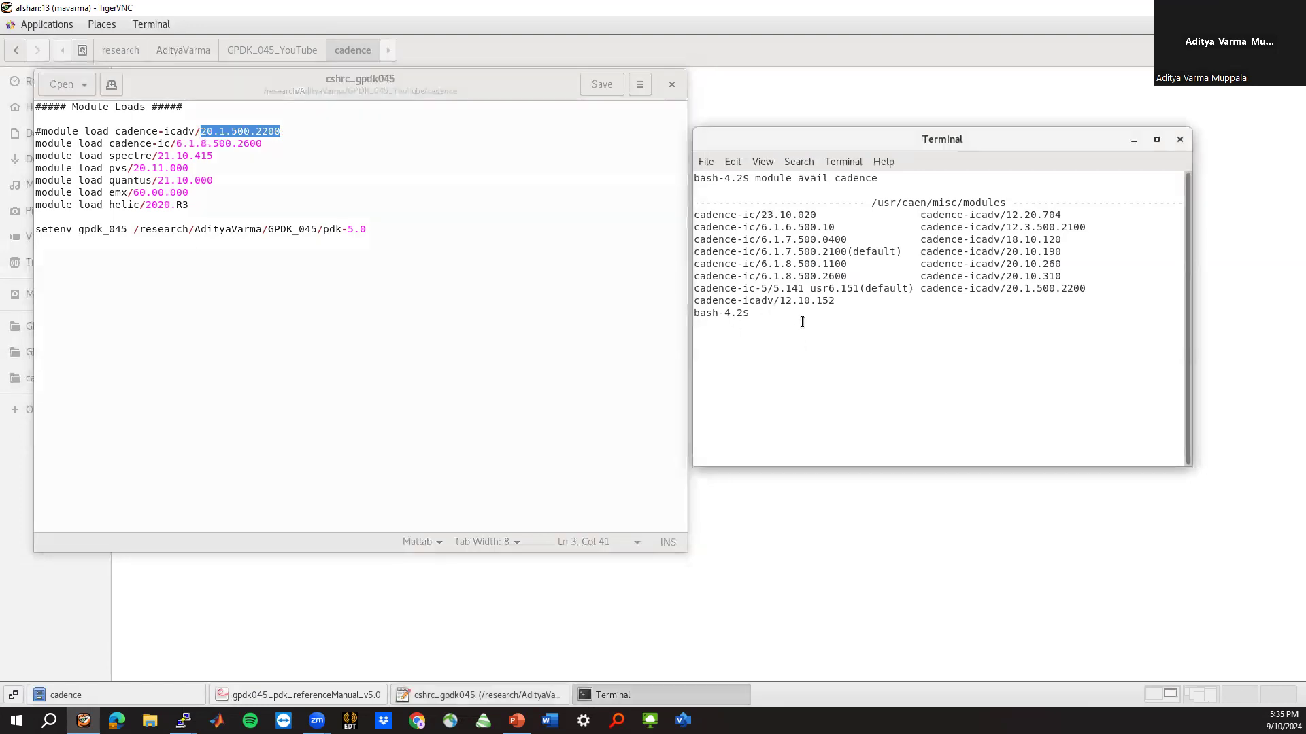
type("module avail pvs")
key("Return")
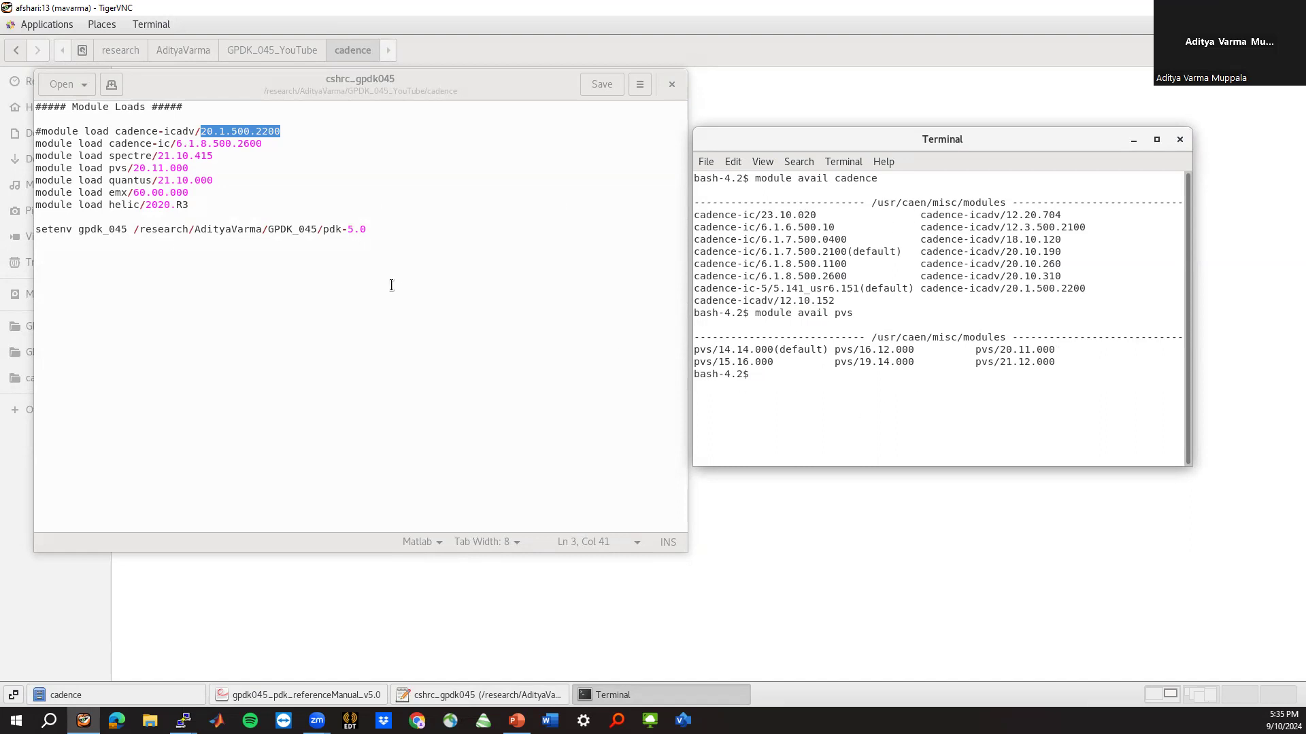
left_click(1180, 139)
left_click(194, 210)
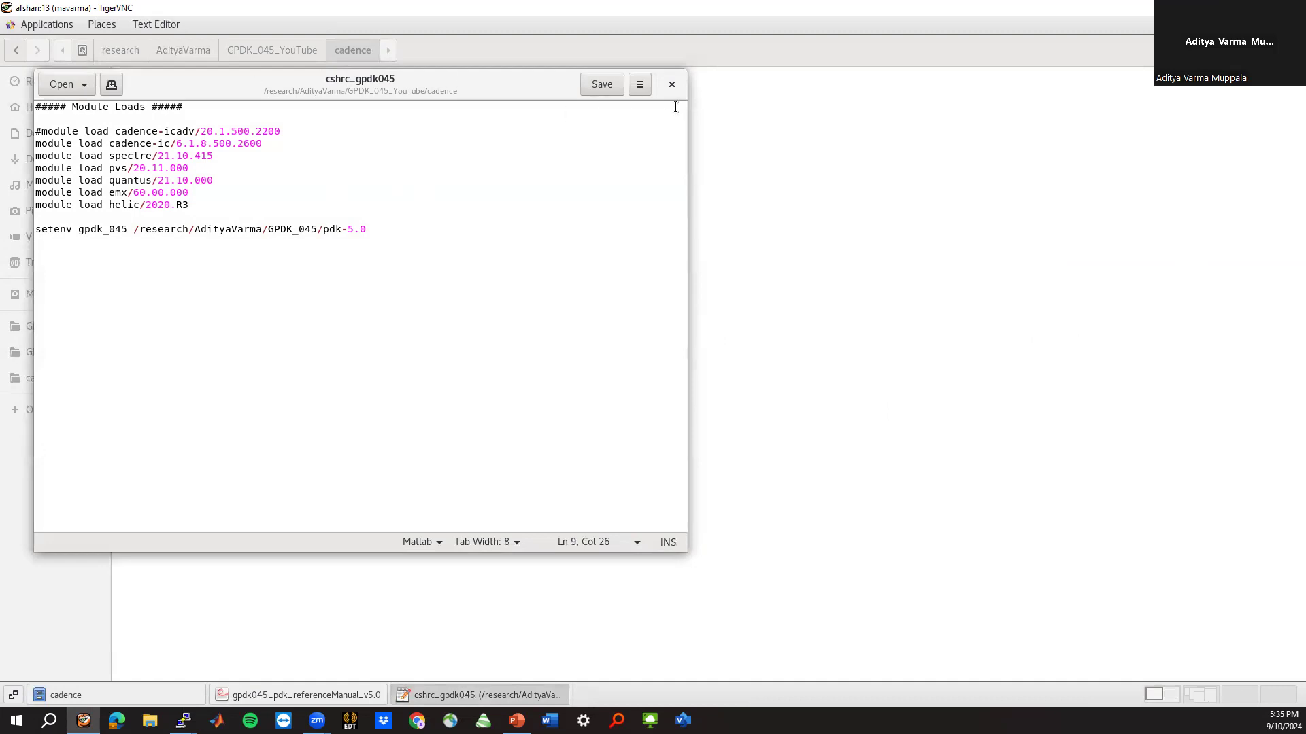
left_click(671, 84)
Open a new terminal in the cadence folder, start csh, and source cshrc_gpdk045
right_click(421, 120)
left_click(454, 210)
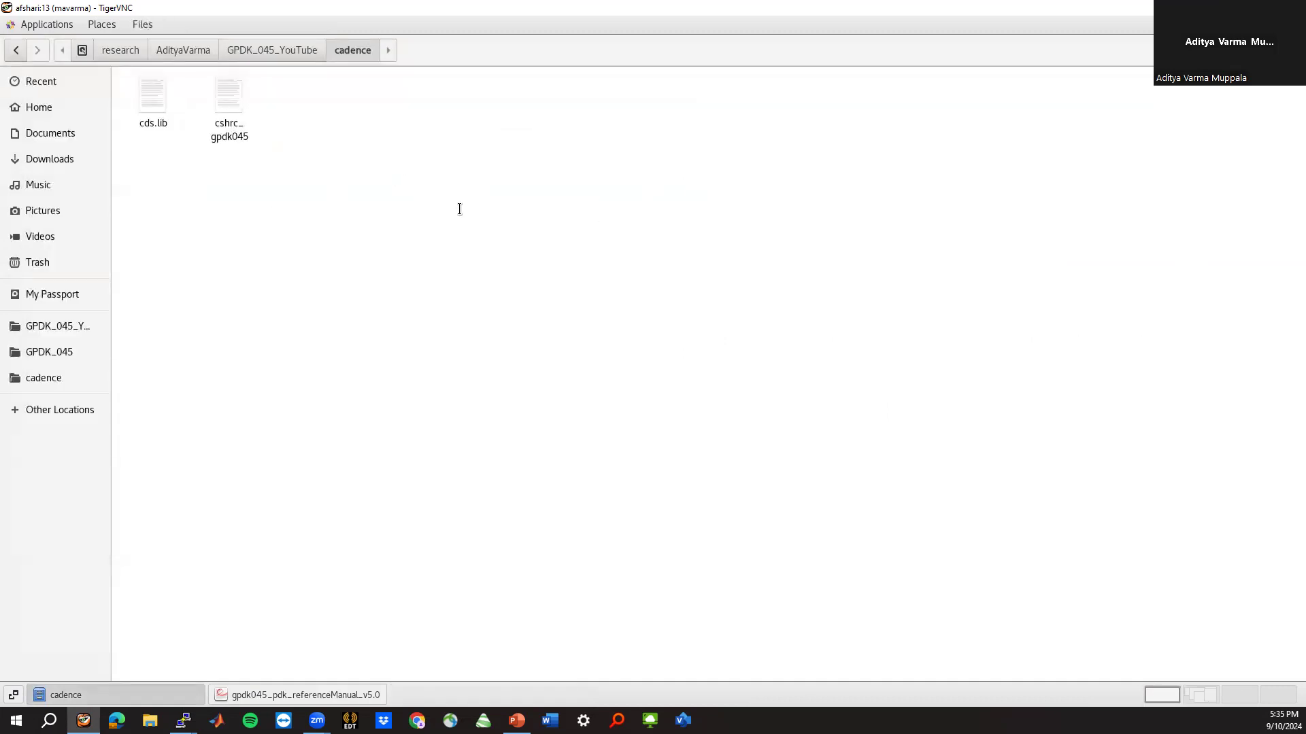
type("csh")
key("Return")
type("source")
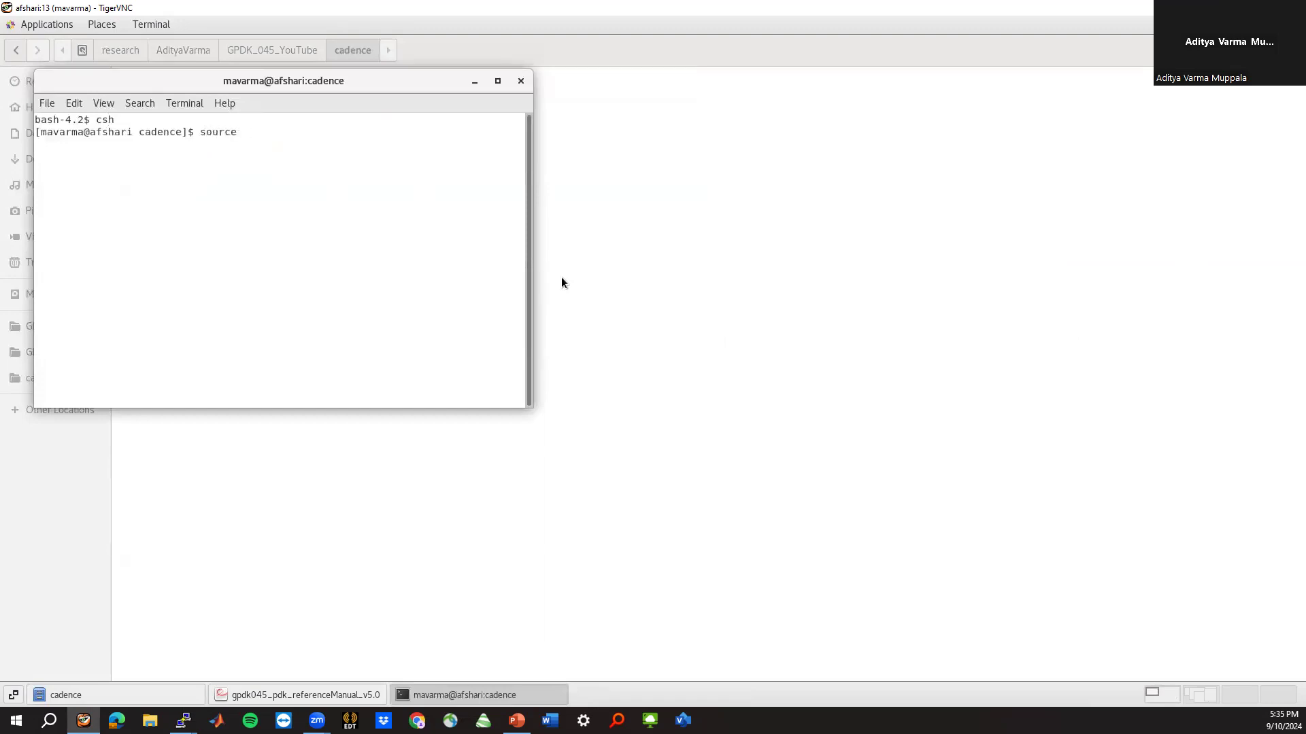
type(" cshrc_gpdk045")
key("Return")
Launch Virtuoso in the background from the terminal with virtuoso &
left_click_drag(311, 75, 725, 182)
type("viru")
key("BackSpace")
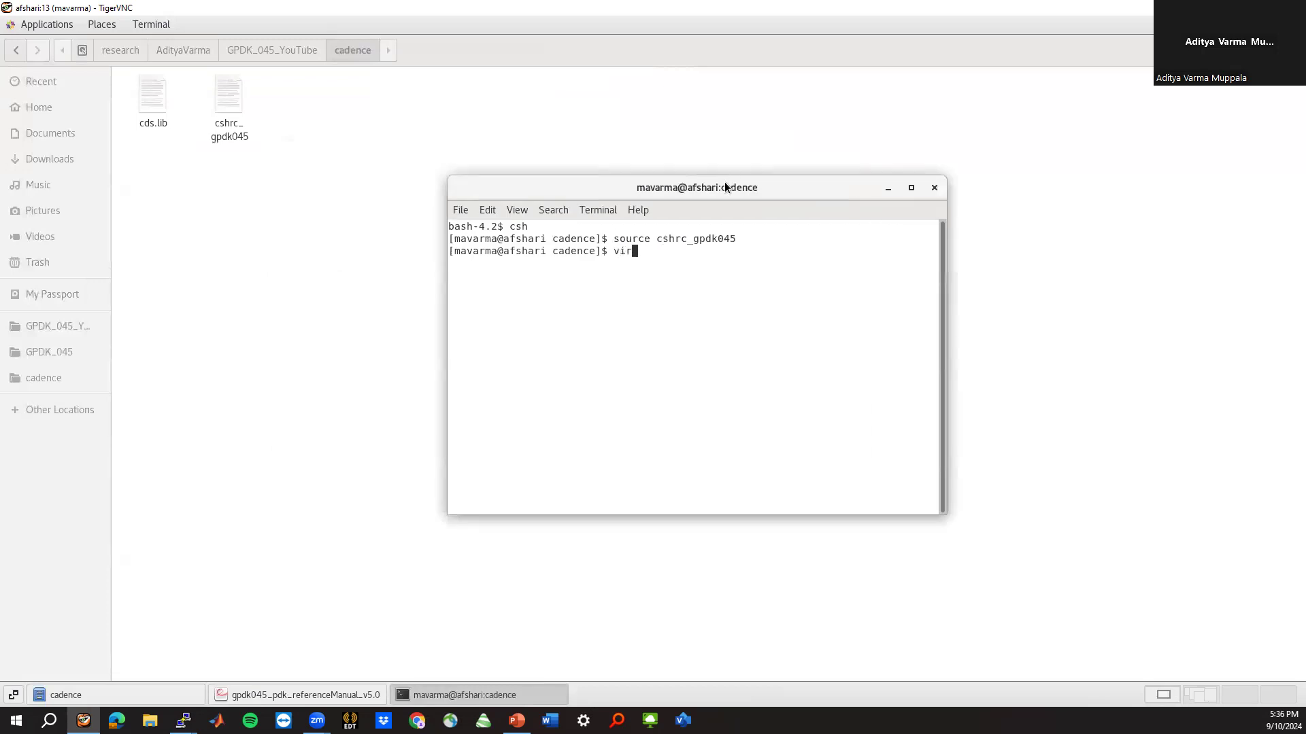
type("tuoso &")
key("Return")
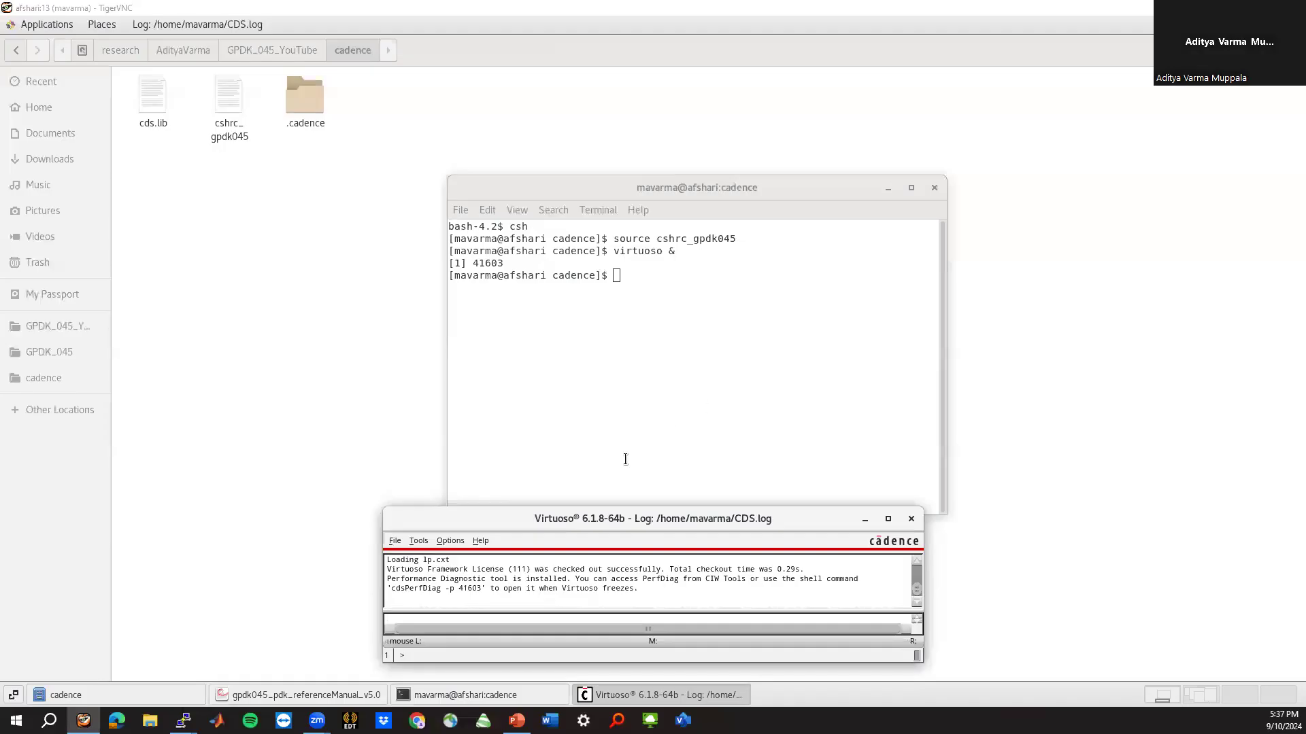
Open the Library Manager, select the gpdk045 library, show its categories, and widen the category column
left_click(413, 542)
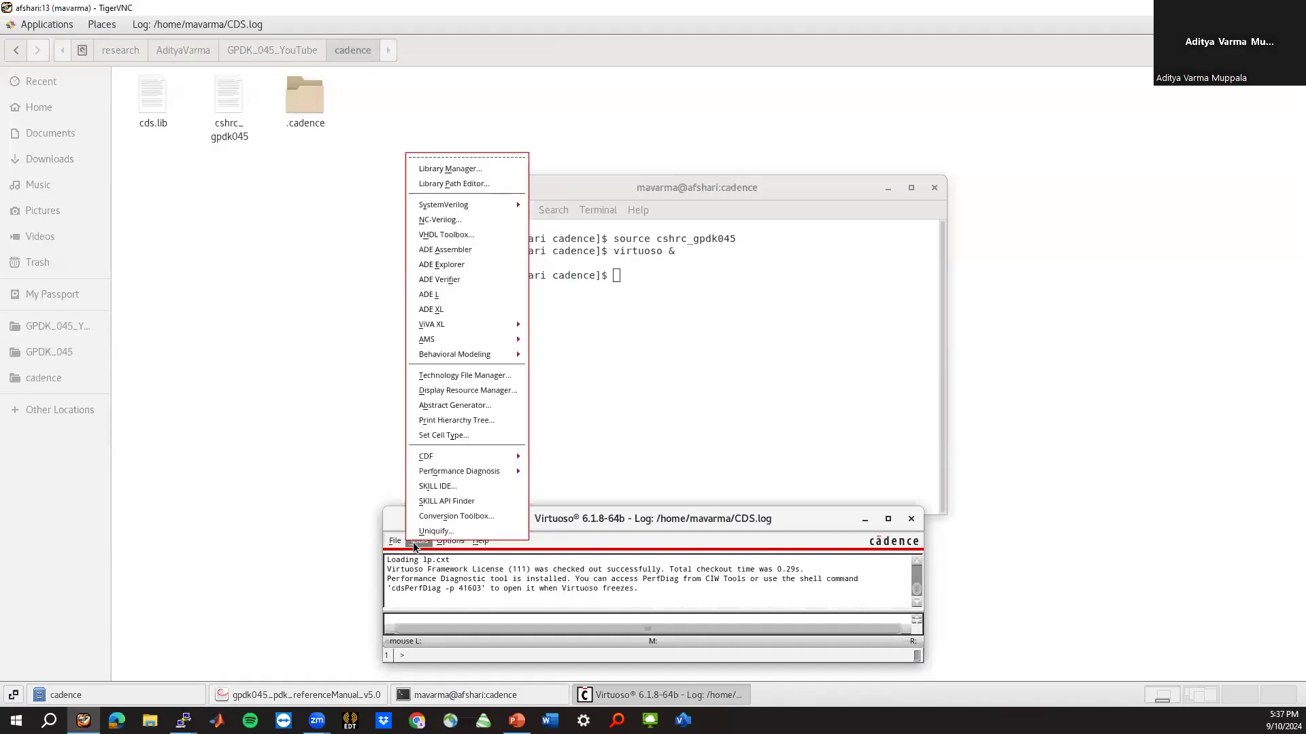
left_click(472, 169)
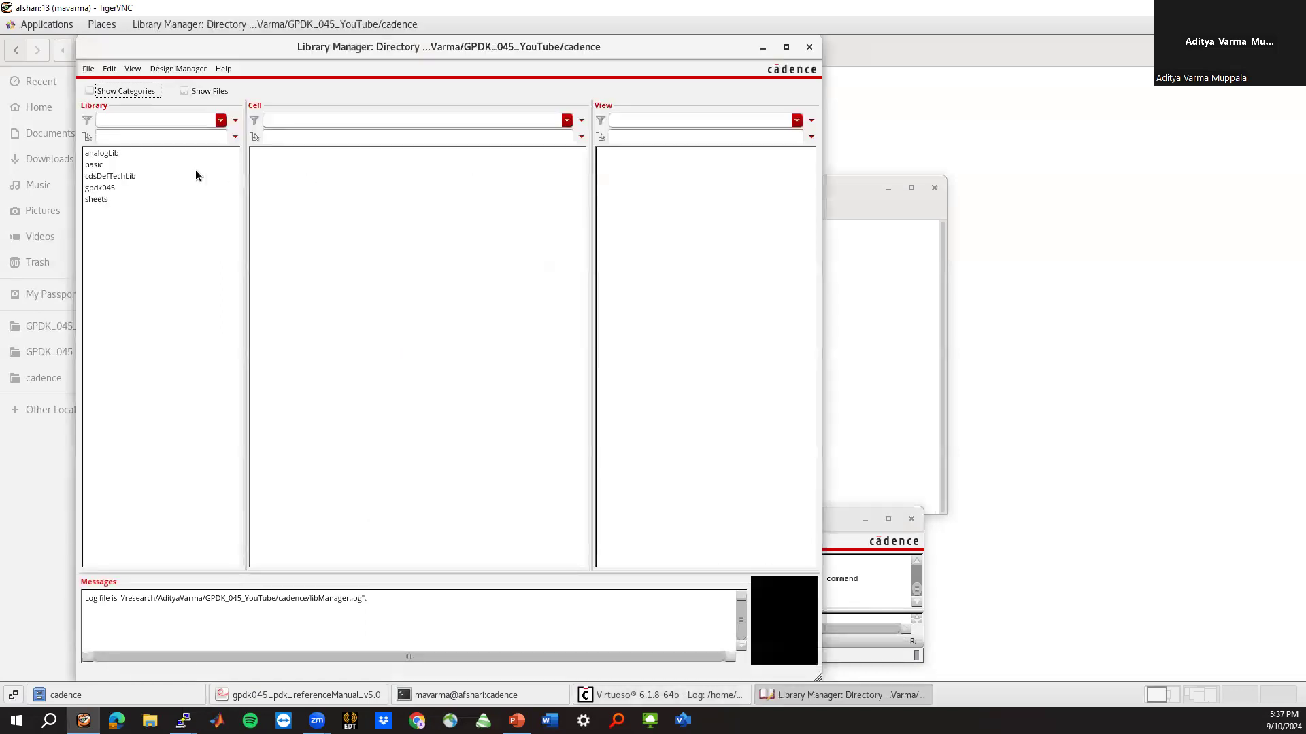
left_click(102, 188)
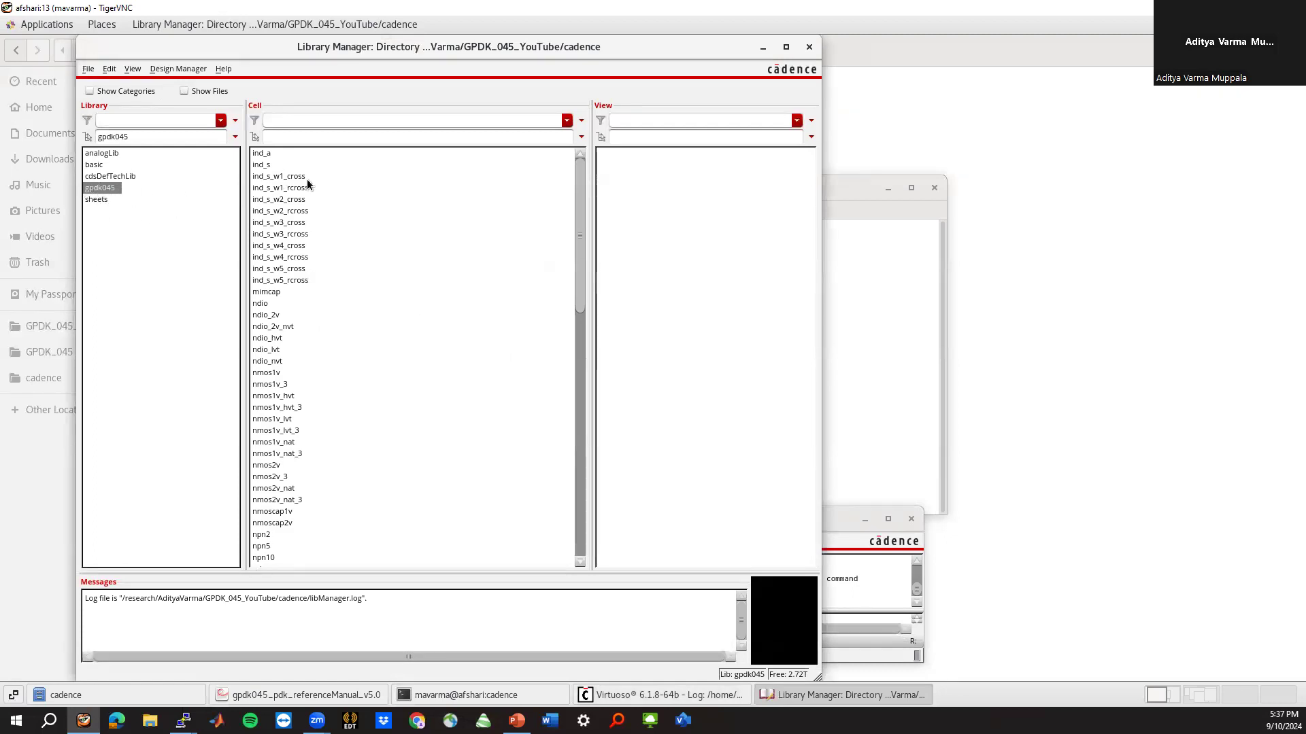
left_click(89, 91)
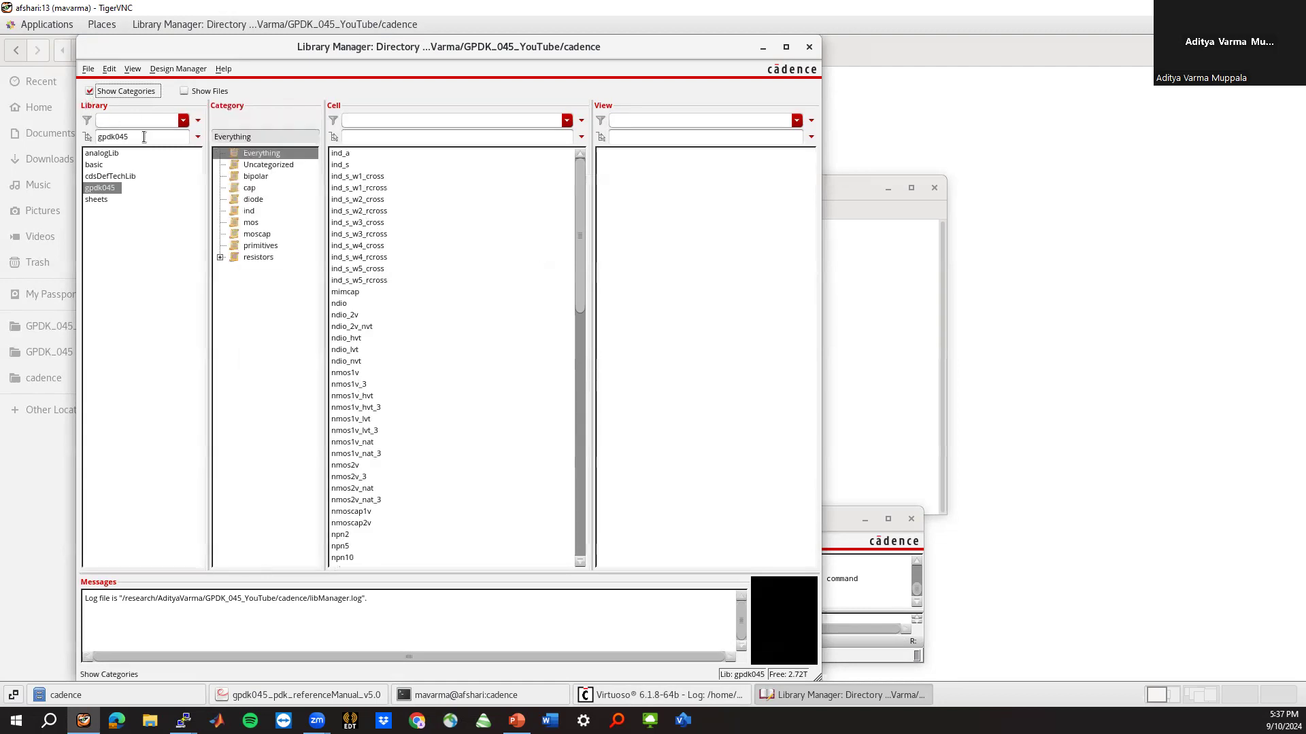
left_click_drag(325, 266, 352, 265)
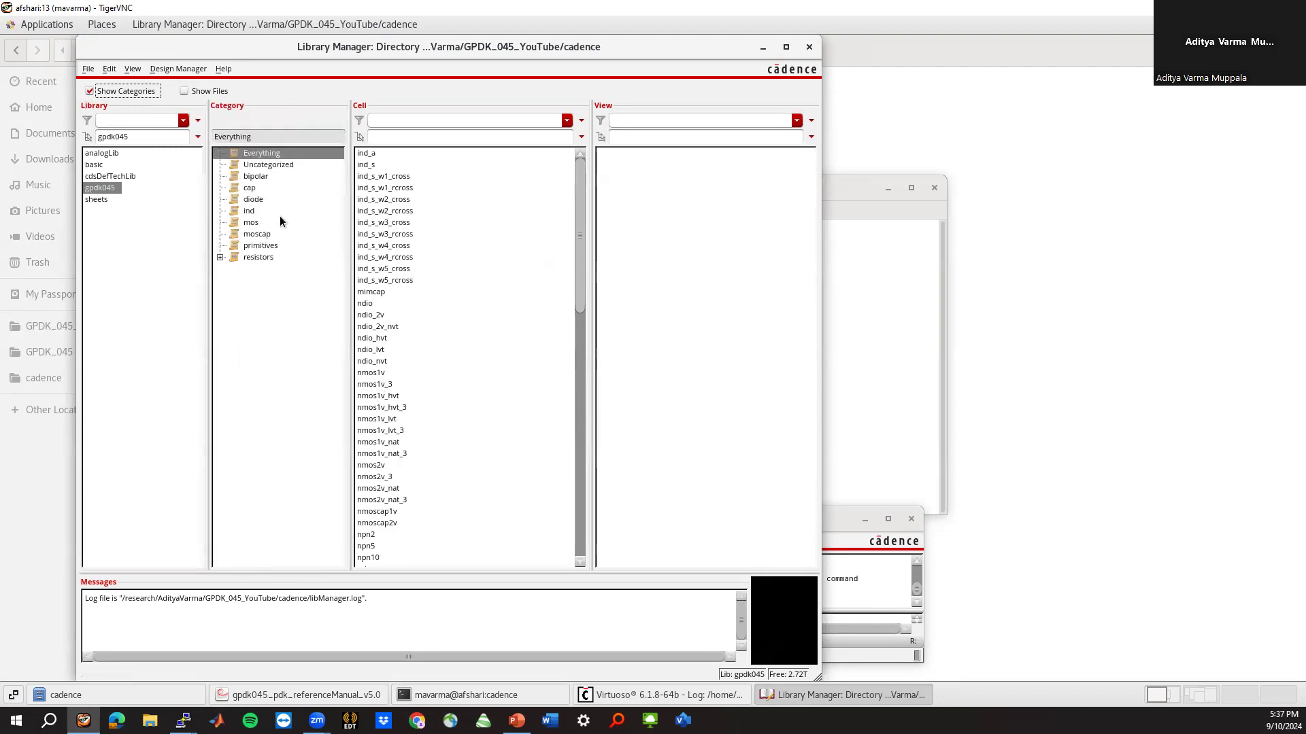
Inspect the spectre, layout and symbol views of nmos1v in the mos category, skipping the license offer, and list the diode cells
left_click(253, 222)
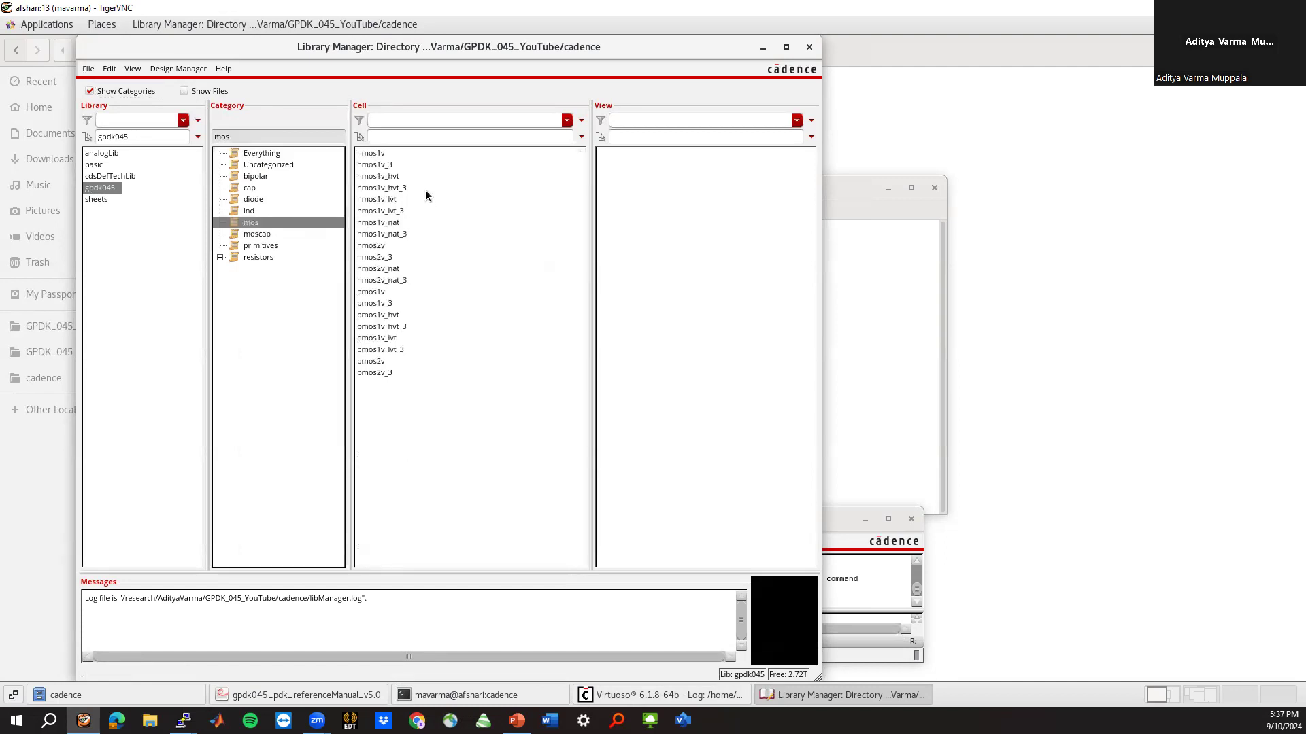
left_click(380, 154)
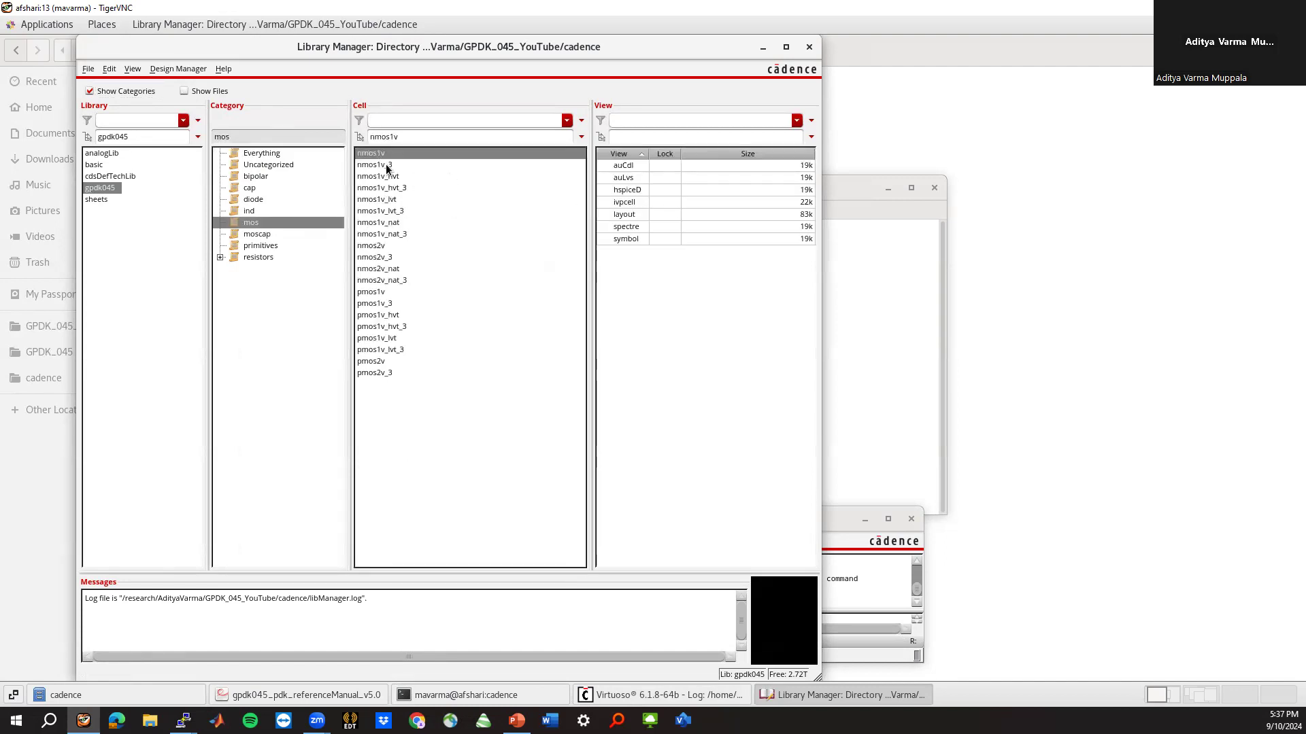
left_click(627, 227)
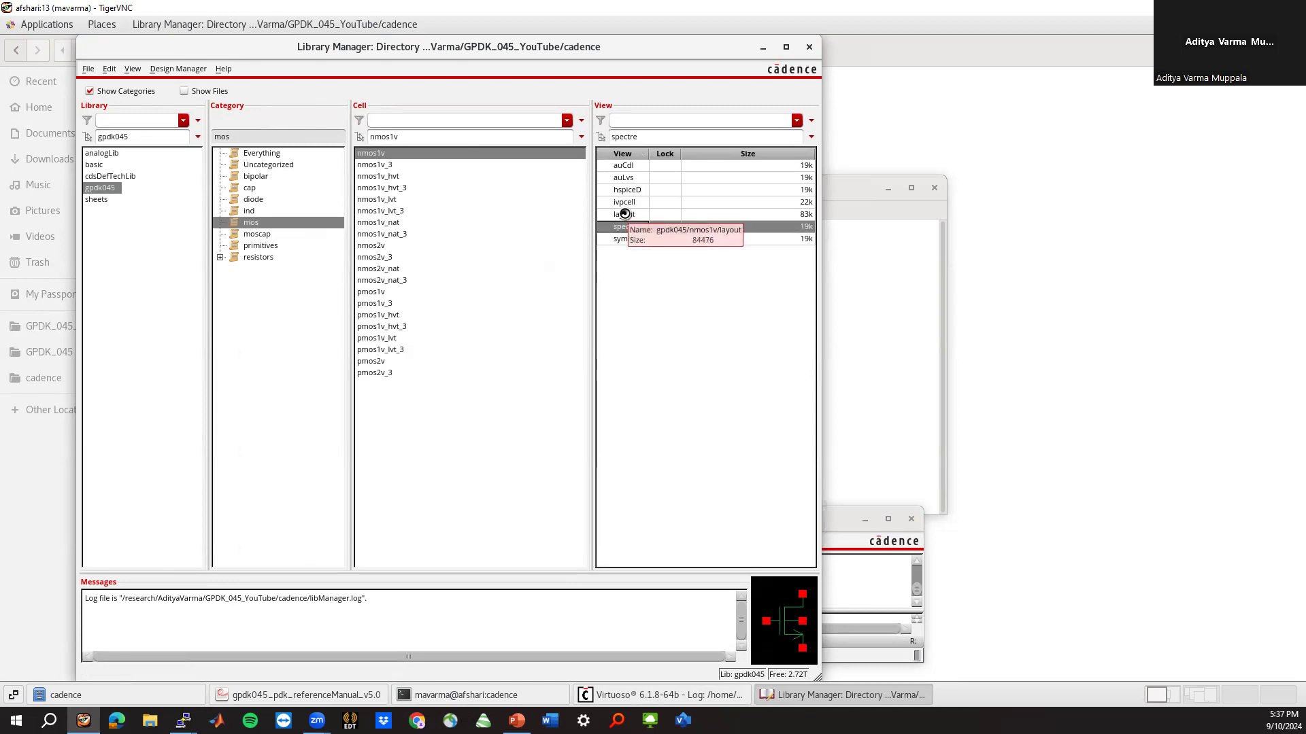
double_click(625, 215)
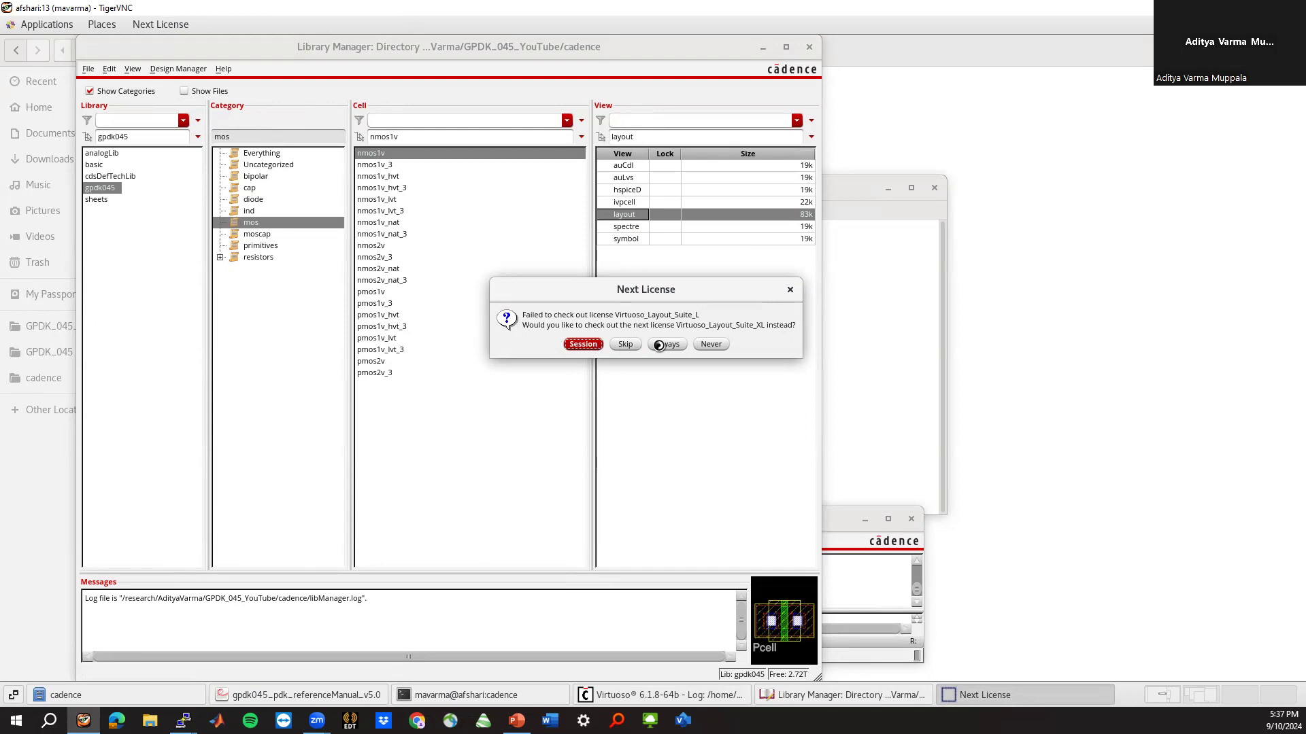
left_click(625, 344)
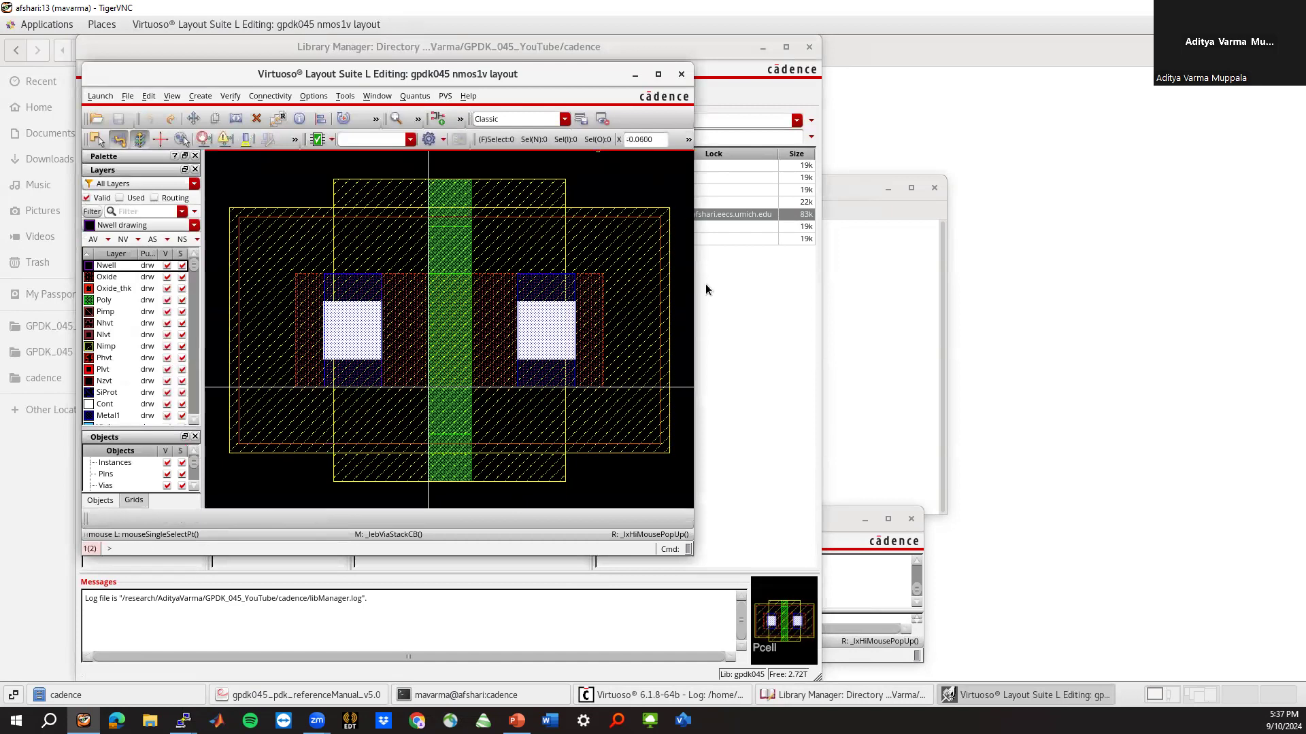
left_click(681, 75)
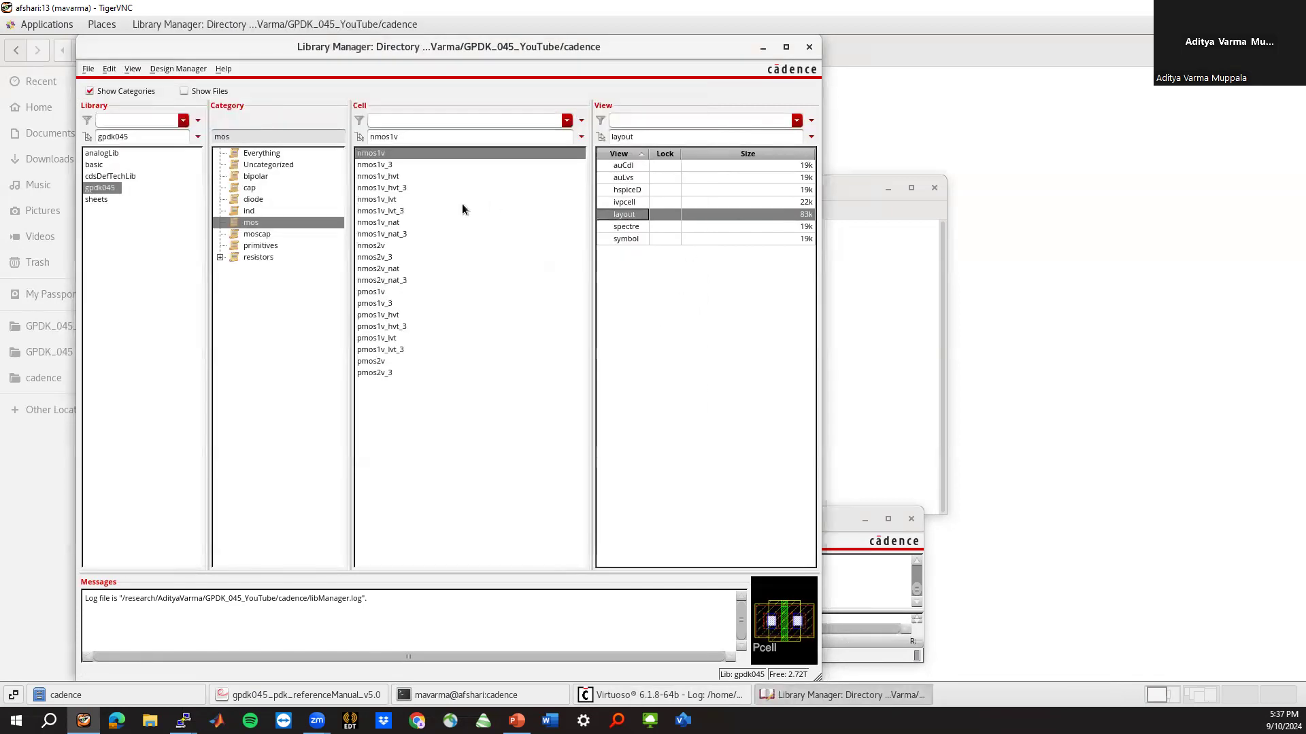
left_click(631, 240)
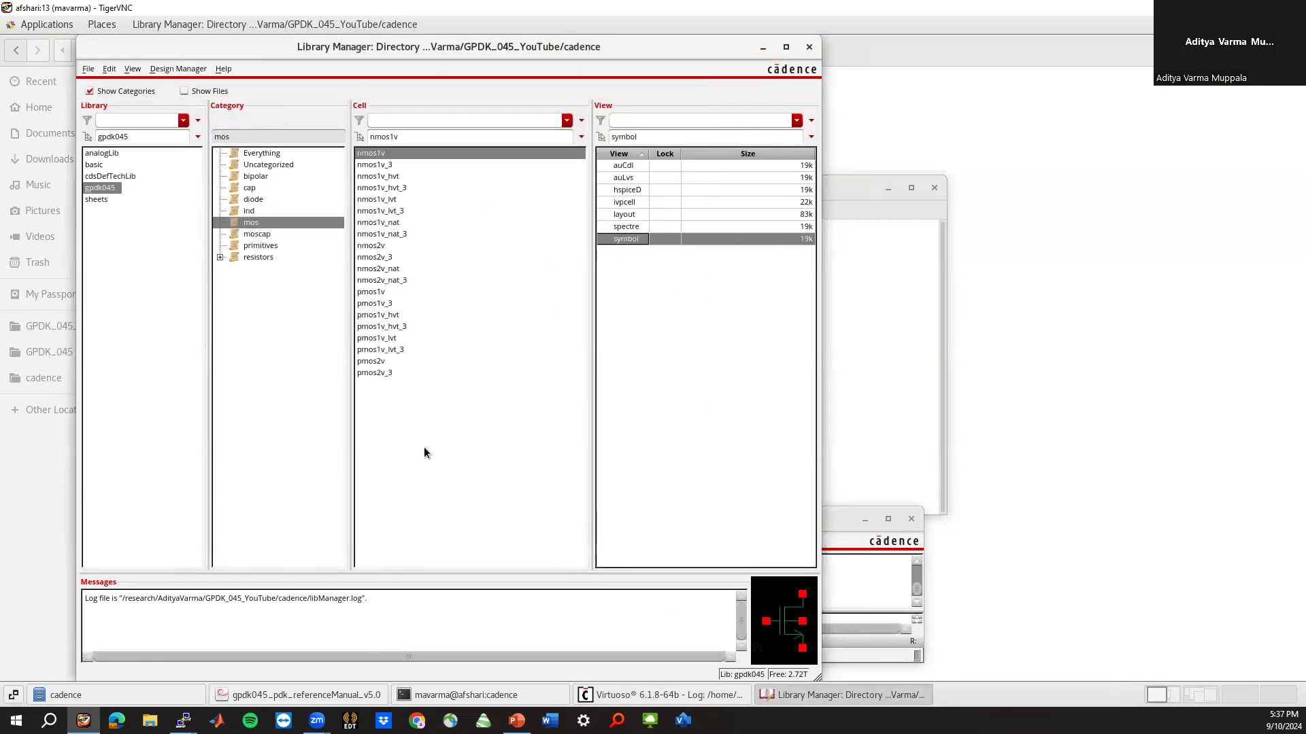
left_click(253, 199)
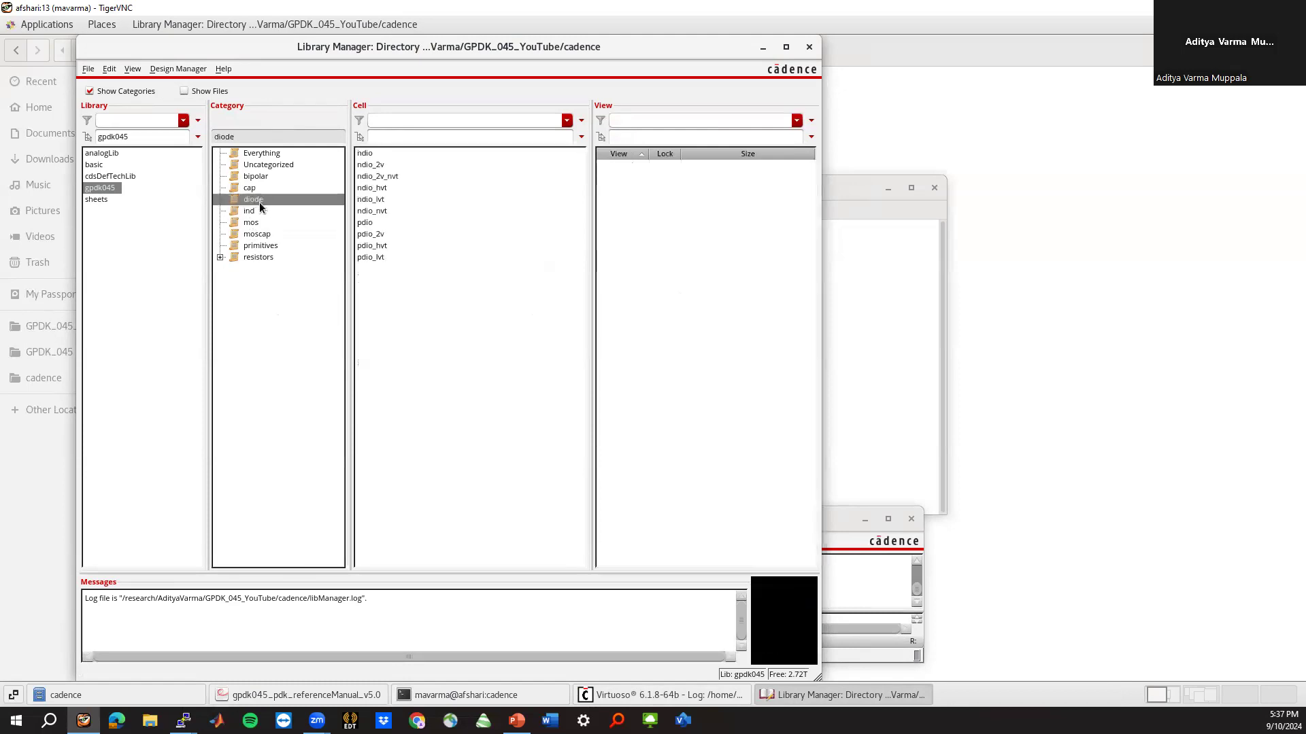
Switch to the GPDK045 reference manual and look through the supported device lists in section 11
left_click(337, 695)
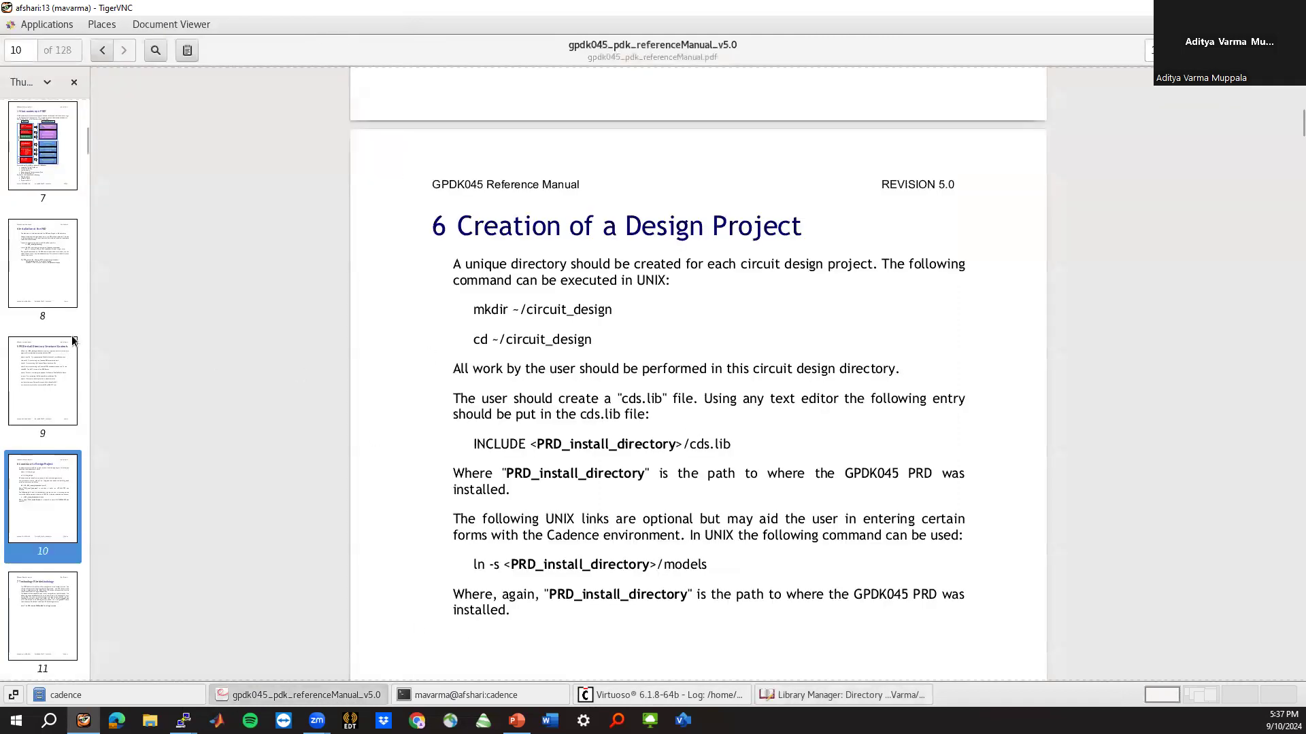
scroll(1297, 129, "down", 8)
left_click_drag(1298, 129, 1298, 167)
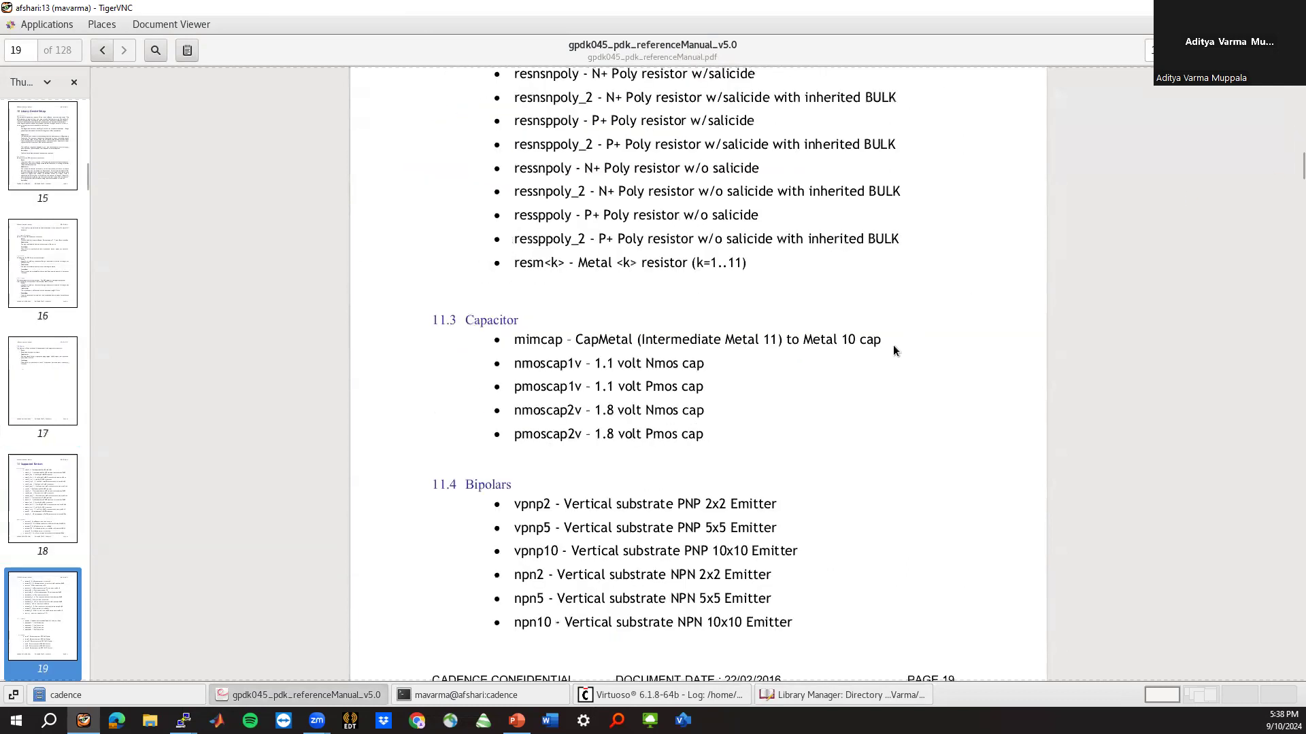
Review the MOSFET list in section 11.1 of the reference manual, then minimize the manual
scroll(892, 347, "up", 14)
scroll(892, 347, "up", 5)
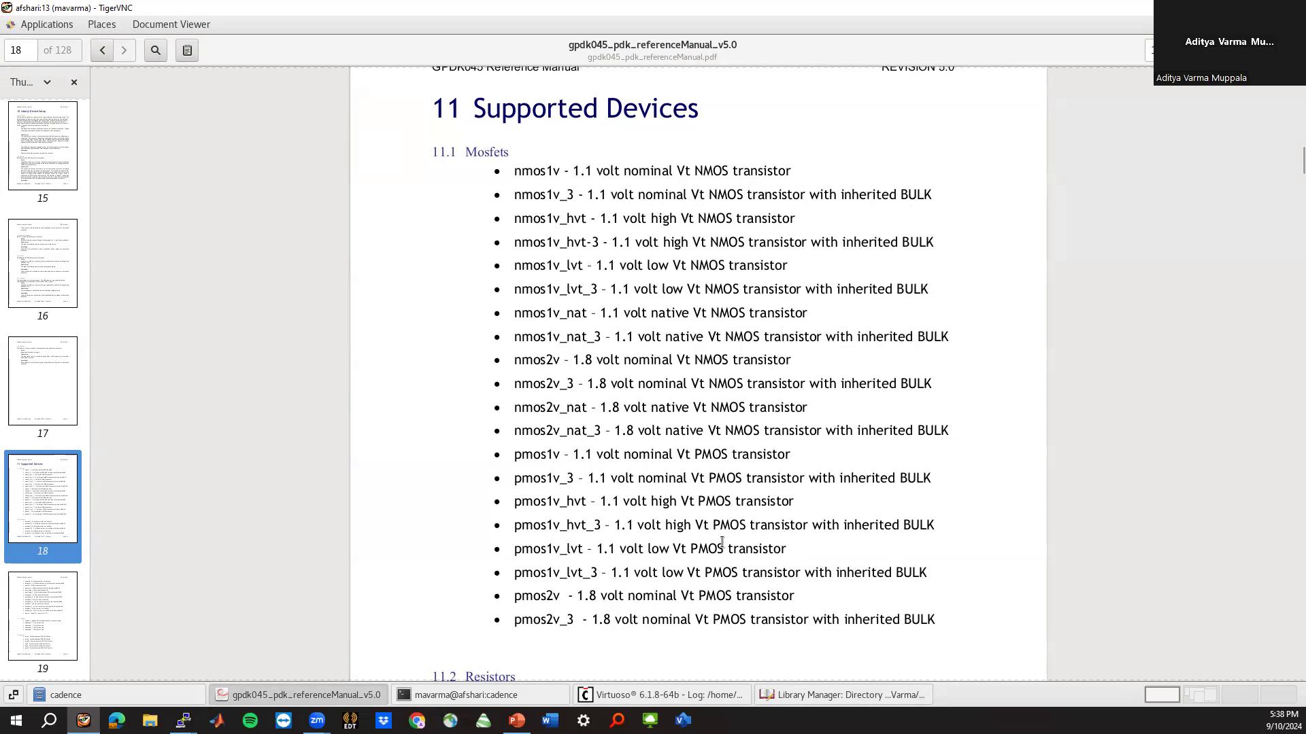
left_click(296, 690)
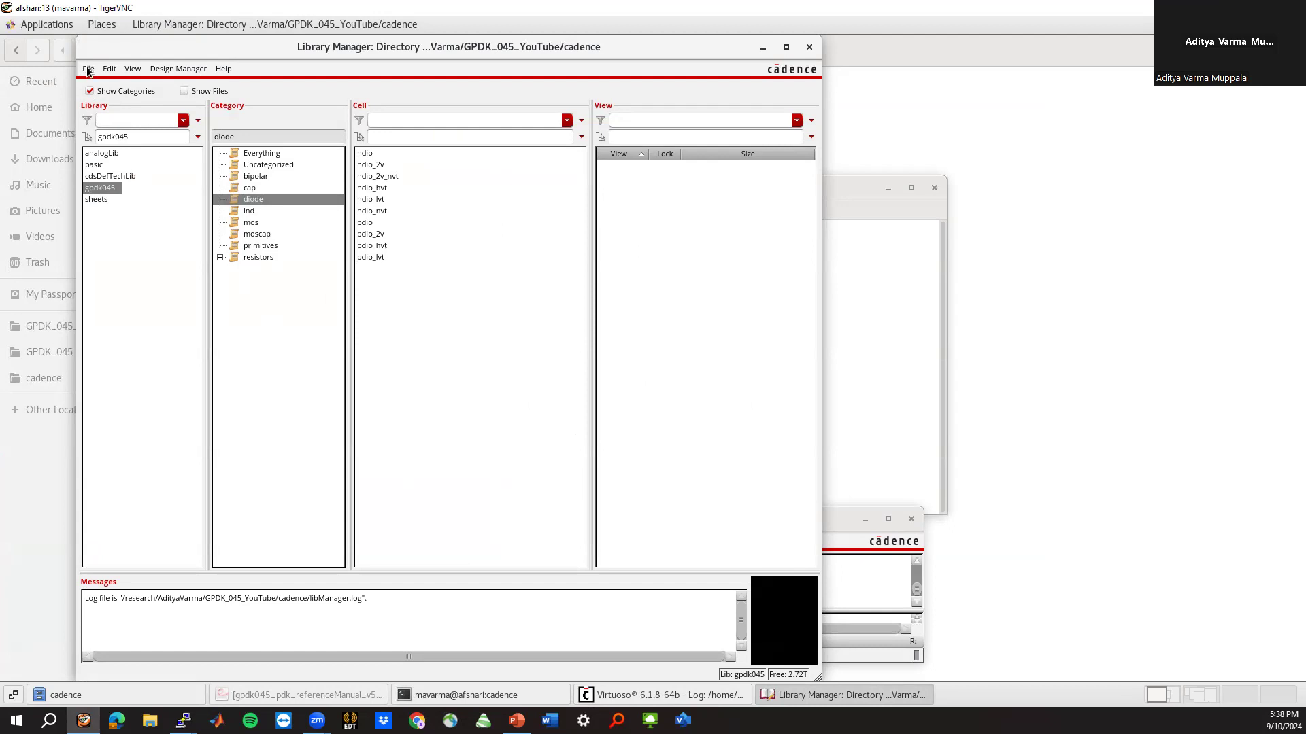
Create a new library named A01_Fmax_Test in the cadence working directory
left_click_drag(256, 47, 443, 70)
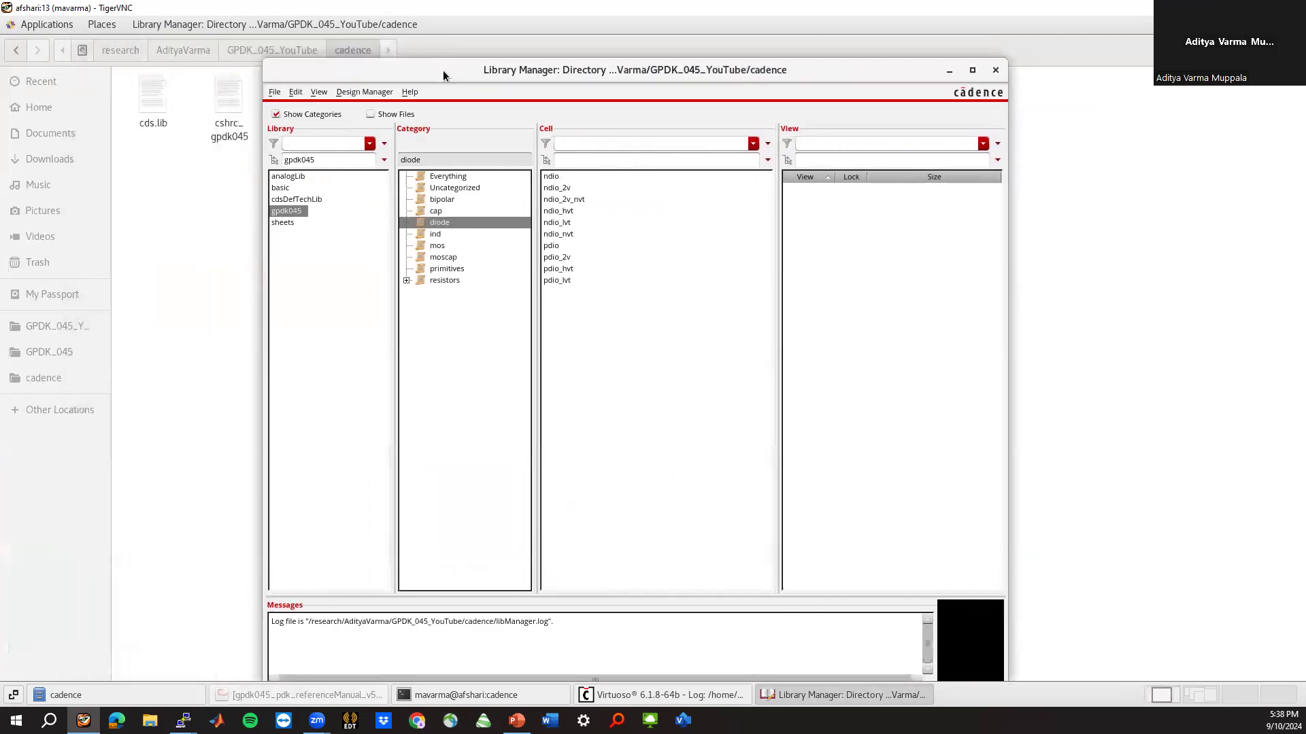
left_click(275, 93)
mouse_move(295, 108)
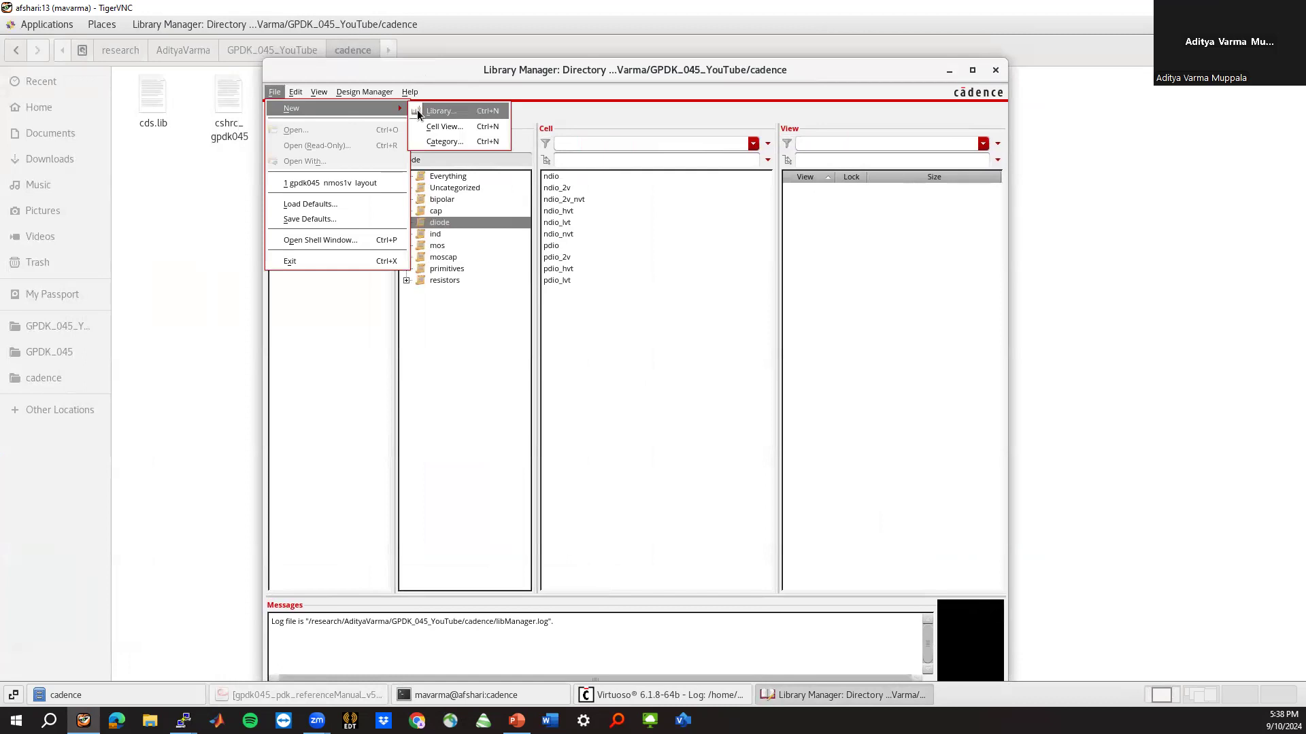
left_click(429, 109)
type("Fmax_Test")
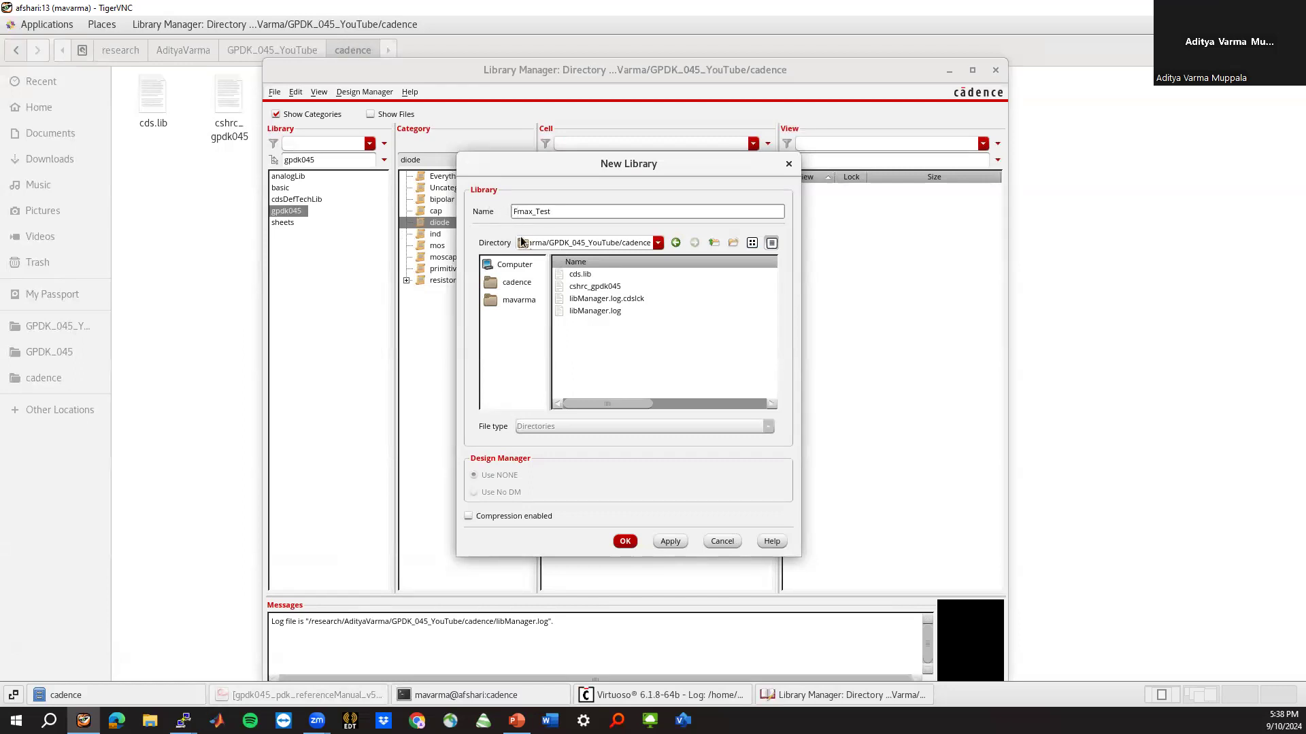
type("A01_")
left_click(624, 541)
Attach the new library to the existing technology library gpdk045
left_click(344, 180)
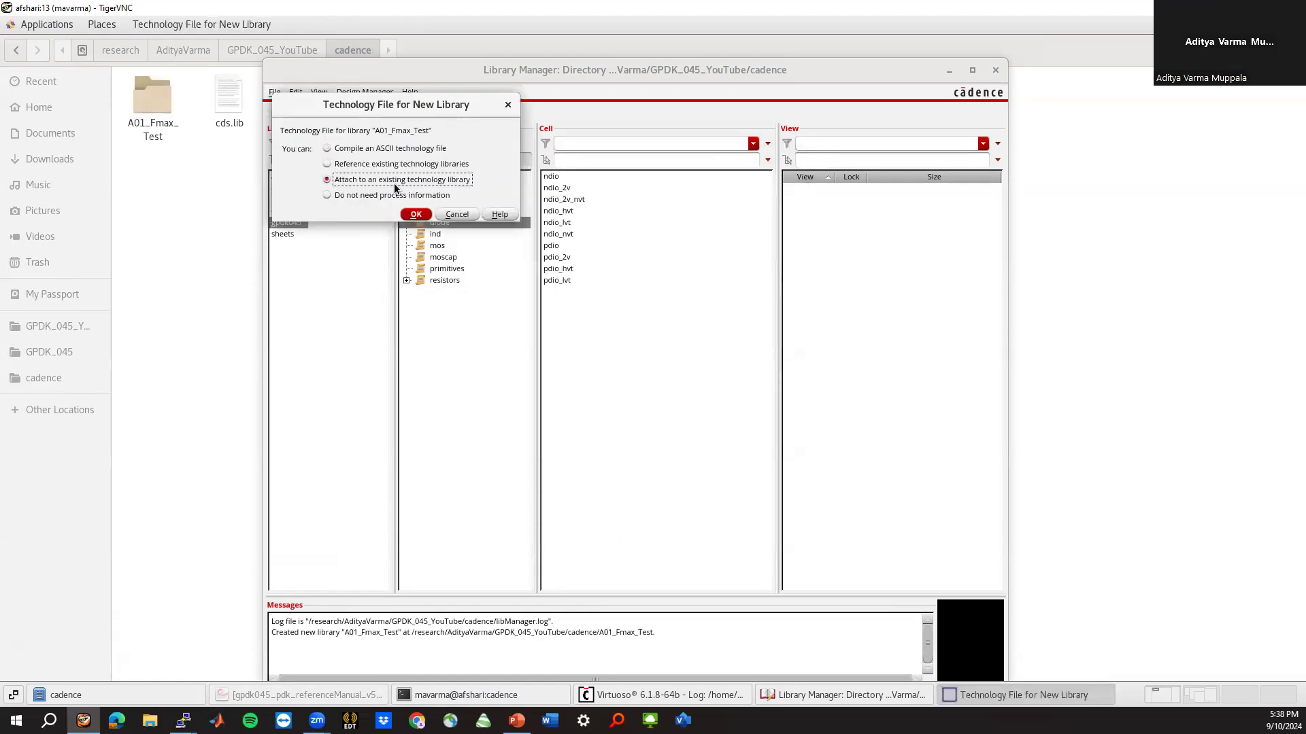
left_click(416, 215)
left_click(383, 188)
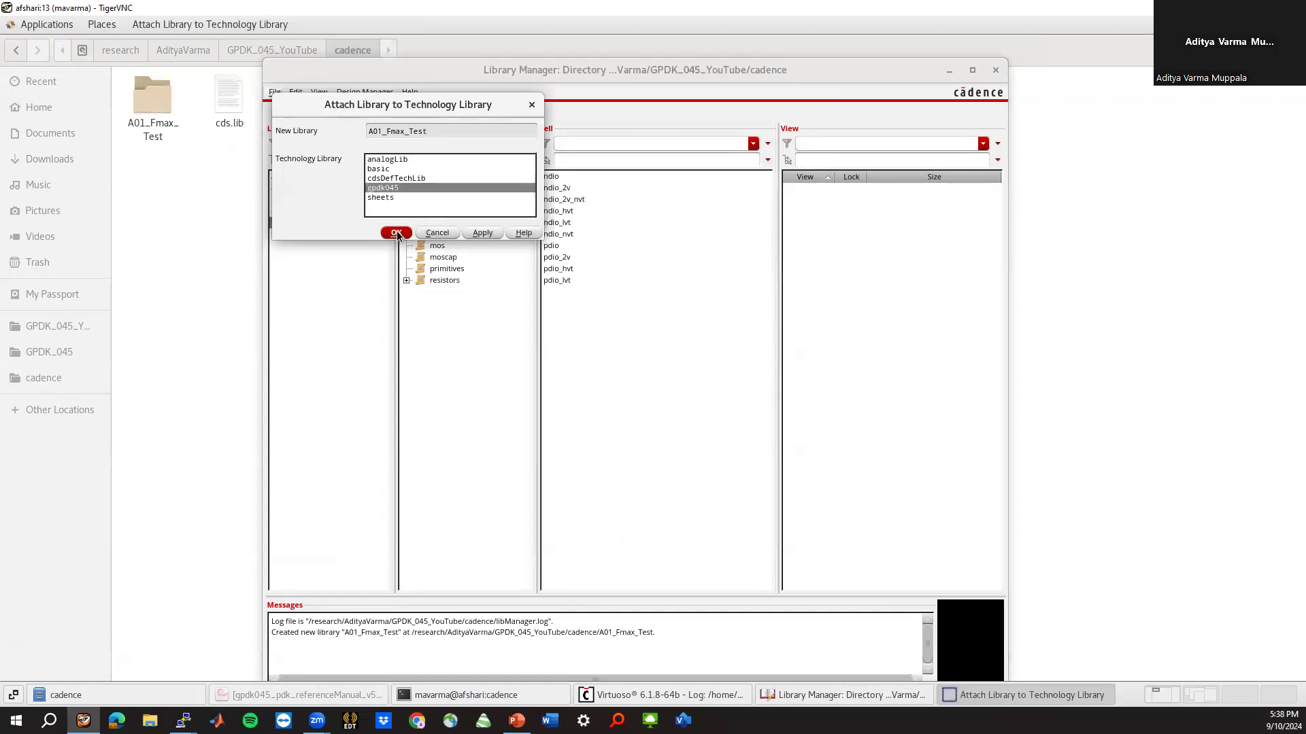
left_click(396, 233)
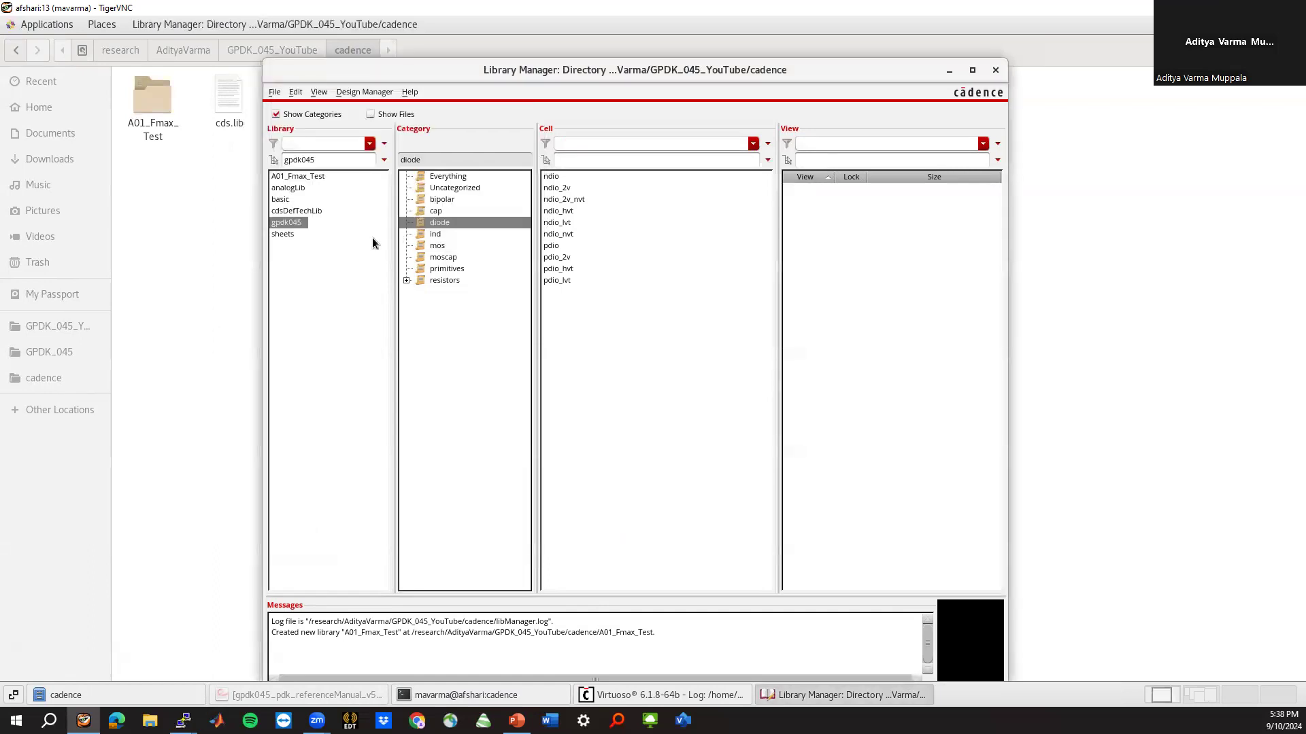
Create a schematic cell view named A01_Fmax_test_1 in the A01_Fmax_Test library and maximize its editor window
left_click(307, 179)
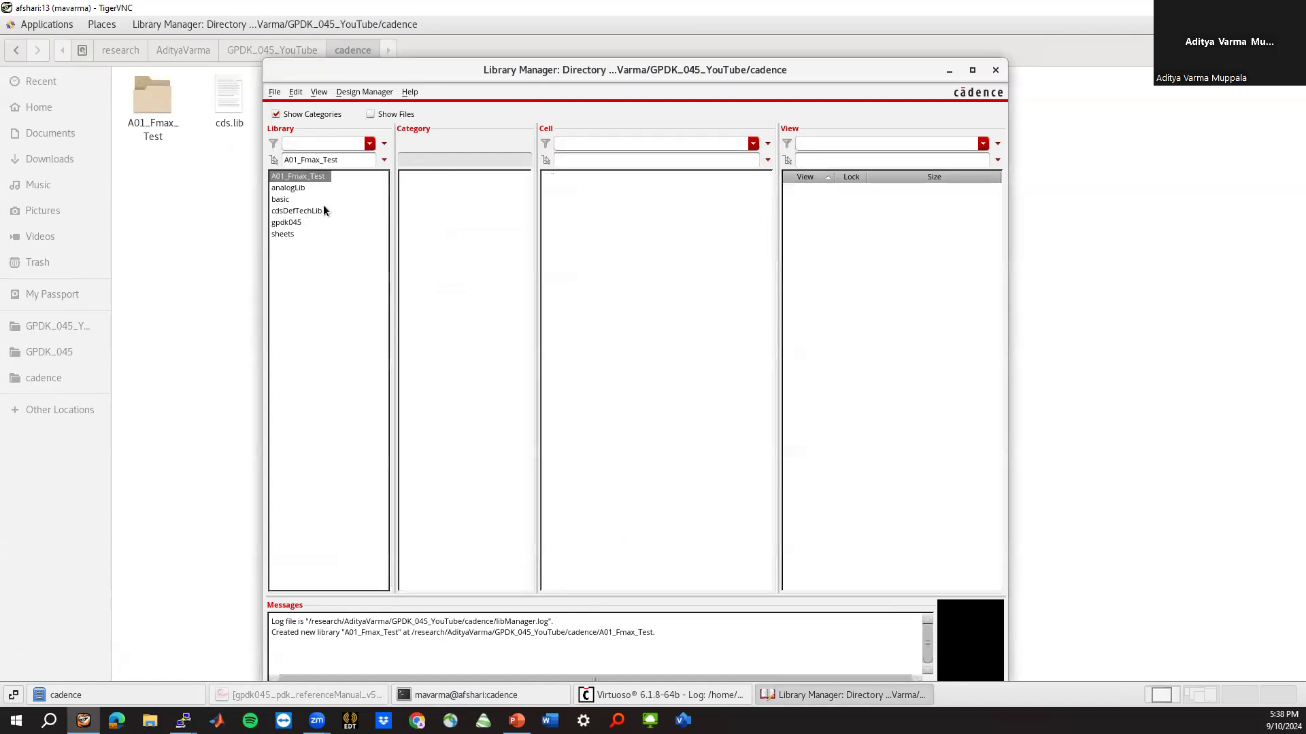
left_click(277, 96)
mouse_move(299, 110)
left_click(429, 131)
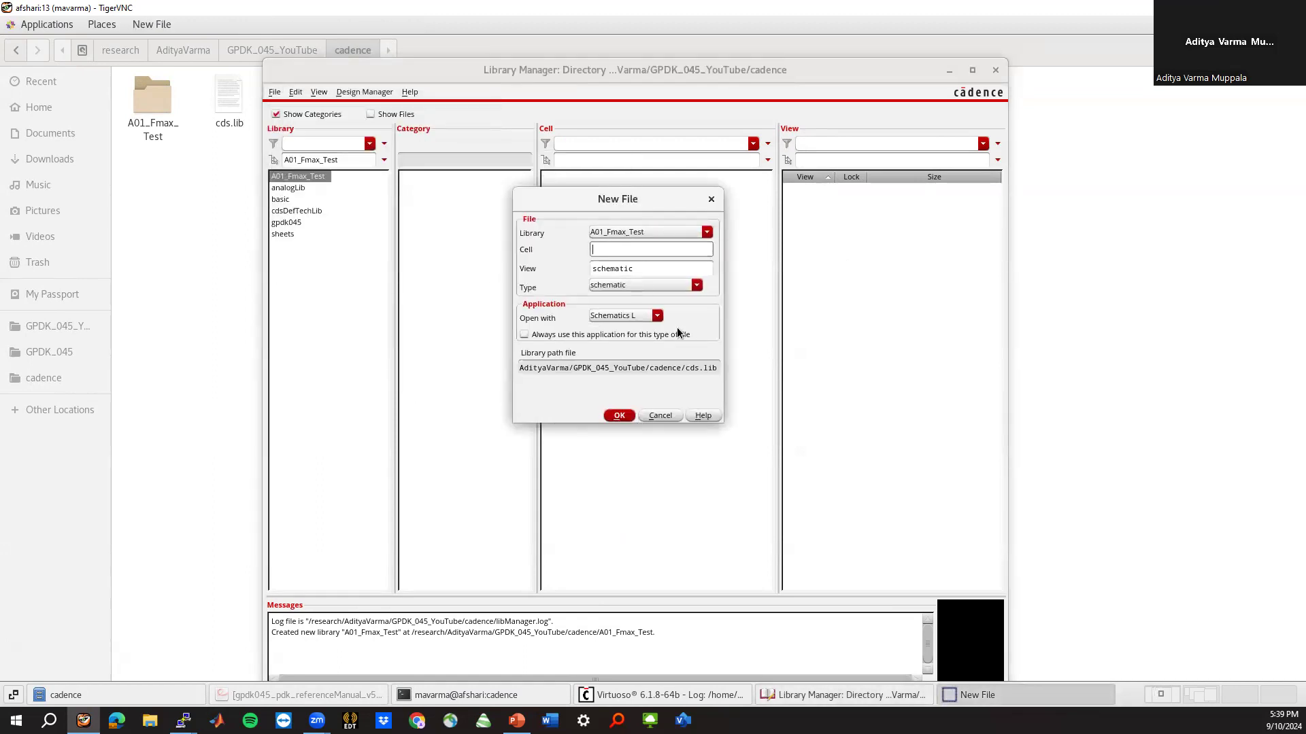
type("Fmax_test")
type("_1")
type("A01_")
left_click(619, 416)
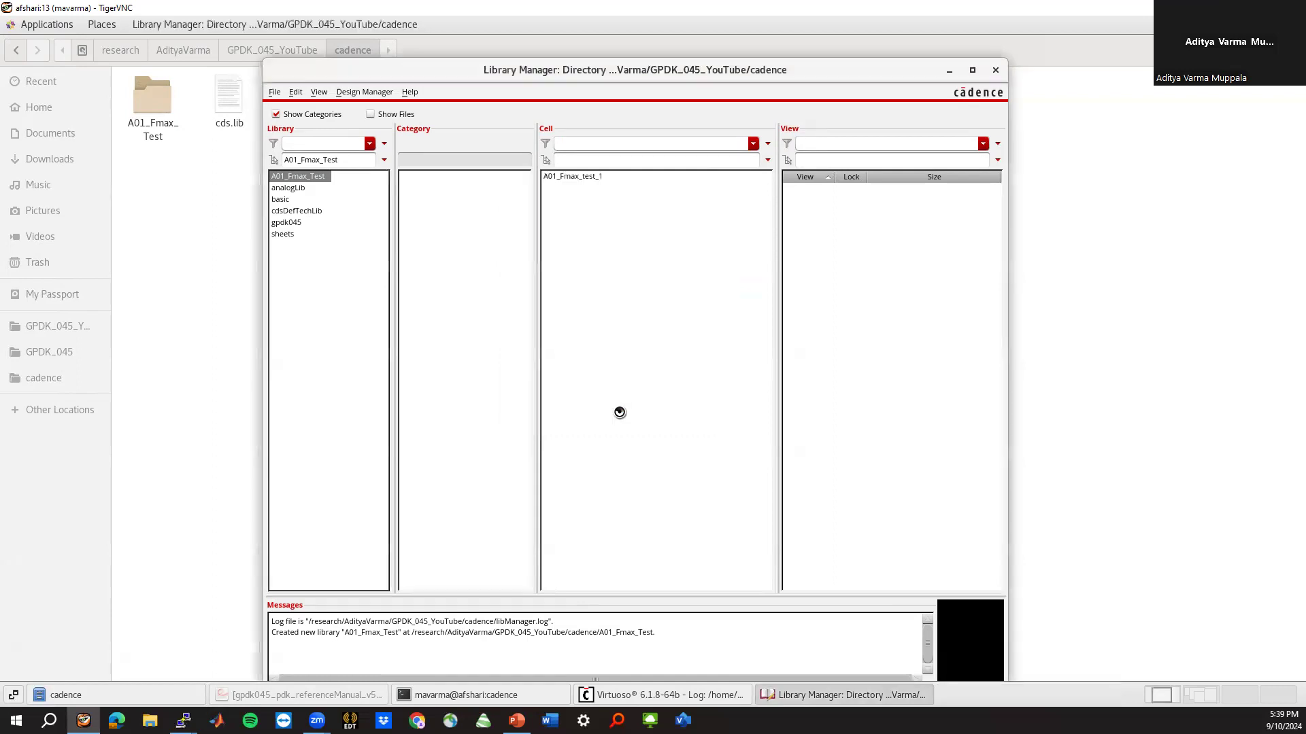
left_click_drag(467, 75, 610, 125)
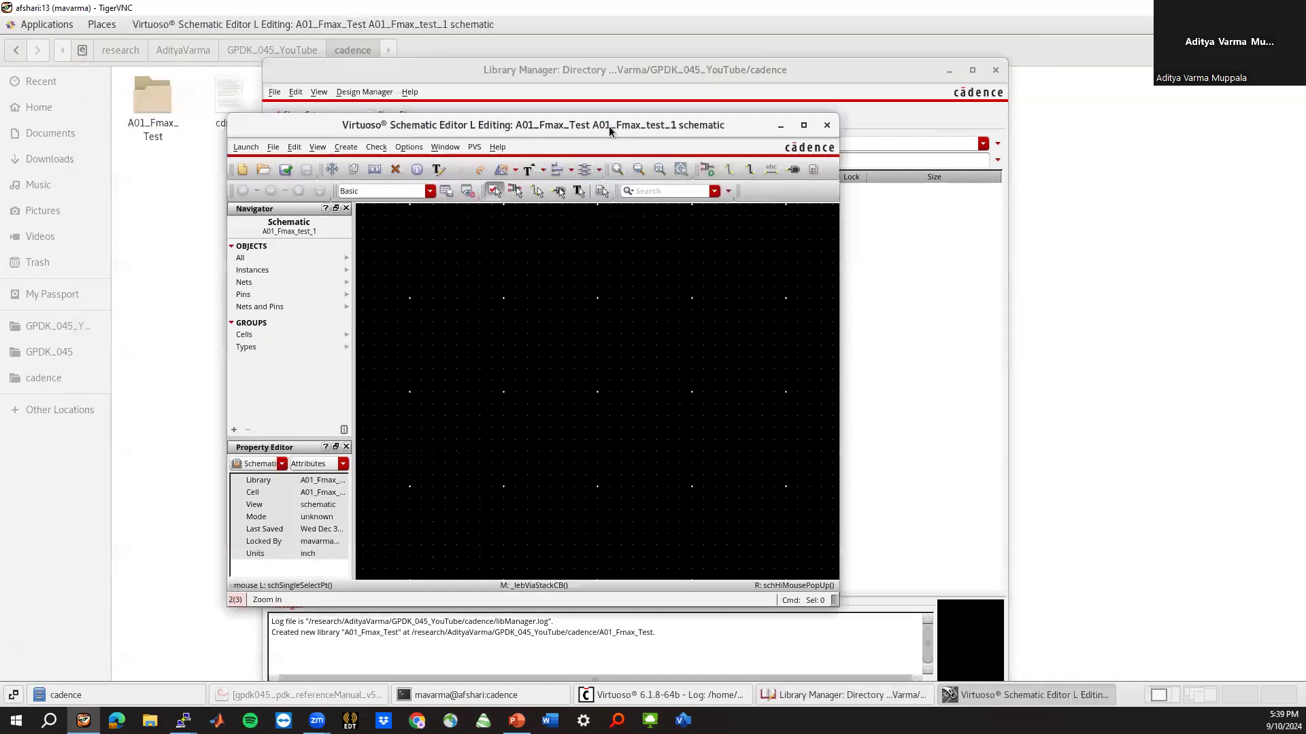
double_click(609, 125)
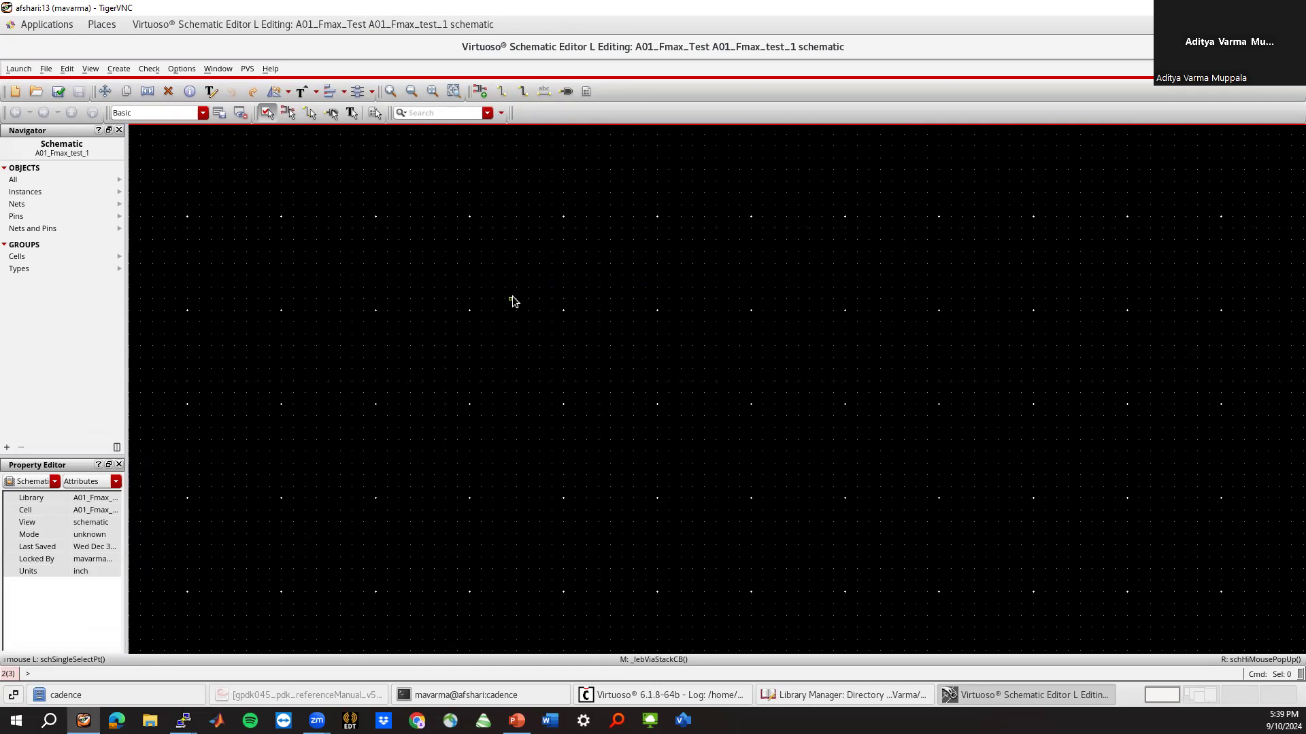
Place one nmos1v symbol from gpdk045 in the schematic with its finger width set to the variable Ch_W
key("i")
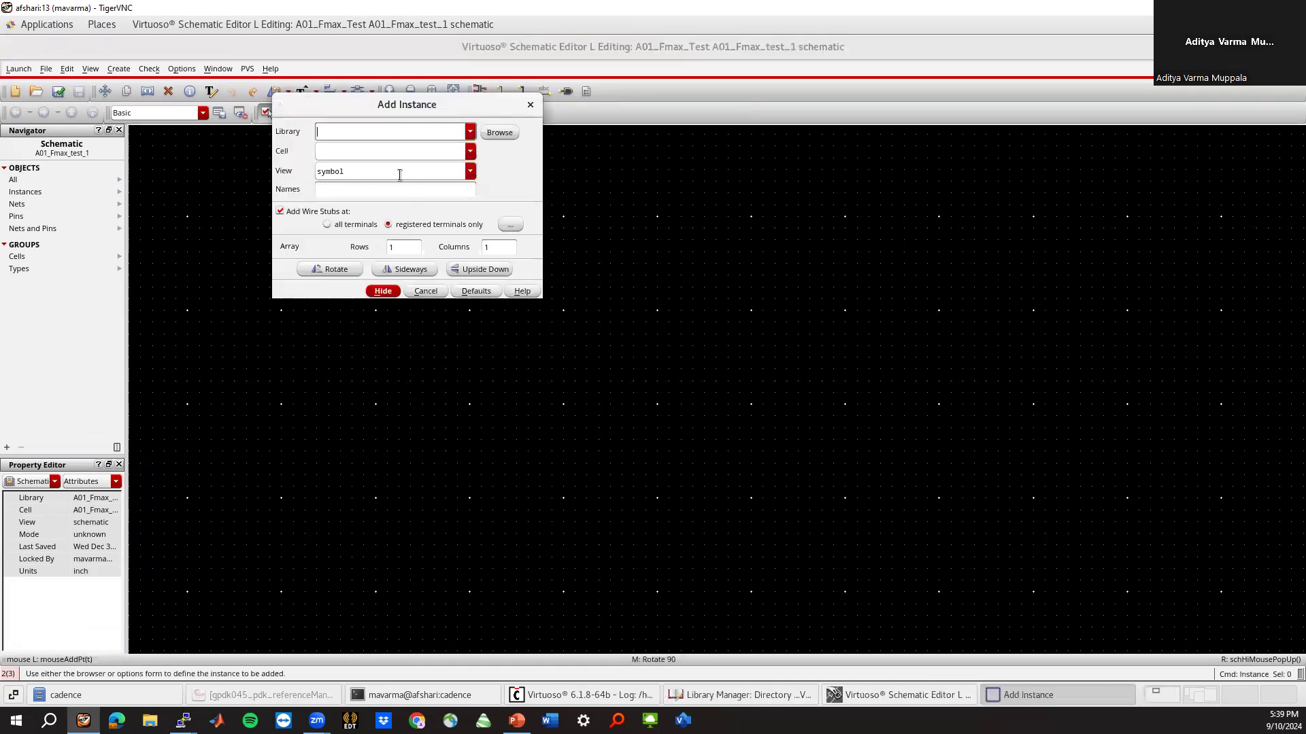
left_click(471, 132)
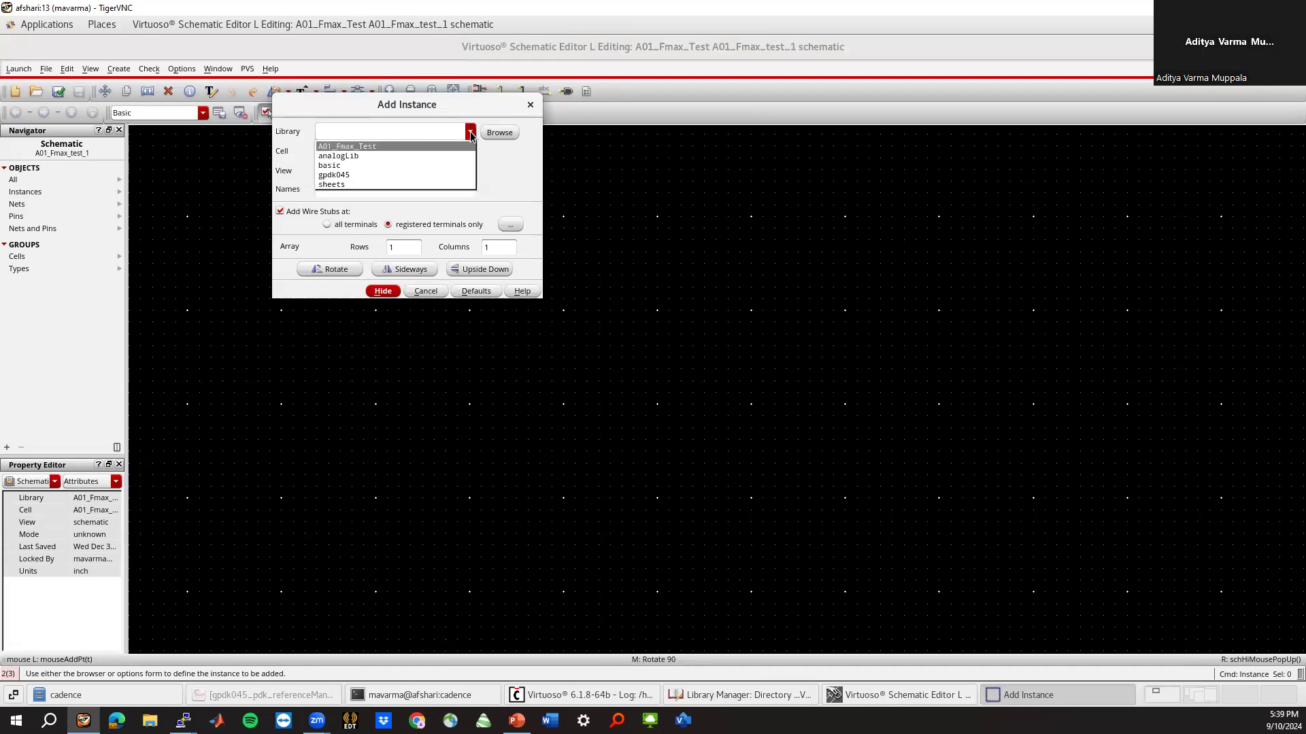
left_click(372, 174)
left_click(469, 151)
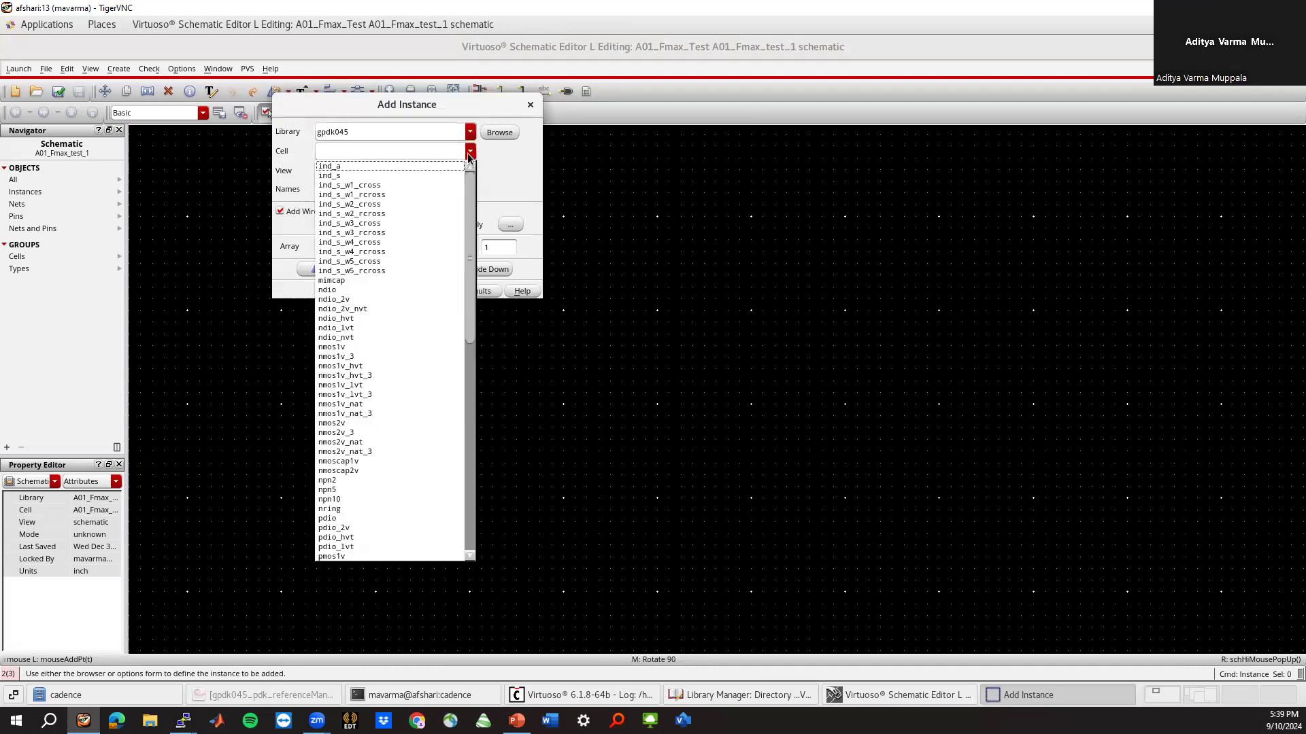
left_click(381, 347)
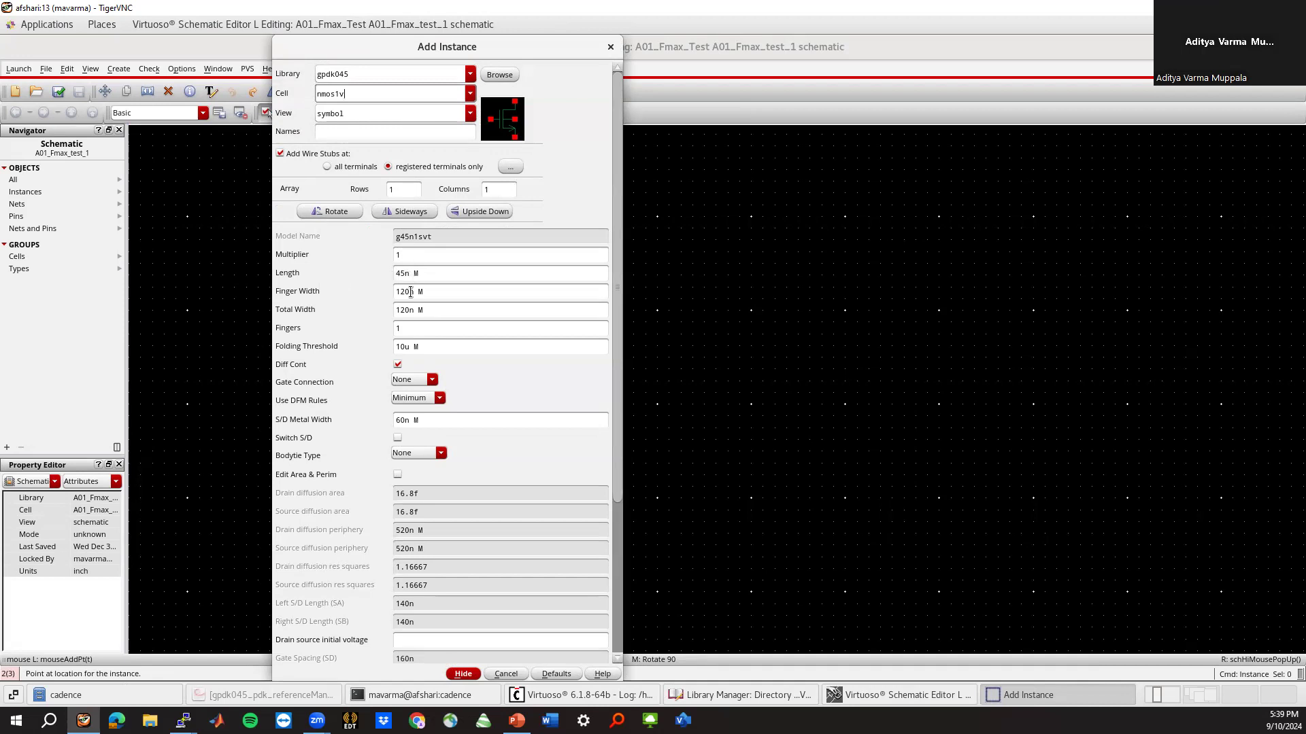
left_click_drag(429, 293, 374, 293)
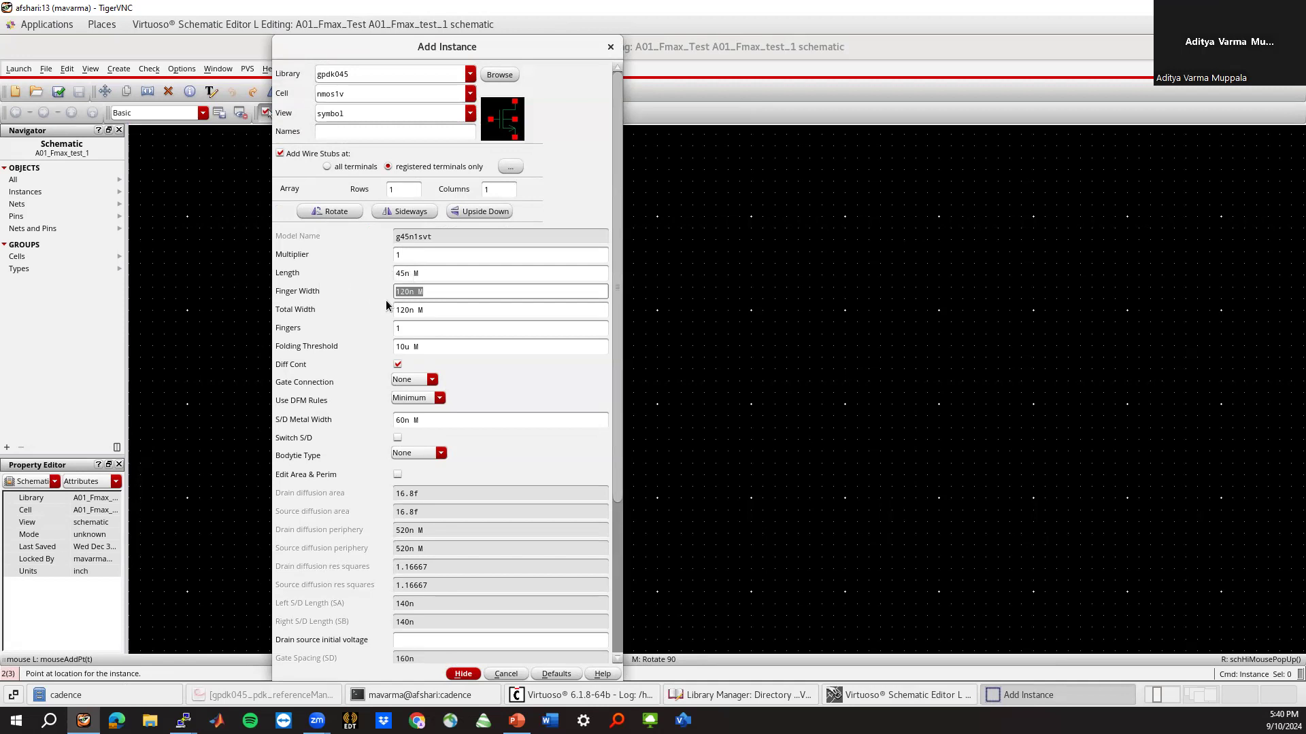
type("Ch_W")
key("Return")
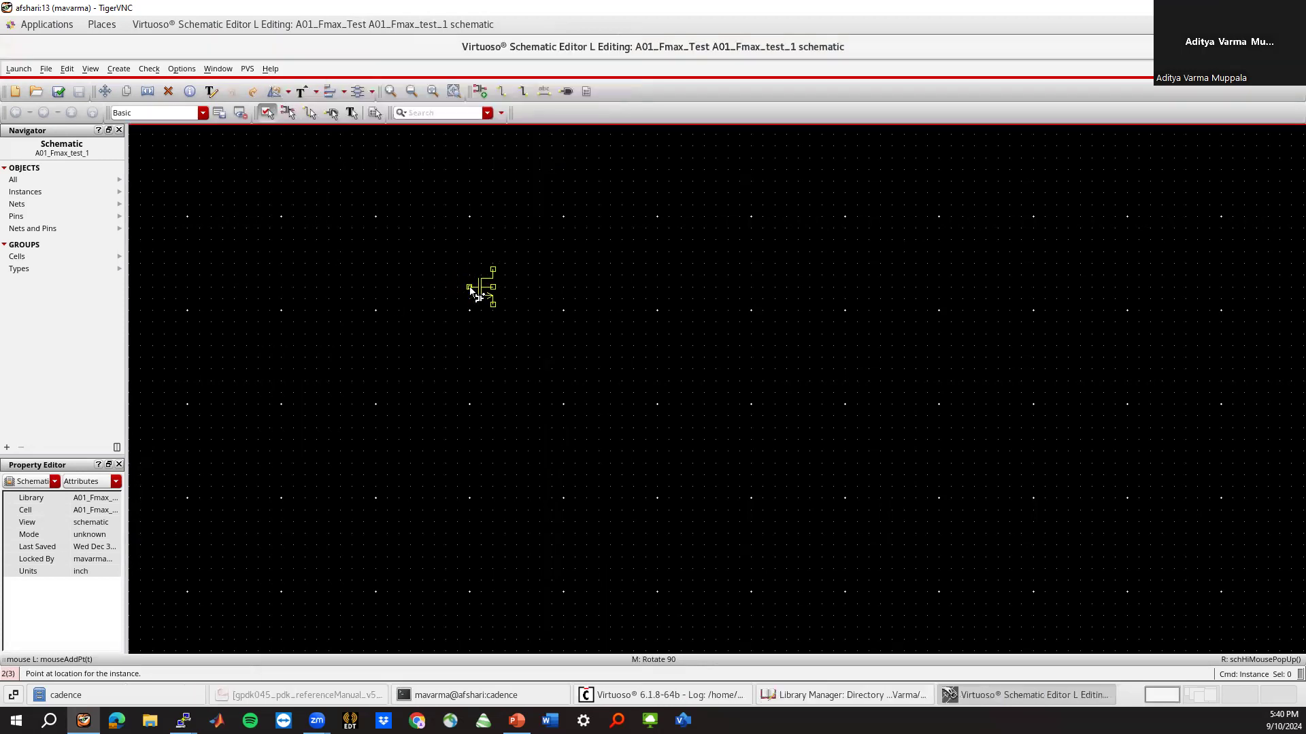
left_click(563, 338)
key("Escape")
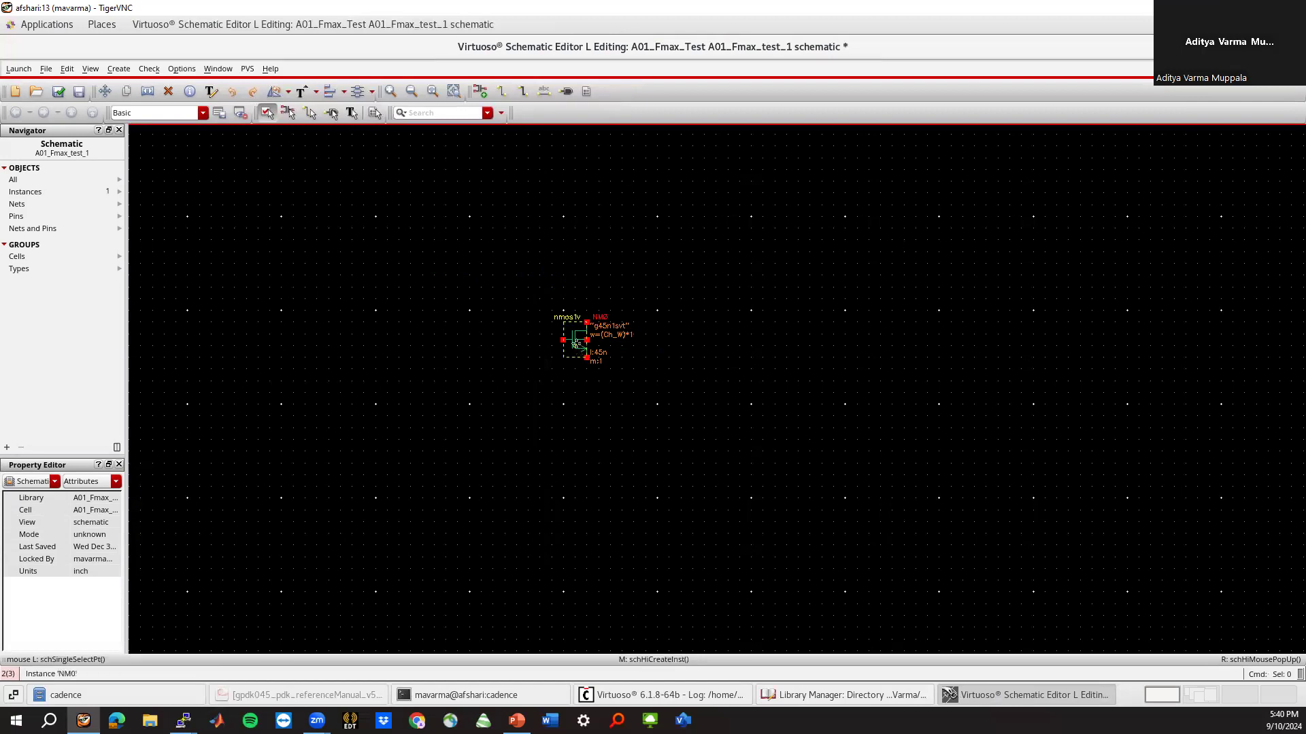
Set the transistor's number of fingers to the variable N_fingers and deselect it
key("q")
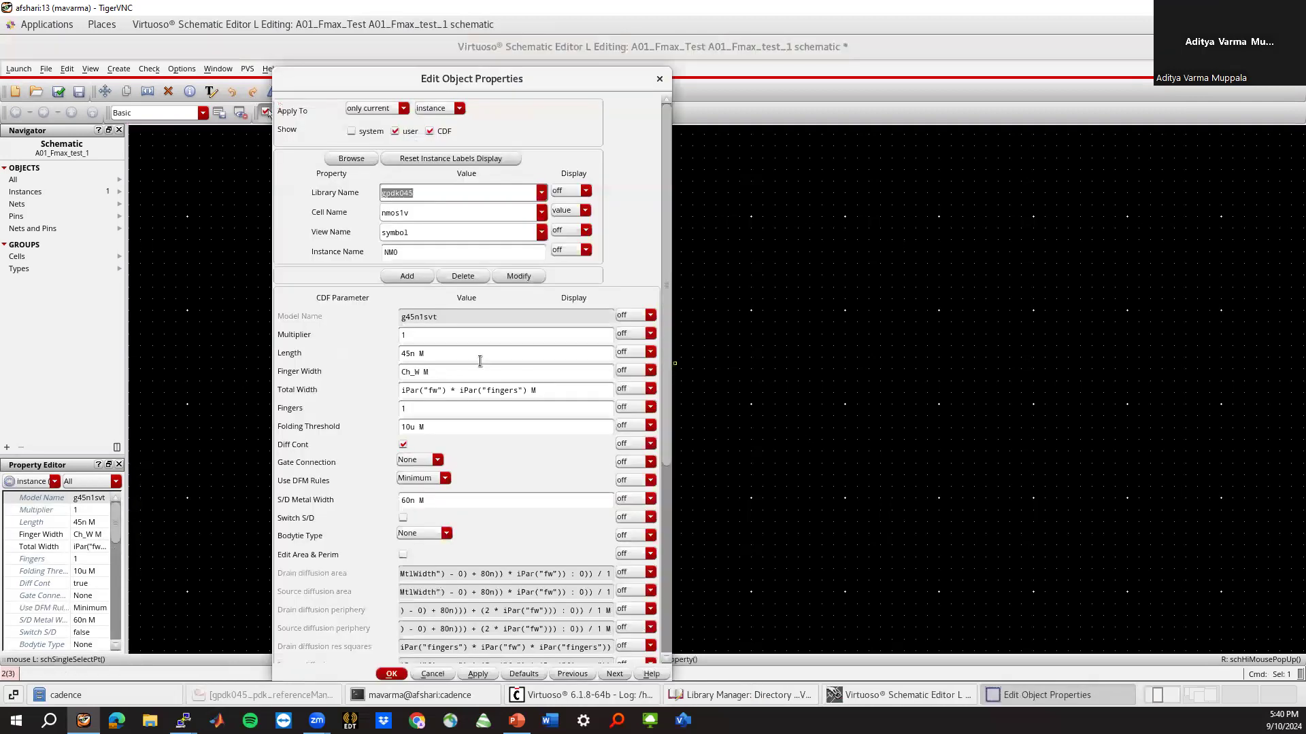
double_click(438, 414)
type("N-fing")
key("BackSpace")
key("BackSpace")
key("BackSpace")
key("BackSpace")
key("BackSpace")
type("_fi")
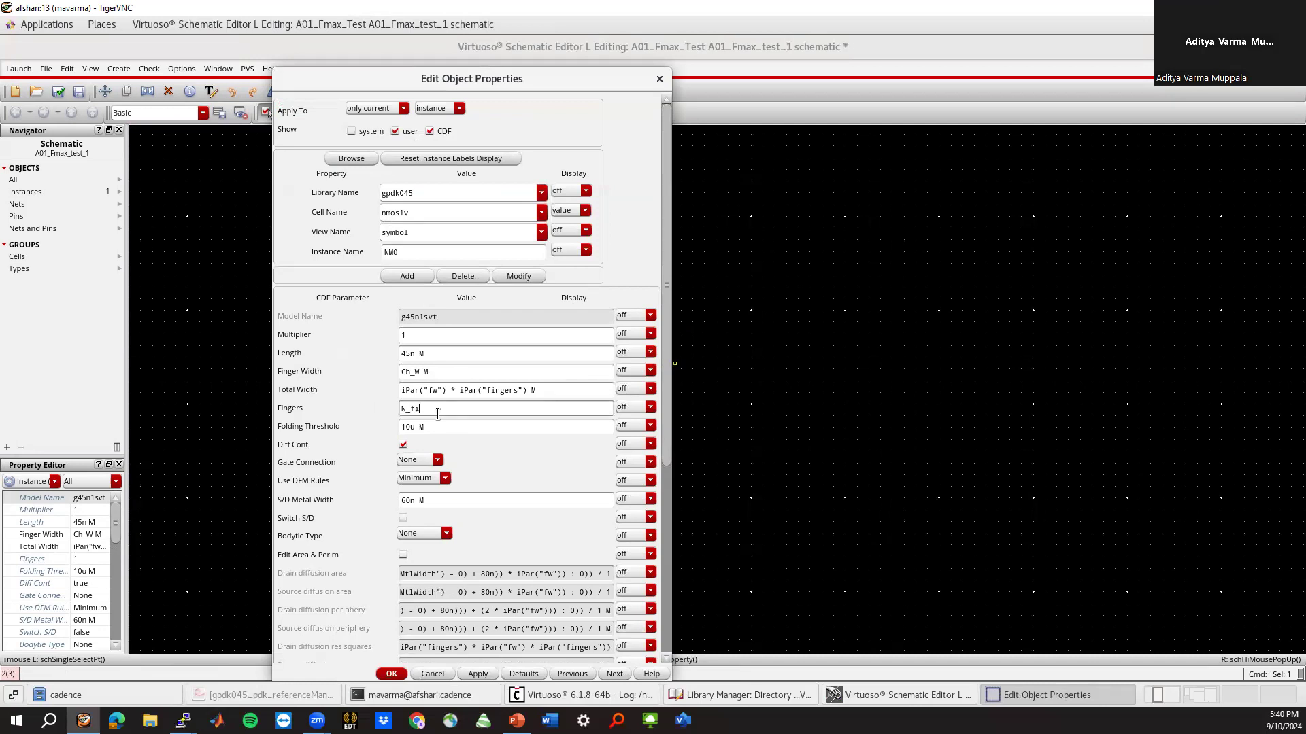
type("ngers")
left_click(388, 675)
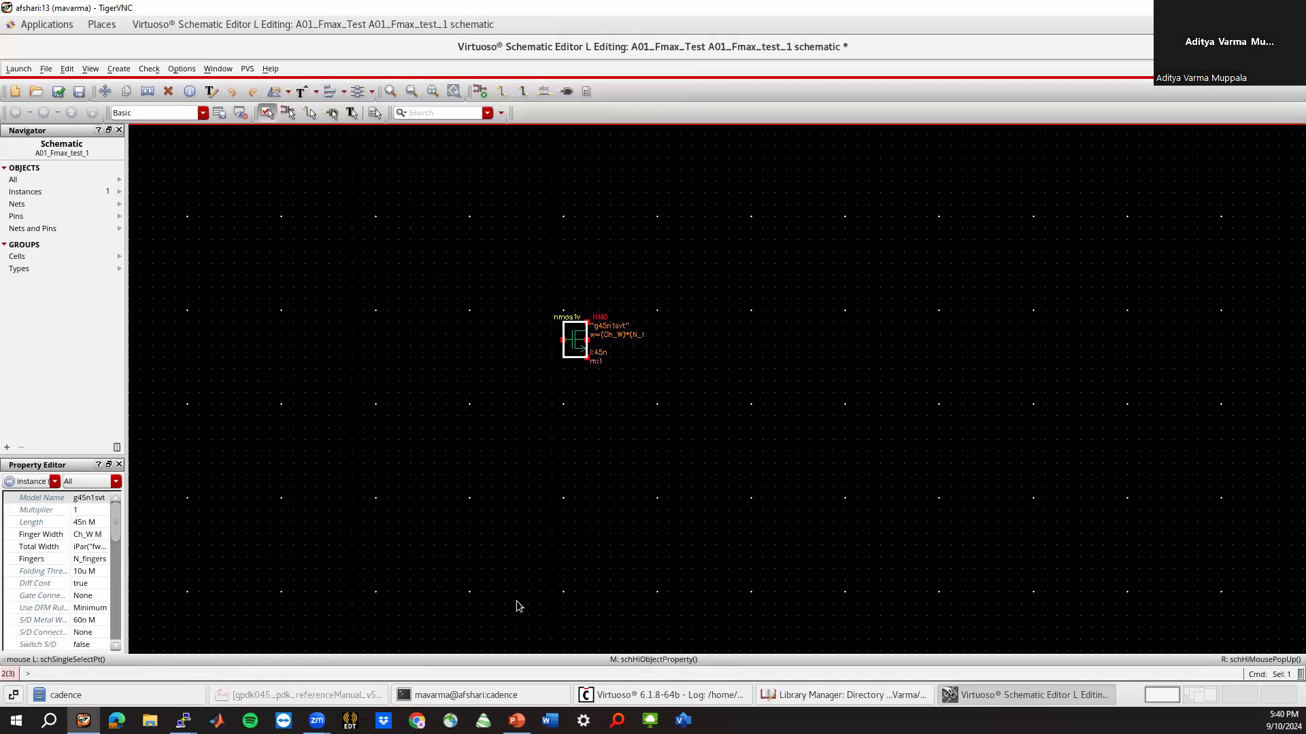
left_click(643, 353)
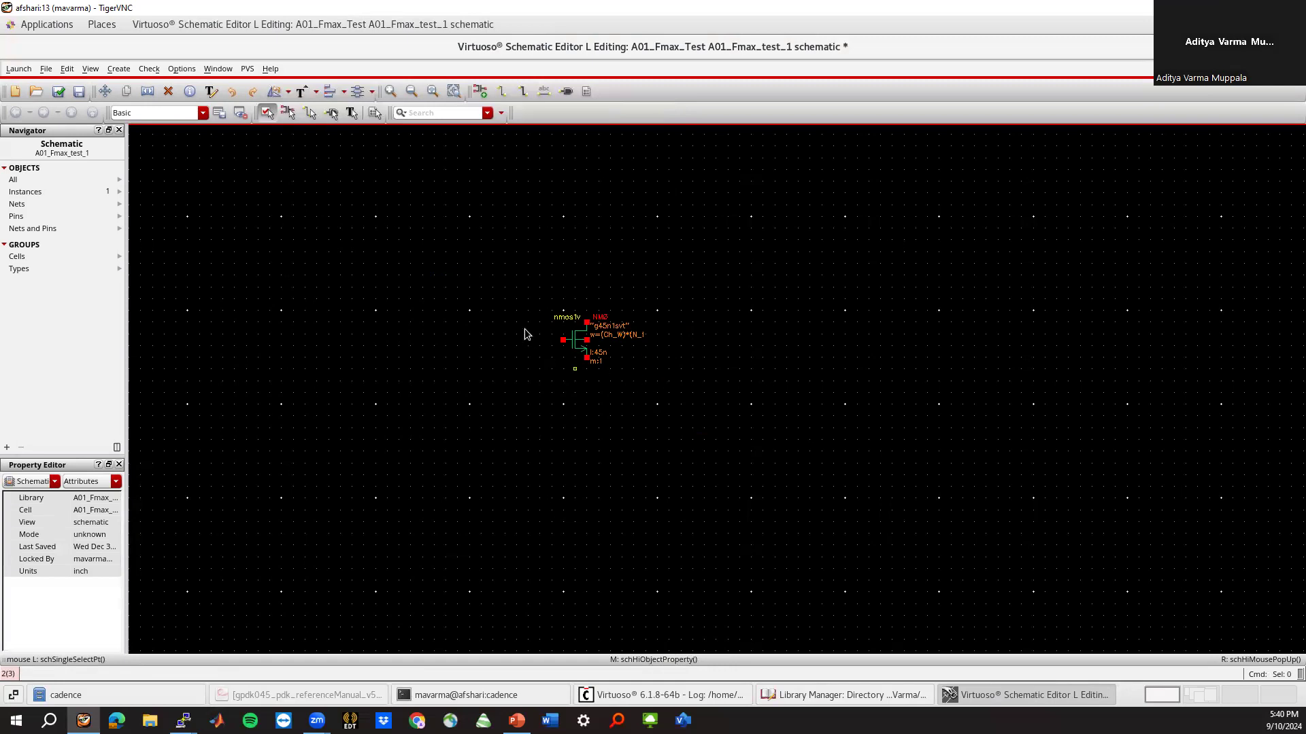
Examine the placed nmos1v symbol and its parameter labels at different magnifications
scroll(582, 319, "up", 5)
scroll(782, 350, "down", 5)
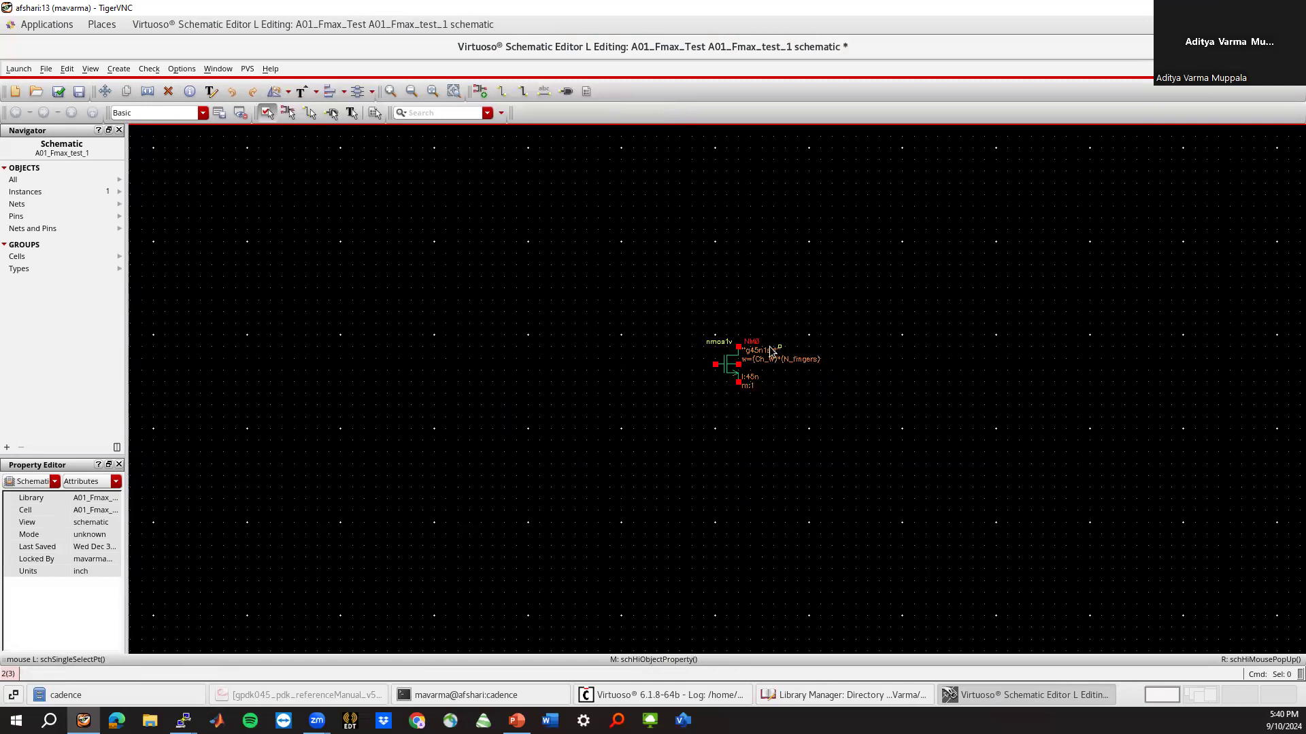
scroll(814, 353, "up", 5)
scroll(565, 411, "down", 8)
scroll(564, 412, "up", 8)
scroll(578, 408, "down", 4)
scroll(585, 411, "up", 4)
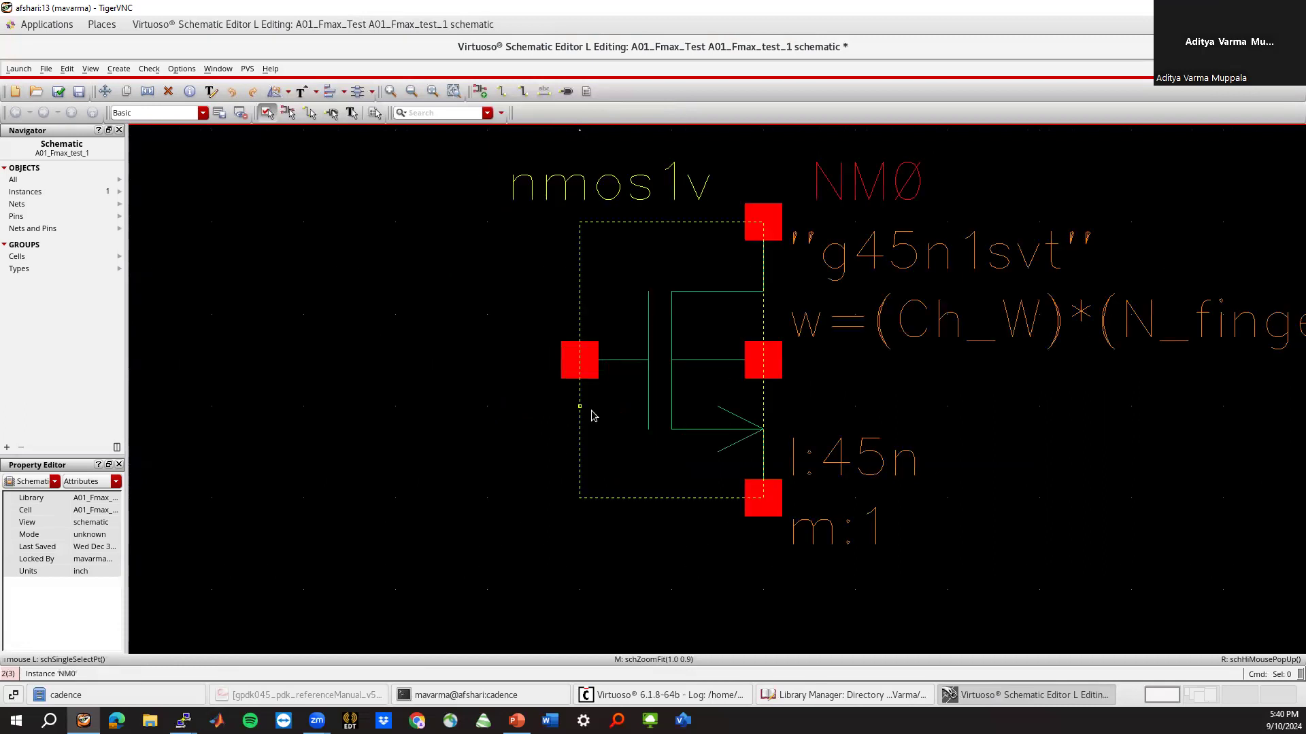
scroll(591, 416, "down", 4)
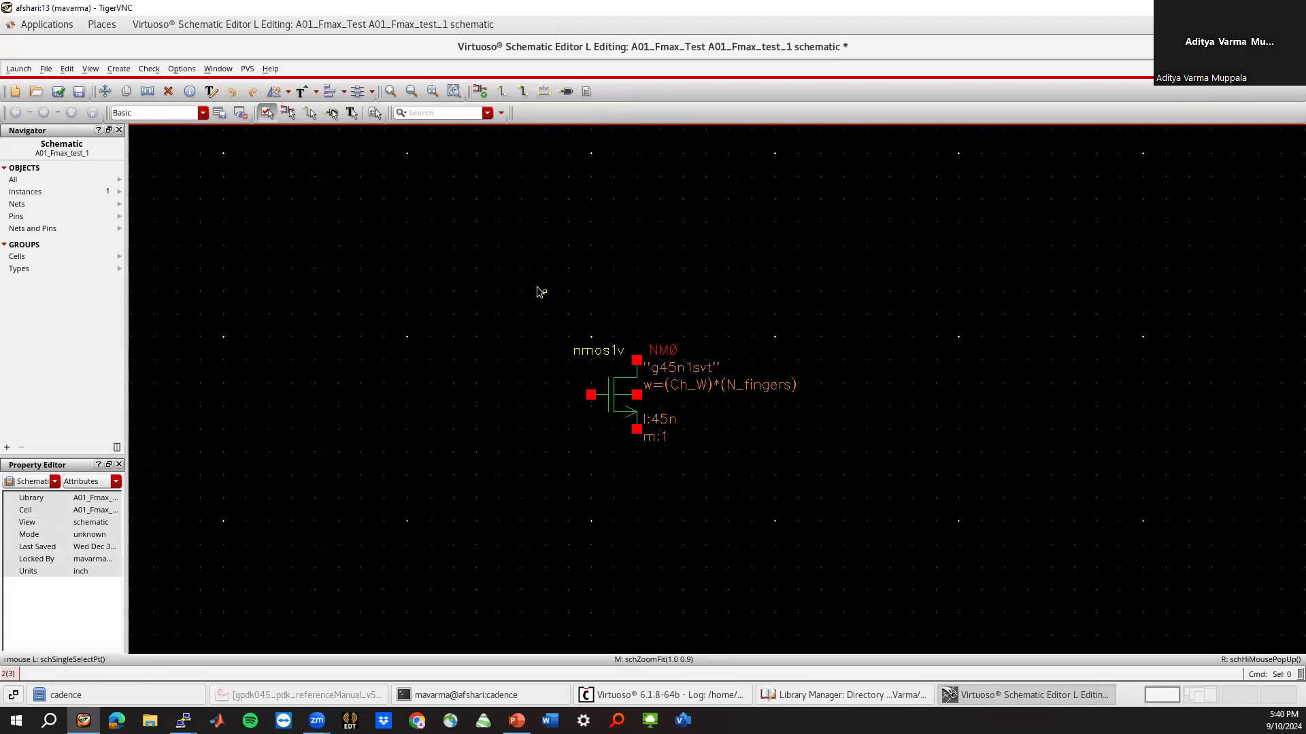
Place two vdc sources from analogLib beside the transistor, one above and one below its gate level
key("i")
left_click(469, 75)
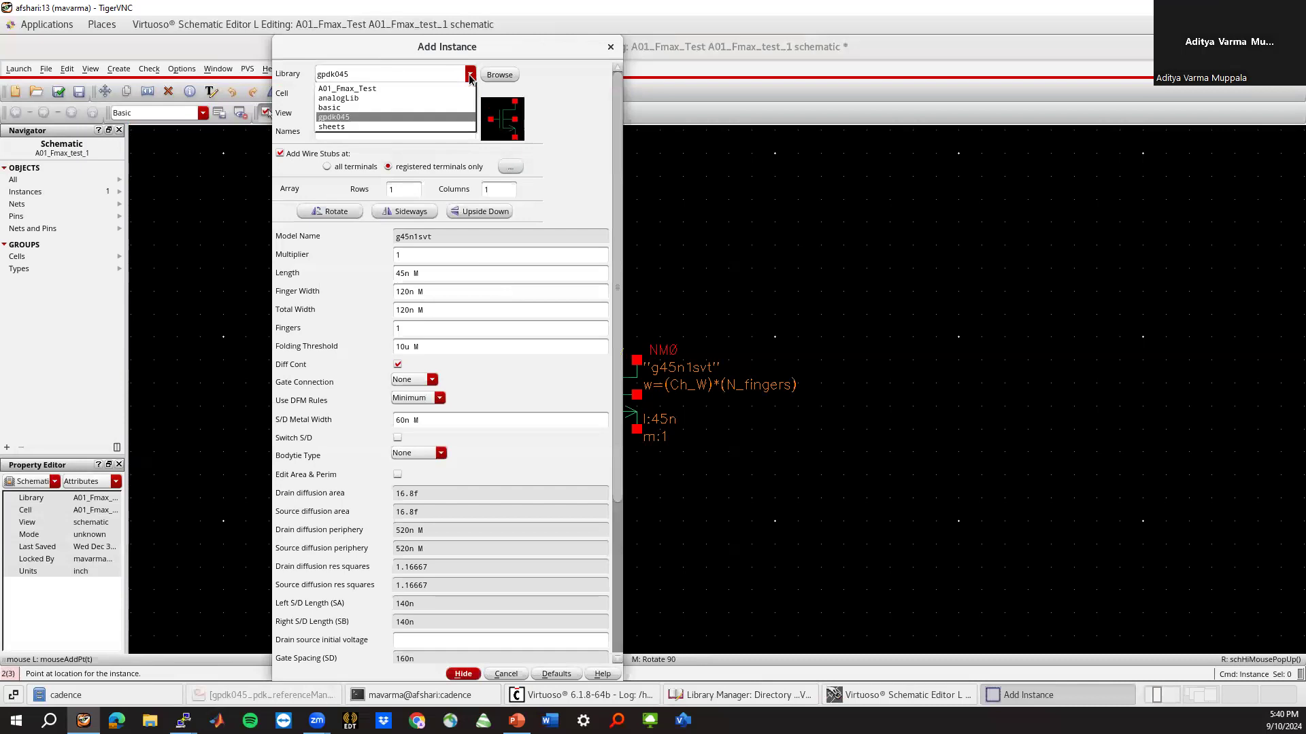
left_click(382, 100)
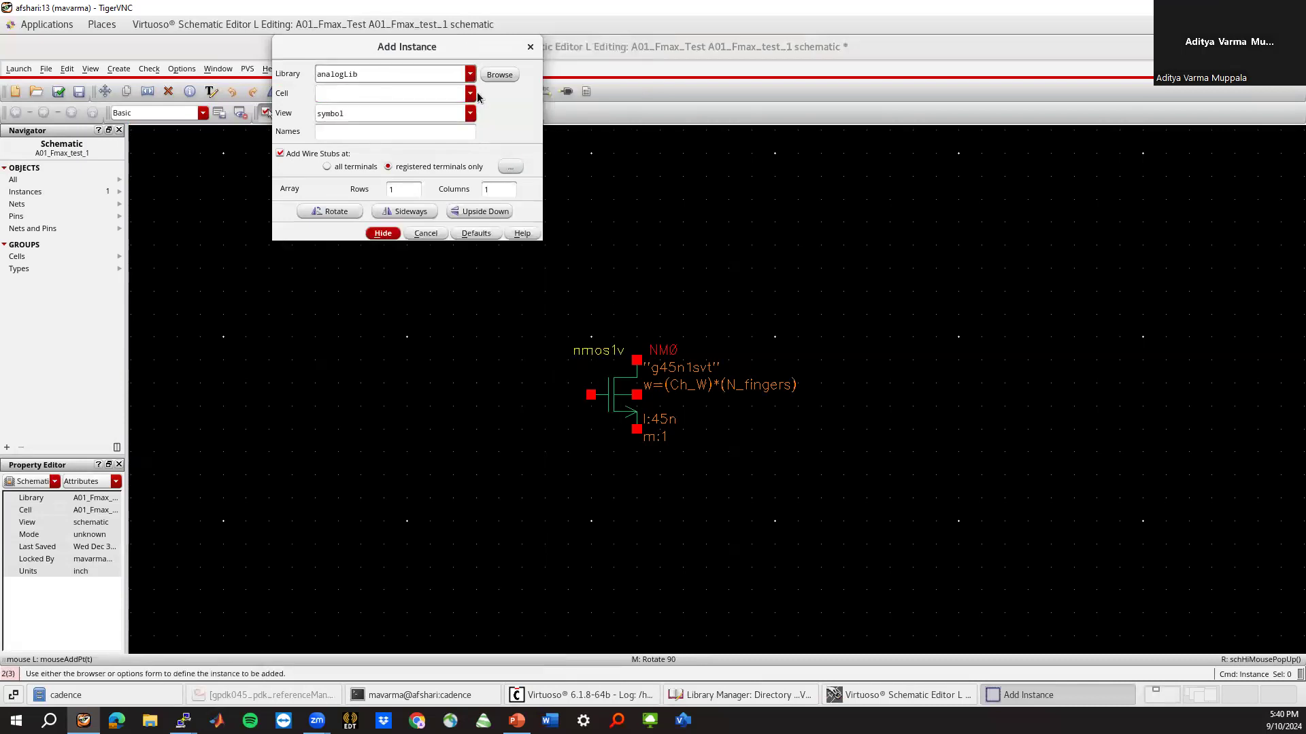
left_click(470, 94)
left_click(428, 89)
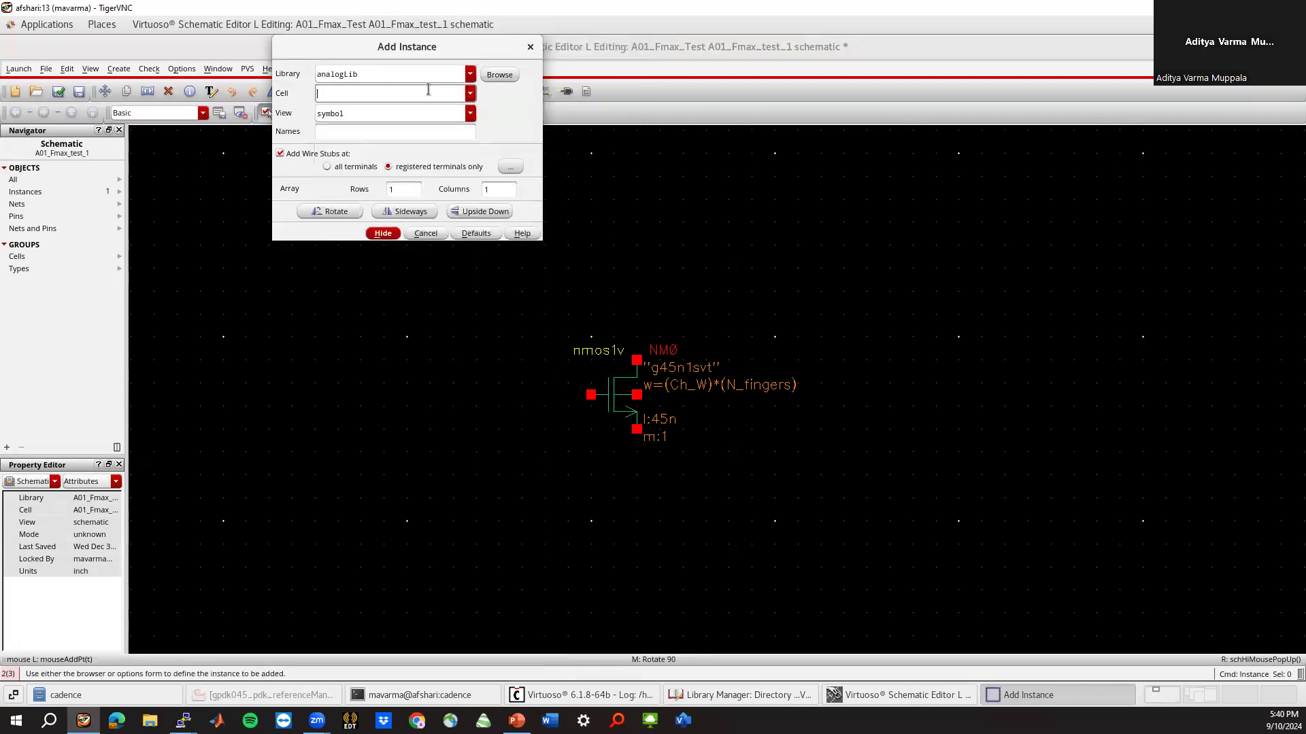
type("vdc")
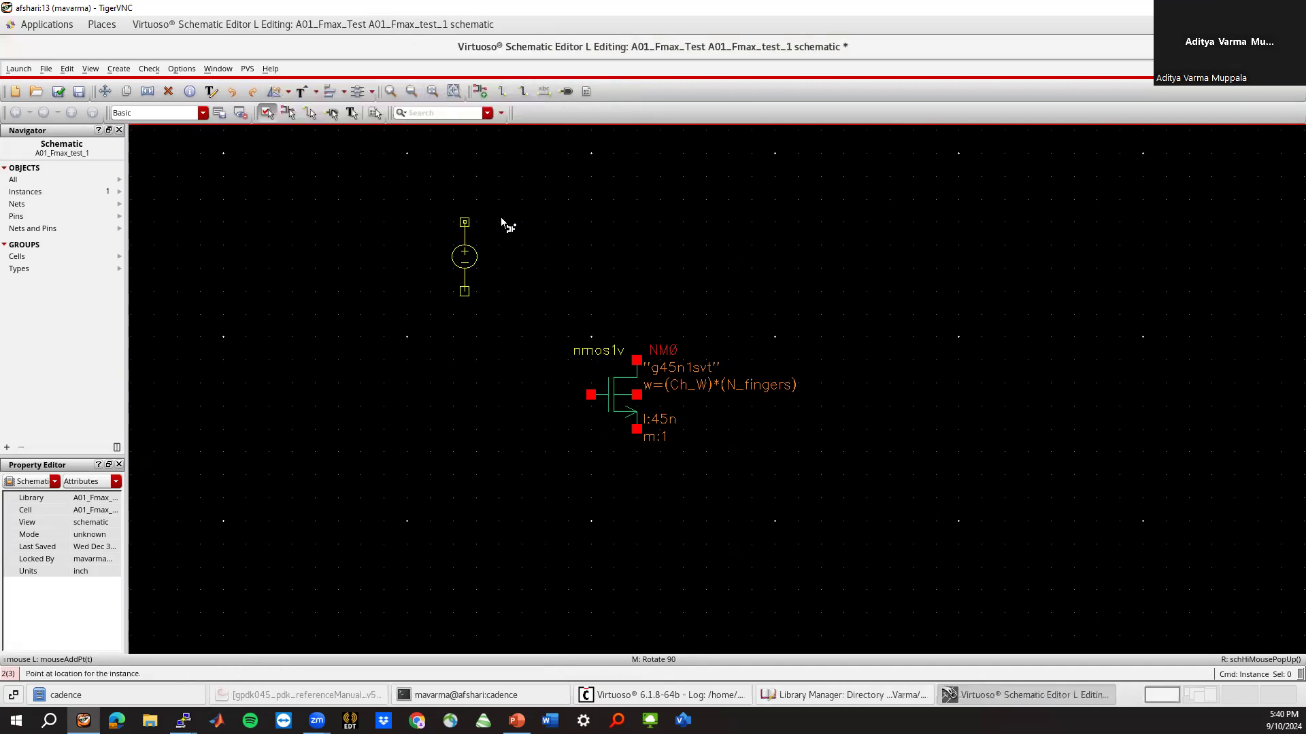
left_click(476, 188)
left_click(476, 510)
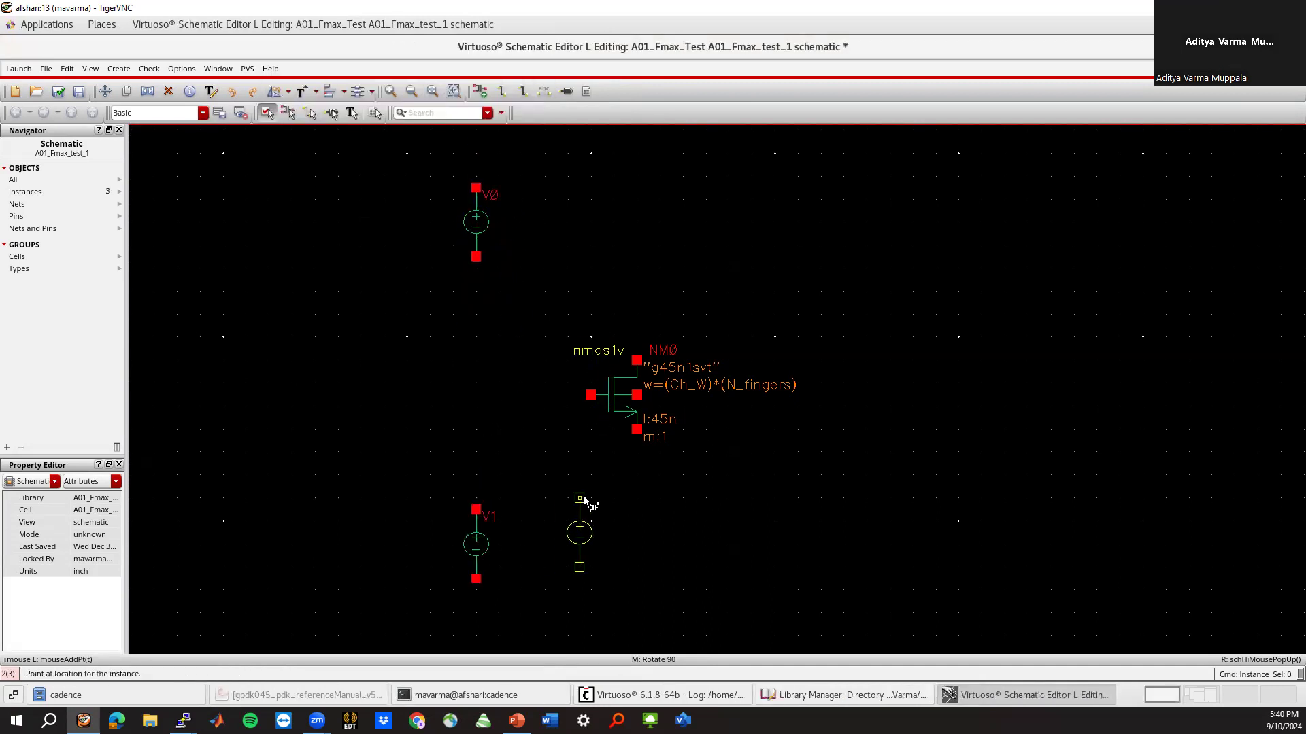
key("Escape")
Place two ind inductors from analogLib, one above the lower vdc source and one above the transistor's drain
type("i")
type("ind")
key("Return")
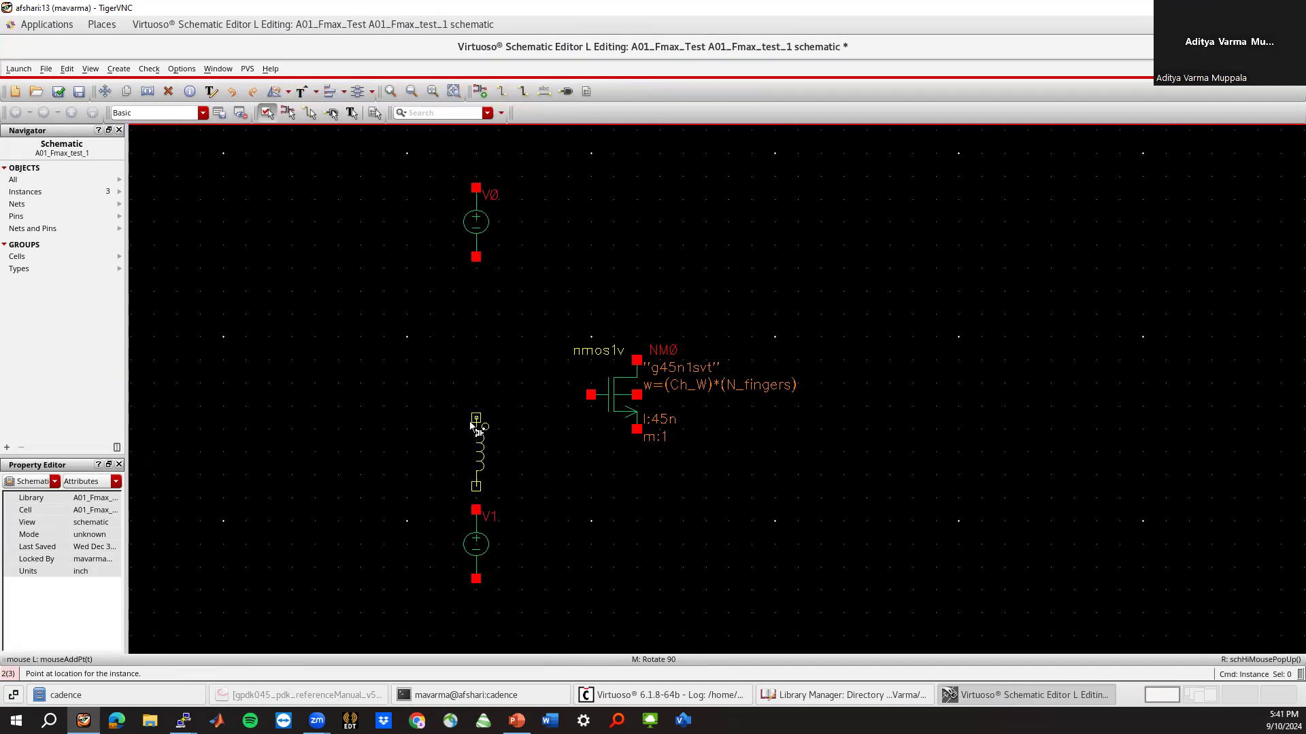
left_click(485, 417)
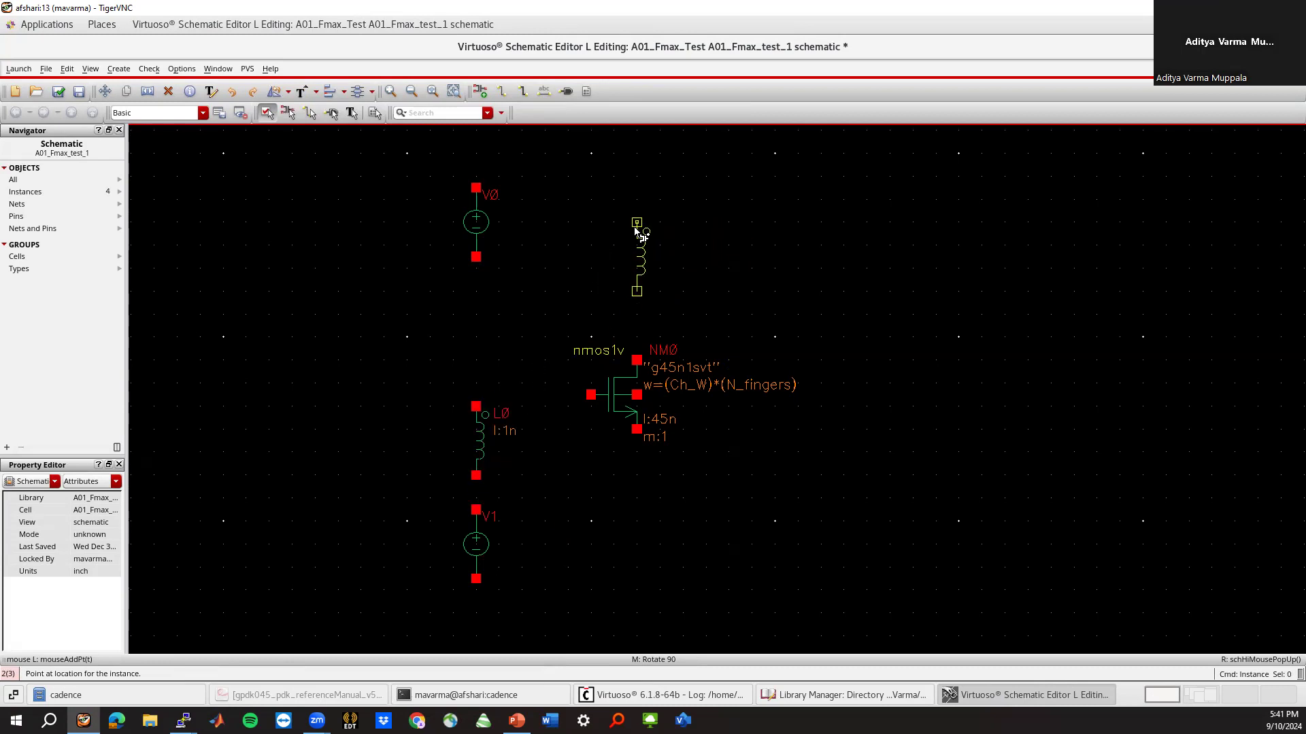
left_click(635, 229)
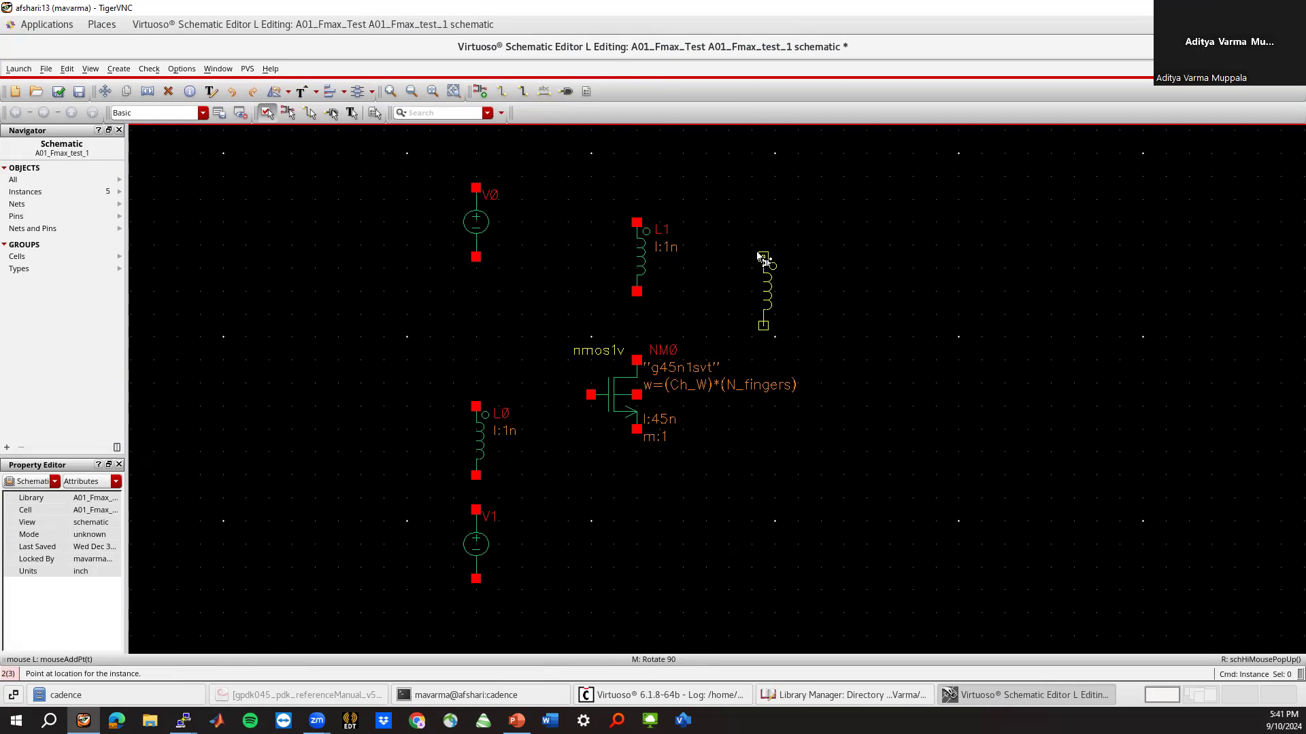
Place four gnd symbols: below the transistor's source, beside its bulk terminal, and below each of the two vdc sources
key("F3")
type("gnd")
key("Return")
left_click(638, 466)
left_click(476, 601)
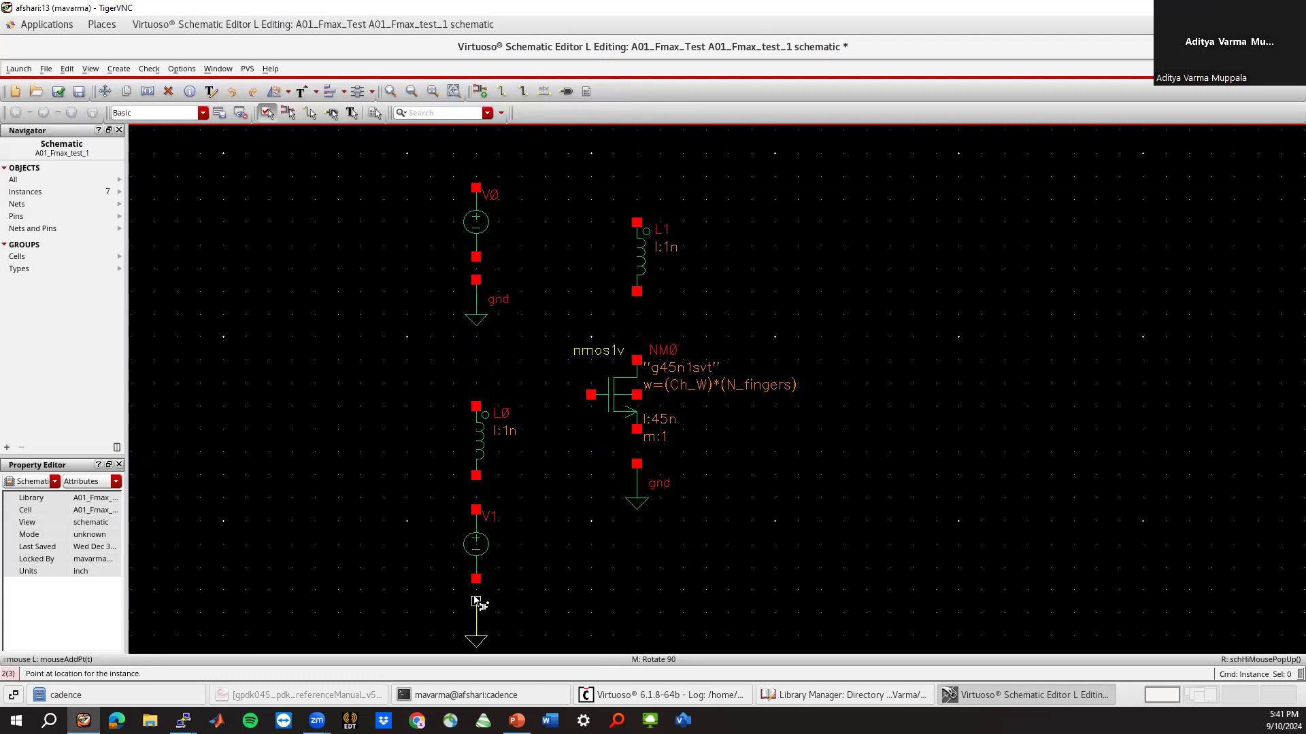
left_click(717, 418)
key("Escape")
Place two analogLib port instances, one on the input side and one on the output side of the transistor circuit
type("i")
type("port")
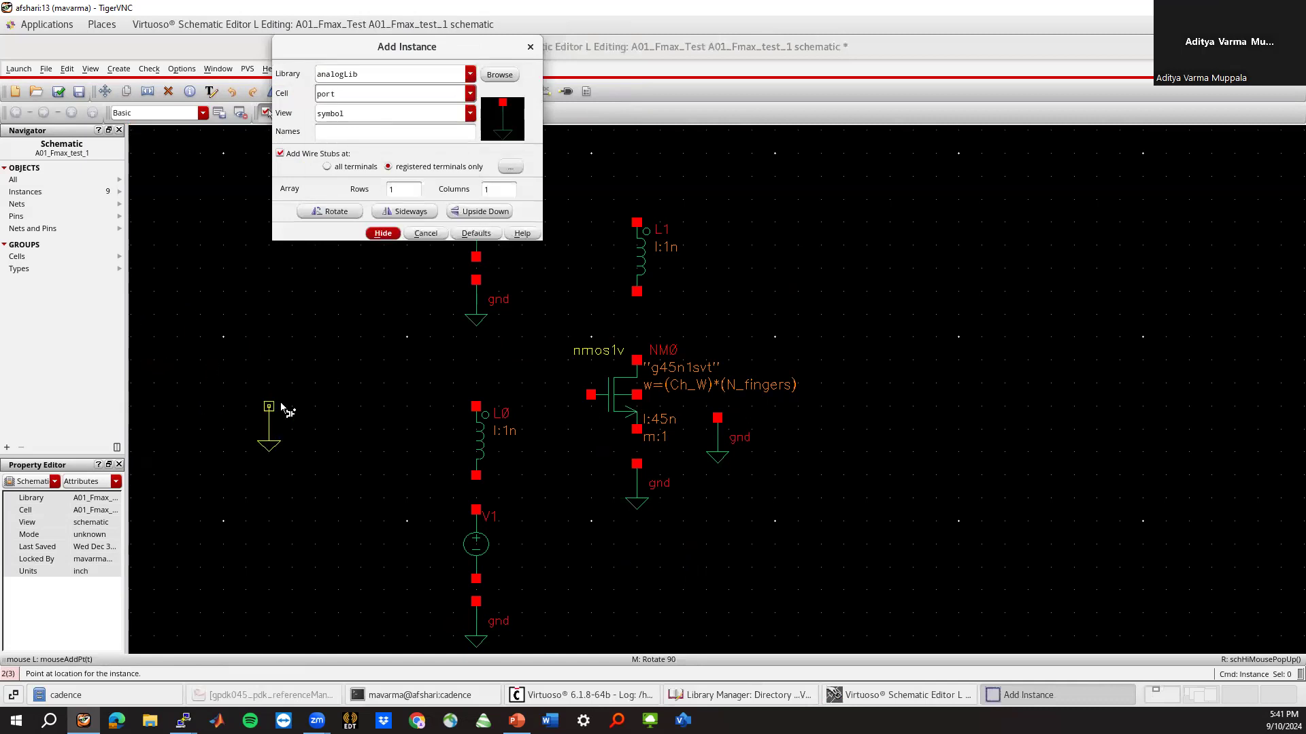
key("Return")
left_click(240, 384)
left_click(958, 406)
key("Escape")
Place two horizontally rotated cap instances, one between PORT0 and the gate and one between the drain and PORT1
key("i")
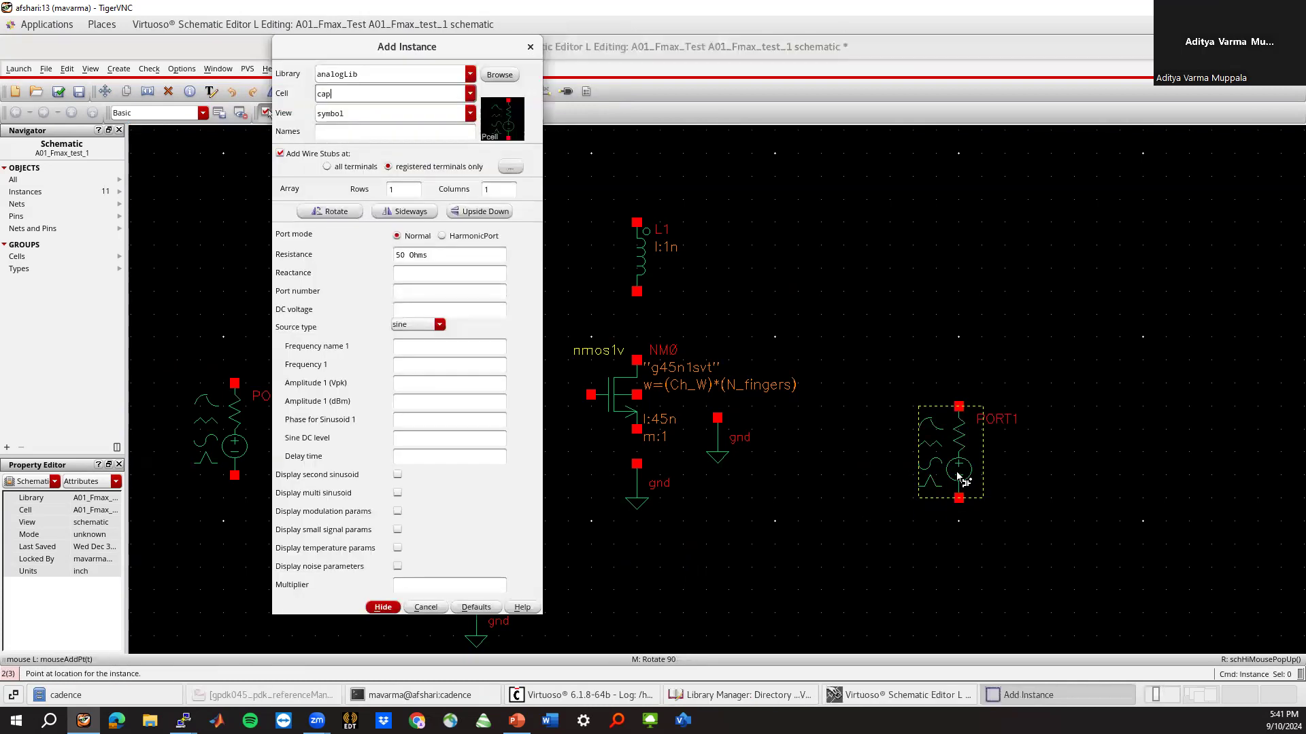
key("Return")
middle_click(355, 345)
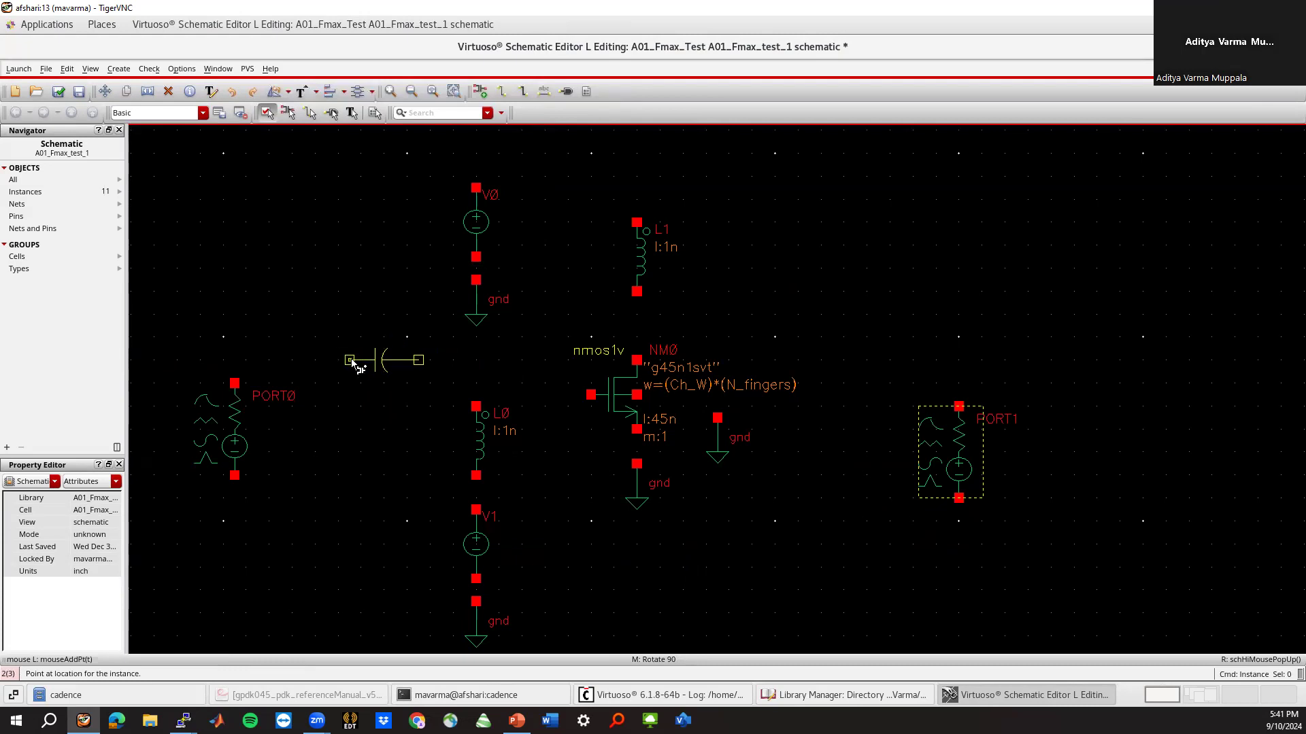
middle_click(355, 365)
middle_click(355, 365)
middle_click(355, 366)
middle_click(354, 365)
left_click(338, 372)
left_click(787, 327)
key("Escape")
Copy the gnd symbol under V1 and place the copy below PORT0
scroll(819, 329, "down", 5, "ctrl")
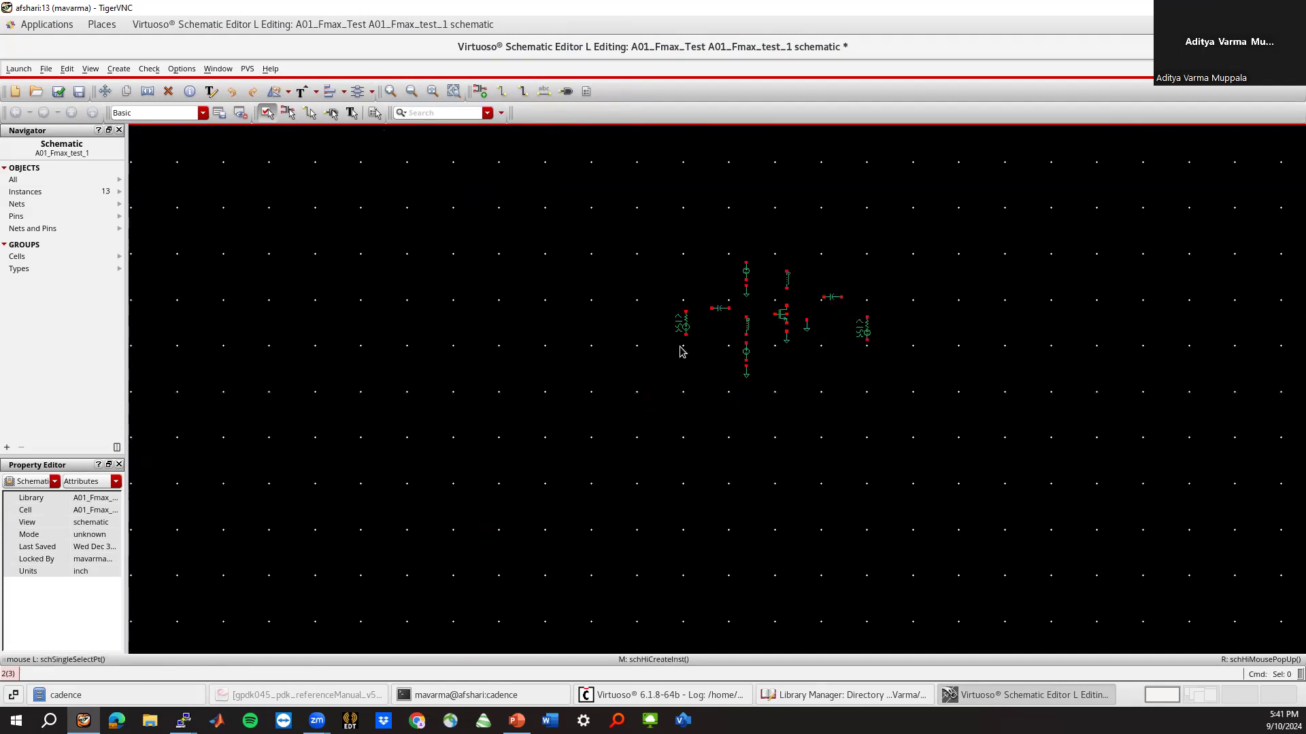
scroll(751, 329, "up", 3, "ctrl")
key("c")
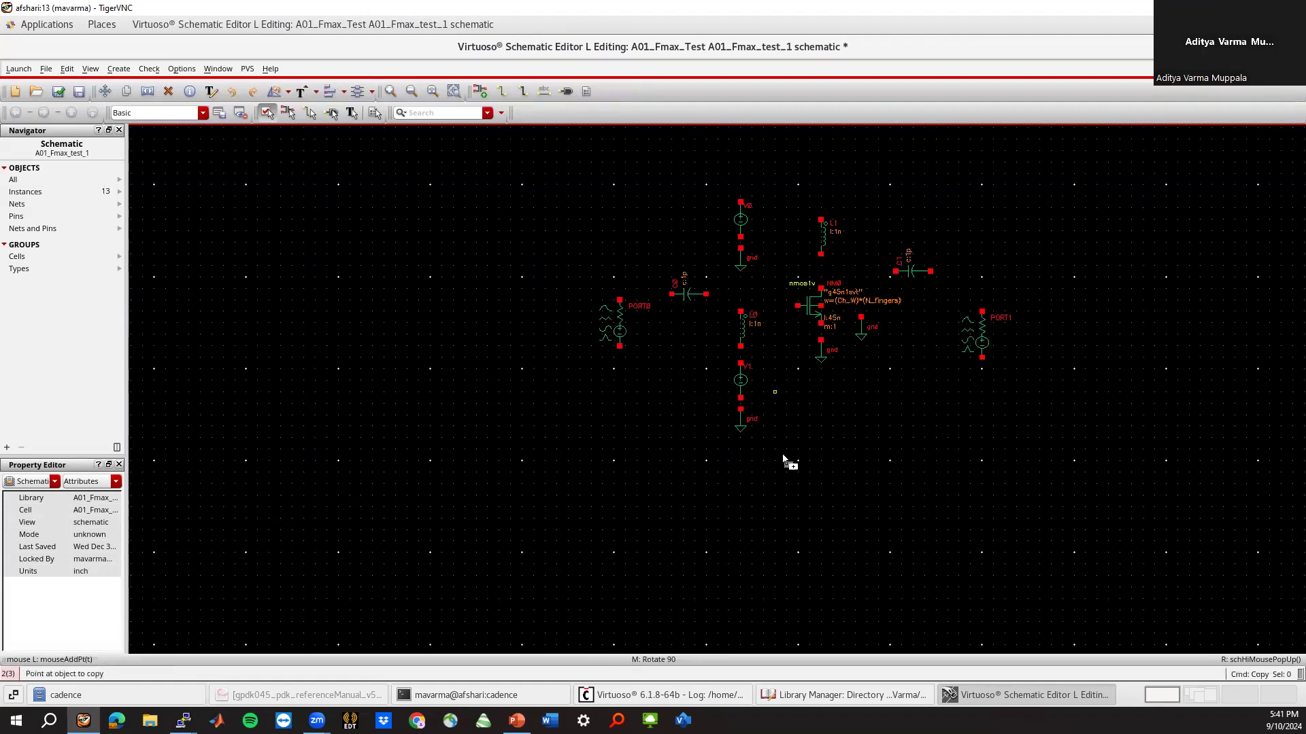
left_click(742, 427)
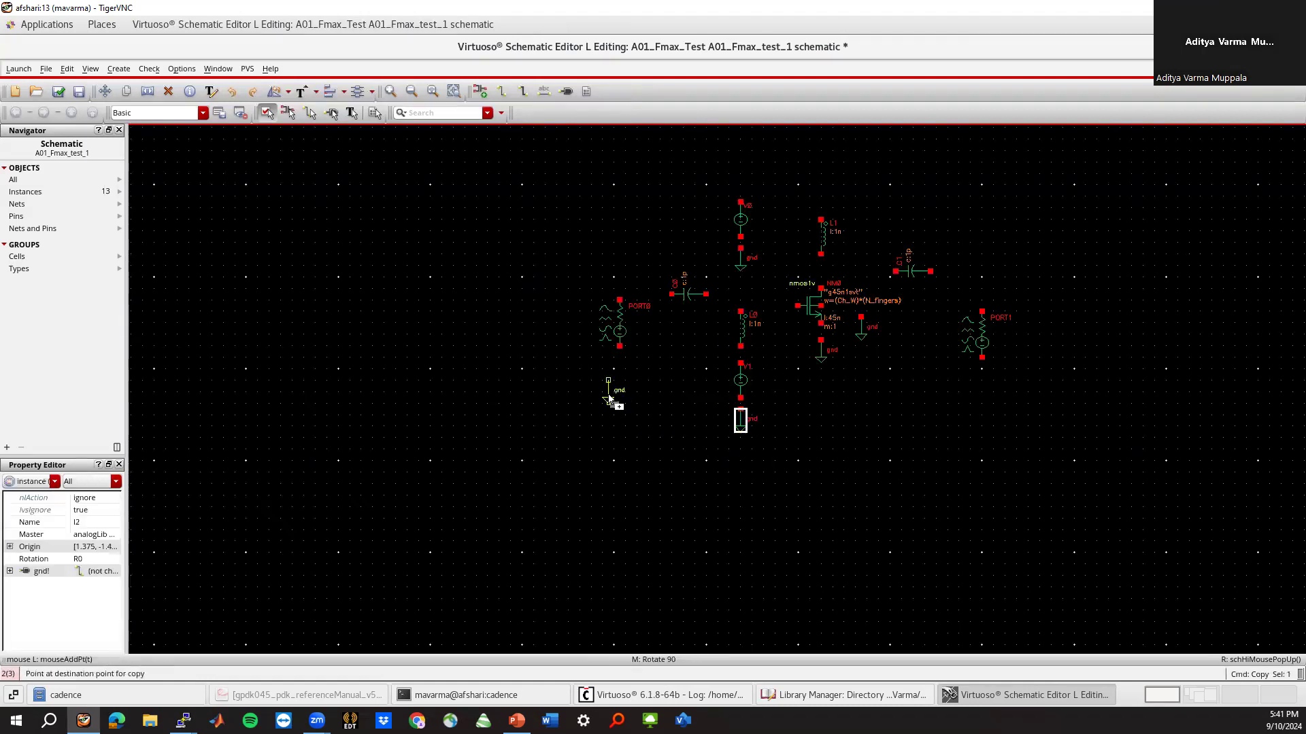
left_click(619, 402)
key("Escape")
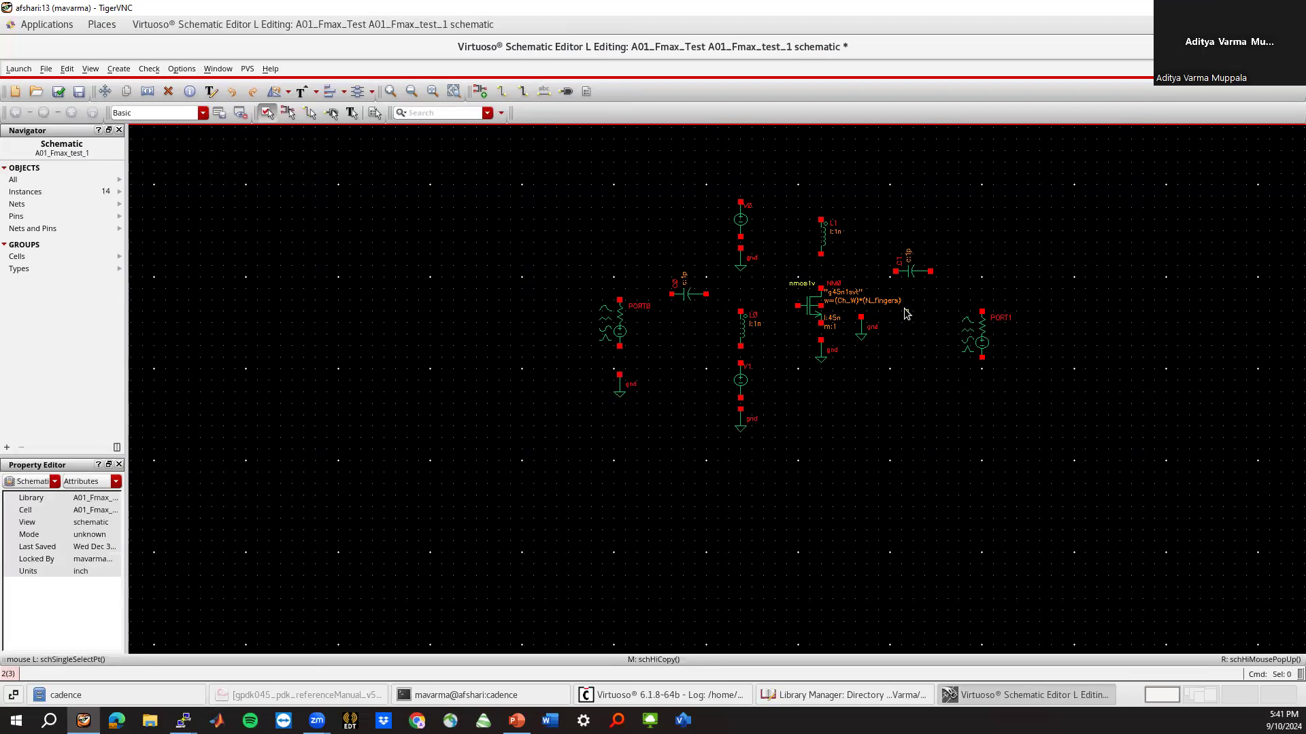
Wire PORT0's positive terminal to capacitor C0 and its negative terminal to the gnd below it
key("f")
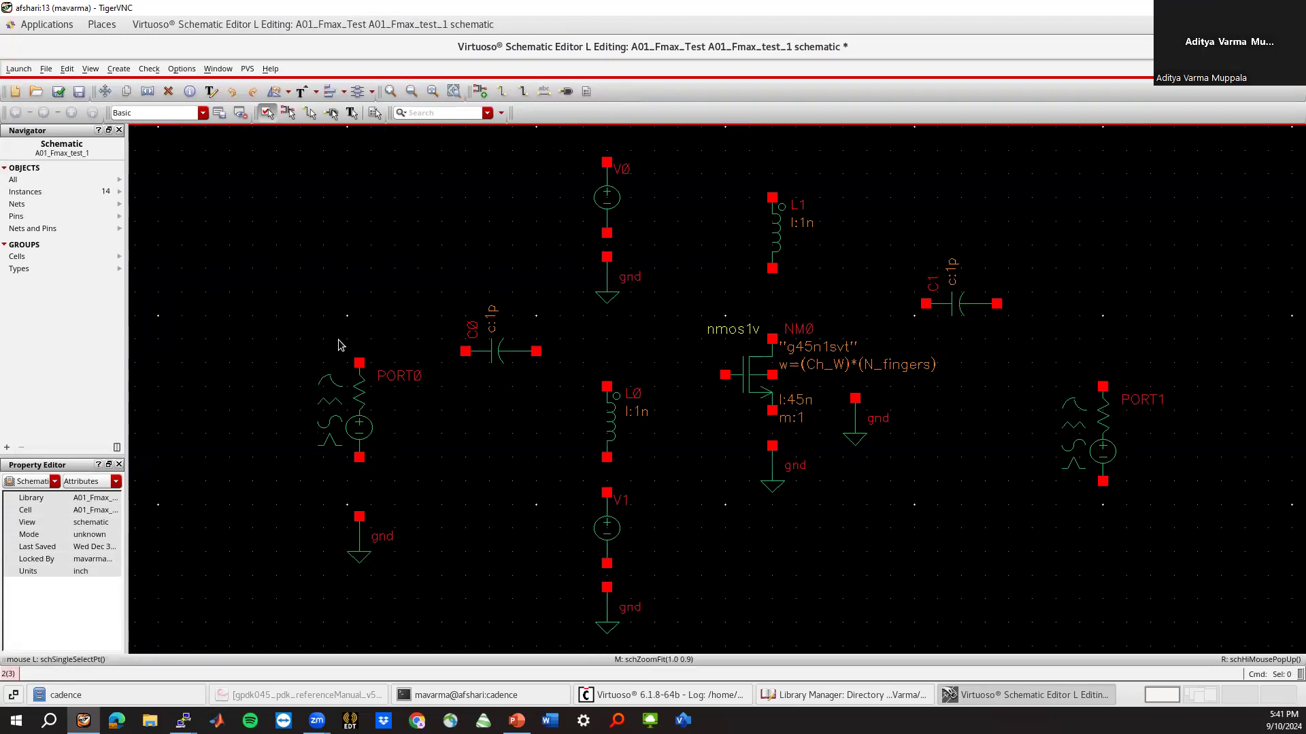
key("w")
left_click(360, 363)
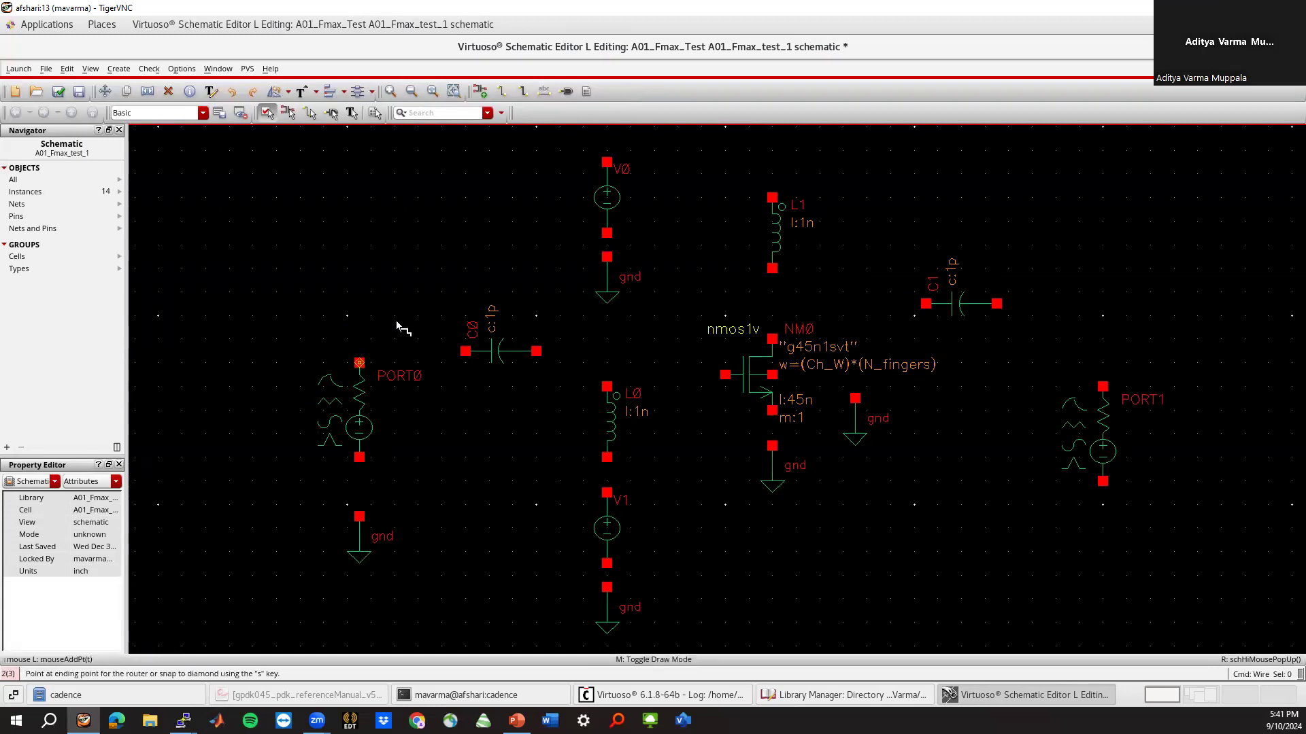
left_click(465, 352)
left_click(359, 516)
left_click(359, 457)
Wire capacitor C0 to the transistor's gate and connect inductor L0 to that gate net
left_click(536, 351)
left_click(724, 375)
left_click(607, 386)
left_click(606, 375)
Wire V0's positive terminal to inductor L1 and connect L1 to the transistor's drain
left_click(607, 162)
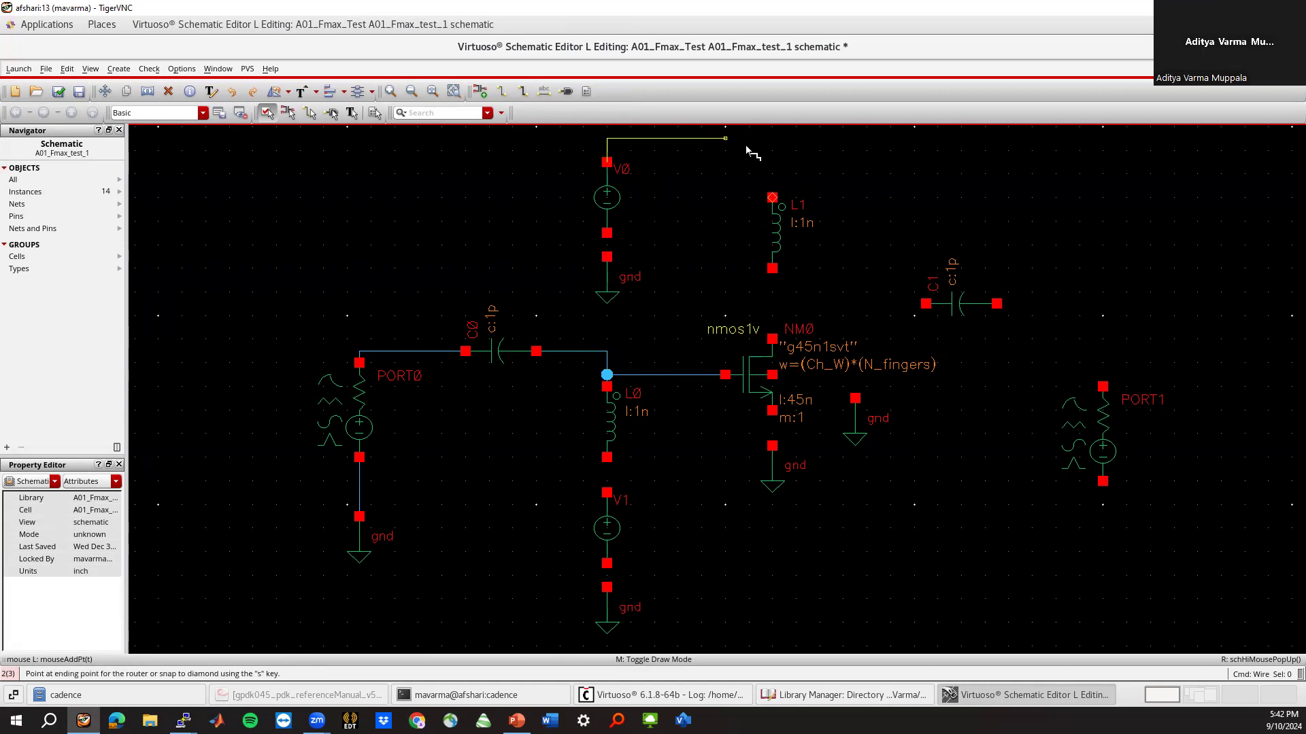
left_click(772, 198)
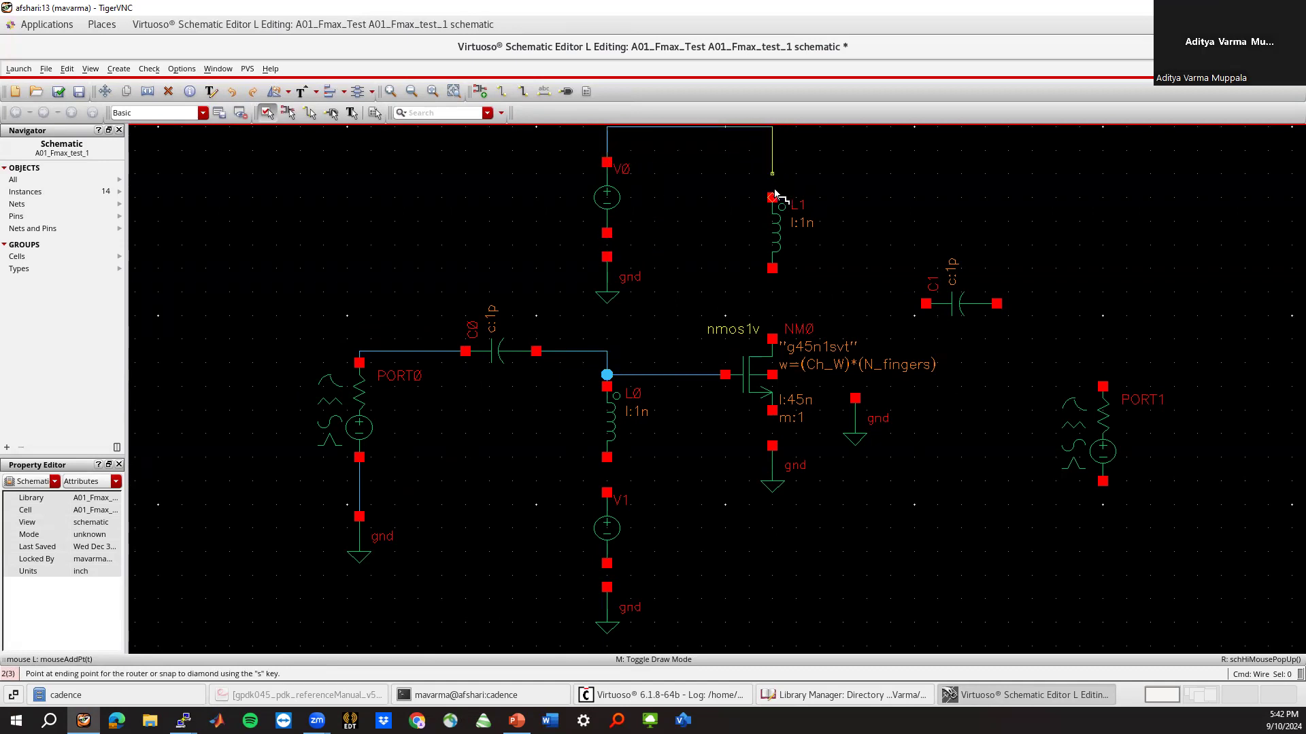
left_click(771, 267)
left_click(772, 338)
Wire the transistor's bulk to the gnd beside it, and connect capacitor C1 between the drain net and PORT1
left_click(772, 374)
left_click(855, 399)
left_click(925, 304)
left_click(771, 304)
left_click(996, 304)
left_click(1103, 385)
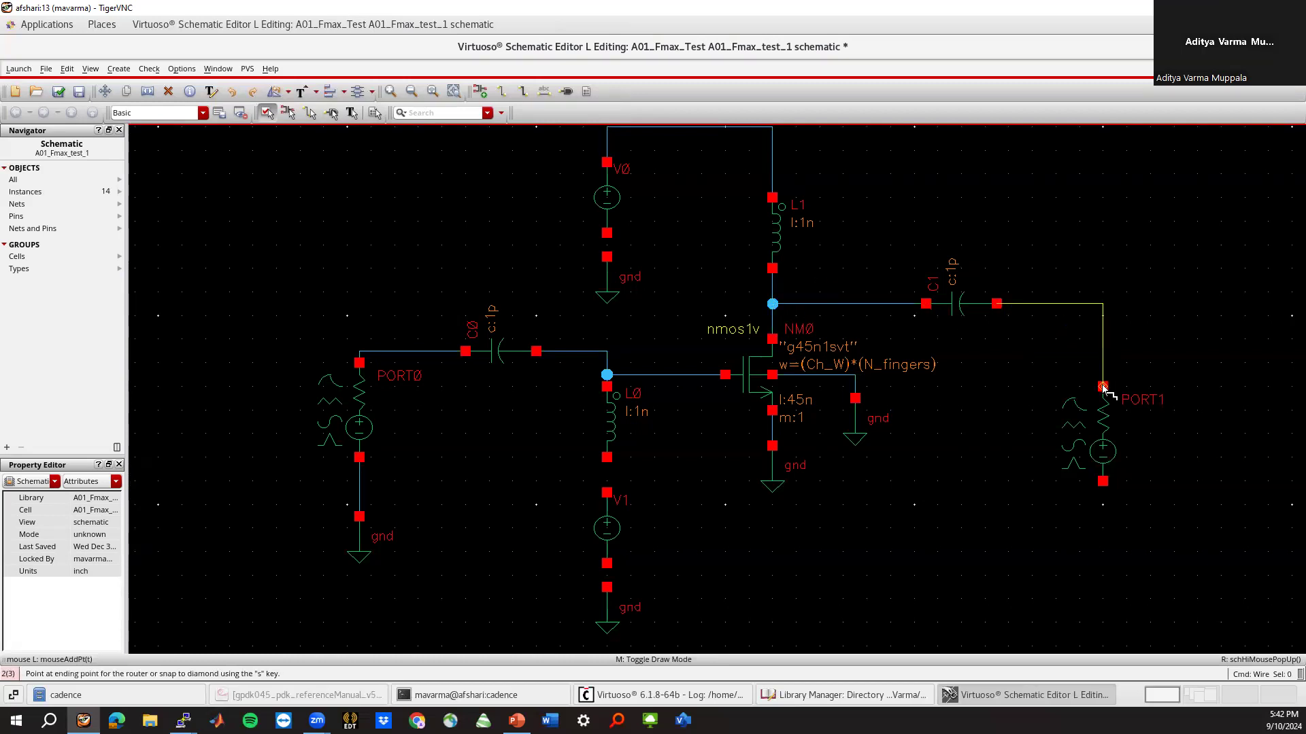
Copy the gnd symbol beside the transistor onto PORT1's negative terminal
key("c")
left_click(855, 431)
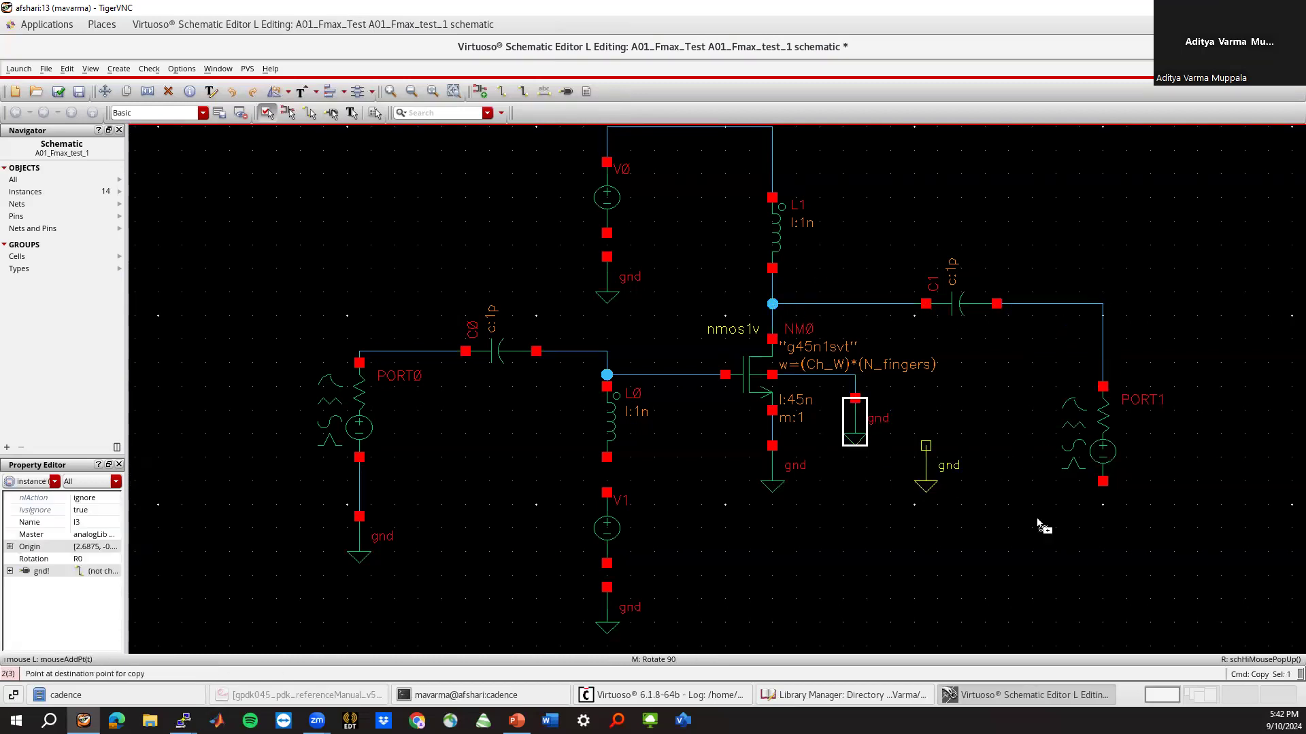
left_click(1102, 513)
key("Escape")
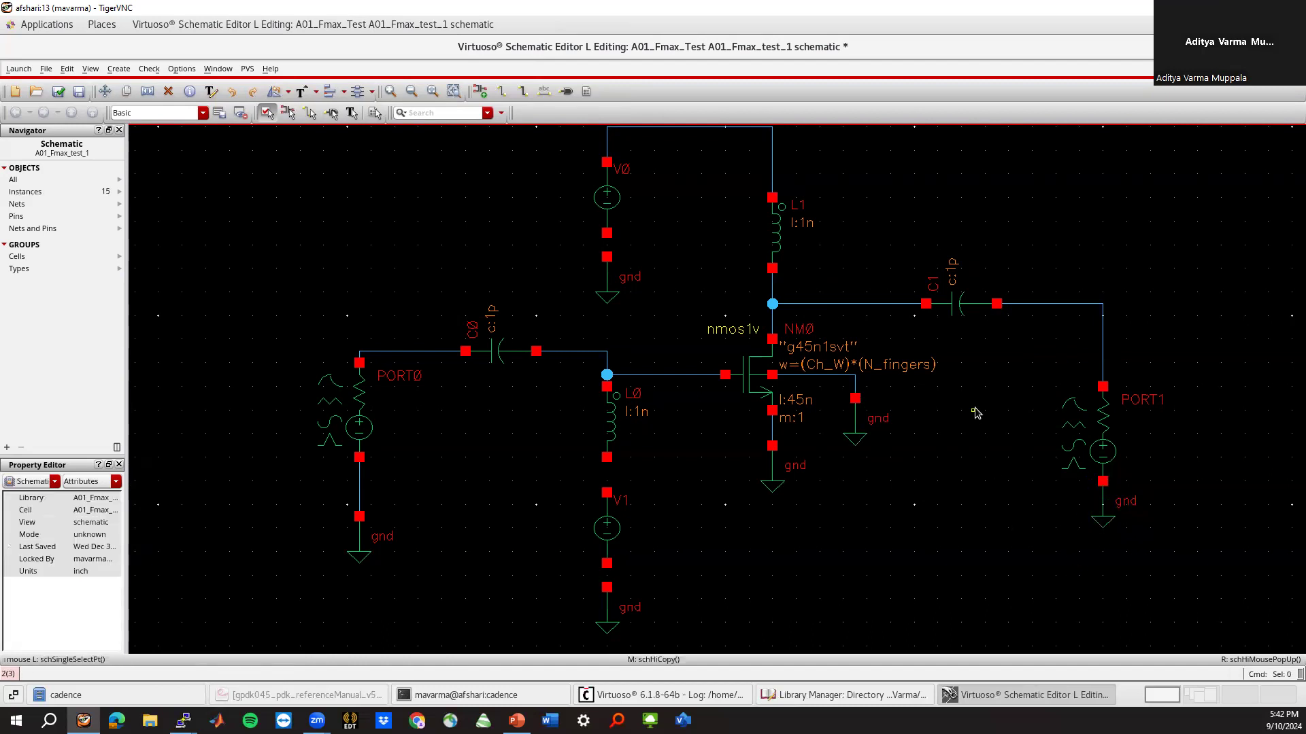
Wire inductor L0 to V1's positive terminal, and connect the negative terminals of V1 and V0 to their gnd symbols
key("f")
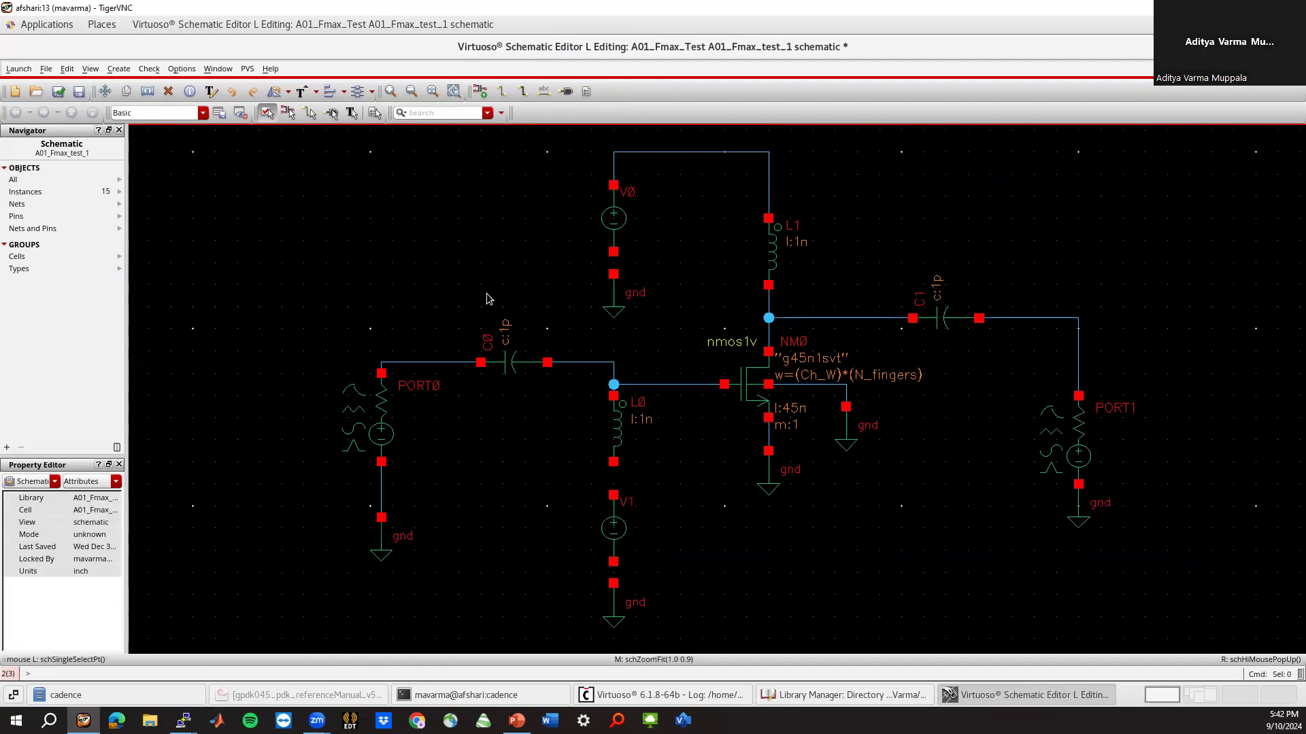
key("w")
left_click(612, 462)
left_click(614, 496)
left_click(614, 562)
left_click(614, 583)
left_click(613, 252)
left_click(613, 274)
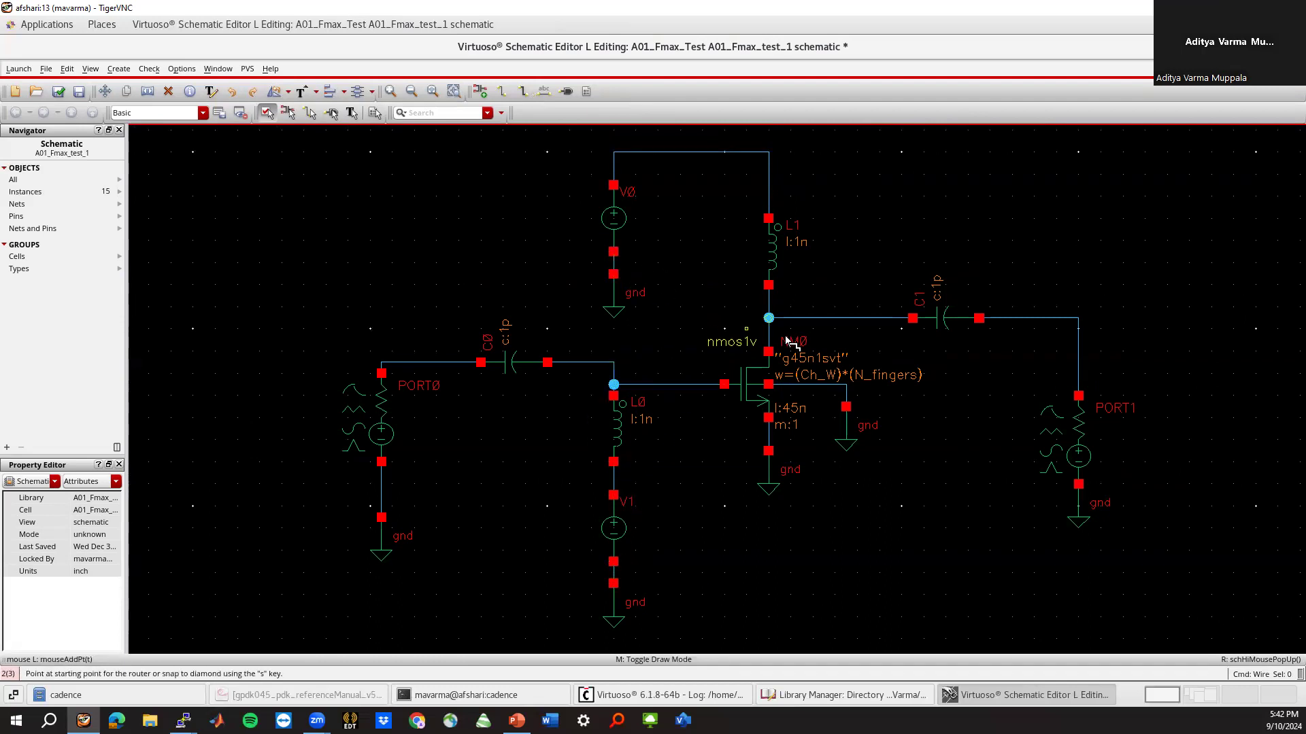
key("Escape")
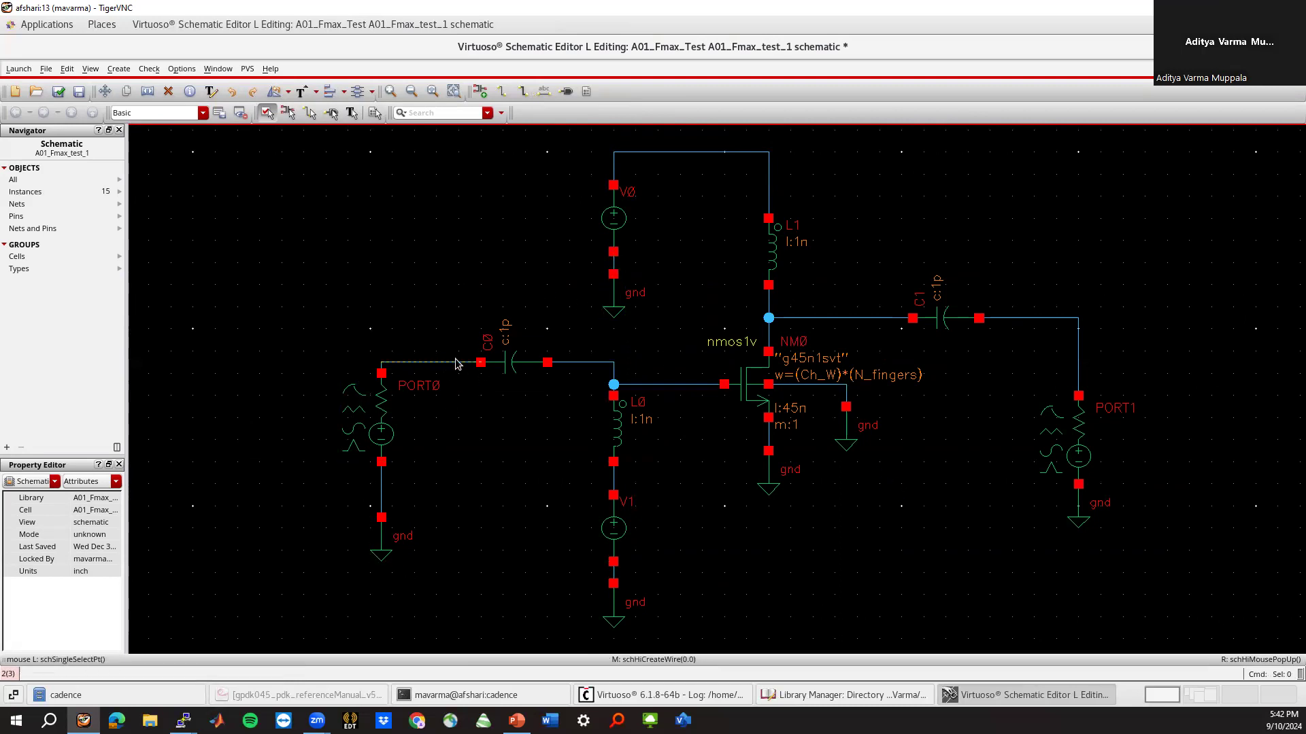
Set the capacitance of both capacitors, C0 and C1, to 1u
left_click(512, 364)
left_click(79, 511)
type("1u")
key("Return")
left_click(956, 324)
left_click(88, 510)
type("1u")
key("Return")
Set the inductance of both inductors, L0 and L1, to 1u
left_click(609, 432)
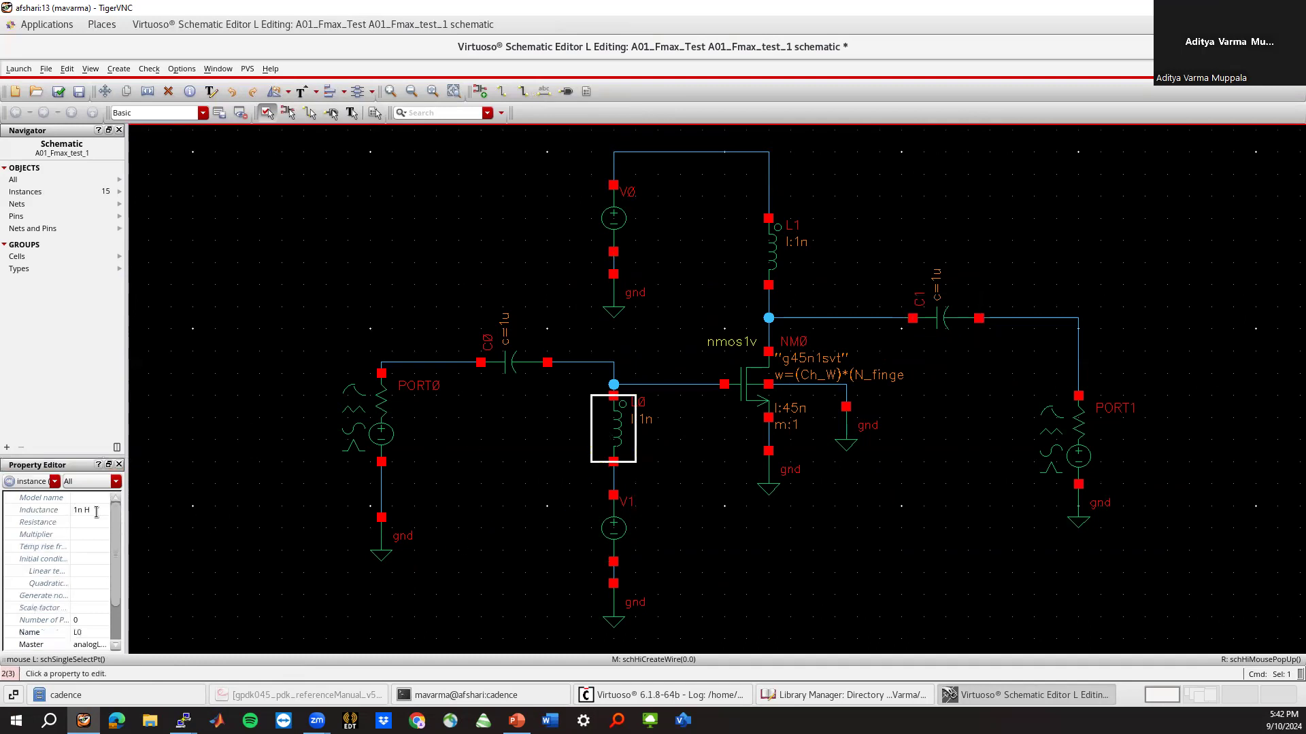
left_click(96, 510)
type("1u")
key("Return")
left_click(774, 253)
left_click(89, 510)
type("1u")
key("Return")
left_click(540, 463)
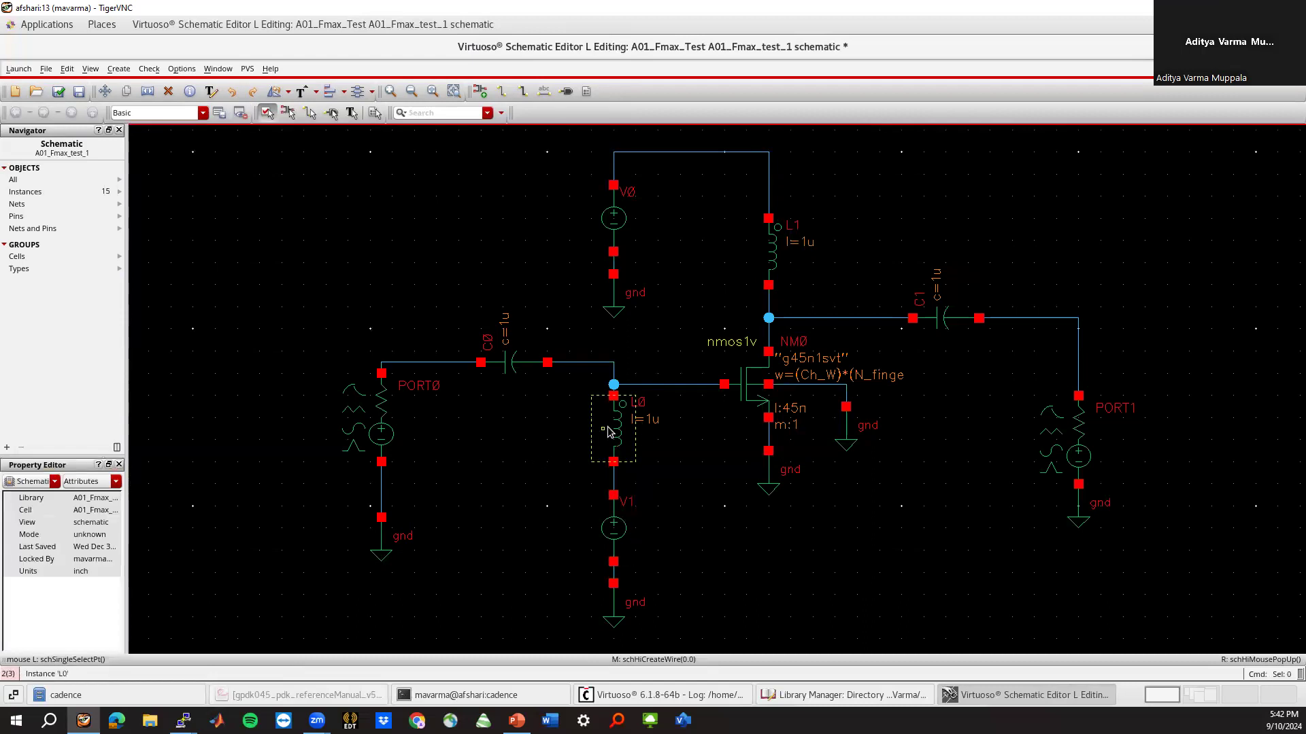
left_click(626, 446)
left_click(772, 262)
left_click(500, 369)
left_click(942, 318)
left_click(505, 485)
Move PORT0 and its gnd symbol slightly downward so that PORT0 lines up with PORT1
left_click_drag(382, 556, 382, 579)
left_click_drag(380, 418, 381, 442)
left_click(381, 442)
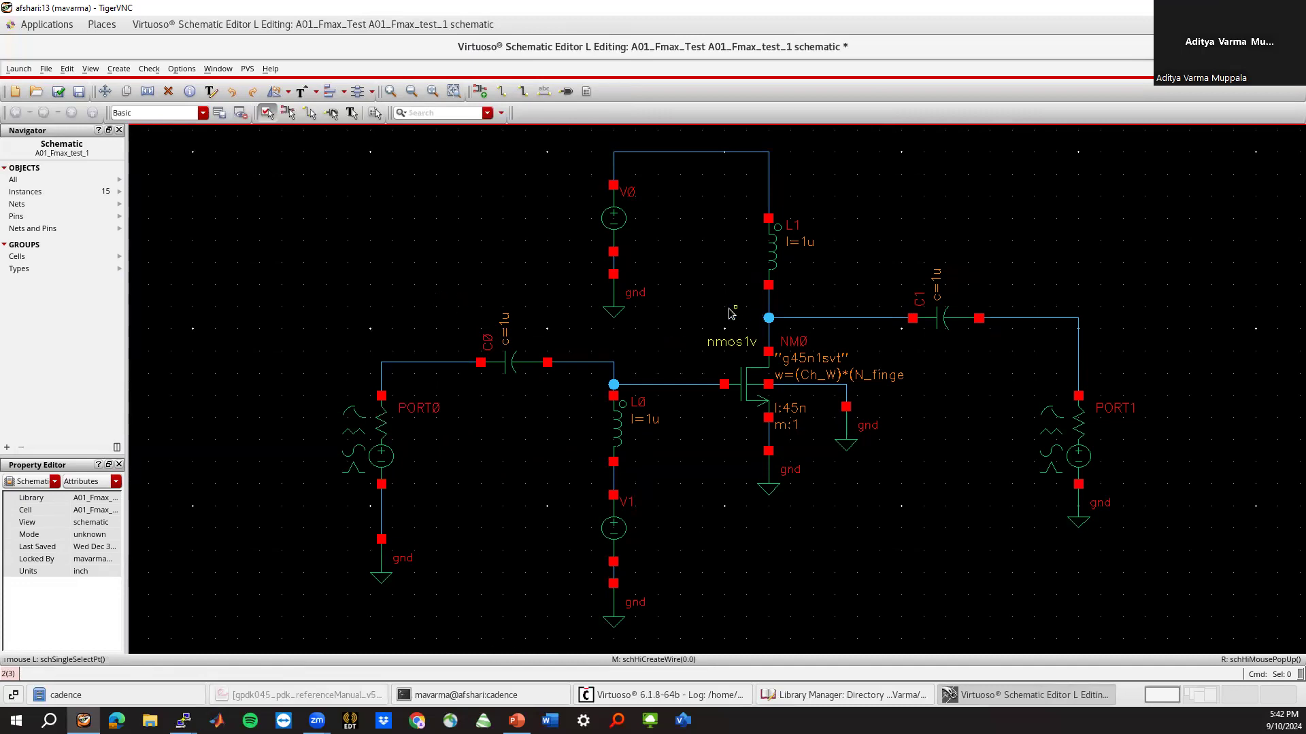
scroll(731, 312, "down", 2)
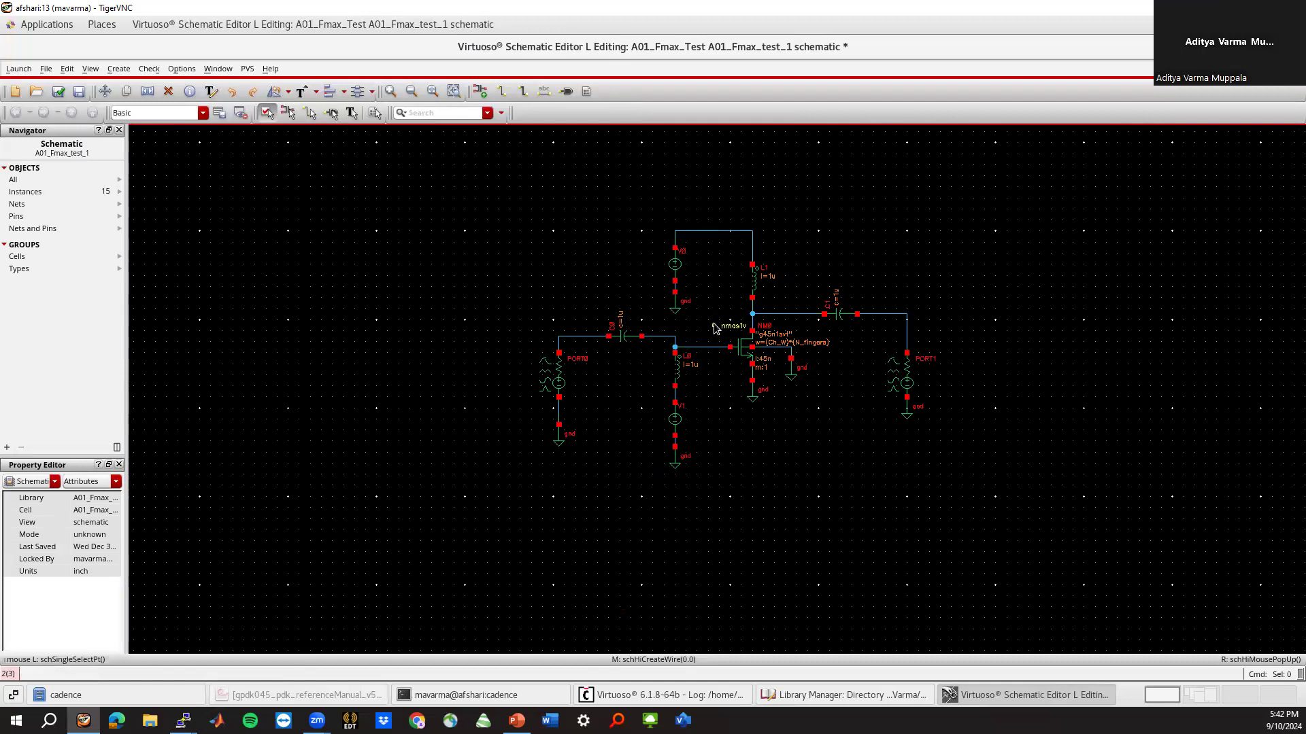
scroll(715, 329, "up", 2)
scroll(715, 329, "down", 4)
scroll(716, 328, "up", 2)
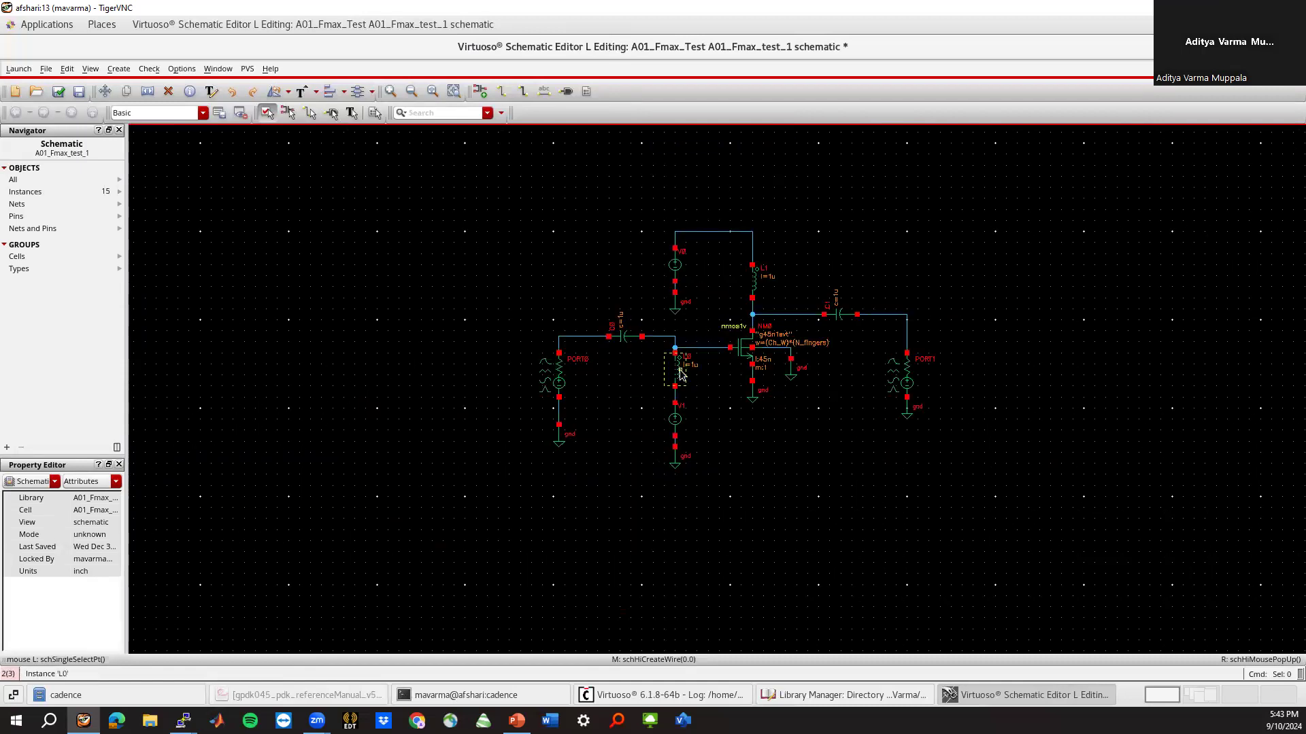
Examine the object properties of PORT0 and PORT1, including their resistance
key("f")
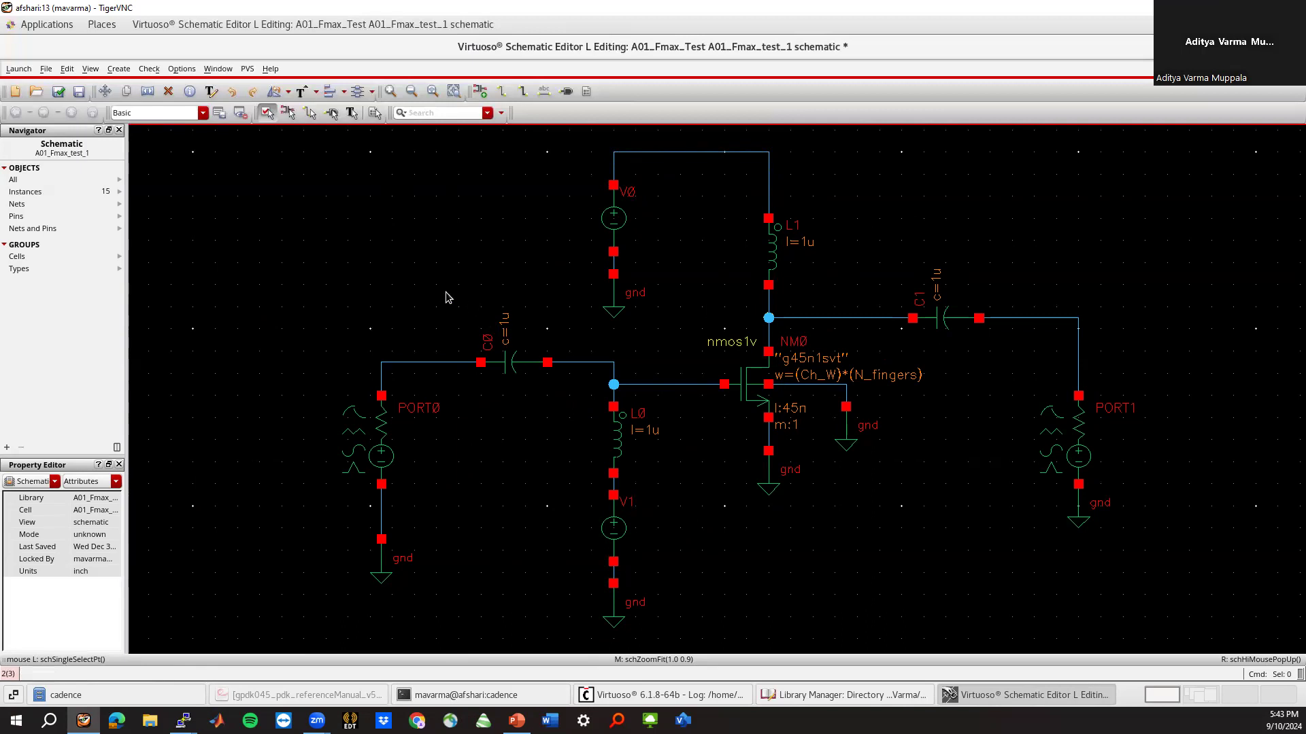
left_click(363, 443)
key("q")
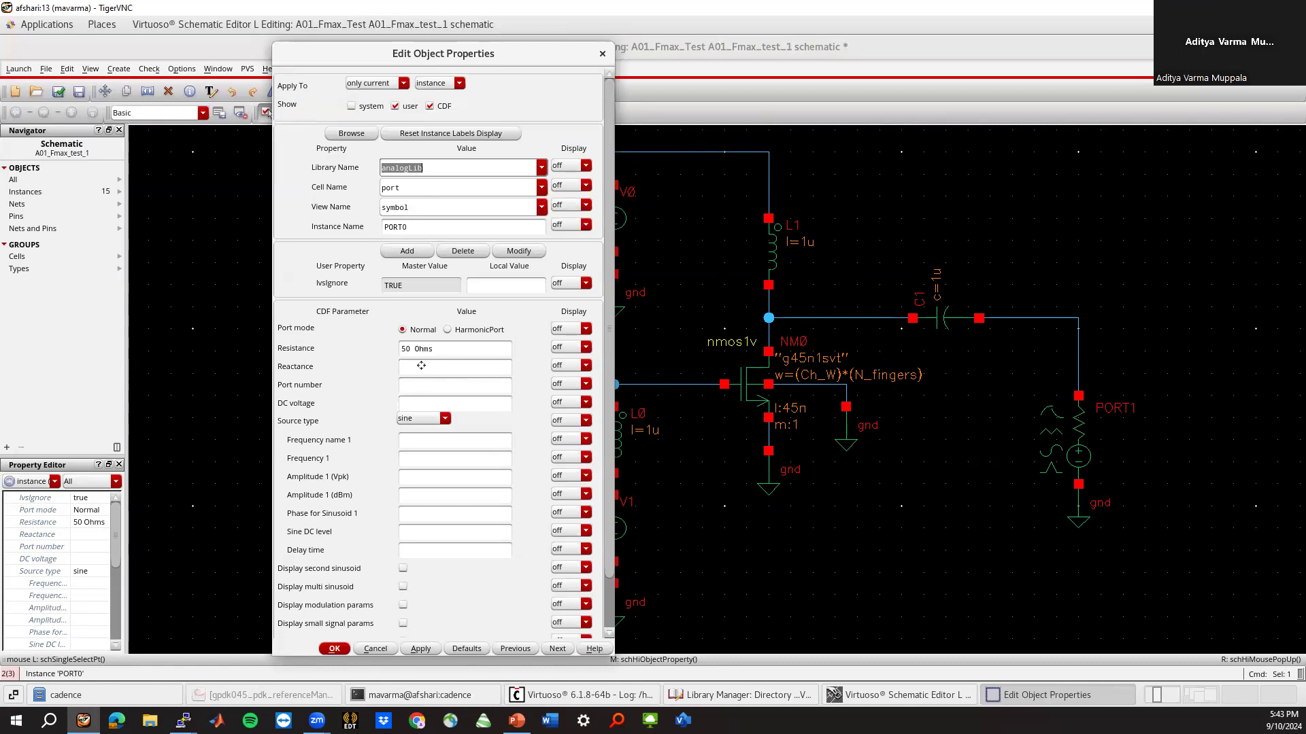
key("Escape")
left_click(1094, 446)
key("q")
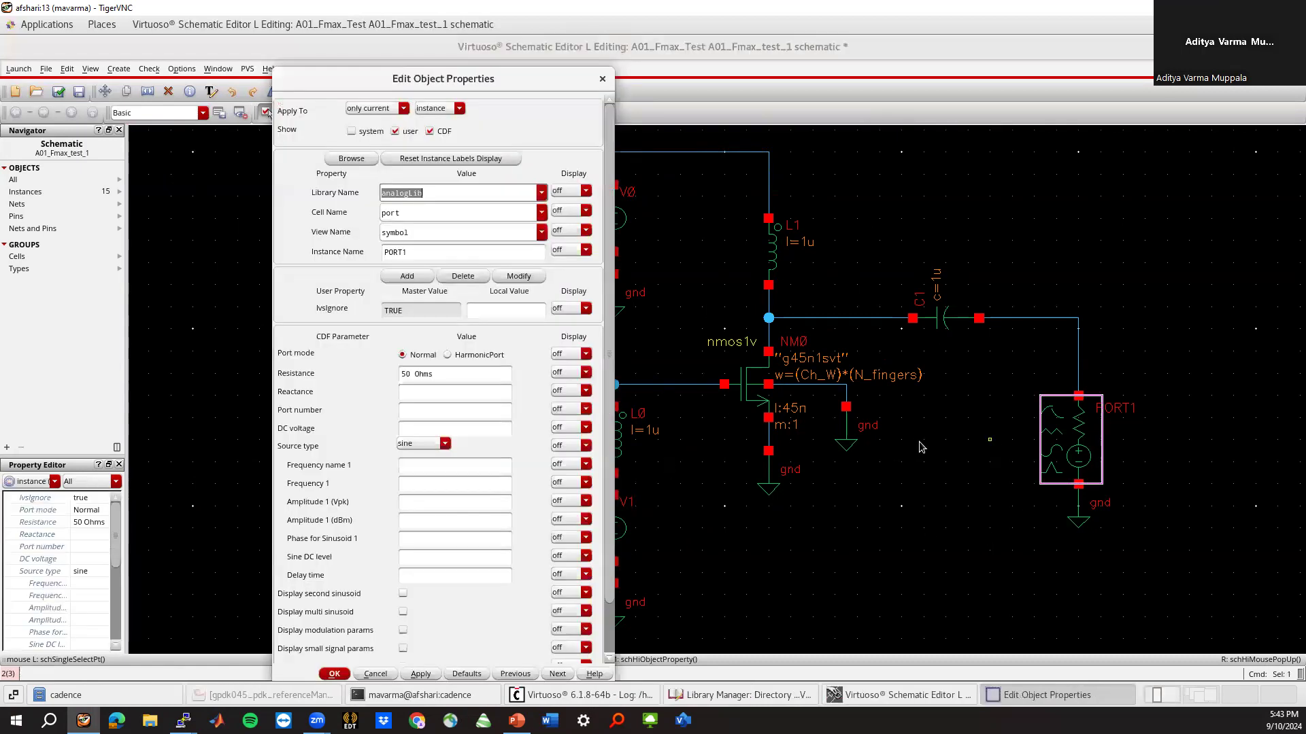
key("Escape")
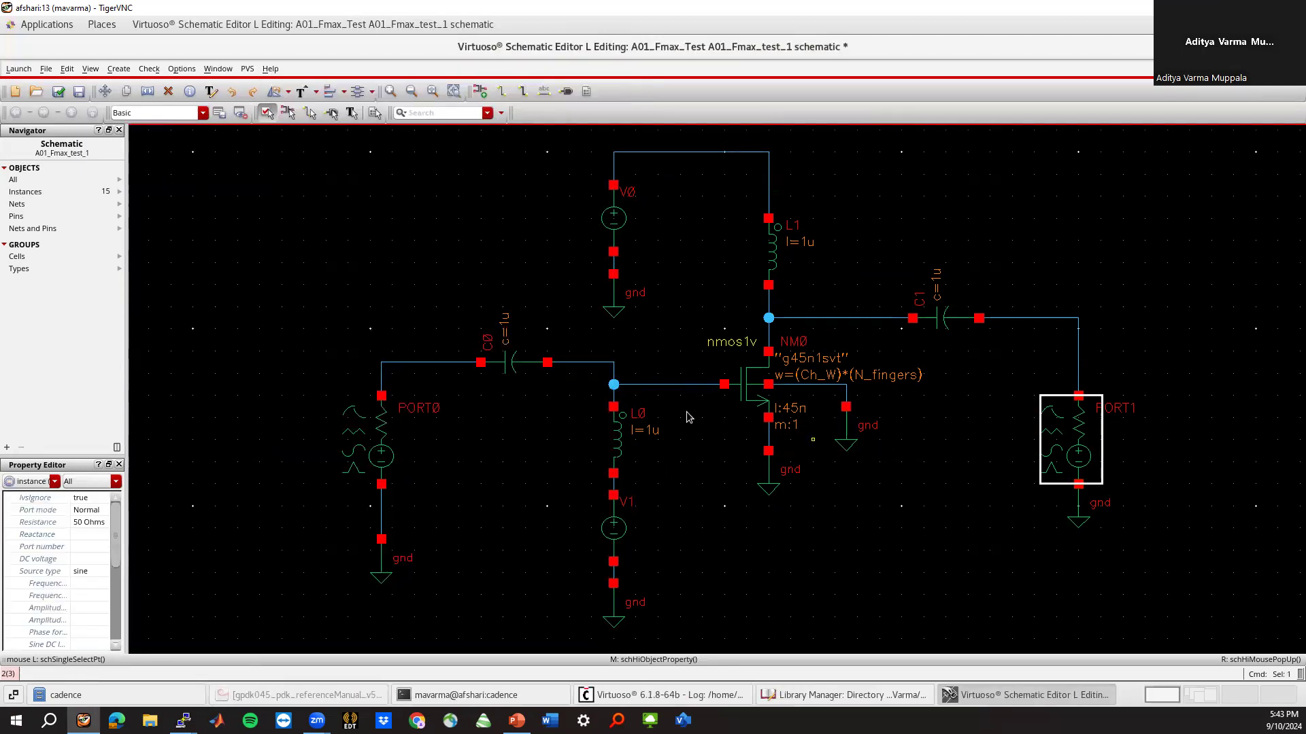
left_click(512, 285)
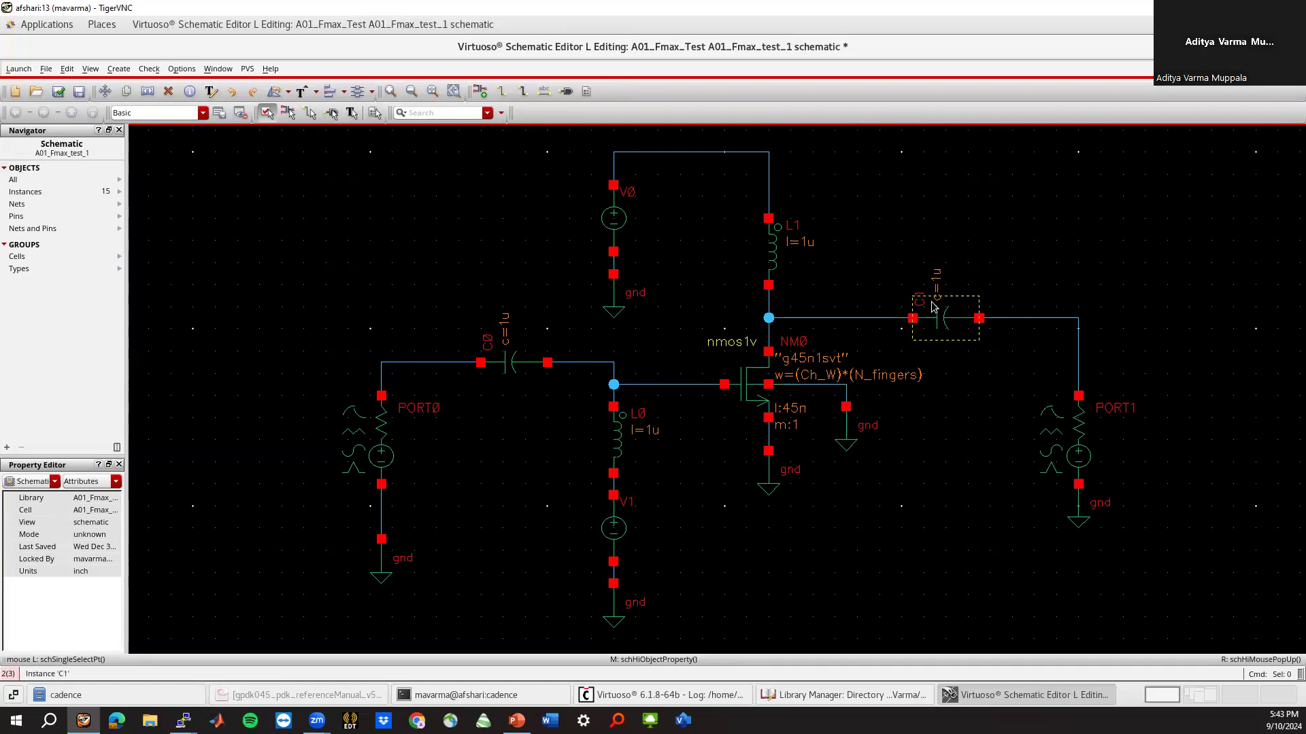
Set V0's DC voltage to 1.2 V and V1's DC voltage to the variable Vgate
left_click(614, 216)
key("q")
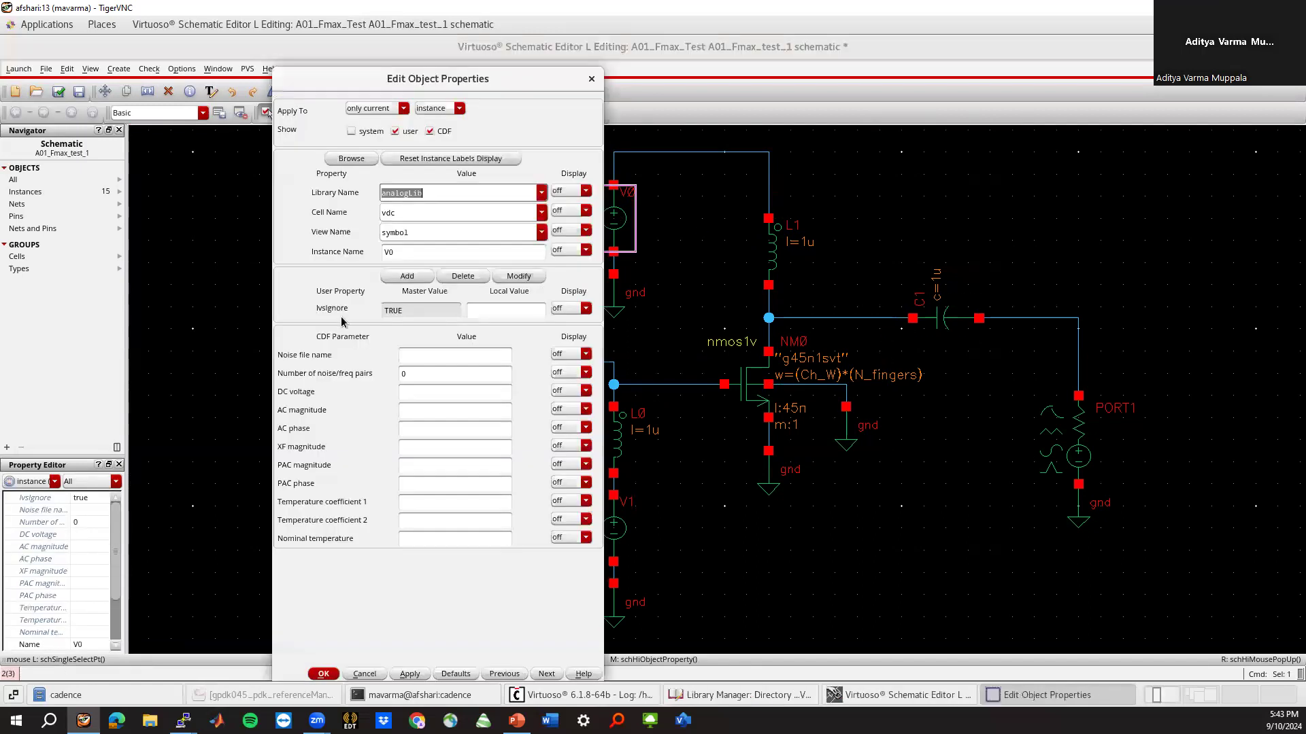
left_click(406, 388)
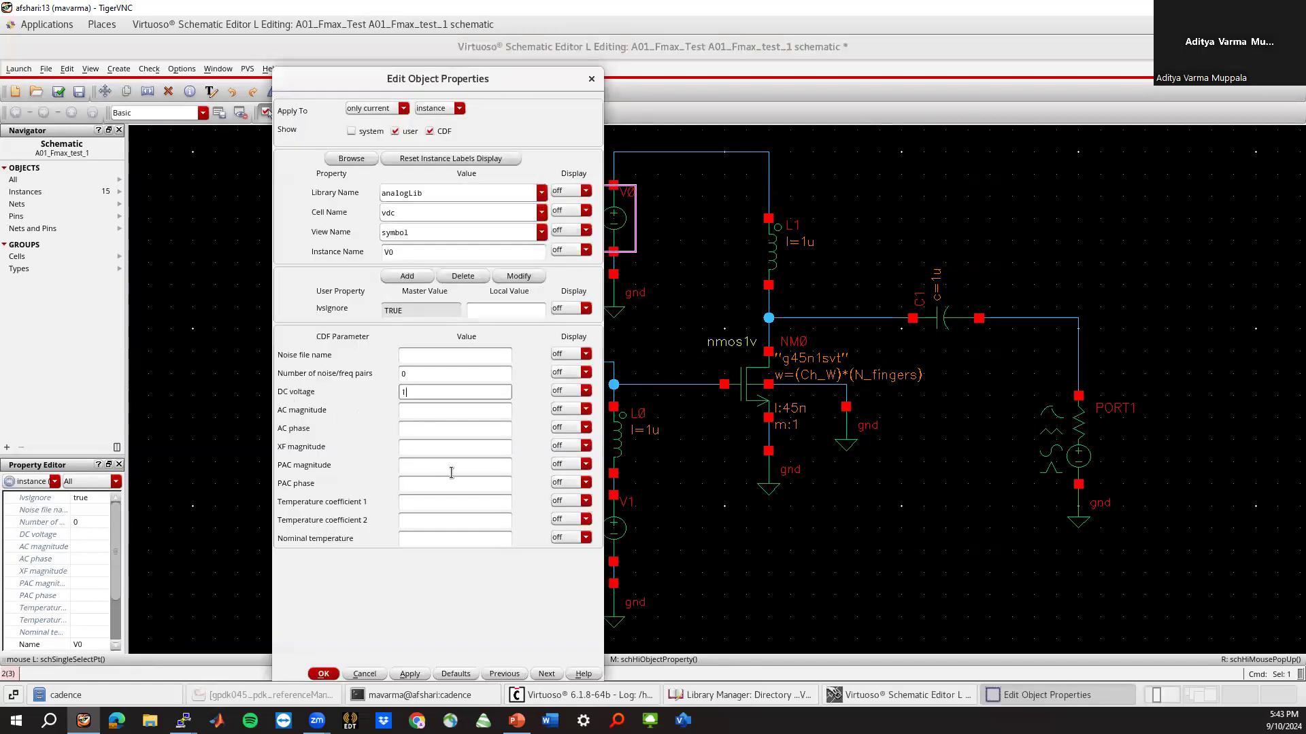
left_click(321, 673)
middle_click(623, 530)
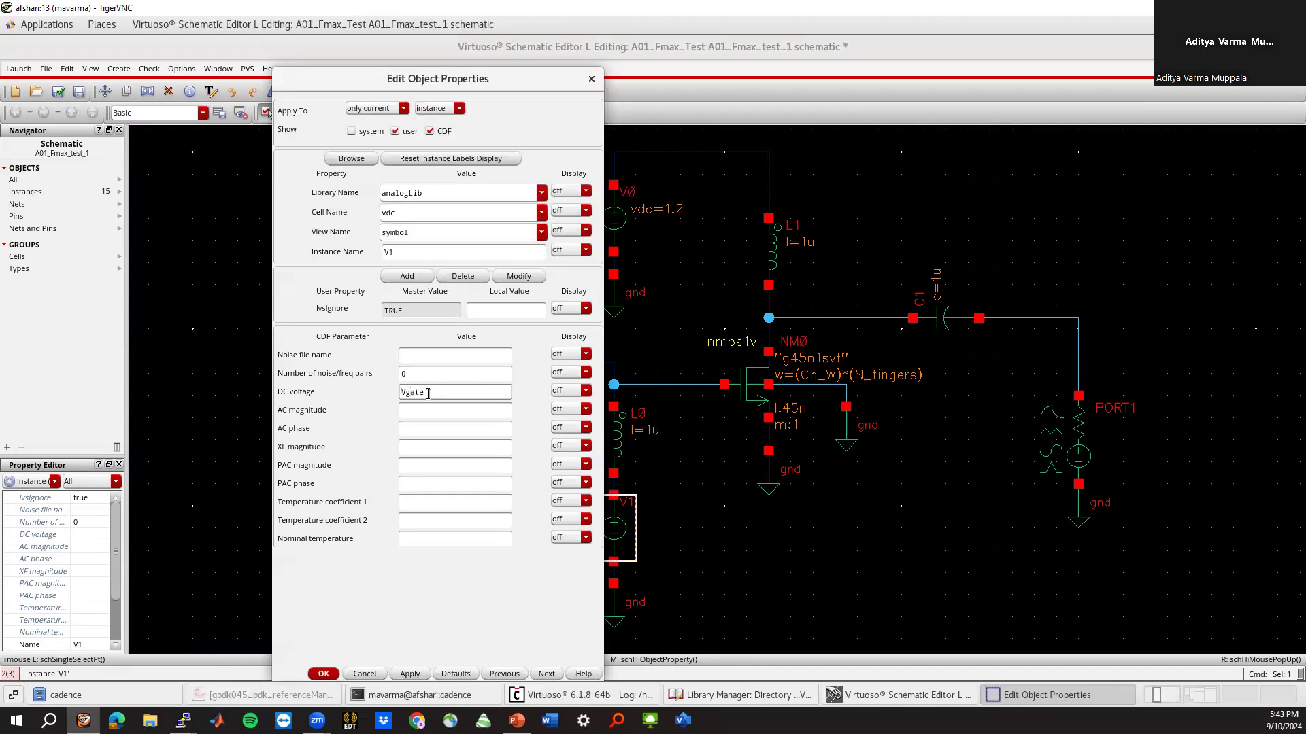
key("Return")
Check the DC voltage entered in the V0 source's properties
middle_click(627, 227)
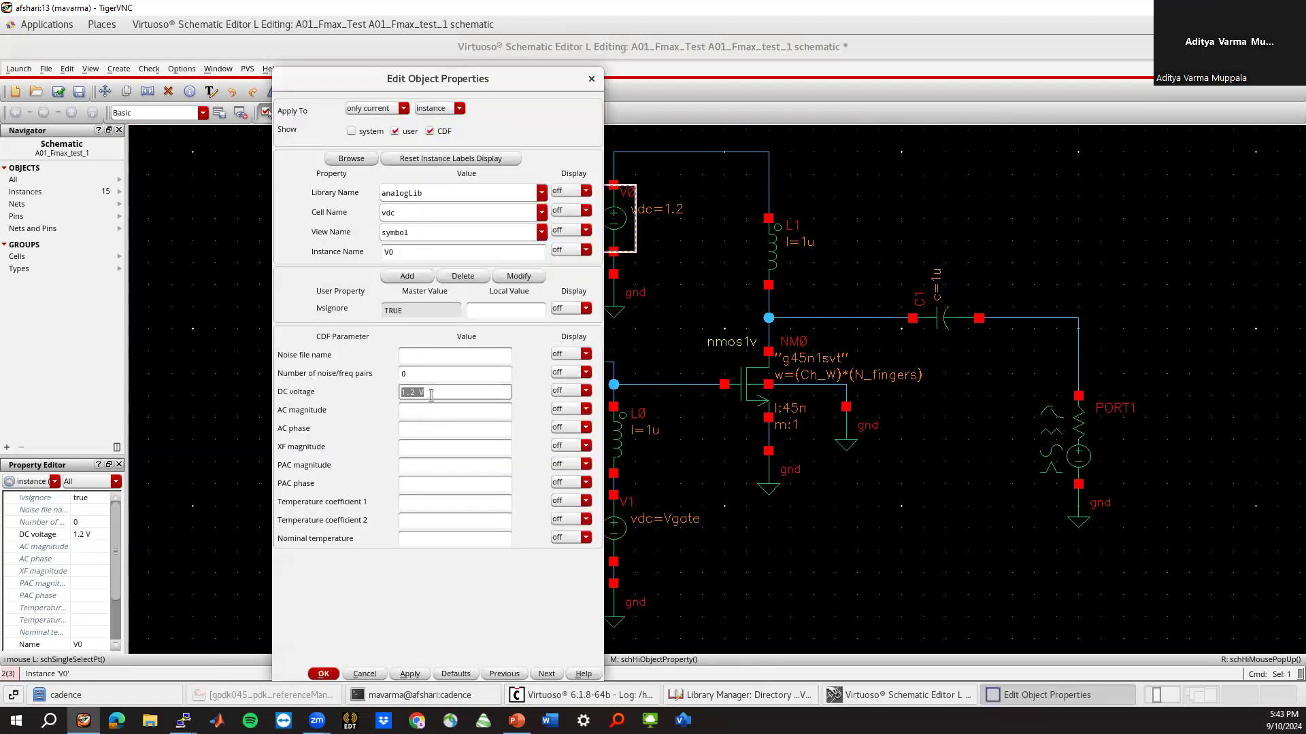
key("Return")
left_click(466, 271)
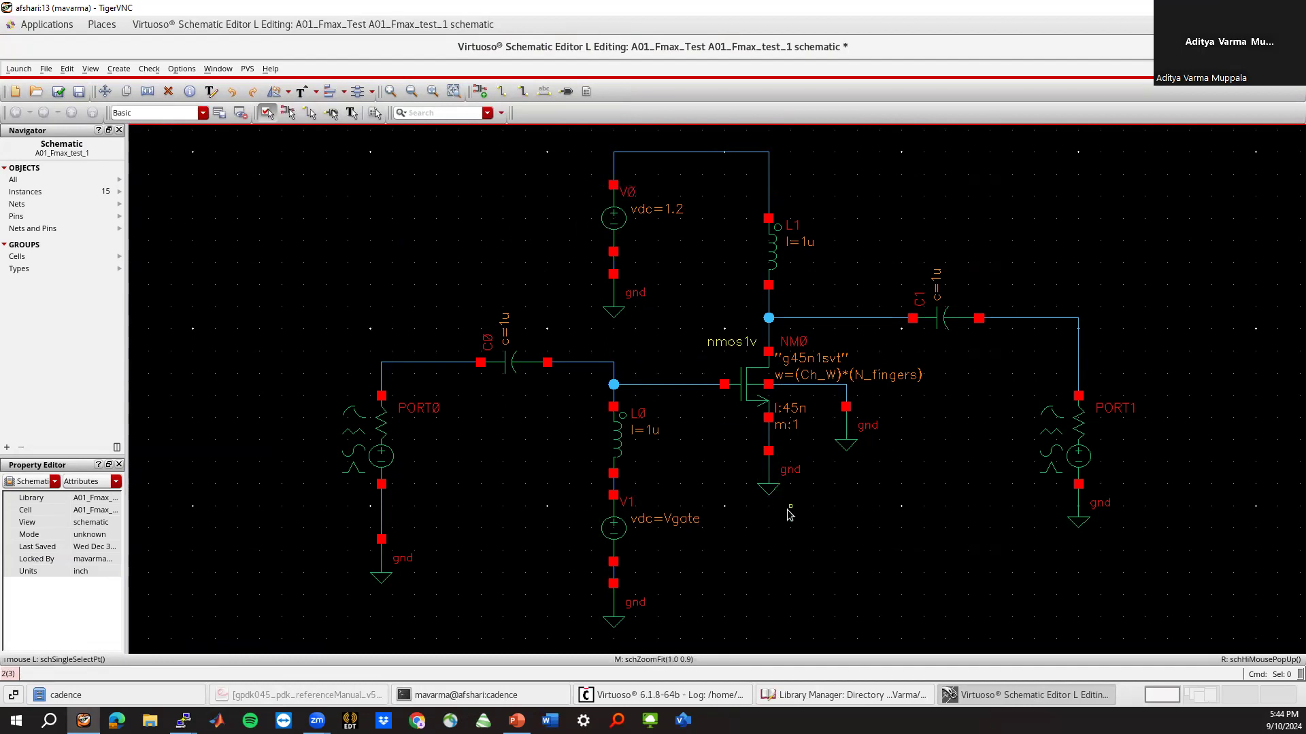
Check and save the schematic, and launch ADE L with its window placed over the middle of the schematic
left_click(59, 91)
left_click(12, 72)
left_click(27, 84)
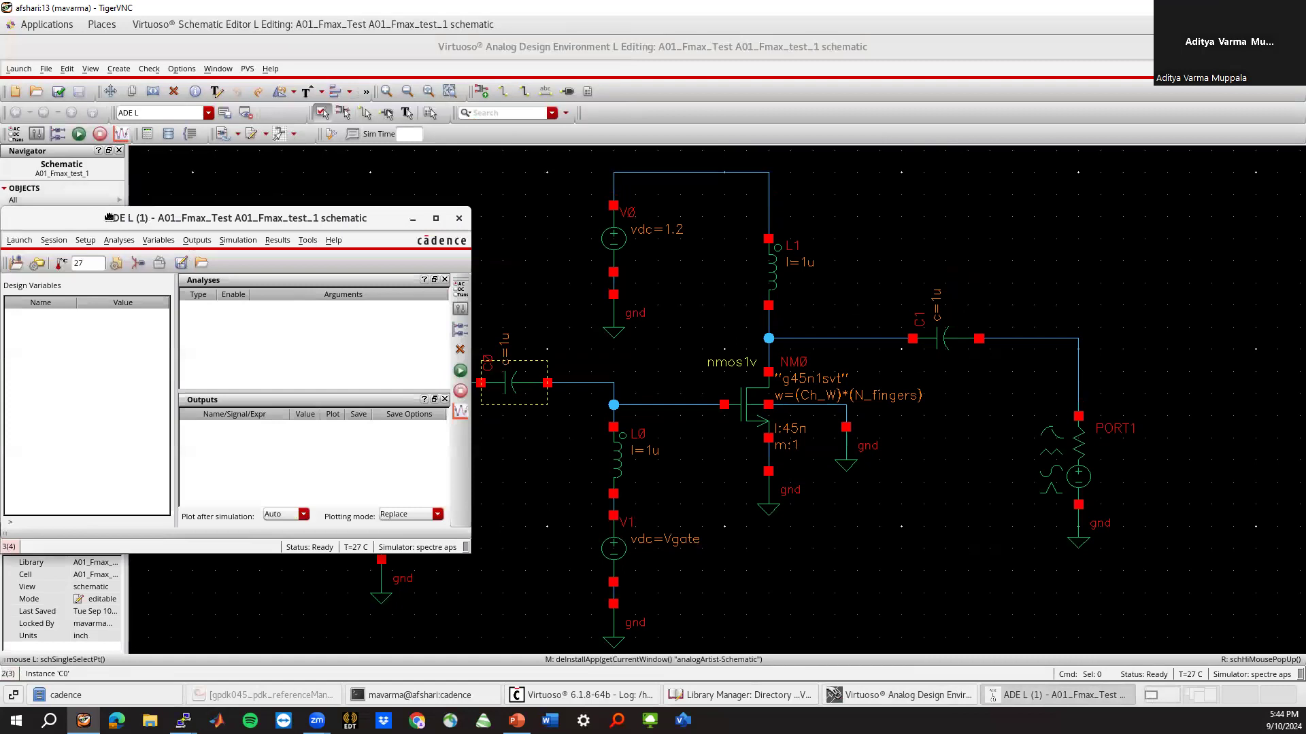
left_click_drag(113, 218, 432, 217)
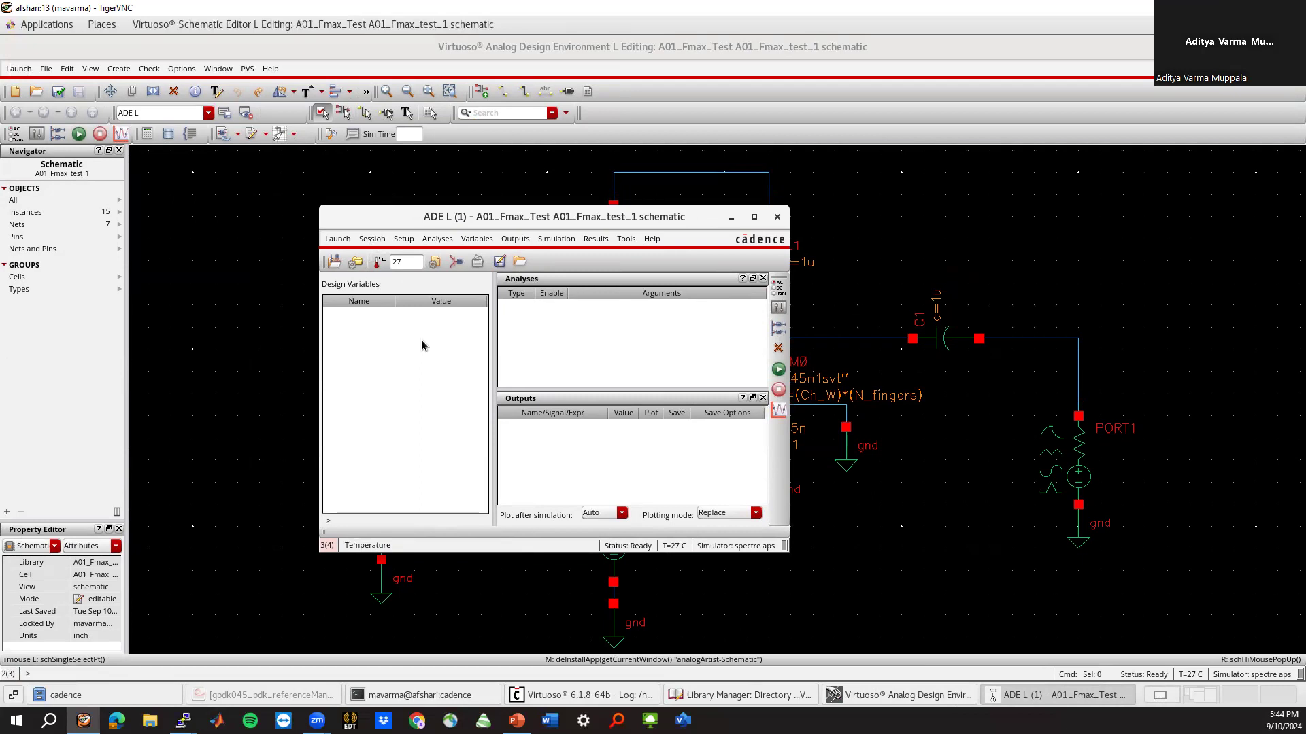
Set the simulation temperature to 60 °C and copy the design variables from the cellview
left_click(408, 261)
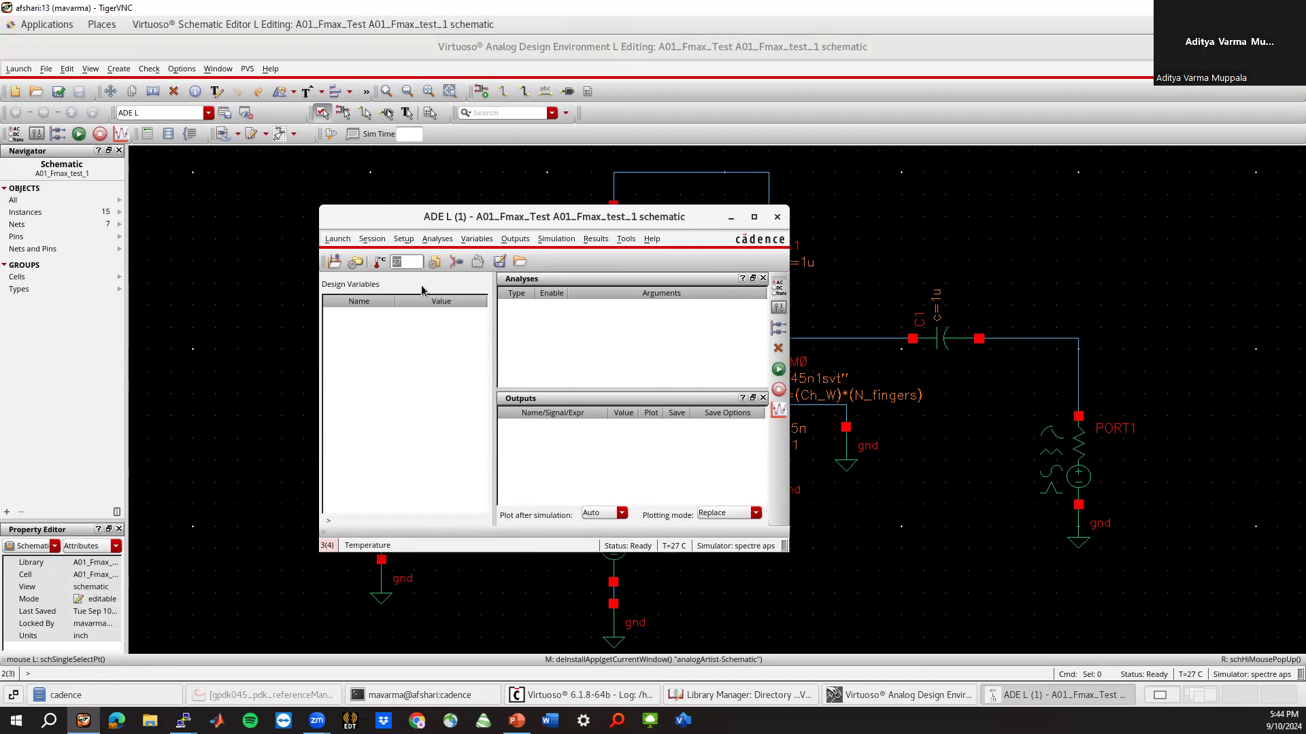
left_click(418, 380)
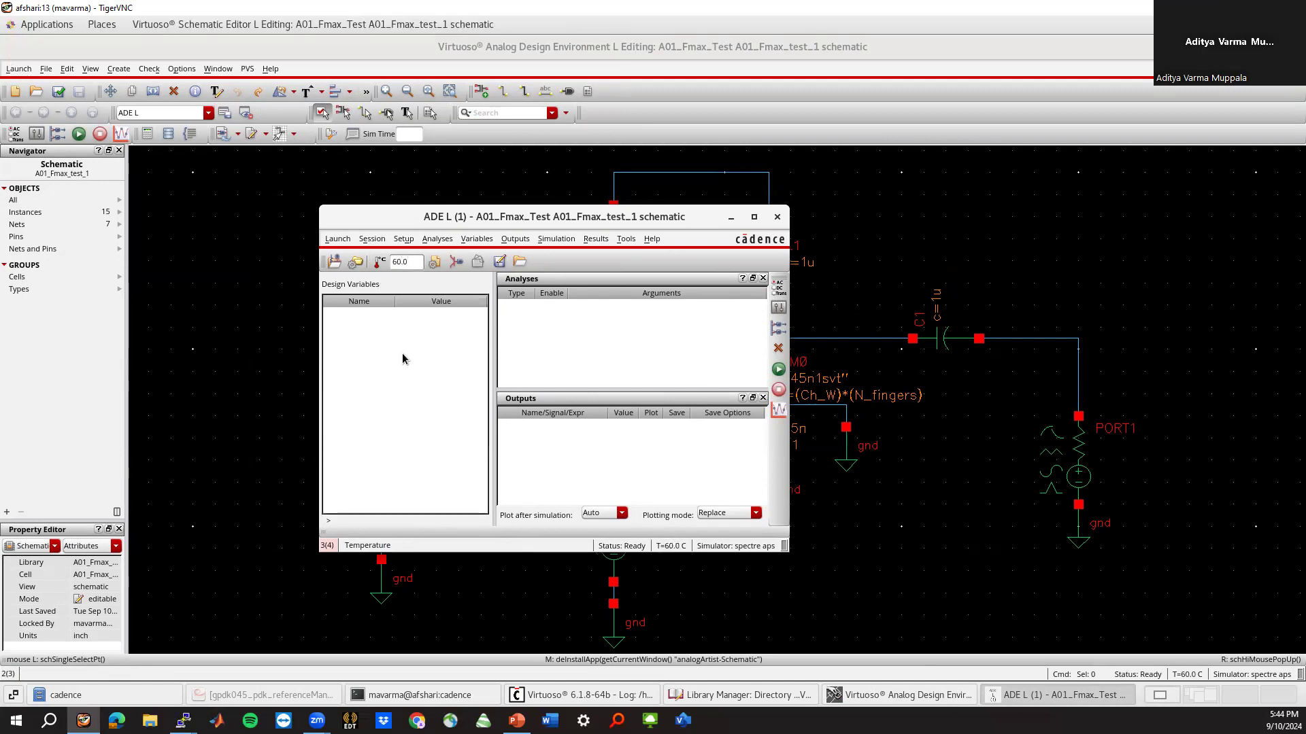
right_click(379, 334)
left_click(410, 345)
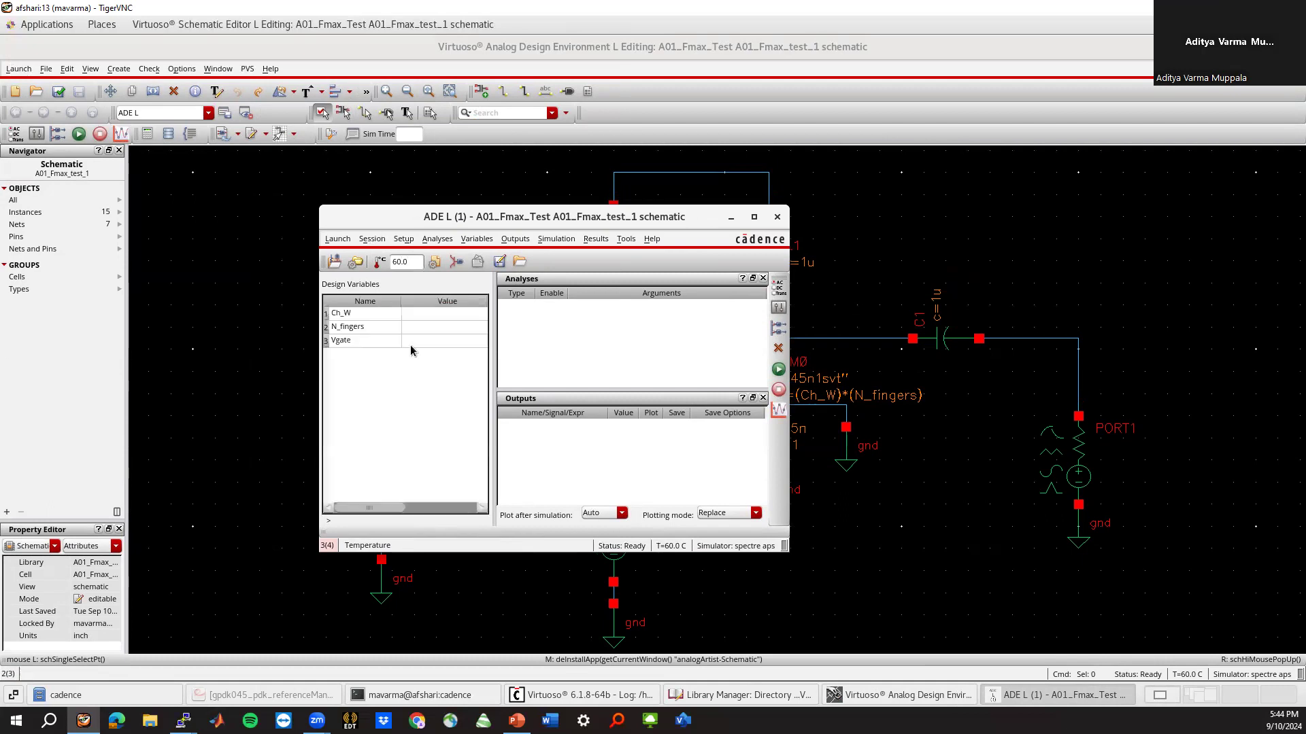
Set the design variables Ch_W to 1u, N_fingers to 5 and Vgate to 500m
left_click(422, 313)
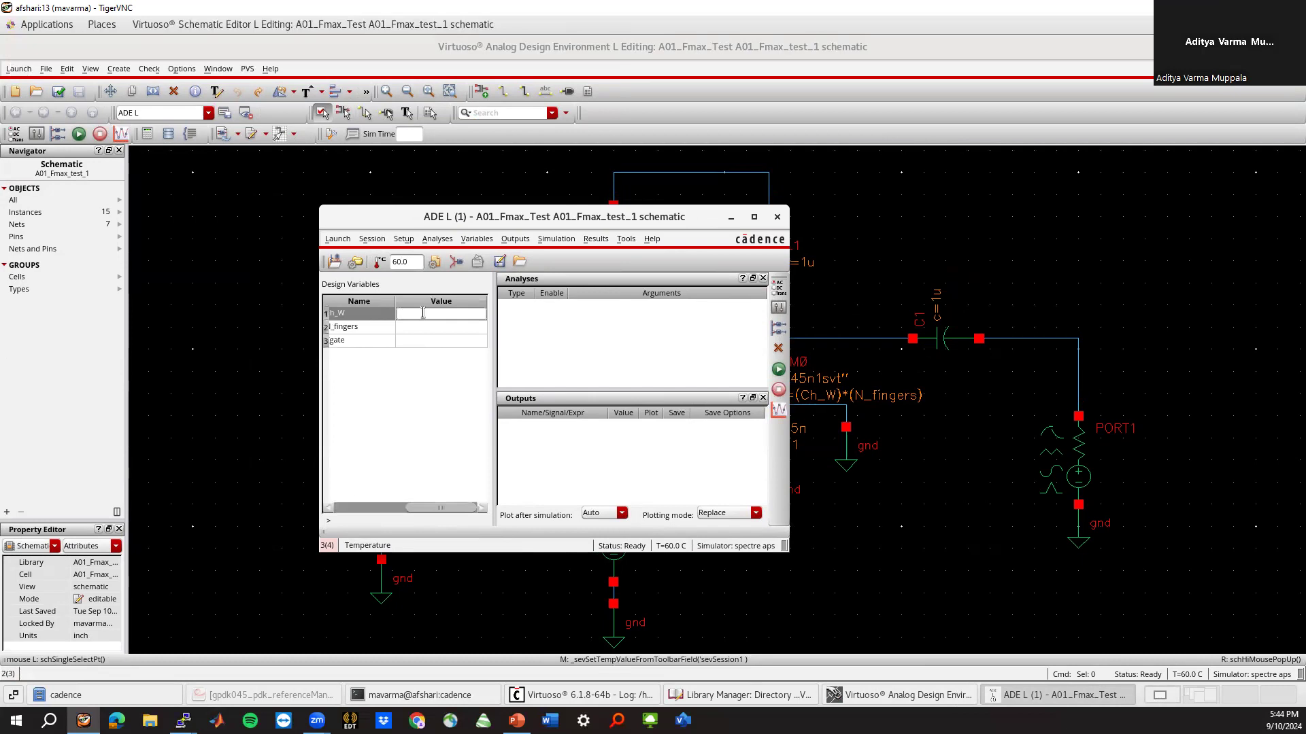
type("1u")
key("Return")
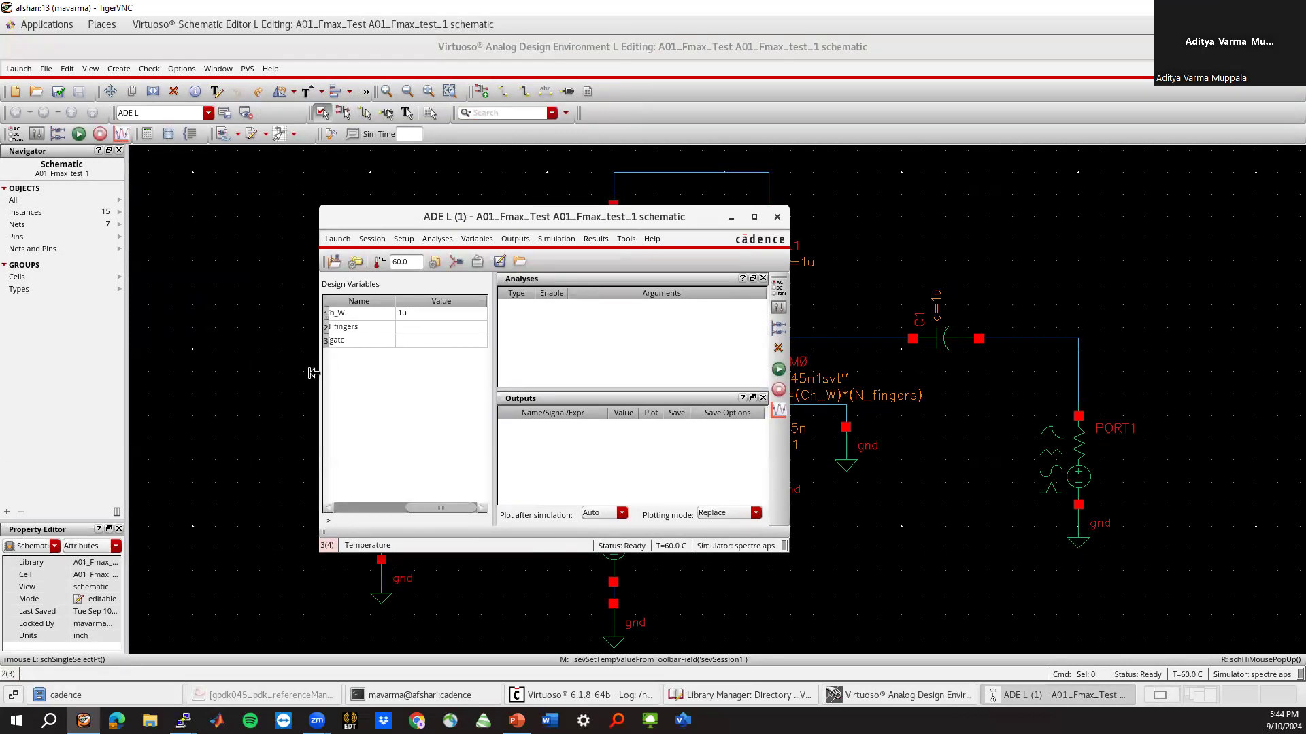
left_click_drag(320, 374, 278, 374)
left_click(398, 328)
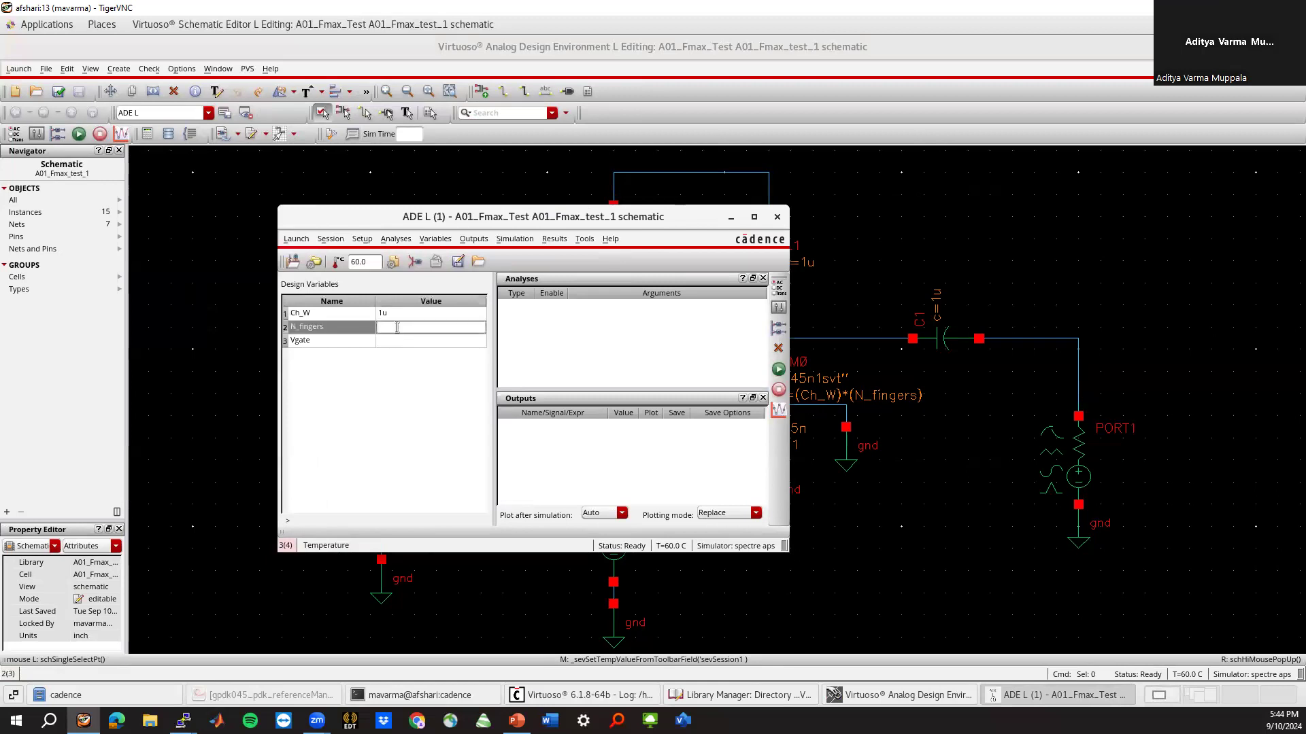
type("5")
key("Return")
left_click(397, 340)
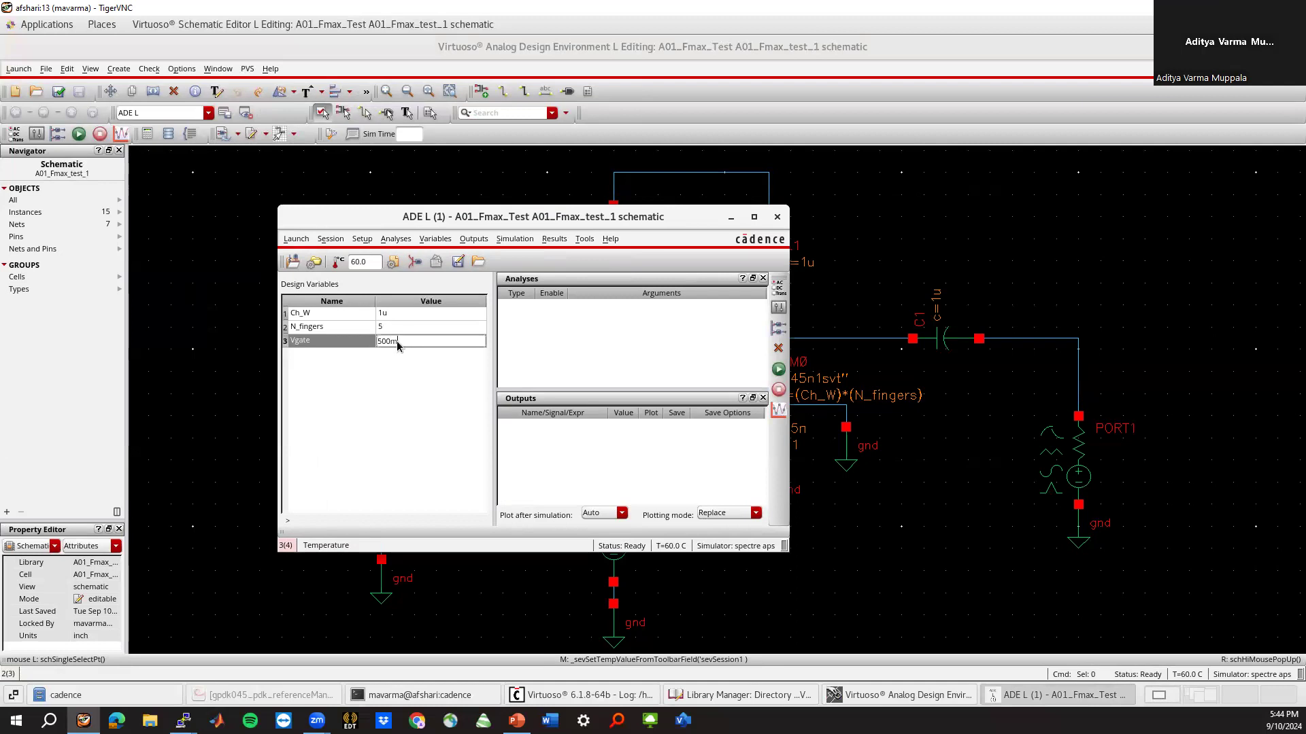
key("Return")
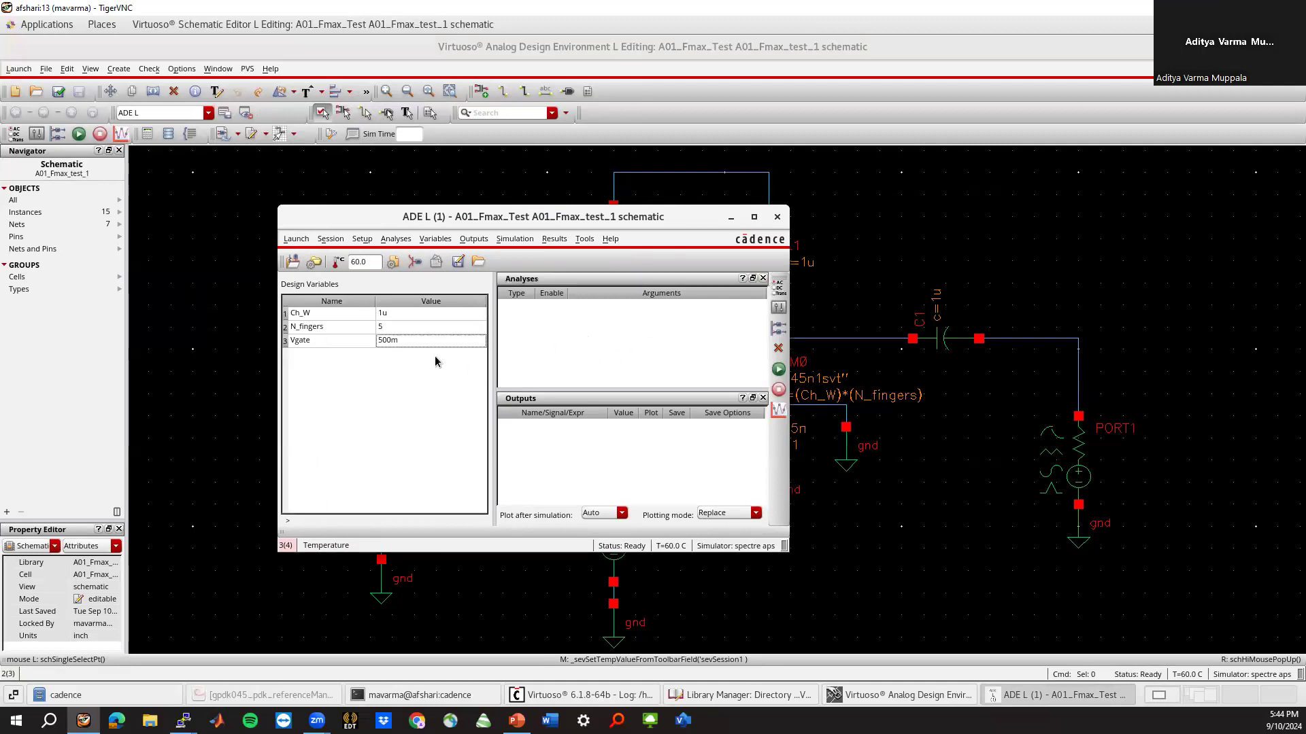
Add a dc analysis with the DC operating point saved
left_click(395, 239)
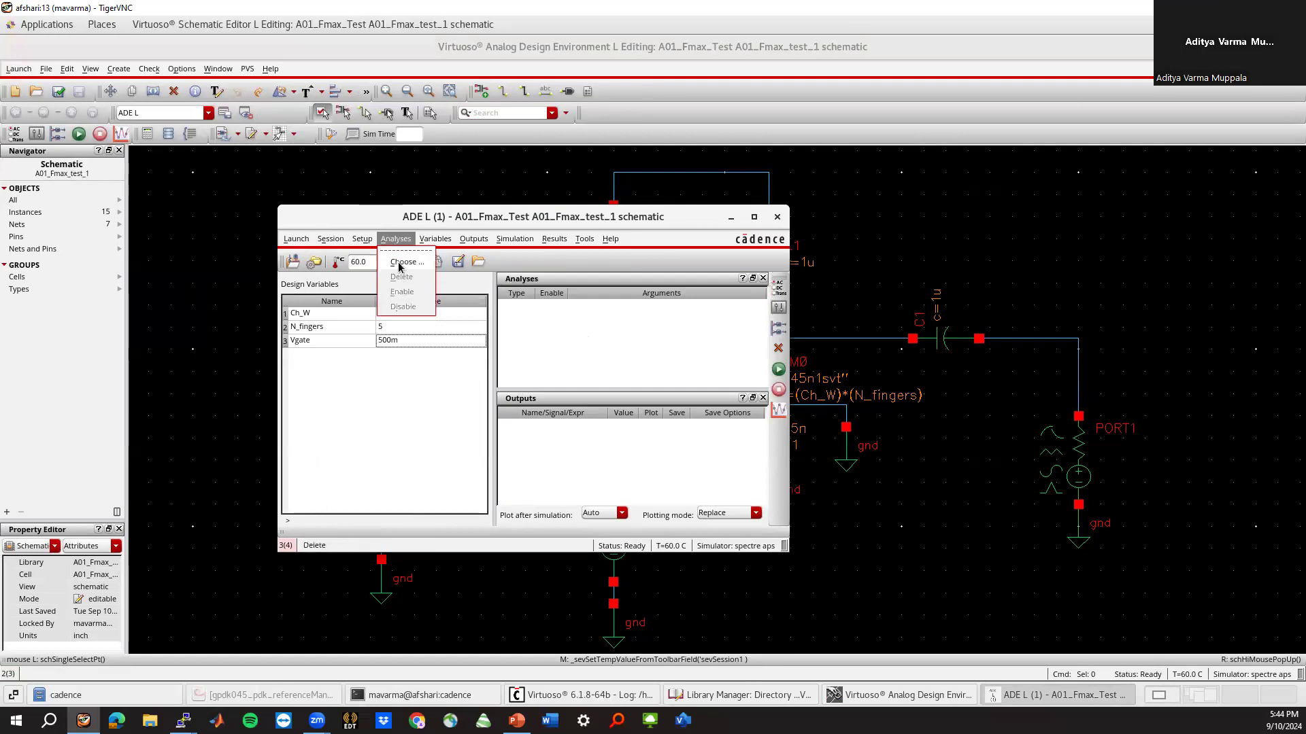
left_click(404, 262)
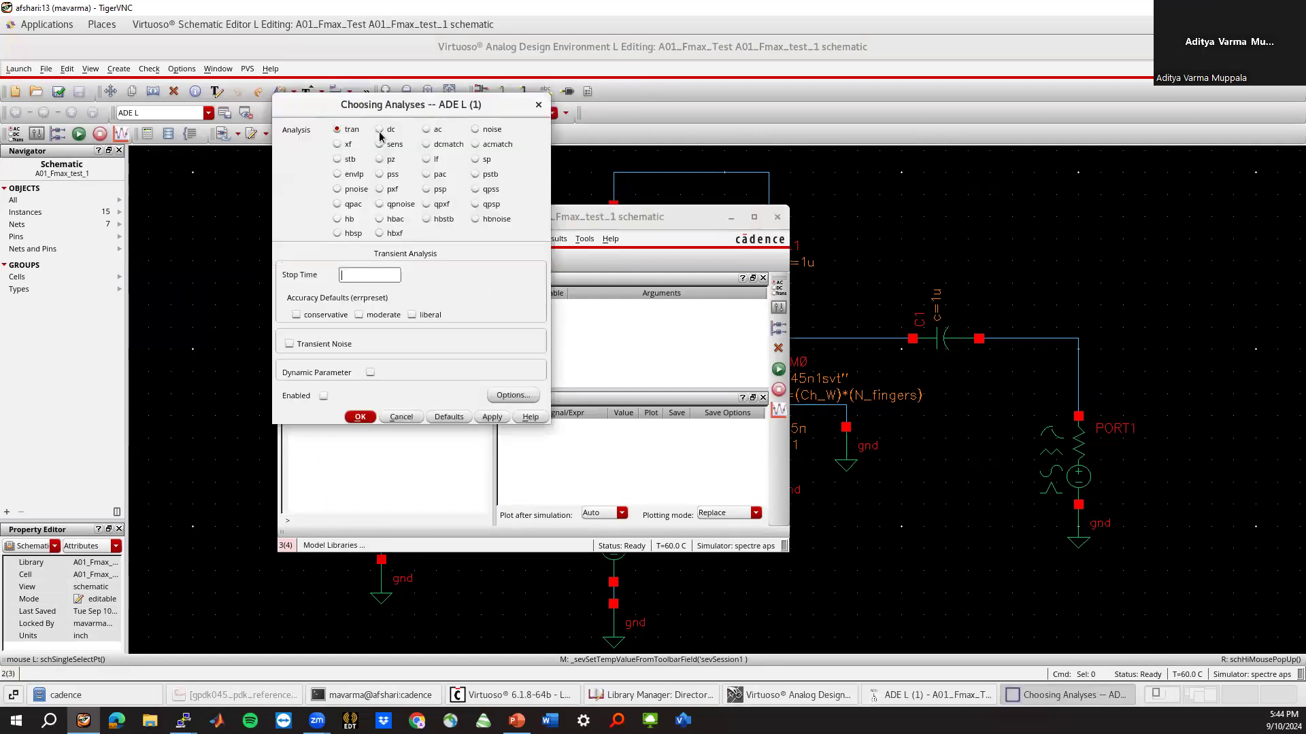
left_click(379, 130)
left_click(404, 270)
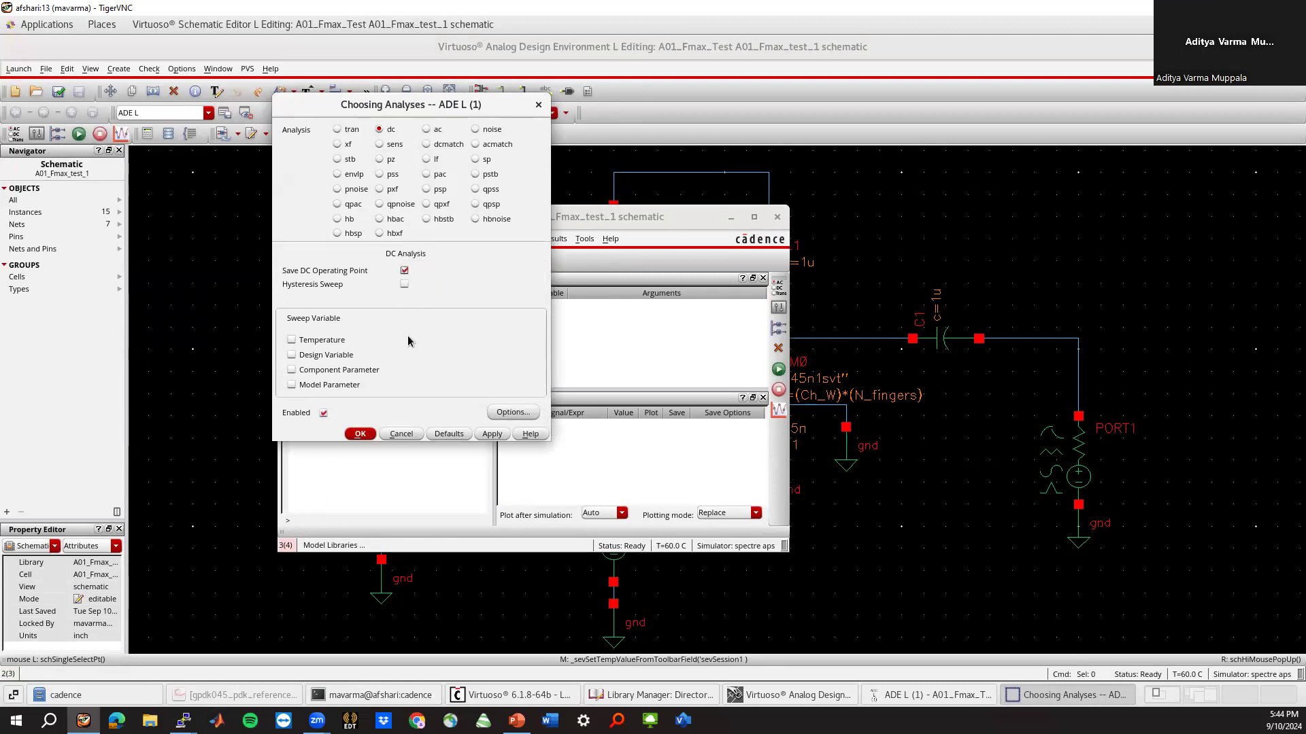
left_click(361, 434)
Choose an sp analysis and select PORT0 and PORT1 from the schematic as its ports
left_click(398, 239)
left_click(412, 261)
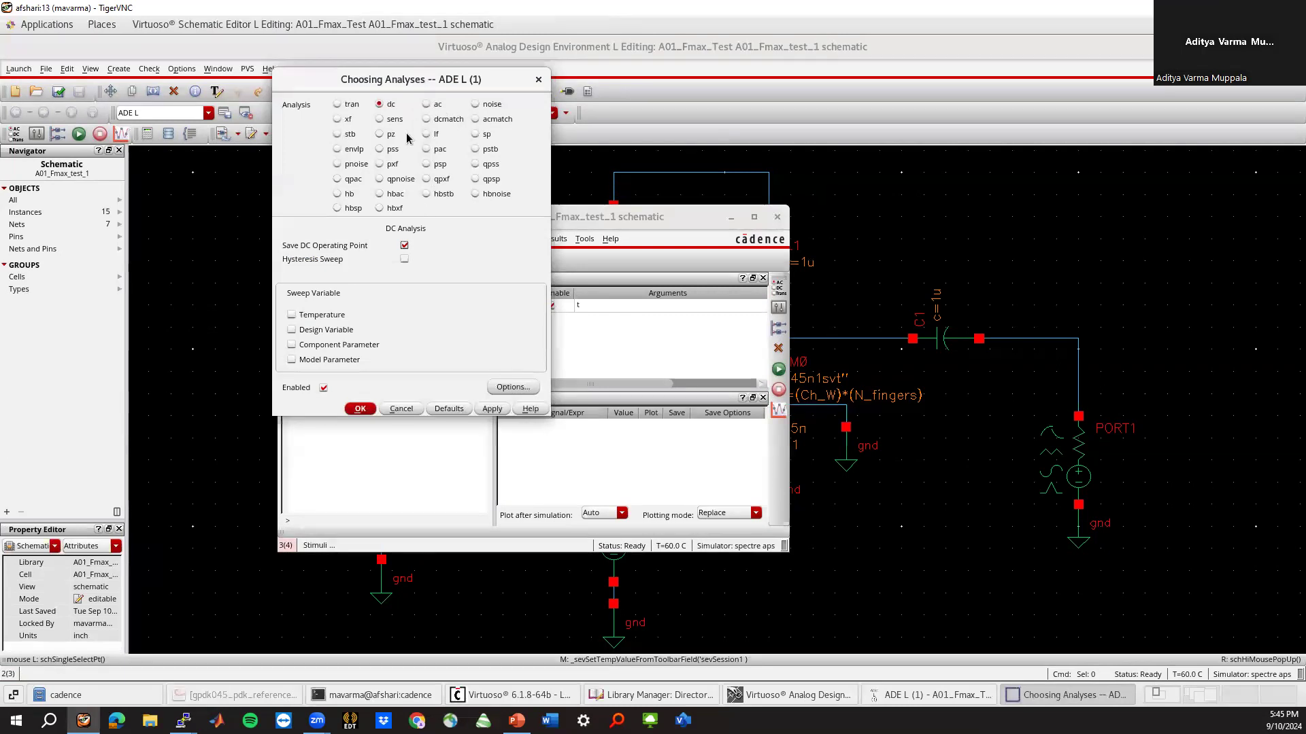
left_click(480, 133)
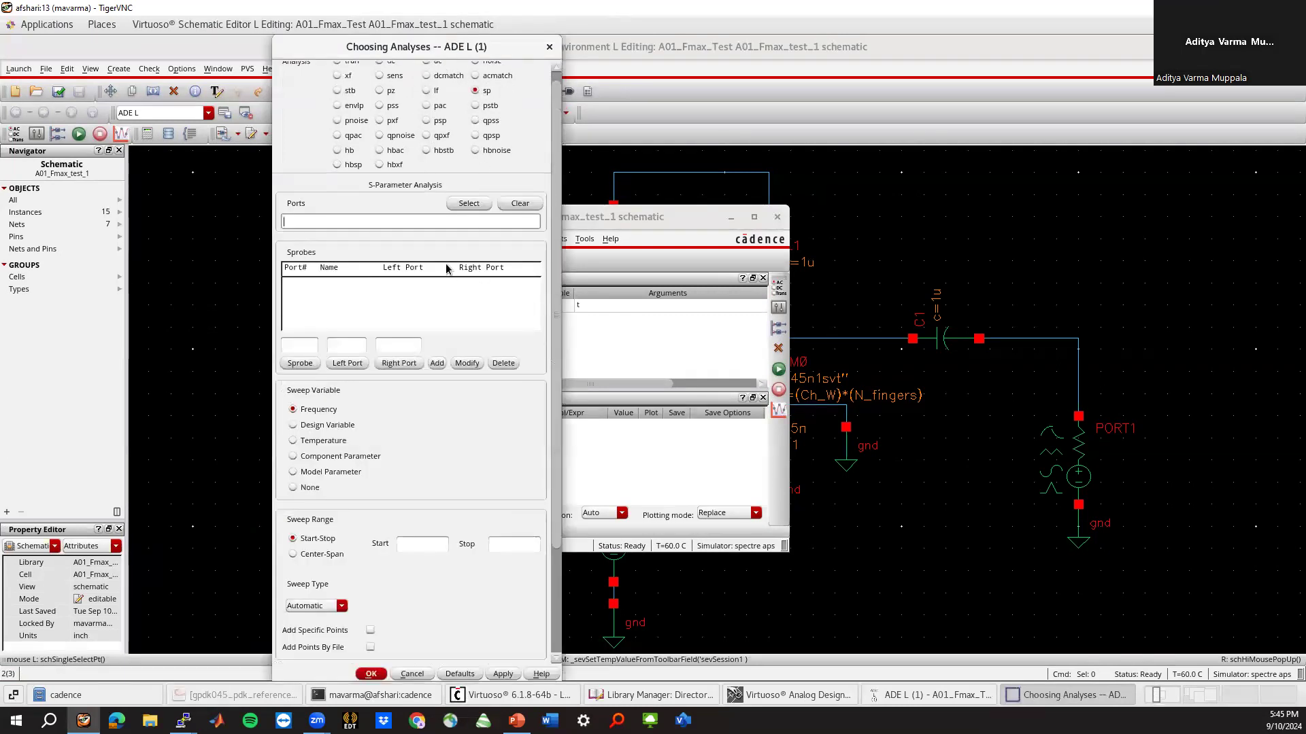
left_click(462, 204)
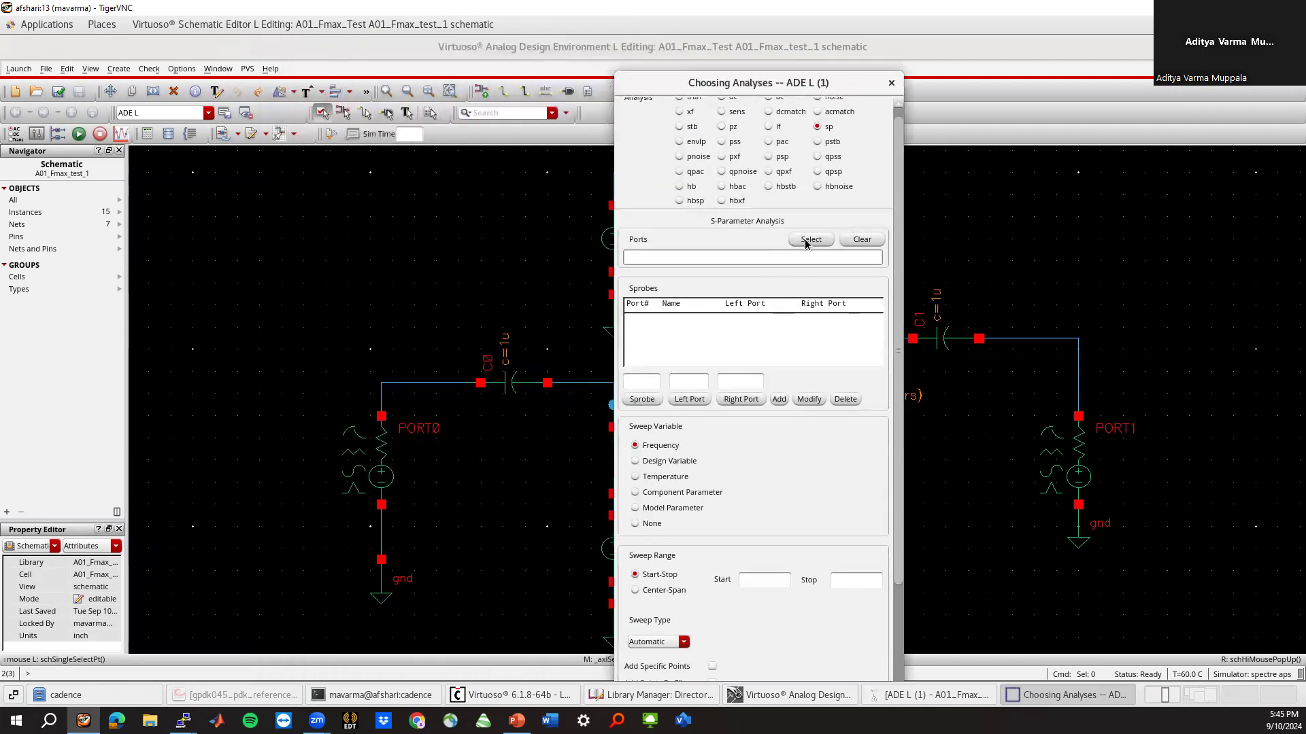
left_click(807, 240)
left_click(381, 456)
left_click(1080, 468)
key("Escape")
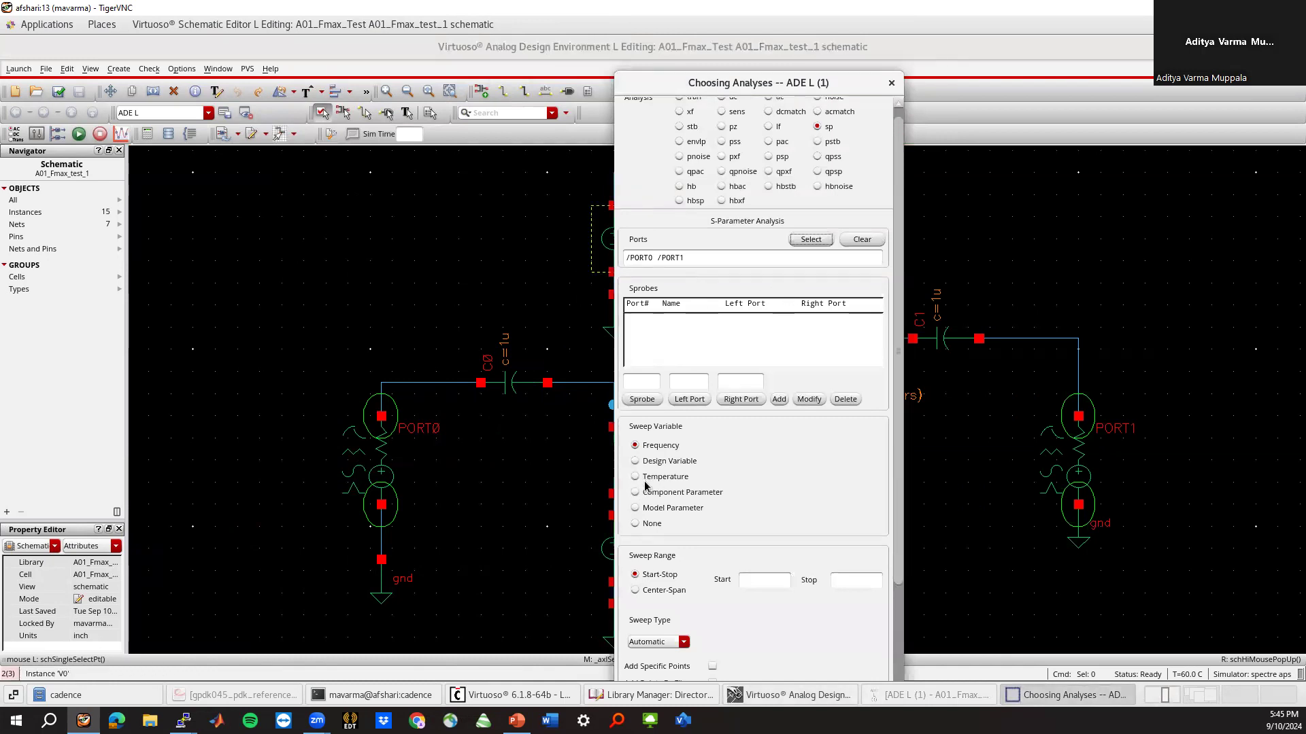
Set the S-parameter frequency sweep range from 10G to 400G
left_click(753, 585)
left_click(850, 586)
scroll(897, 473, "down", 2)
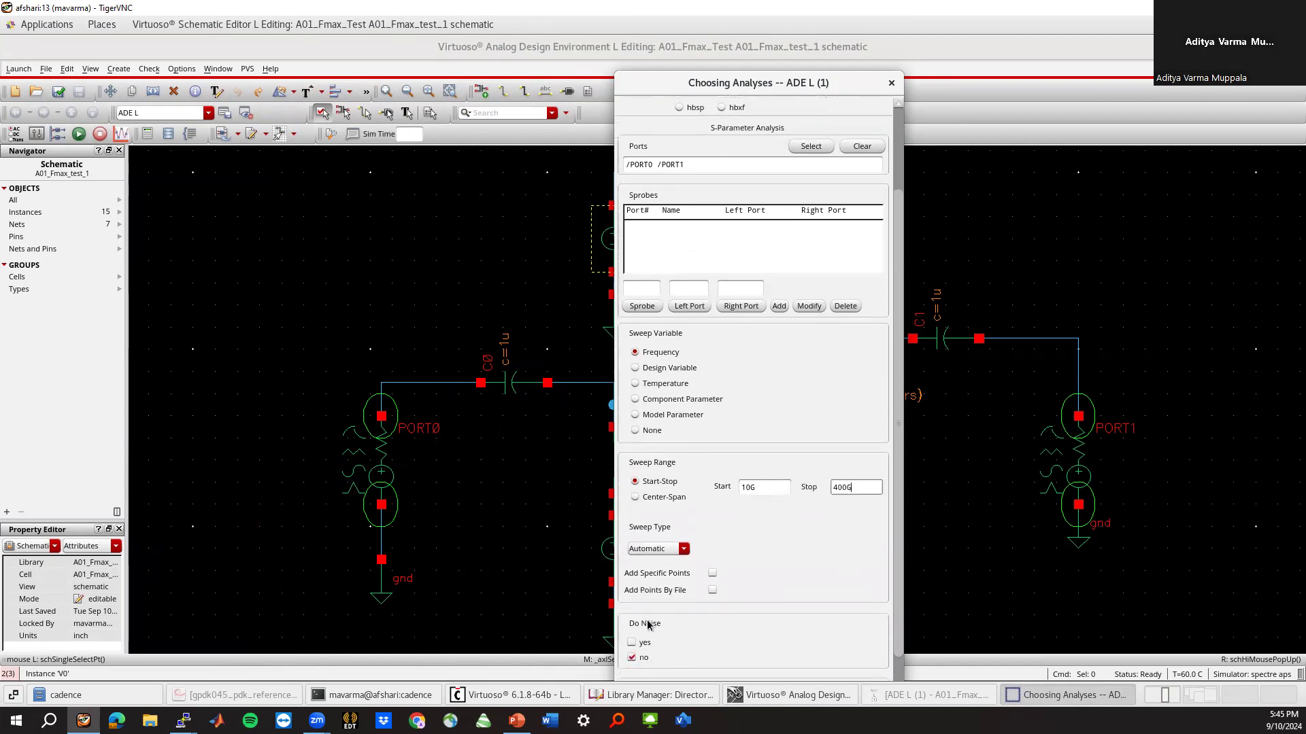
Enable noise in the sp analysis with PORT1 as output port and PORT0 as input port, and accept the analysis
scroll(640, 647, "down", 1)
mouse_move(734, 73)
left_mouse_down()
mouse_move(726, 105)
mouse_move(720, 84)
left_mouse_up()
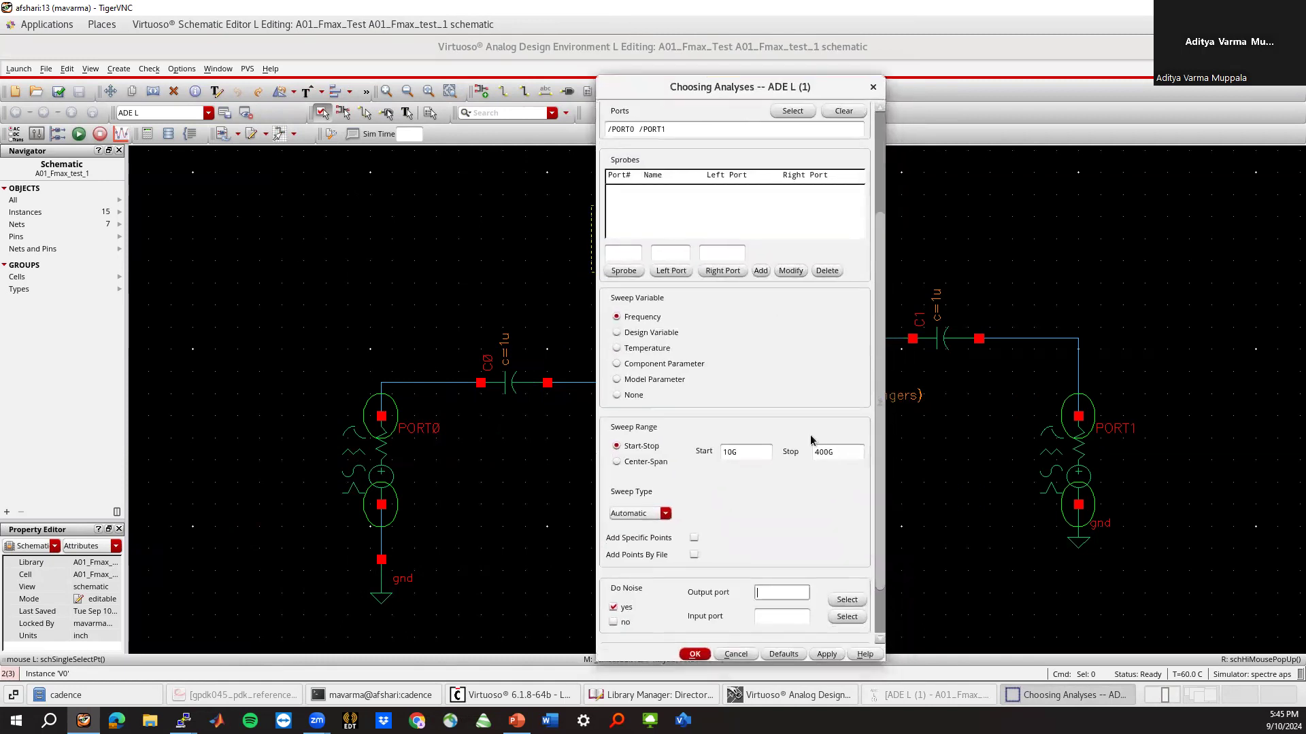
left_click(846, 599)
left_click(1032, 474)
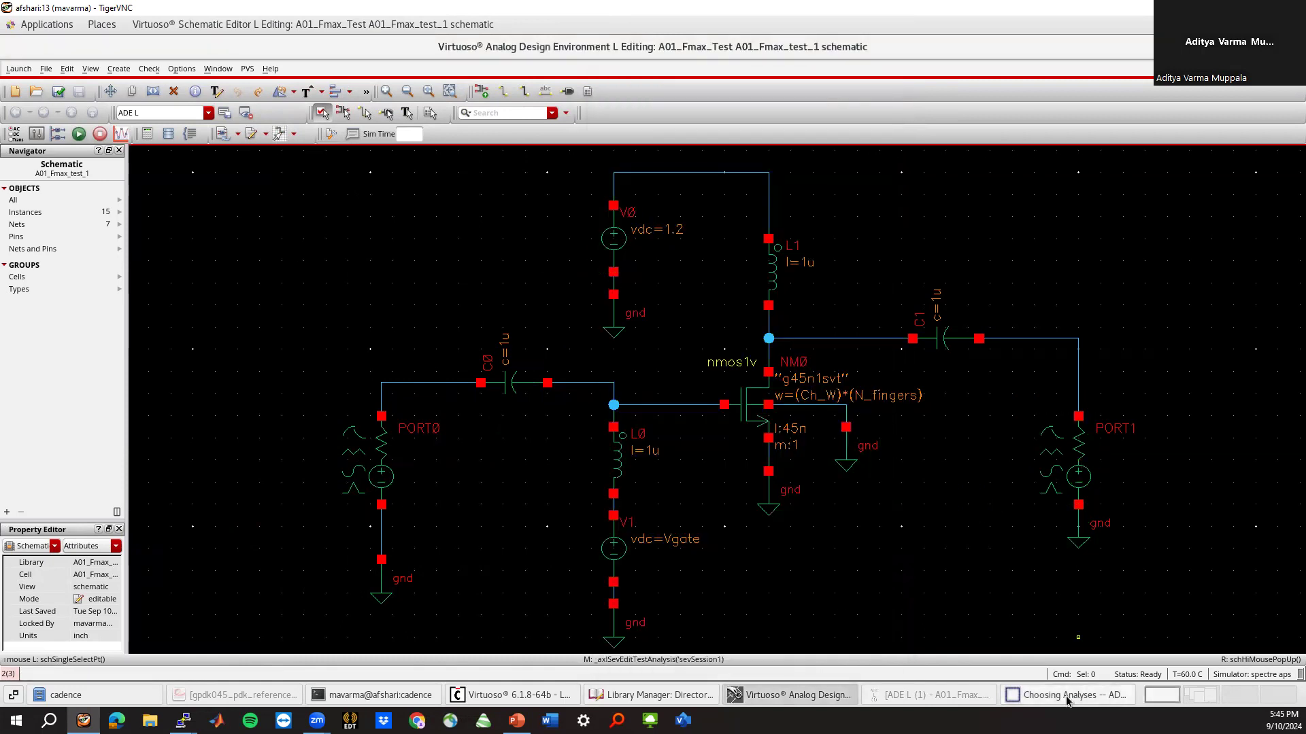
left_click(847, 619)
left_click(1095, 697)
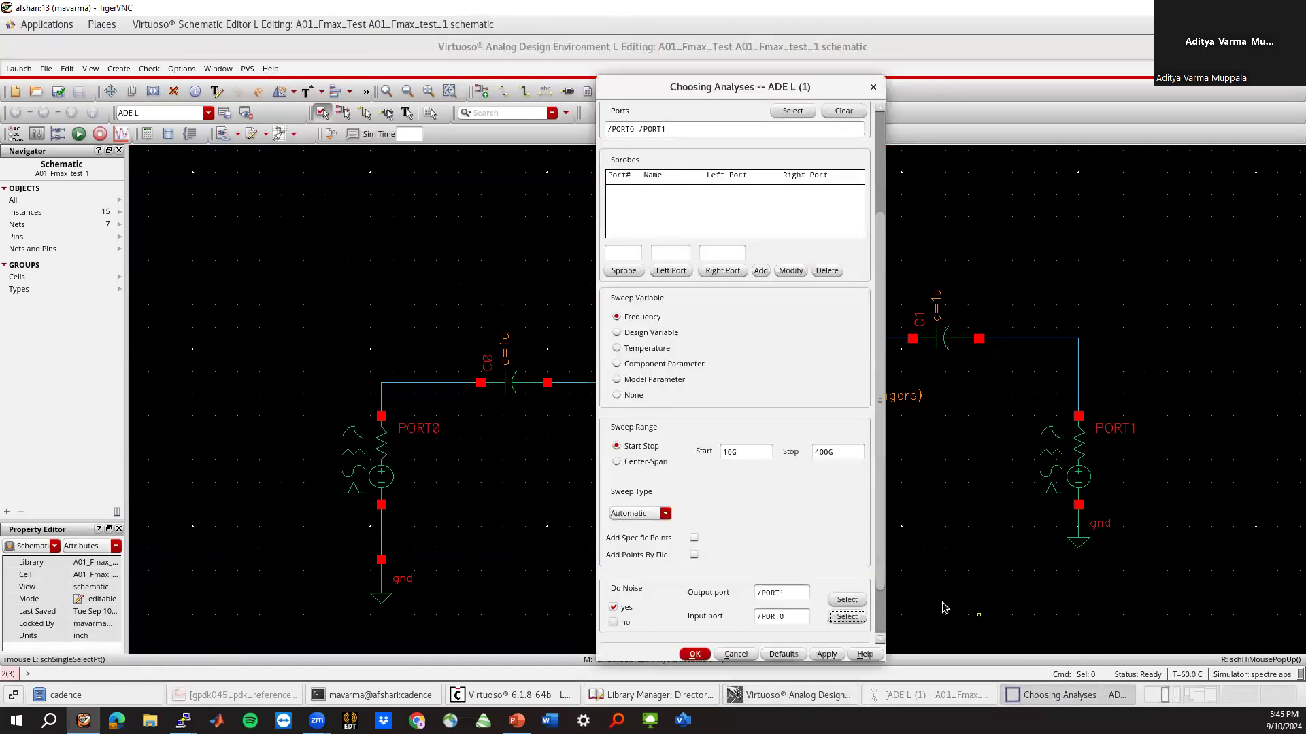
left_click_drag(882, 521, 876, 565)
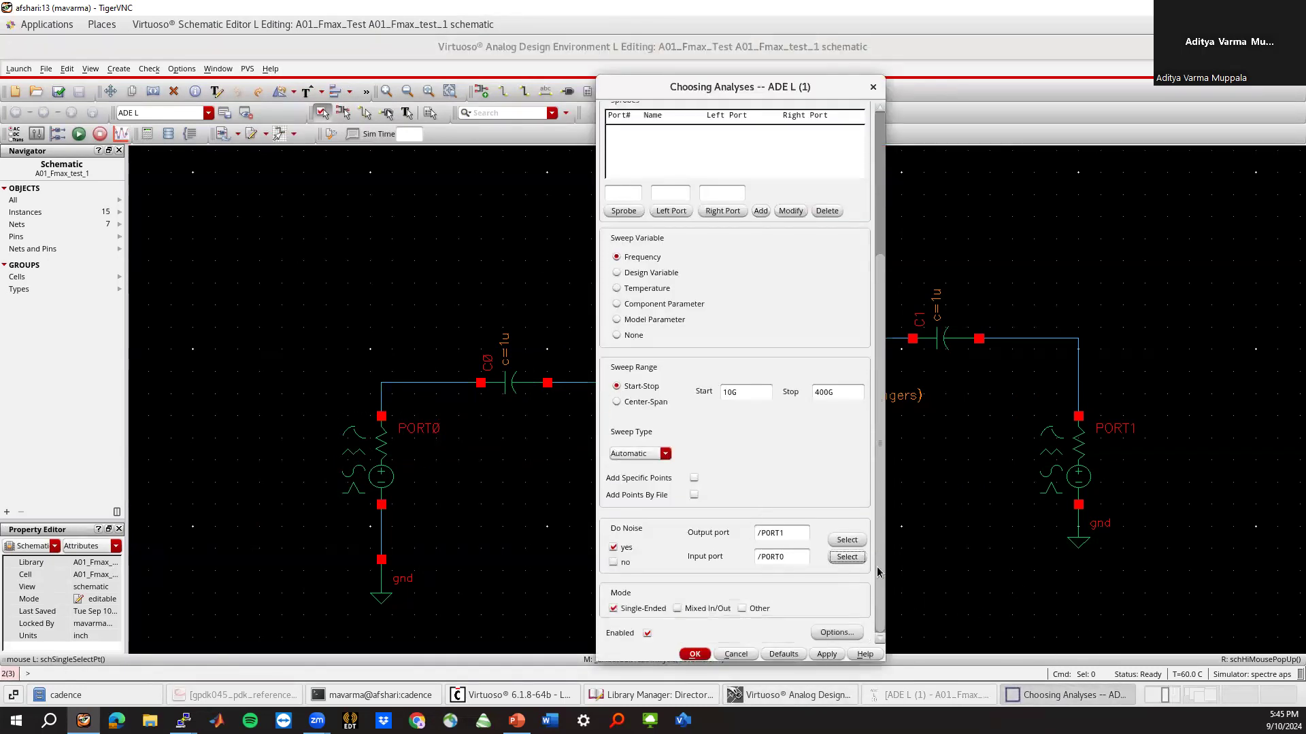
left_click(694, 654)
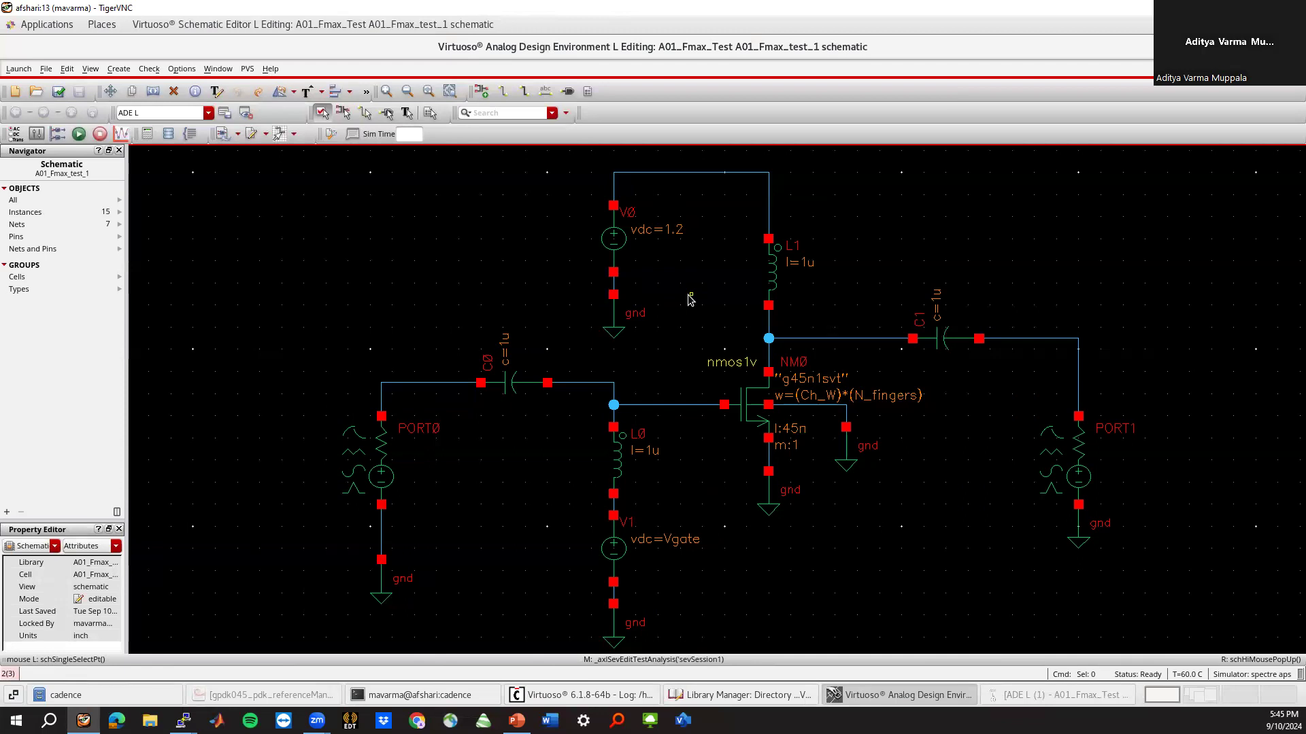
Check and save the schematic, run the simulation from ADE L, and minimize the output log
key("f")
key("shift+x")
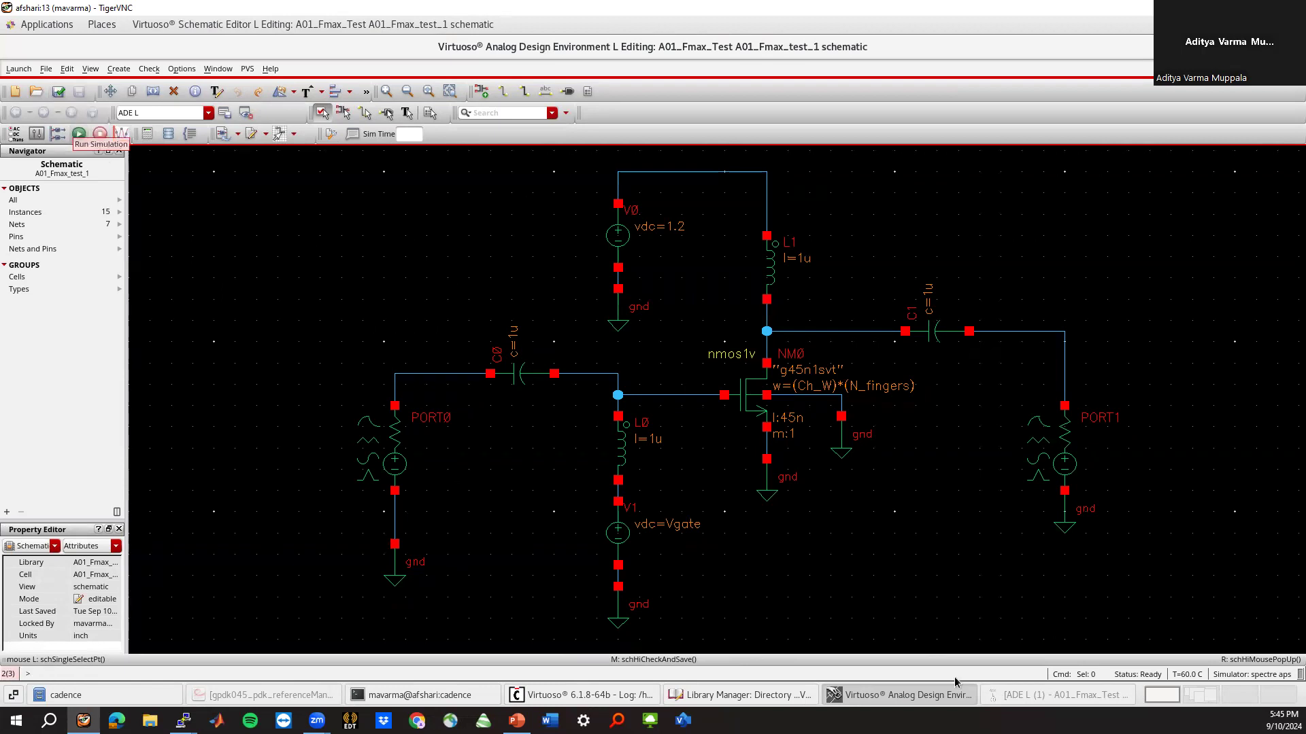
left_click(1055, 700)
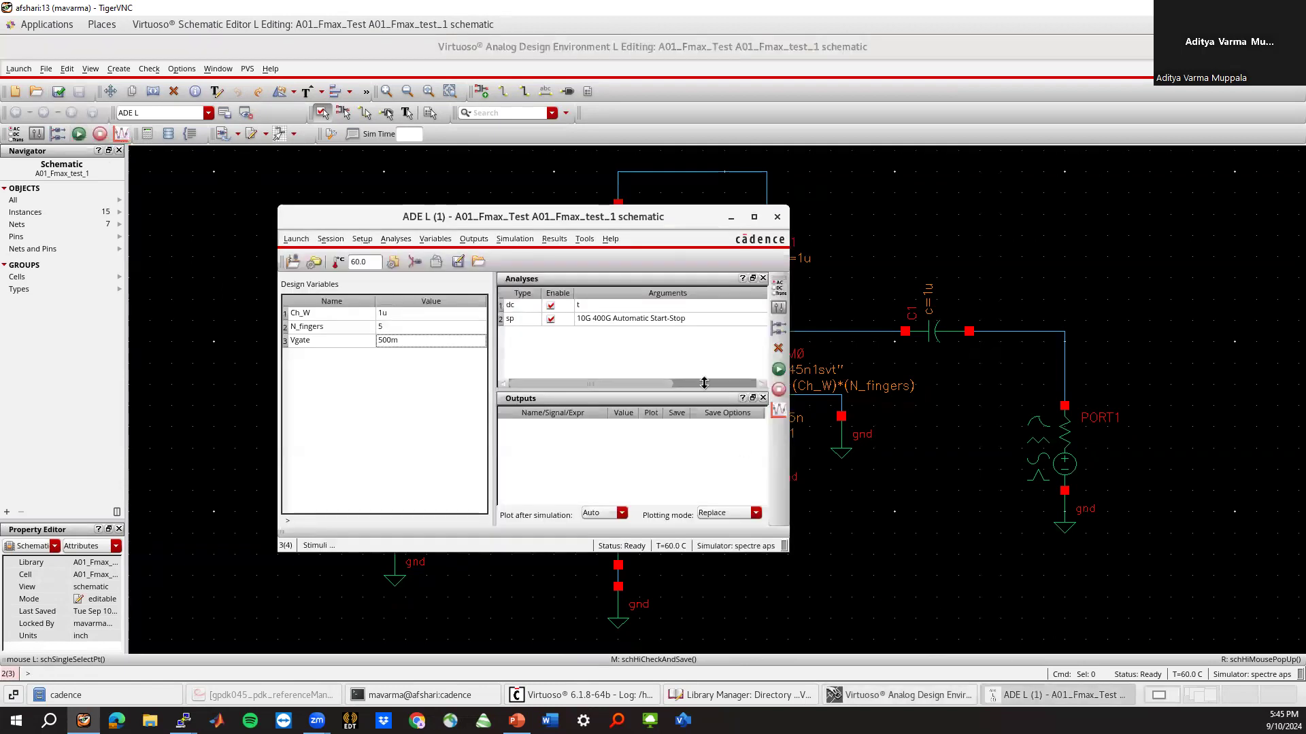
left_click(779, 370)
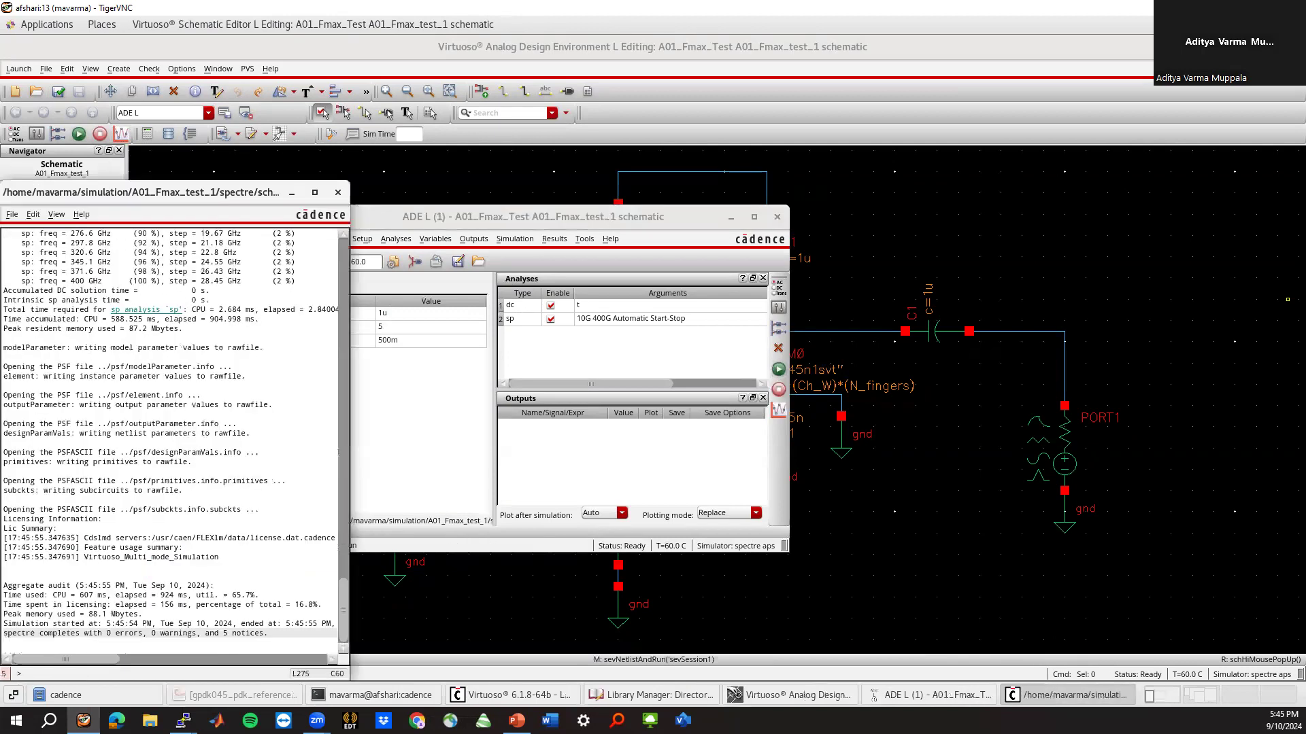
left_click(292, 193)
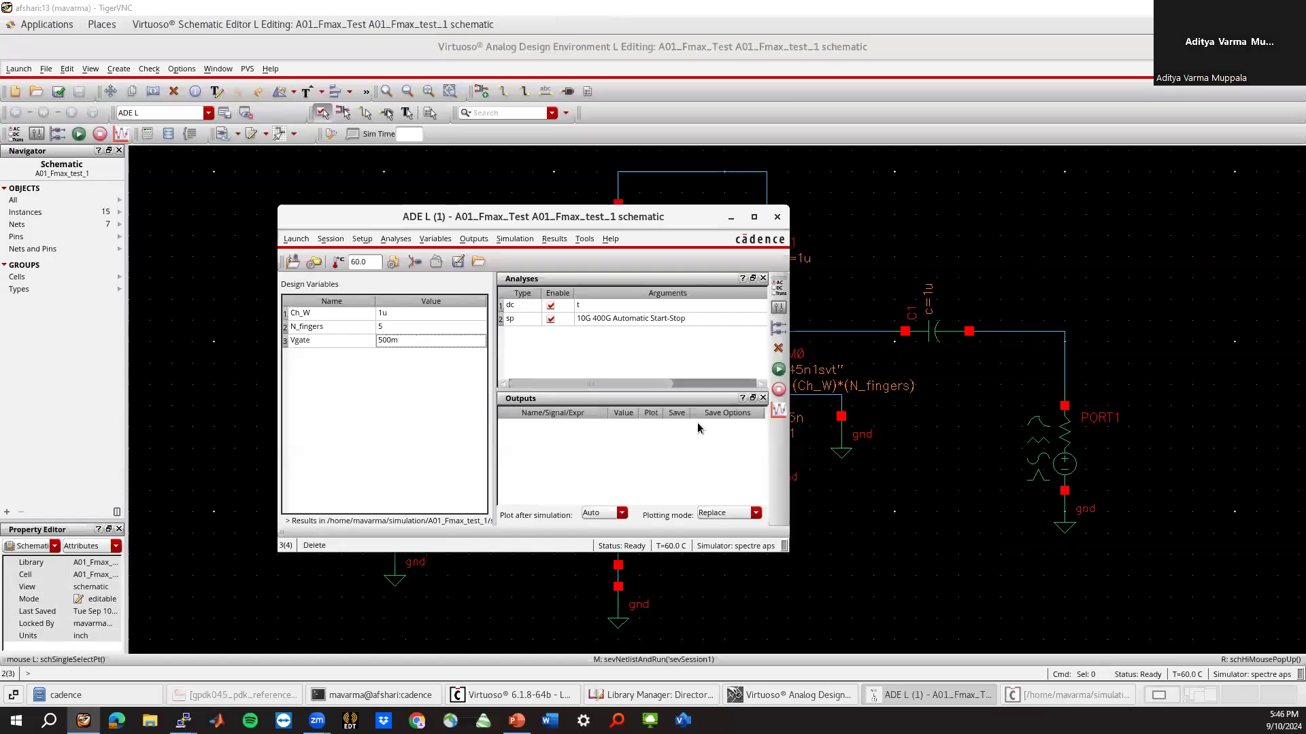
Review the Spectre output log for errors, warnings and the simulation options, and minimize it again
left_click(1083, 696)
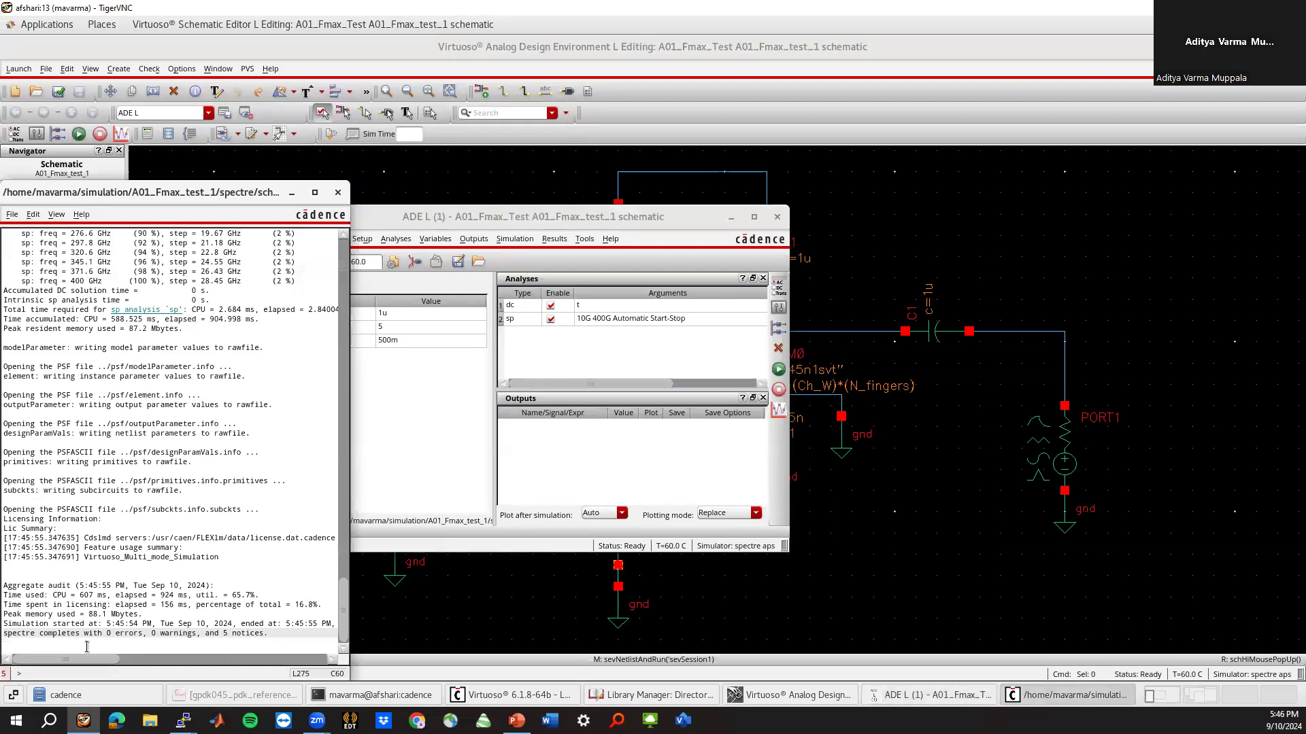
left_click_drag(111, 633, 266, 631)
left_click(271, 638)
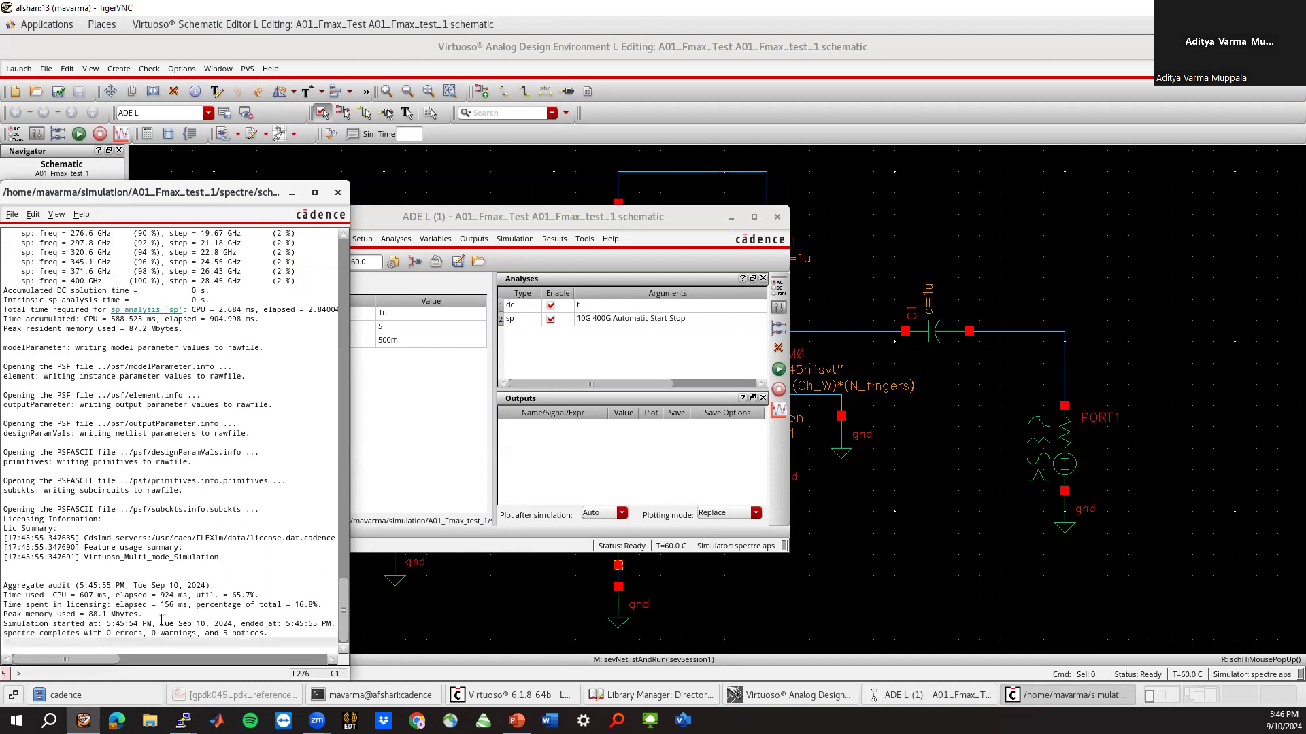
scroll(162, 618, "up", 15)
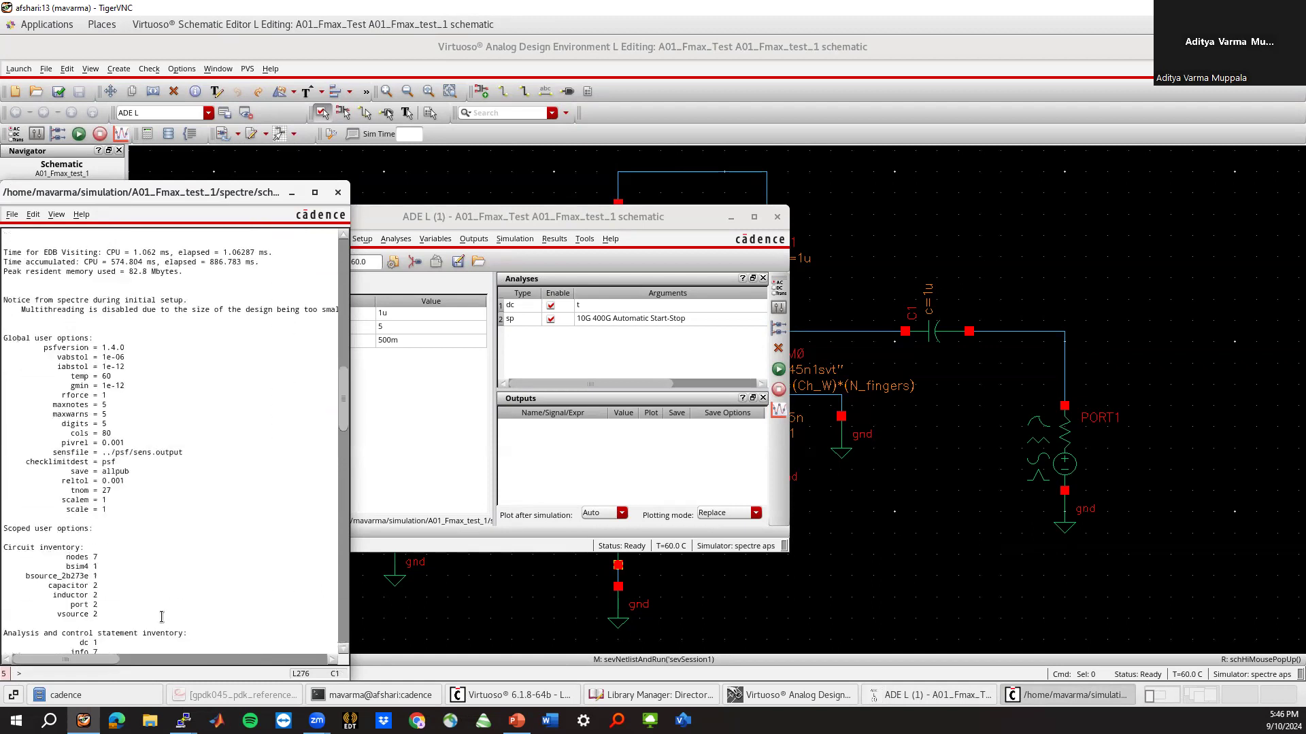
scroll(162, 617, "up", 10)
scroll(160, 618, "down", 15)
scroll(159, 617, "down", 20)
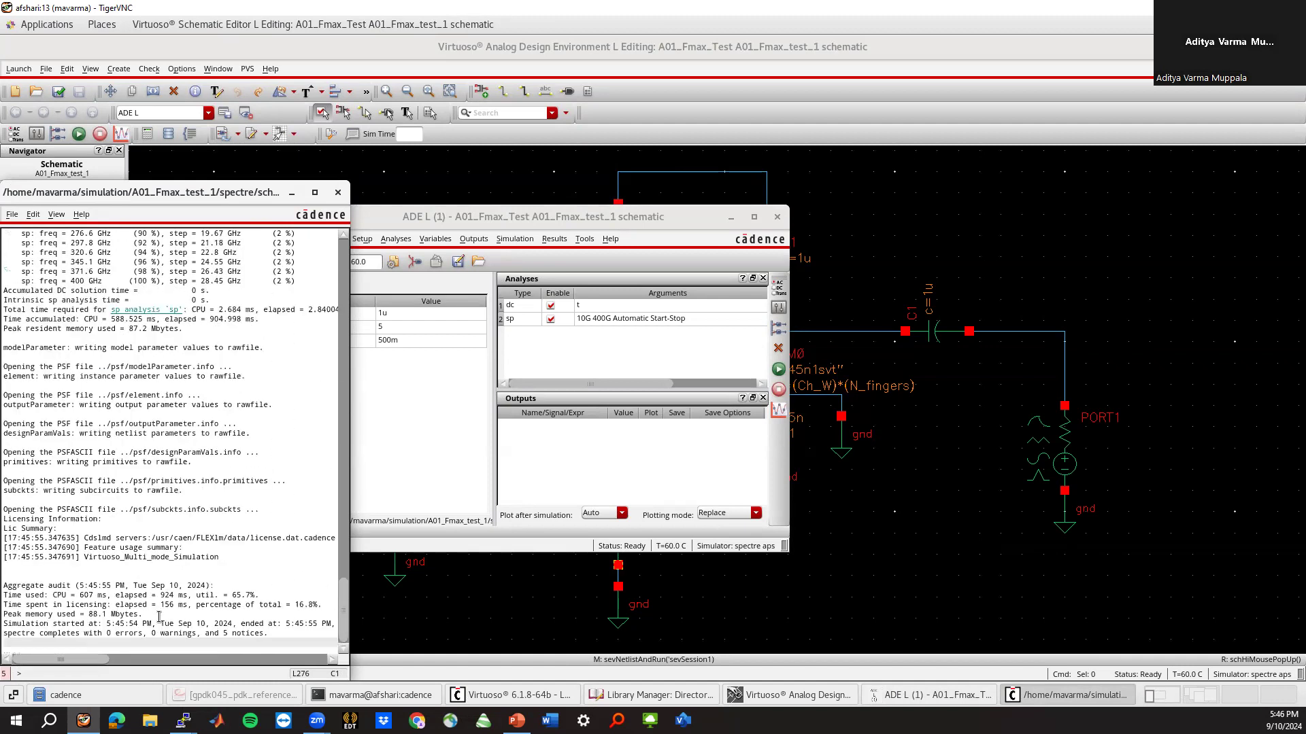
left_click(291, 193)
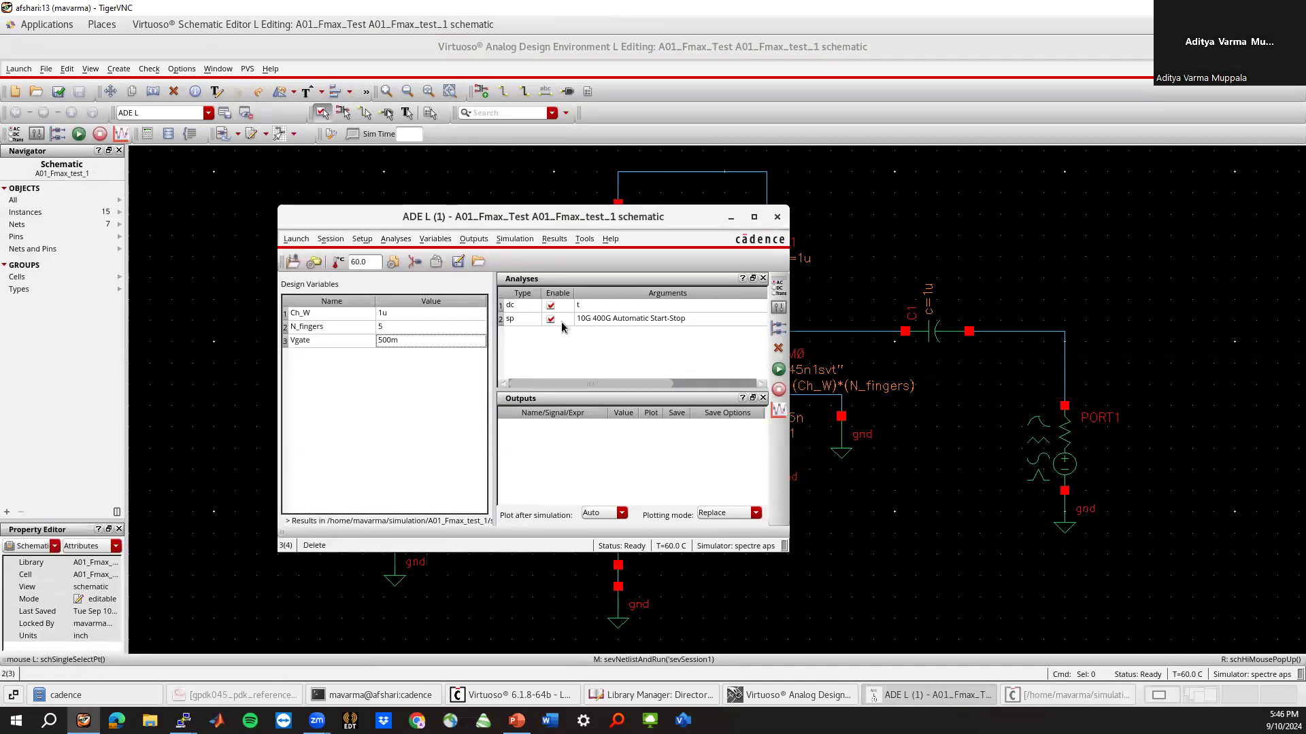
Annotate the schematic with the DC node voltages and inspect them around the ports and transistor
left_click(554, 239)
mouse_move(576, 282)
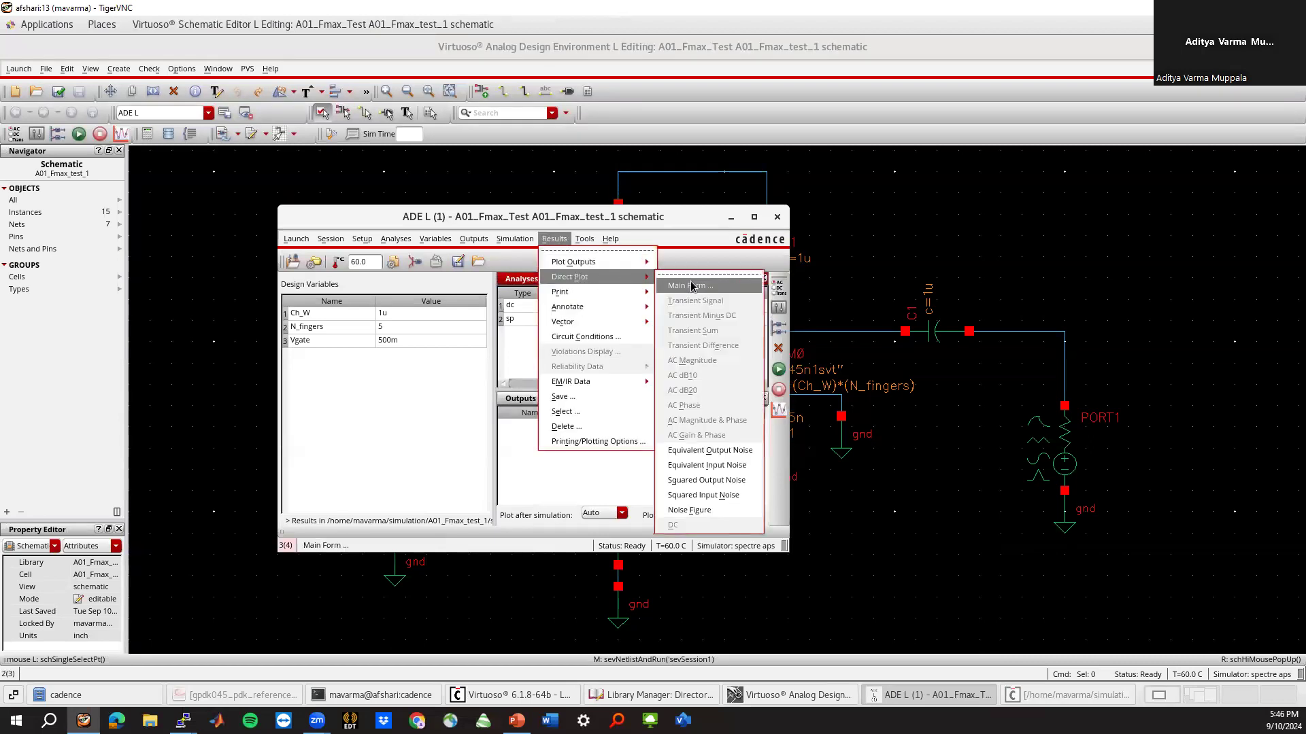
mouse_move(602, 307)
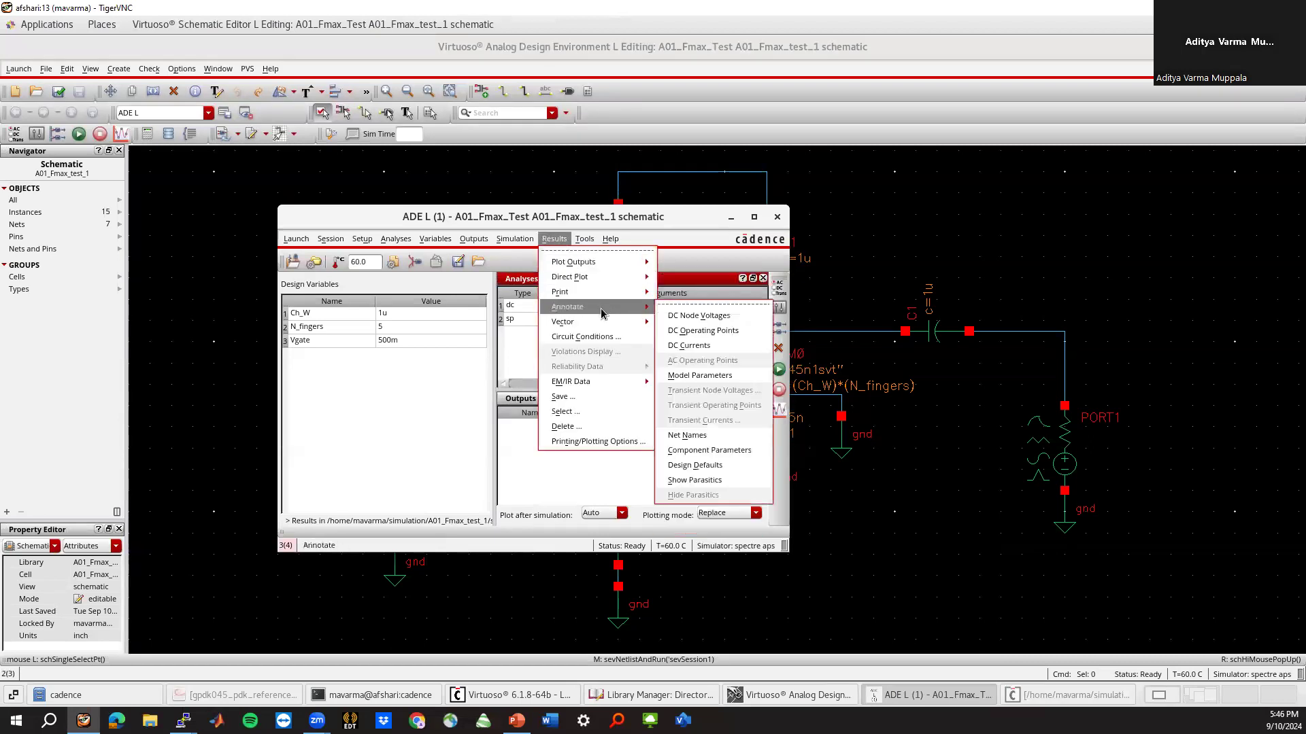
left_click(695, 317)
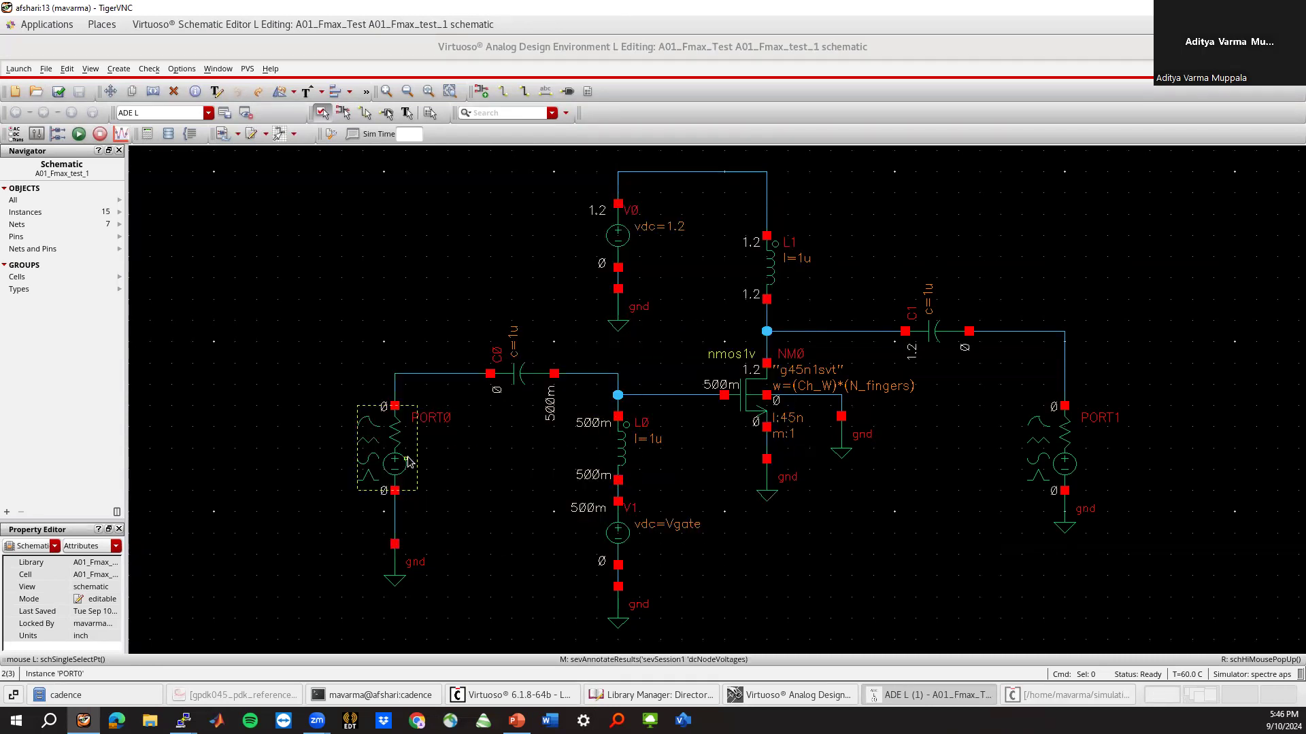
scroll(379, 454, "up", 2, "ctrl")
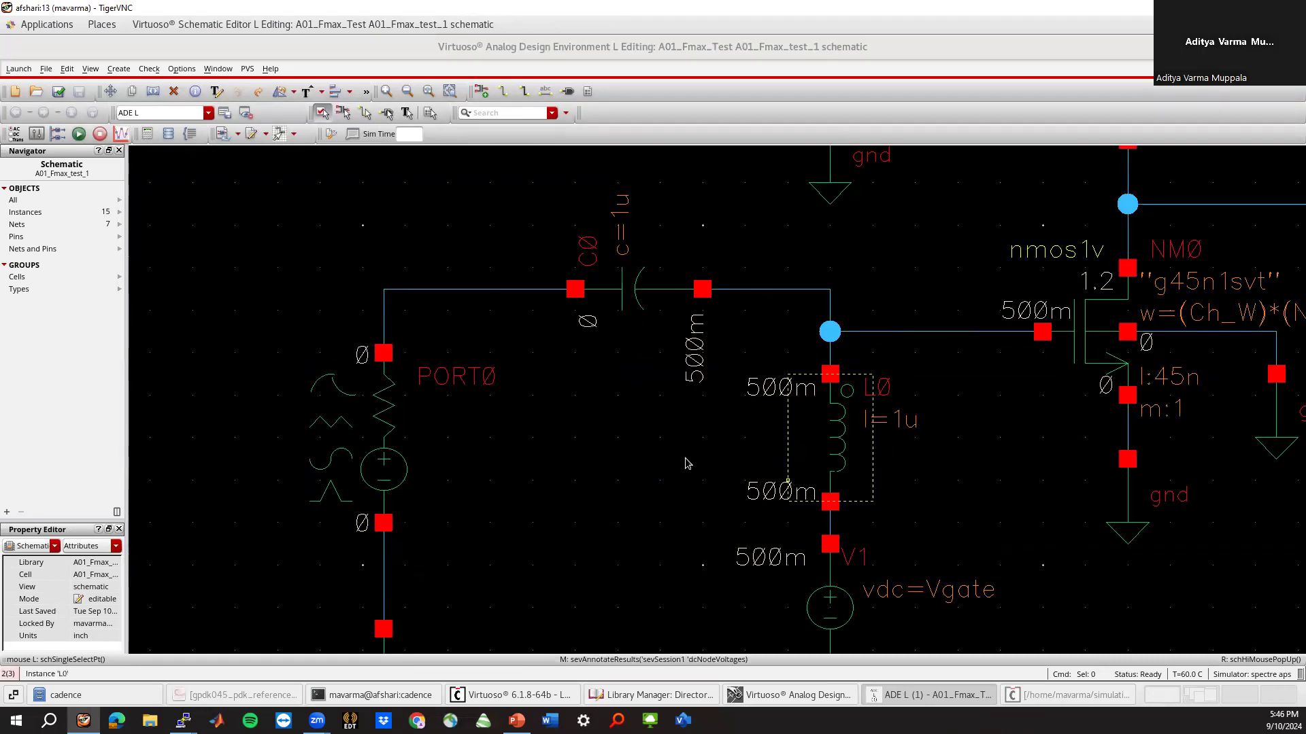
scroll(564, 440, "down", 3, "ctrl")
scroll(683, 381, "up", 1, "ctrl")
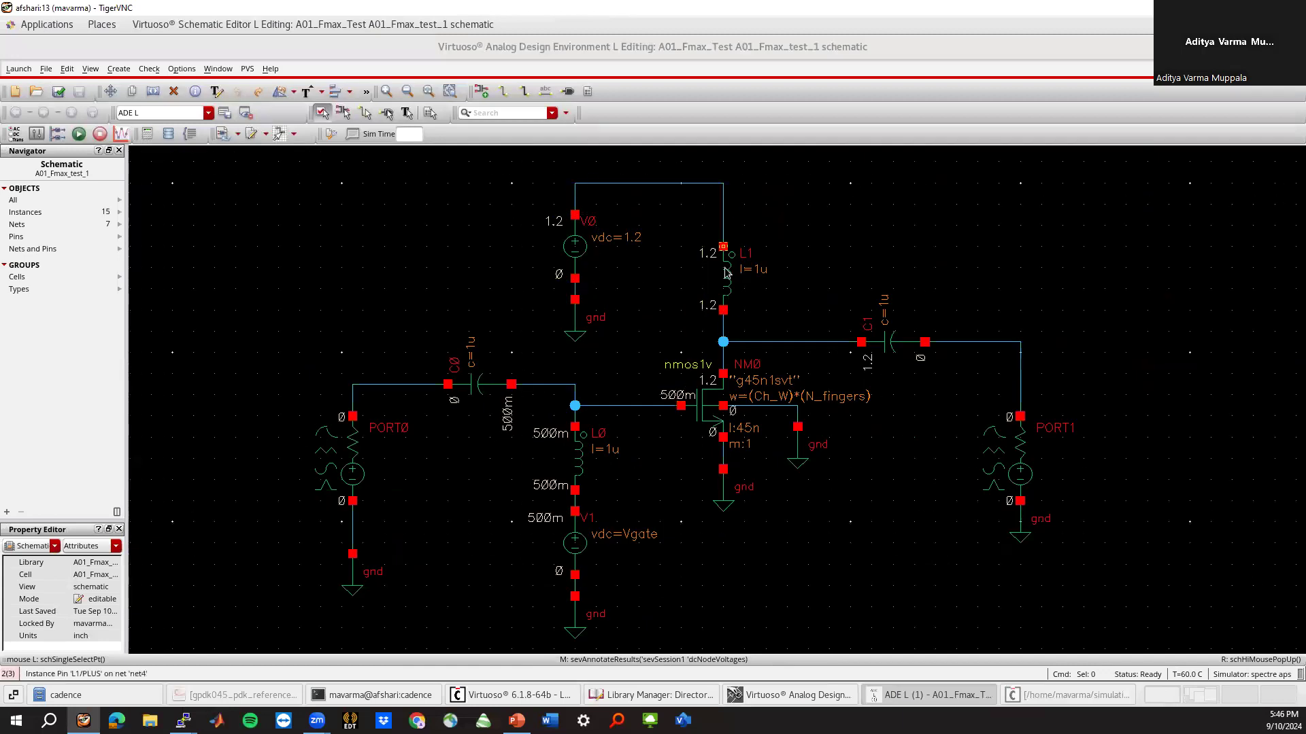
Annotate the schematic with the DC operating points from the simulation results
left_click(1043, 695)
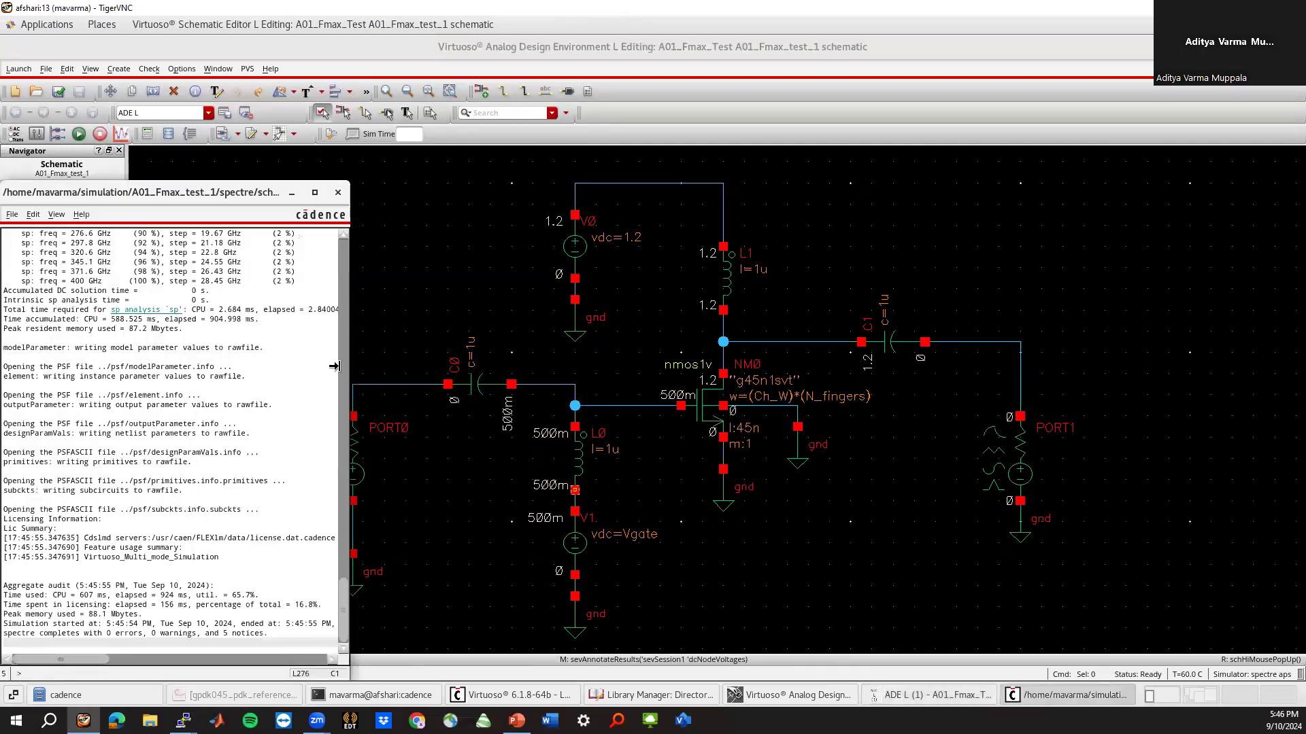
left_click(956, 699)
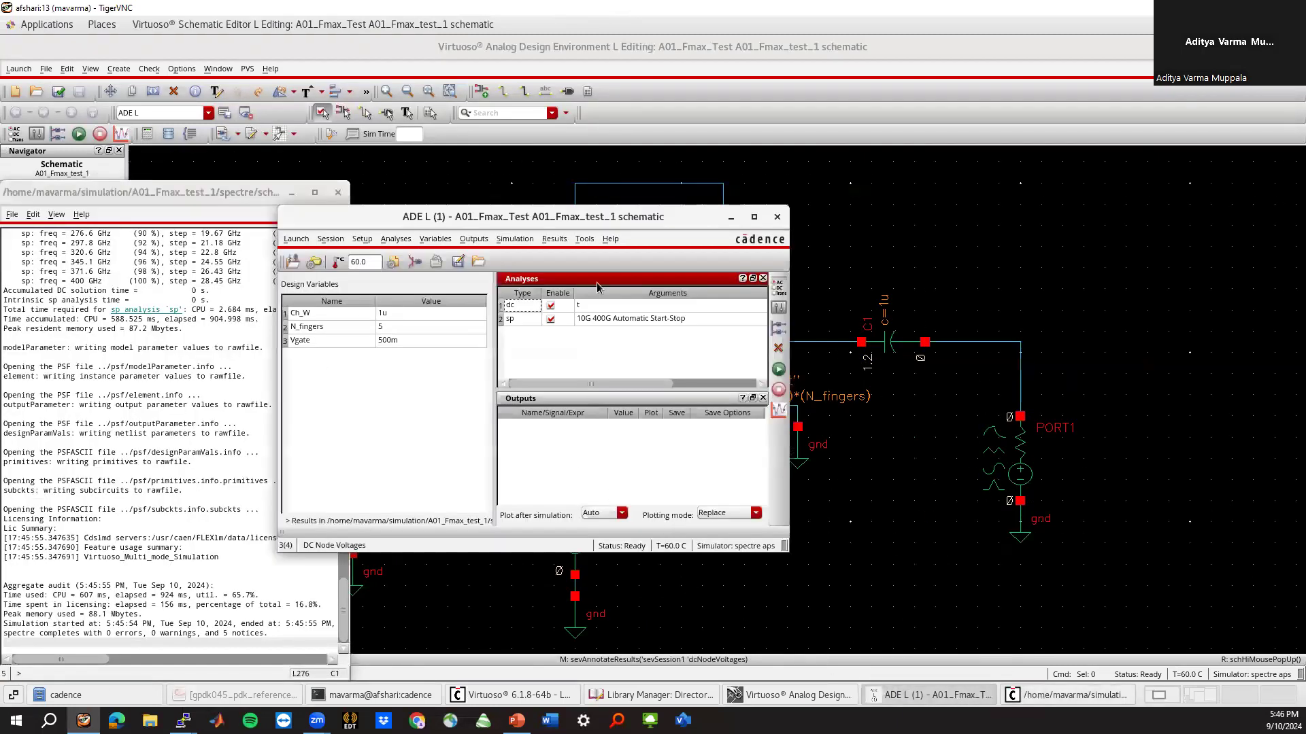
left_click(552, 240)
mouse_move(599, 307)
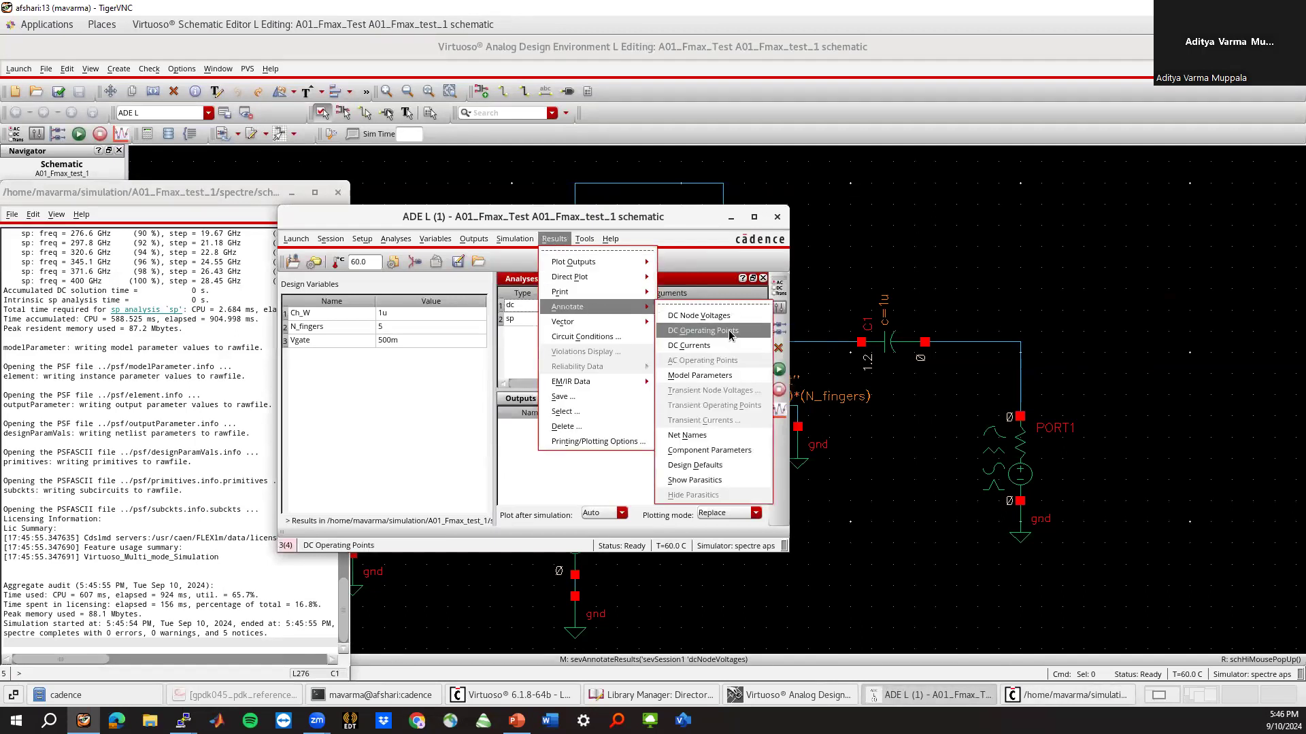
left_click(730, 331)
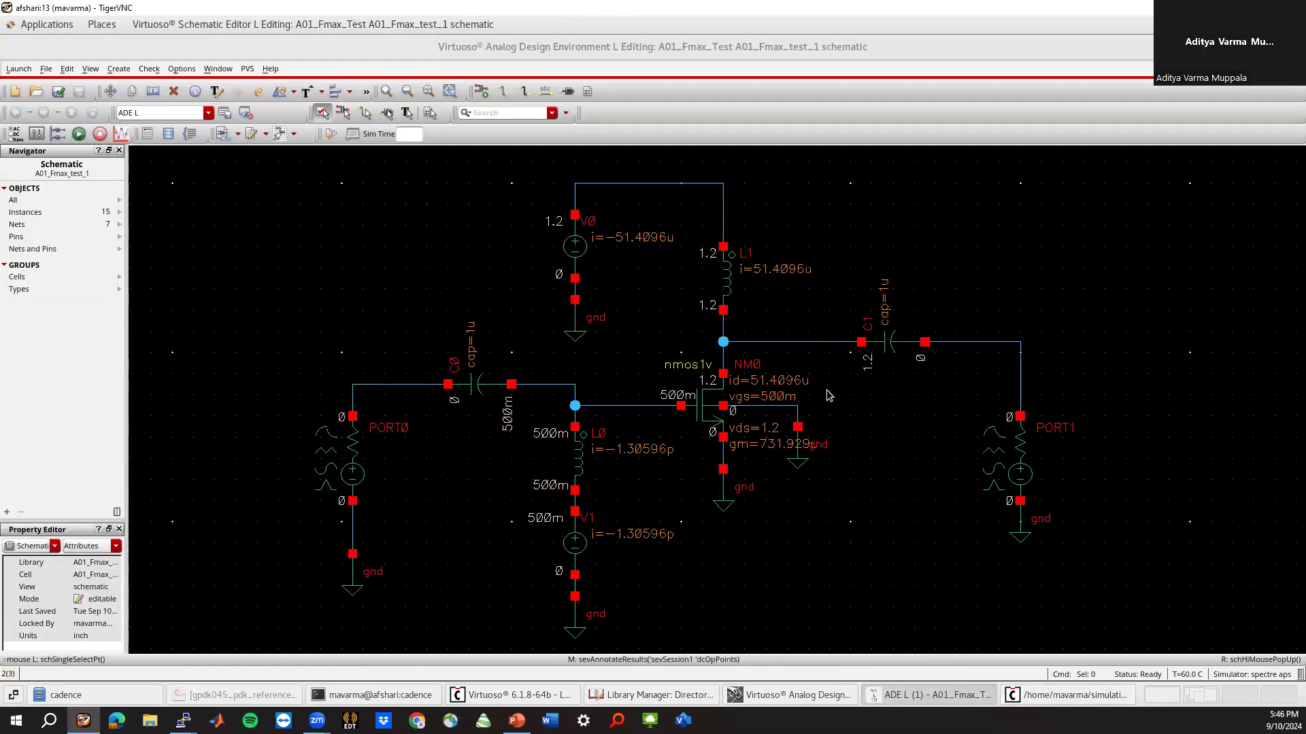
Move the transistor's bulk gnd symbol away from the device so it no longer overlaps the gm annotation
scroll(829, 395, "up", 1, "ctrl")
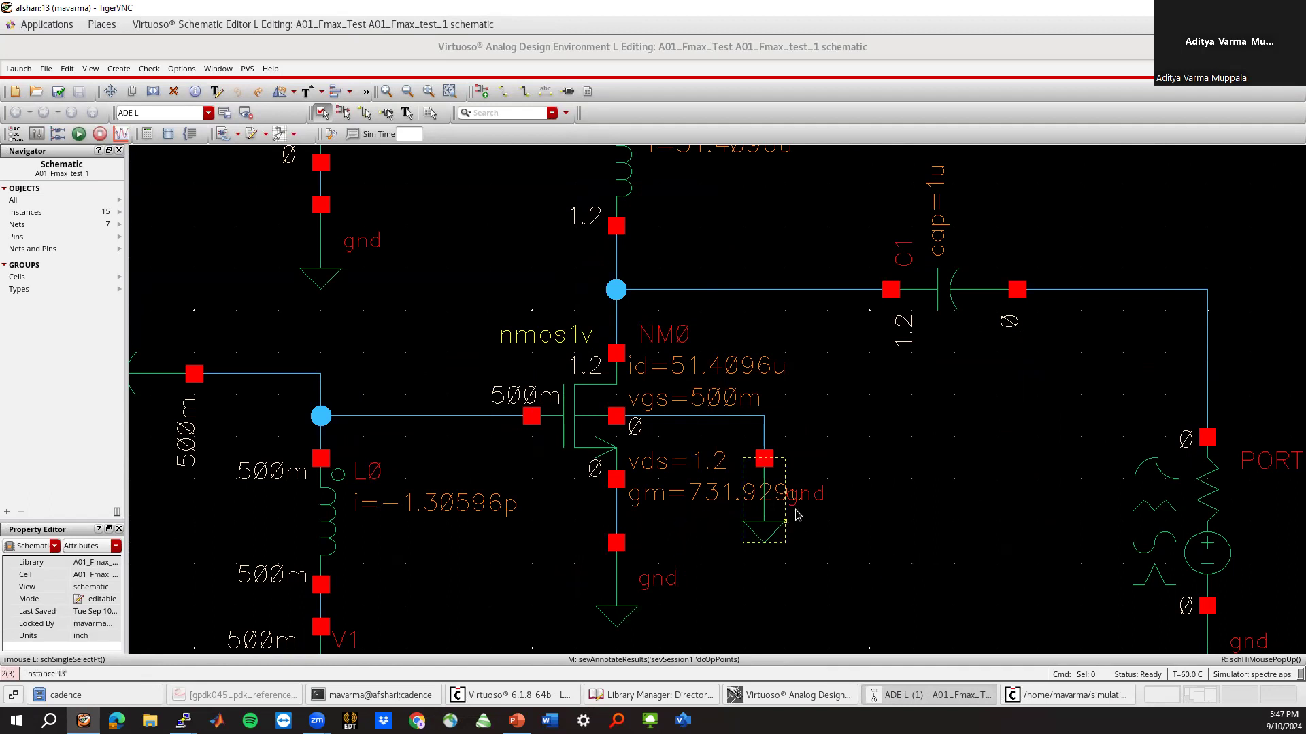
scroll(795, 510, "down", 5)
scroll(797, 534, "up", 5)
scroll(799, 539, "up", 3)
left_click(779, 455)
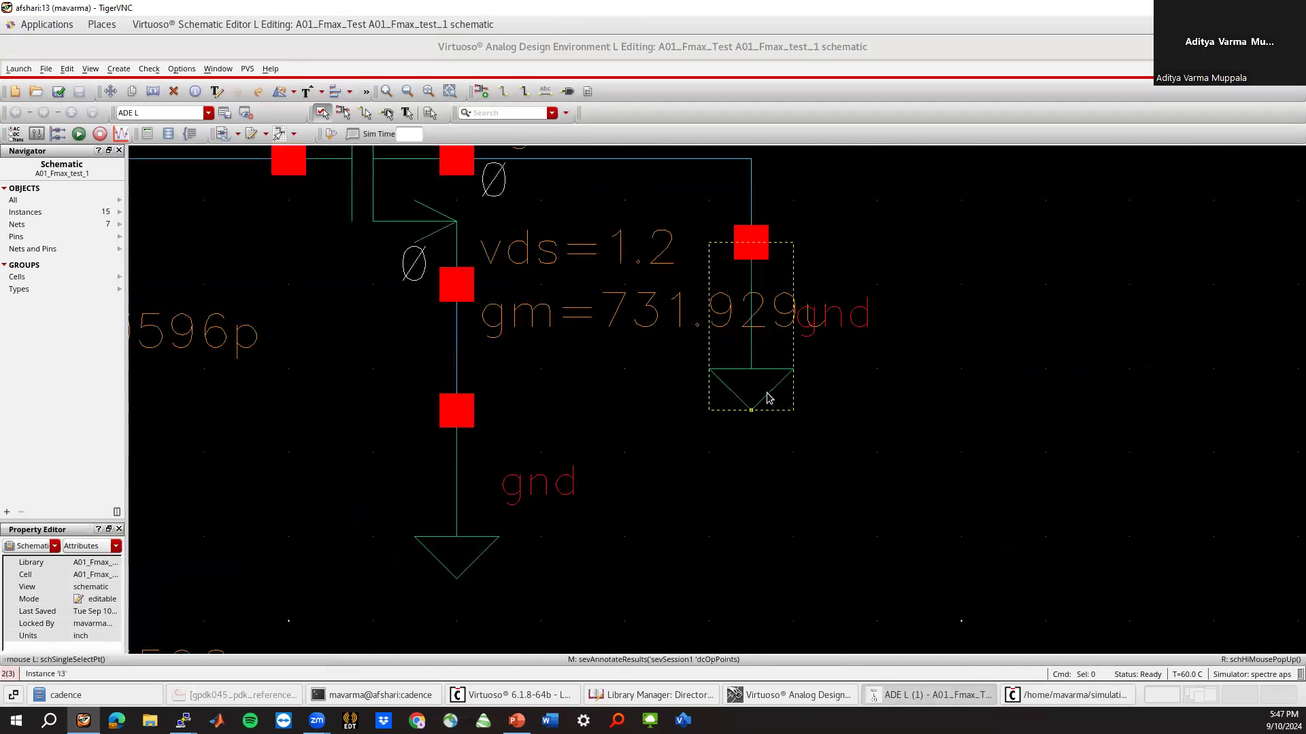
left_click_drag(779, 456, 907, 456)
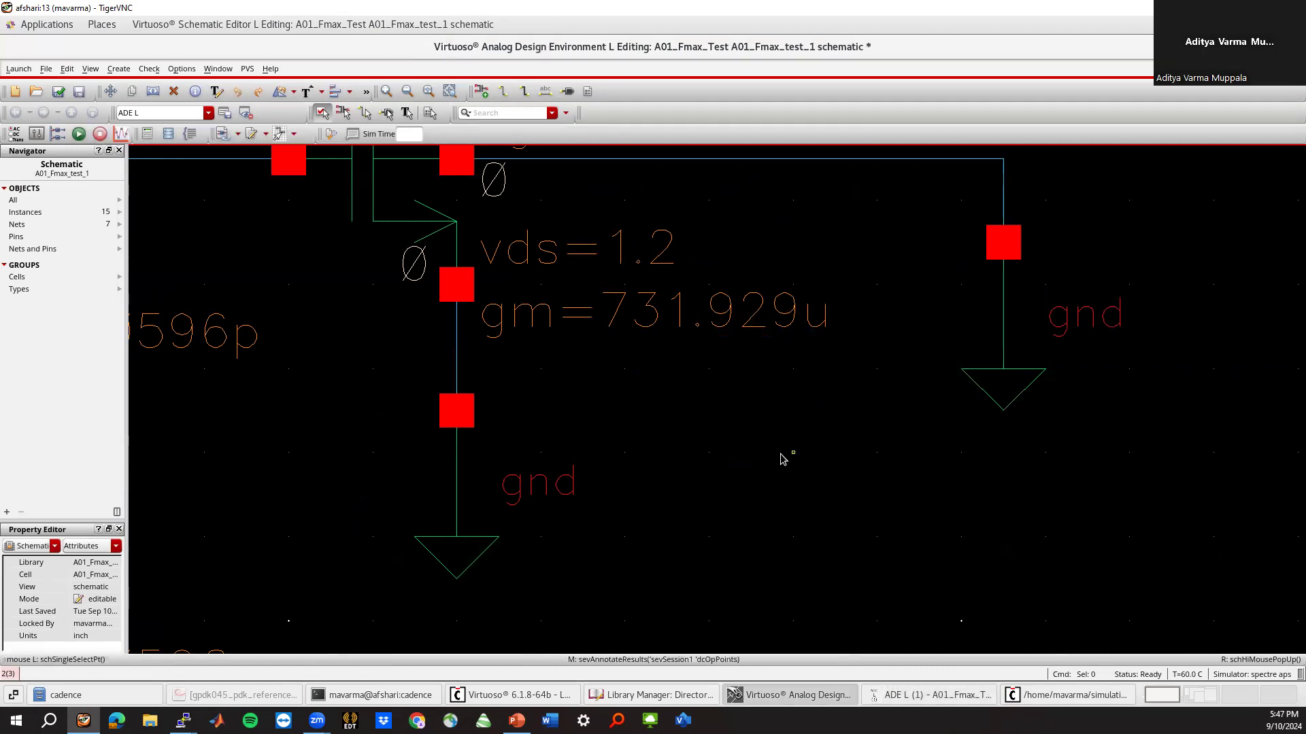
scroll(781, 452, "down", 2)
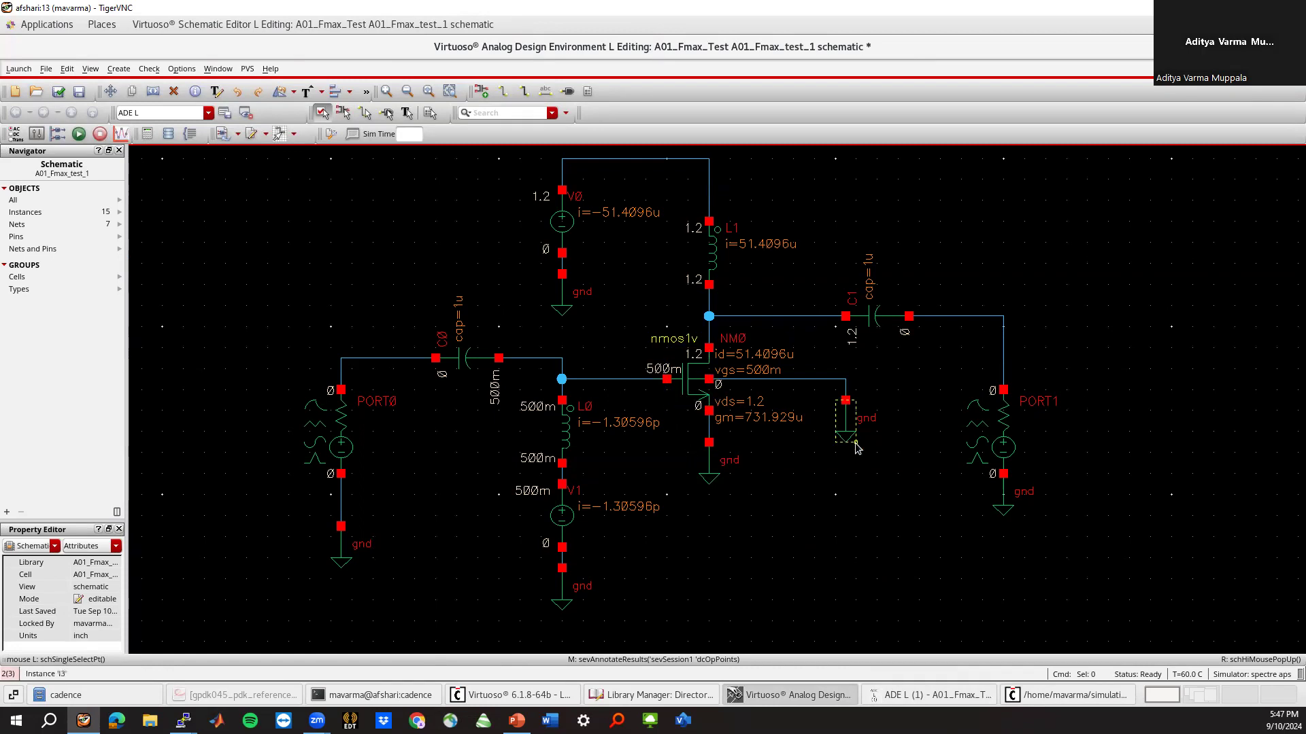
Open the Direct Plot main form and set it to sp analysis, YP function, Rectangular plot type and Real modifier
left_click(990, 697)
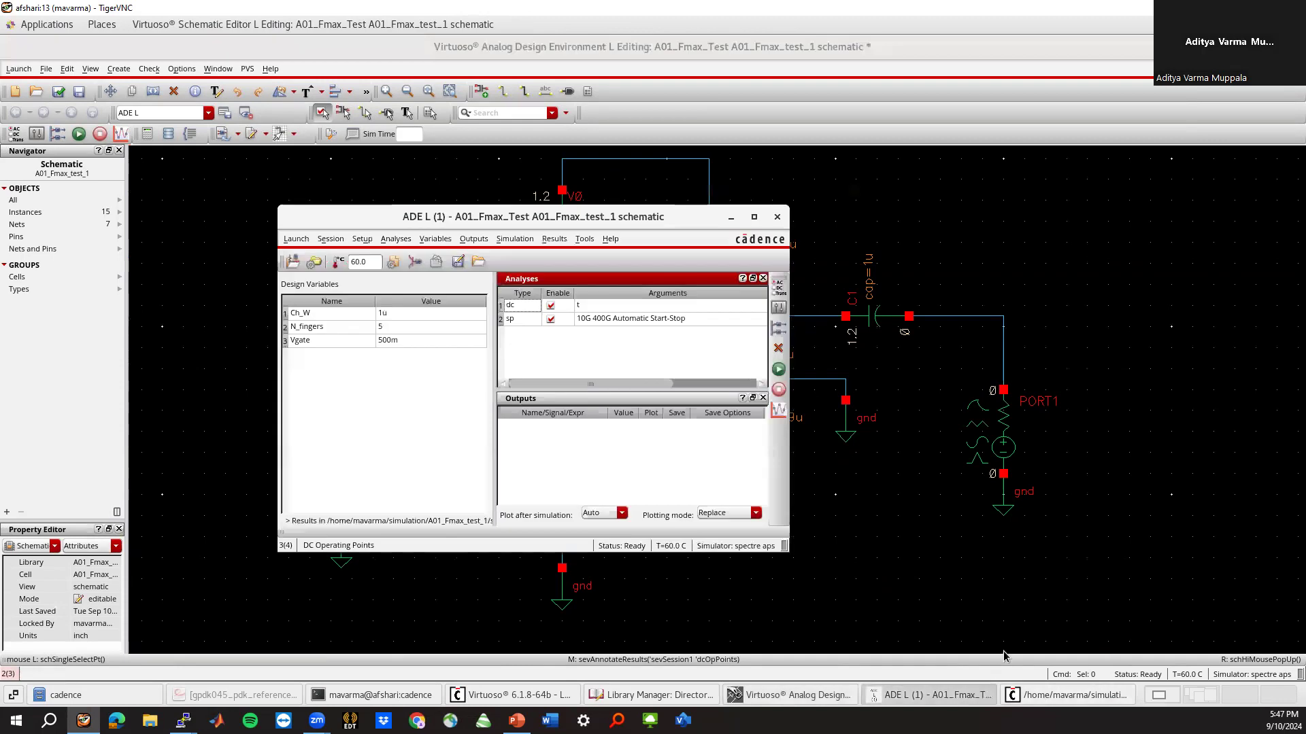
left_click(555, 240)
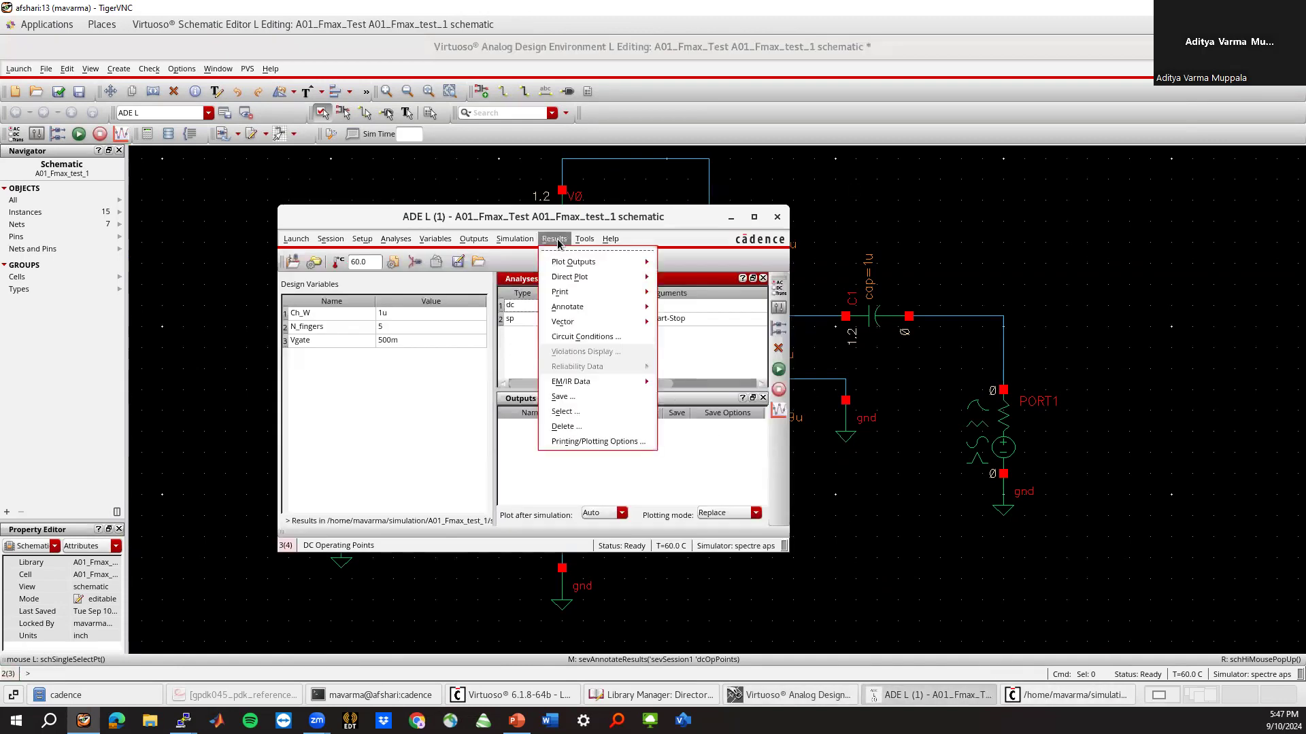
mouse_move(571, 265)
left_click(707, 290)
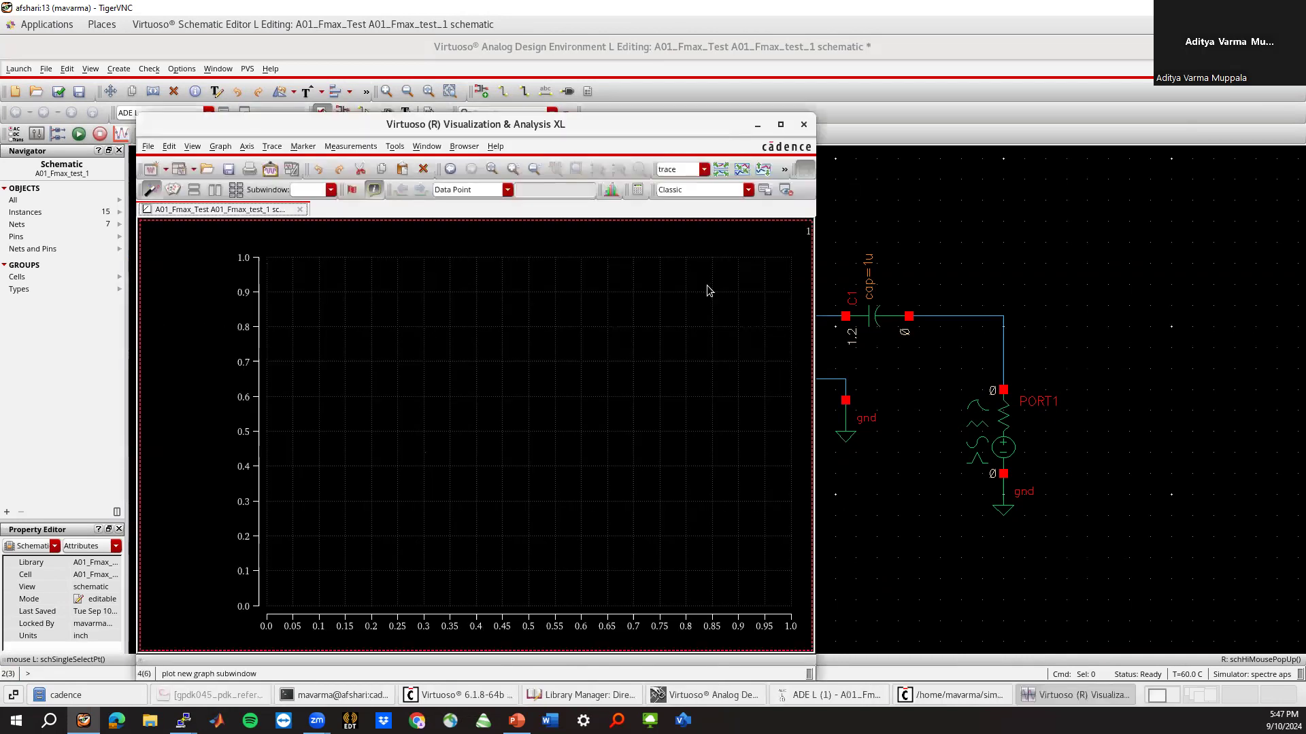
left_click(365, 213)
left_click_drag(404, 111, 973, 122)
left_click(872, 420)
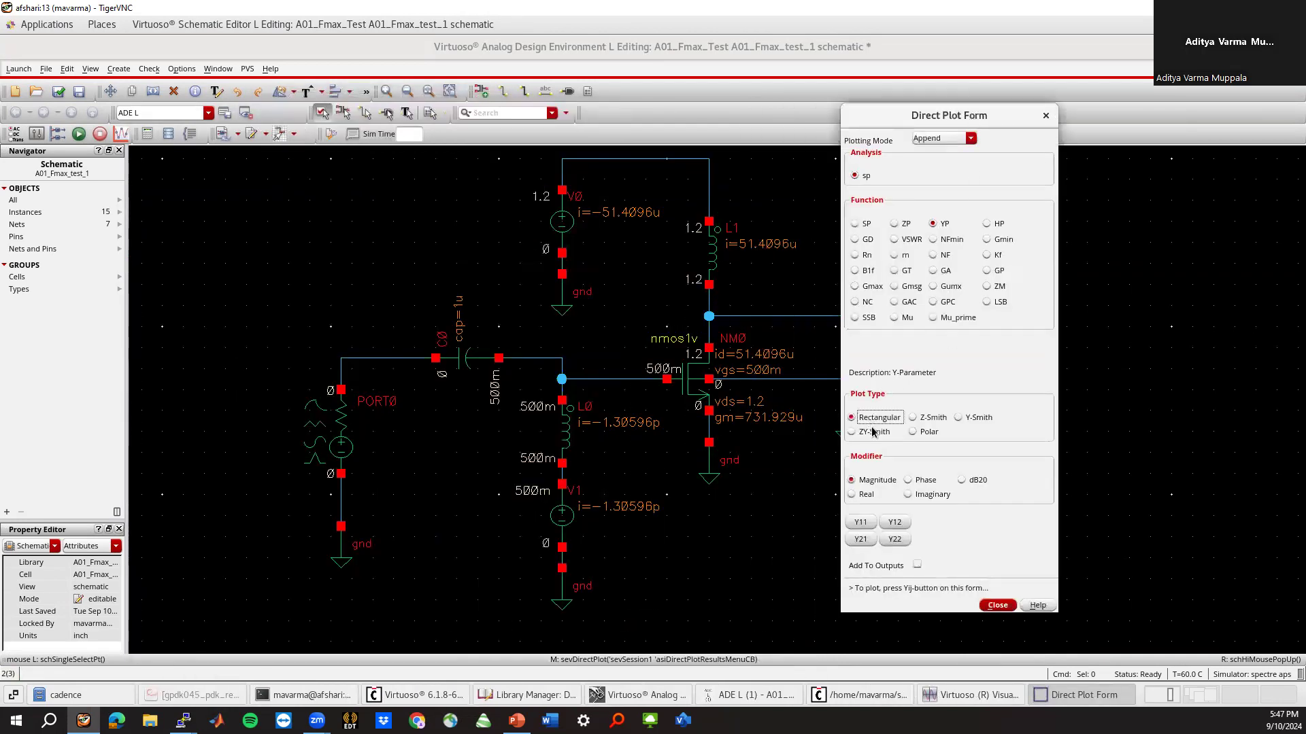
left_click(864, 495)
Plot the real parts of Y11, Y12, Y21 and Y22
left_click(860, 522)
left_click(895, 522)
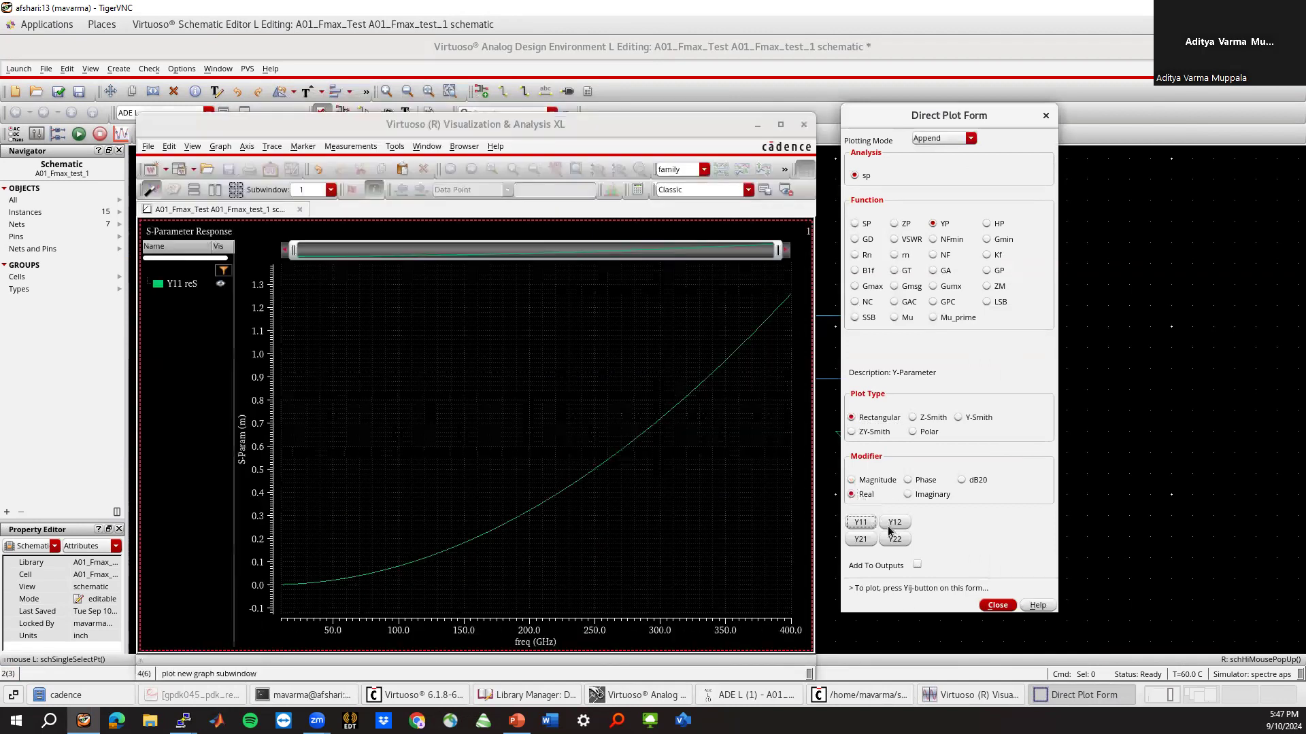
left_click(894, 539)
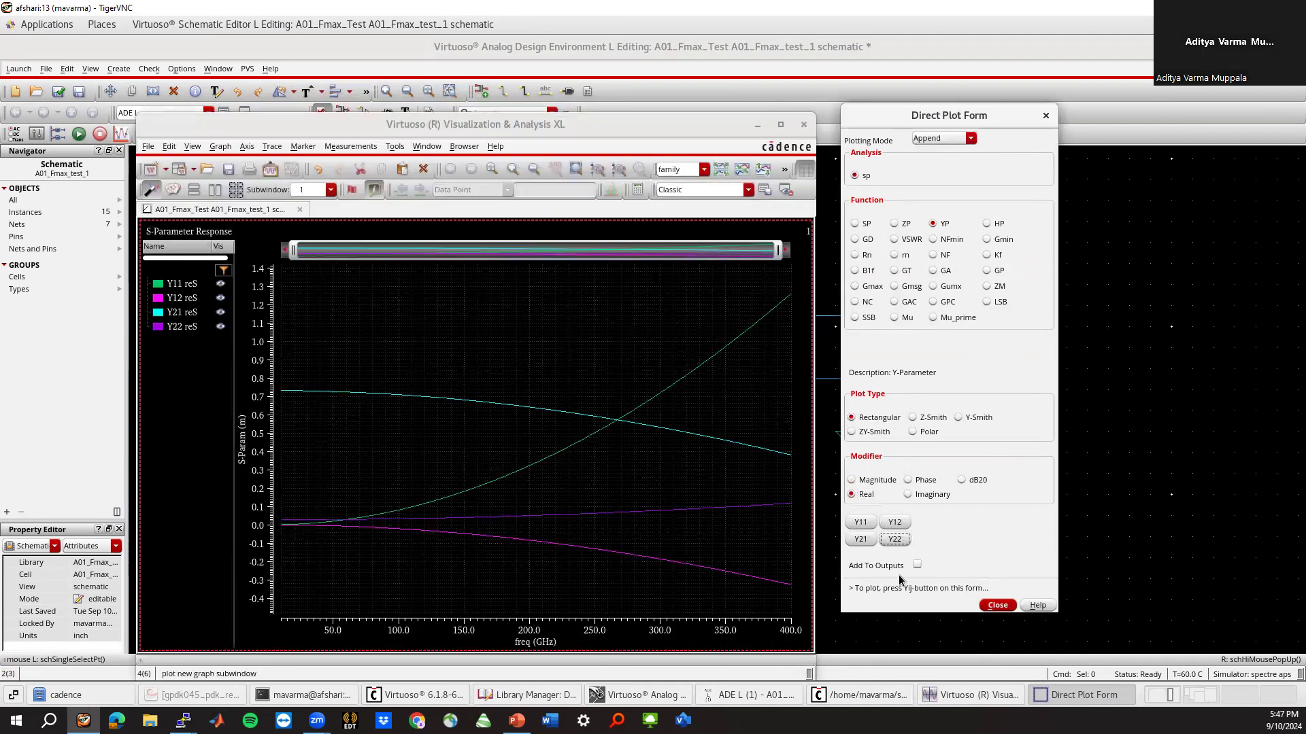
Enable Add To Outputs and plot the real parts of Y11, Y12, Y21 and Y22 again to add them as outputs
left_click(917, 565)
left_click(861, 522)
left_click(894, 522)
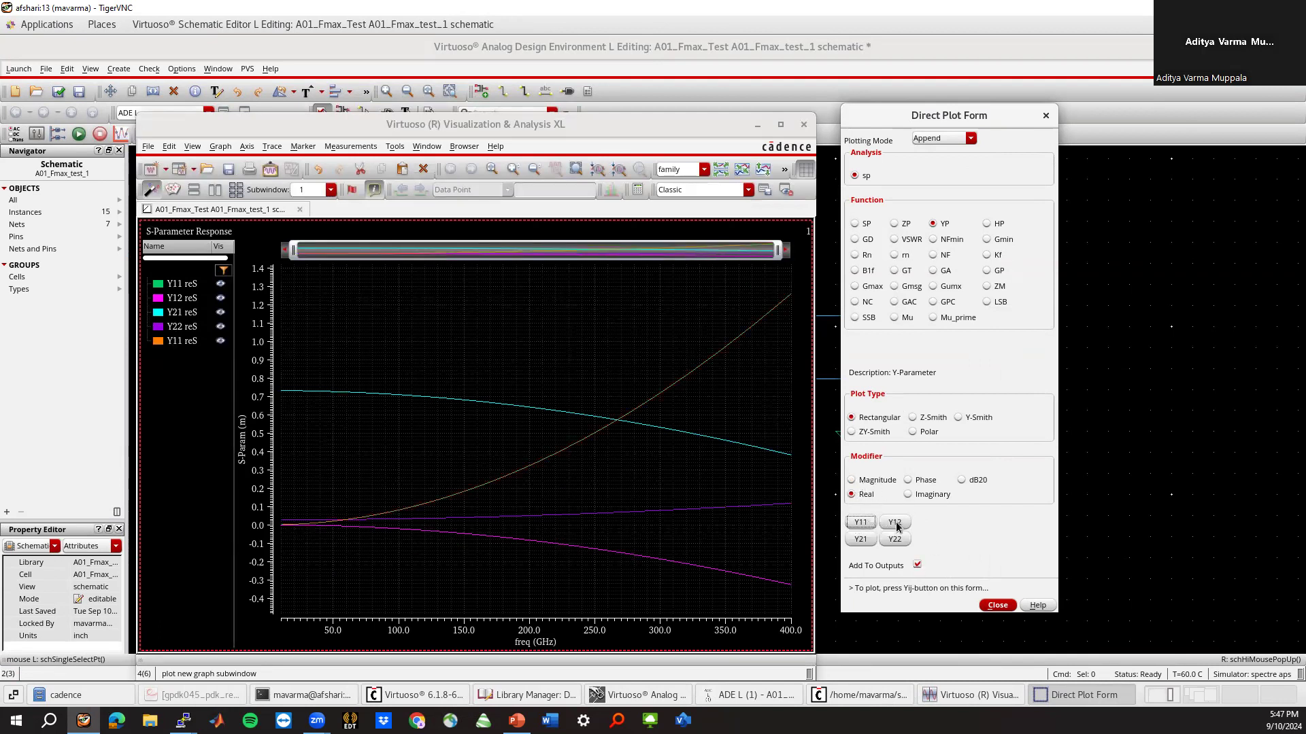
left_click(861, 540)
left_click(894, 539)
Switch the modifier to Imaginary and add Y11, Y12, Y21 and Y22 to the plot and outputs
left_click(908, 494)
left_click(863, 523)
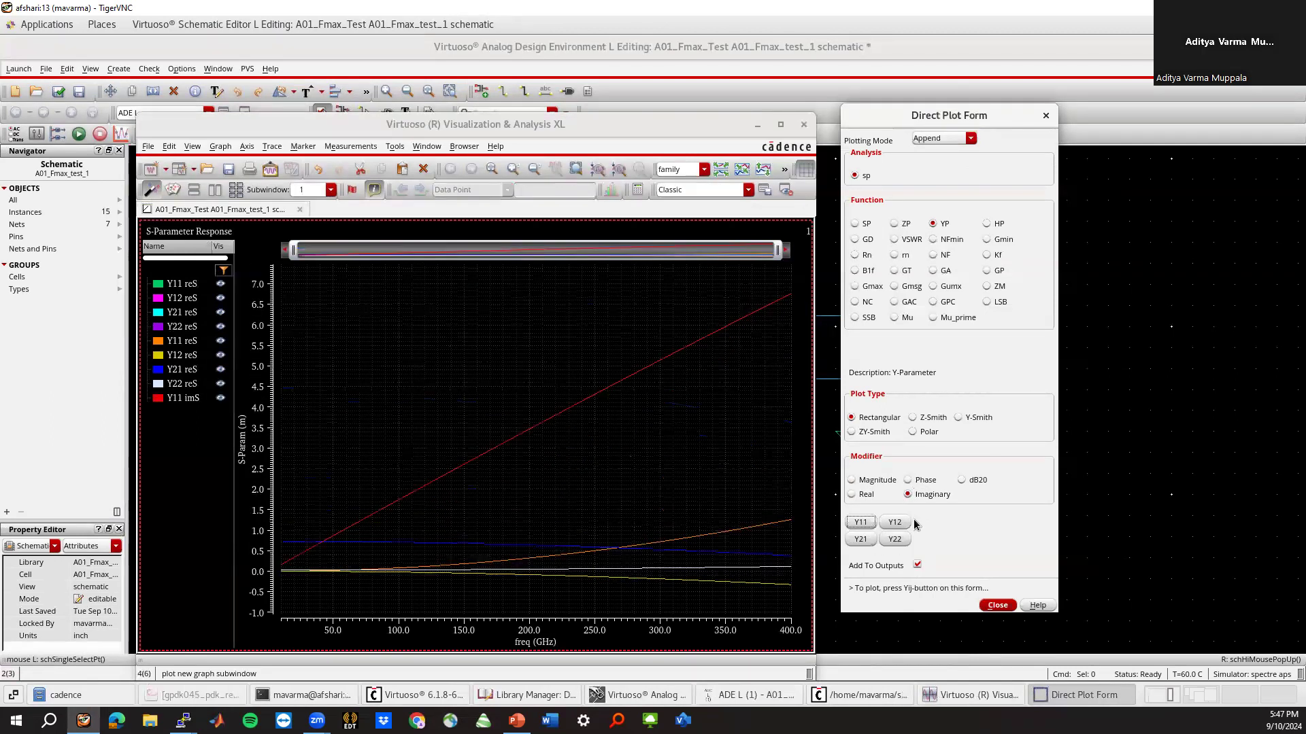
left_click(894, 522)
left_click(861, 539)
left_click(894, 539)
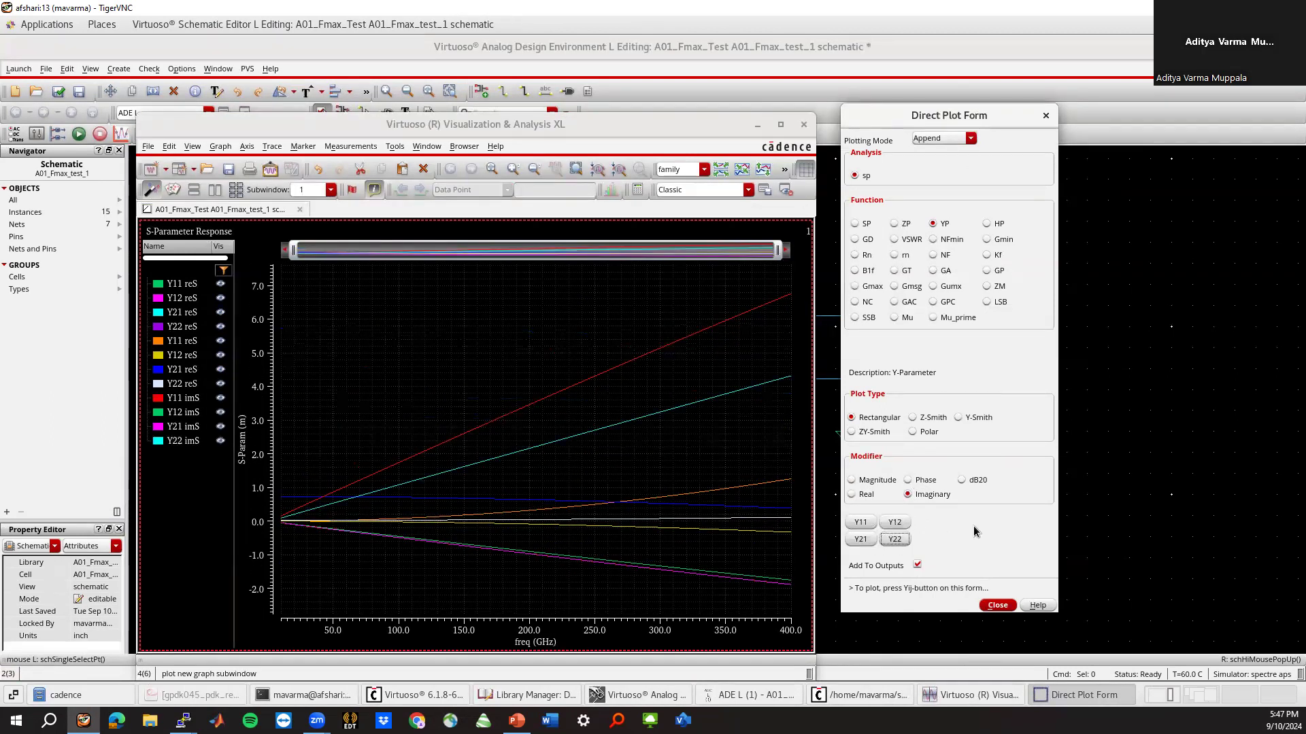
Close the Direct Plot form and the graph window, and enlarge the ADE L window to show all outputs
left_click(991, 605)
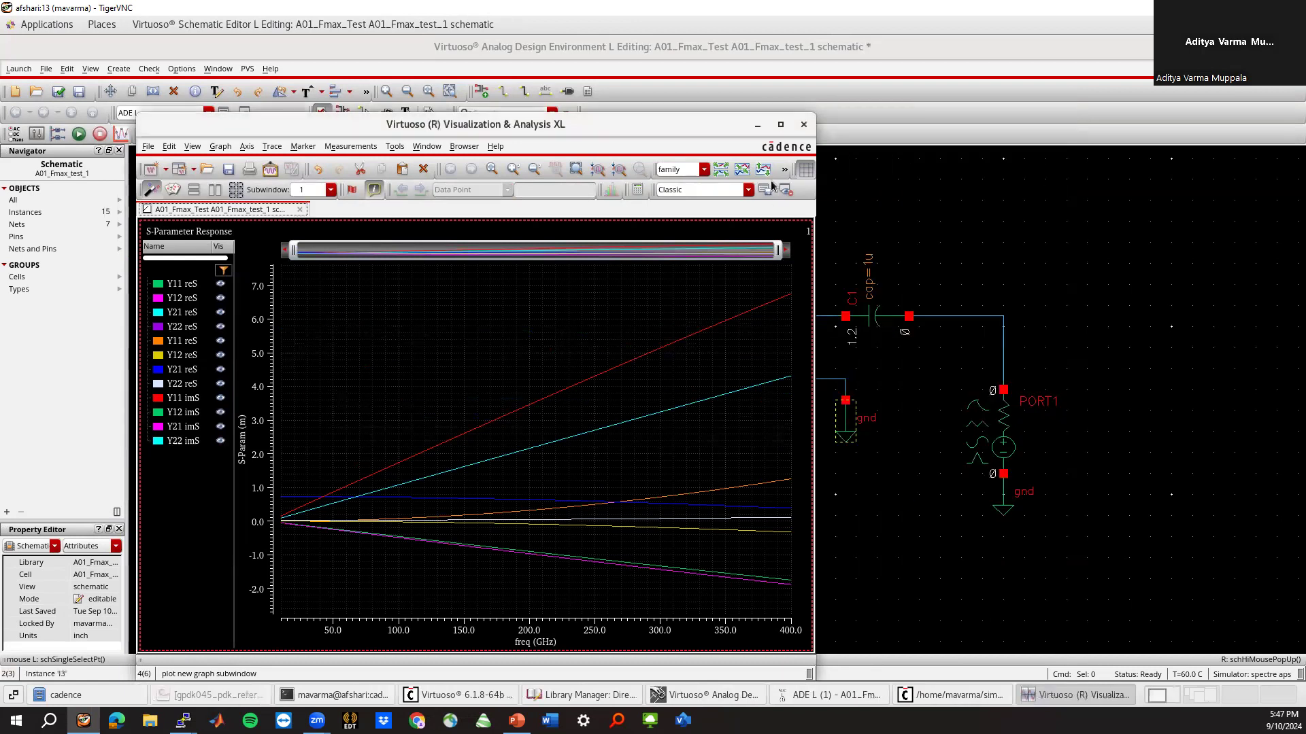
left_click(803, 125)
left_click(941, 698)
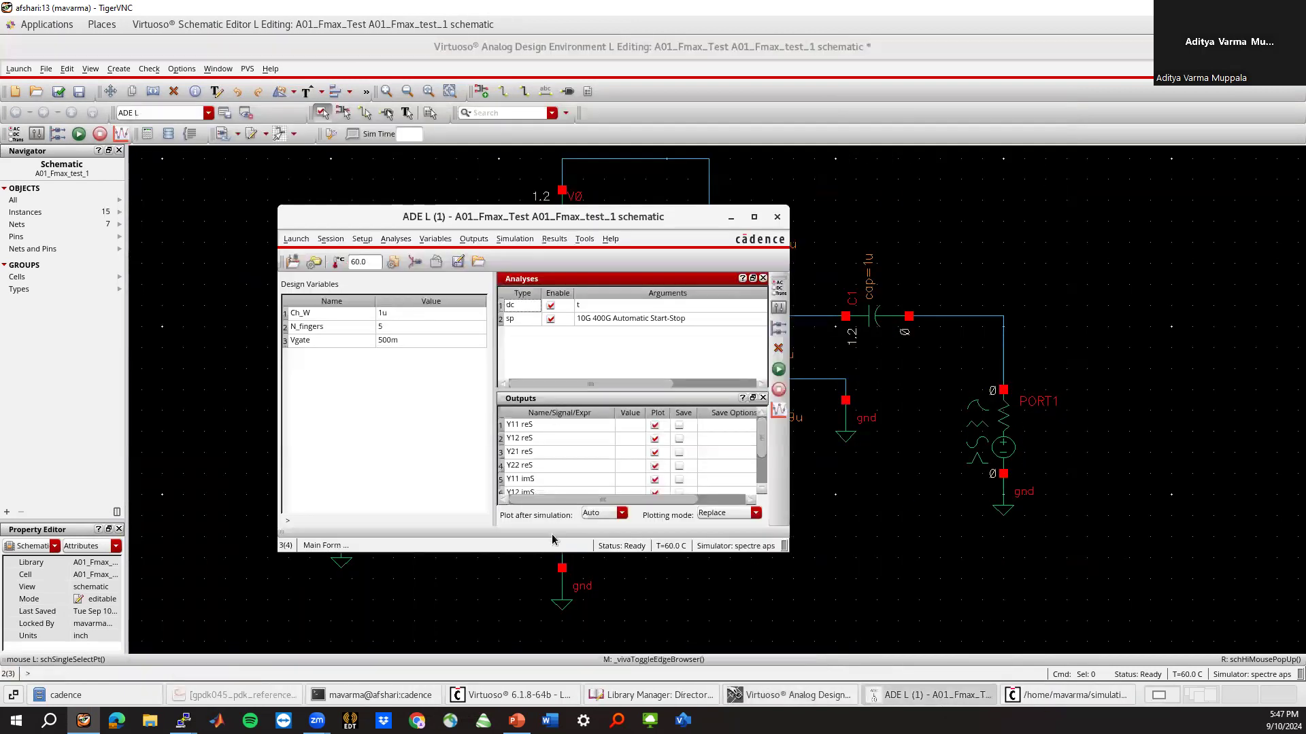
left_click_drag(546, 591, 546, 634)
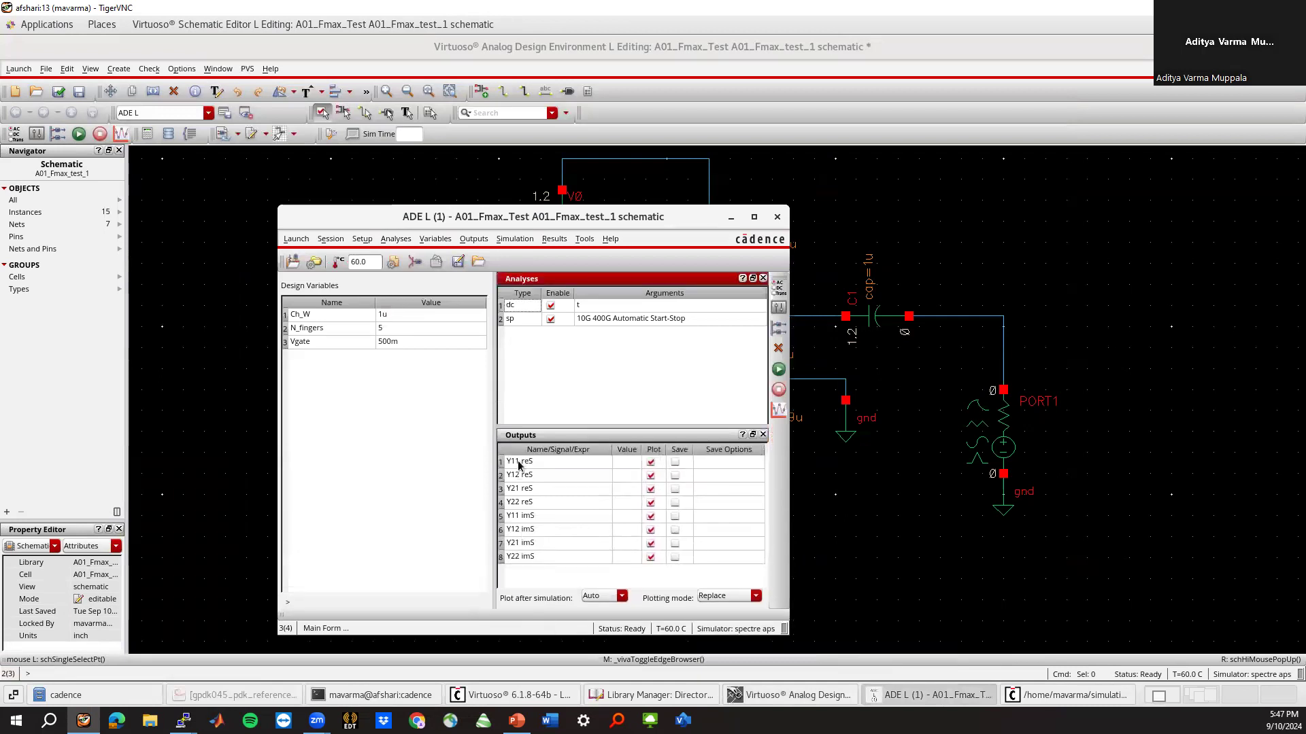
left_click(523, 557)
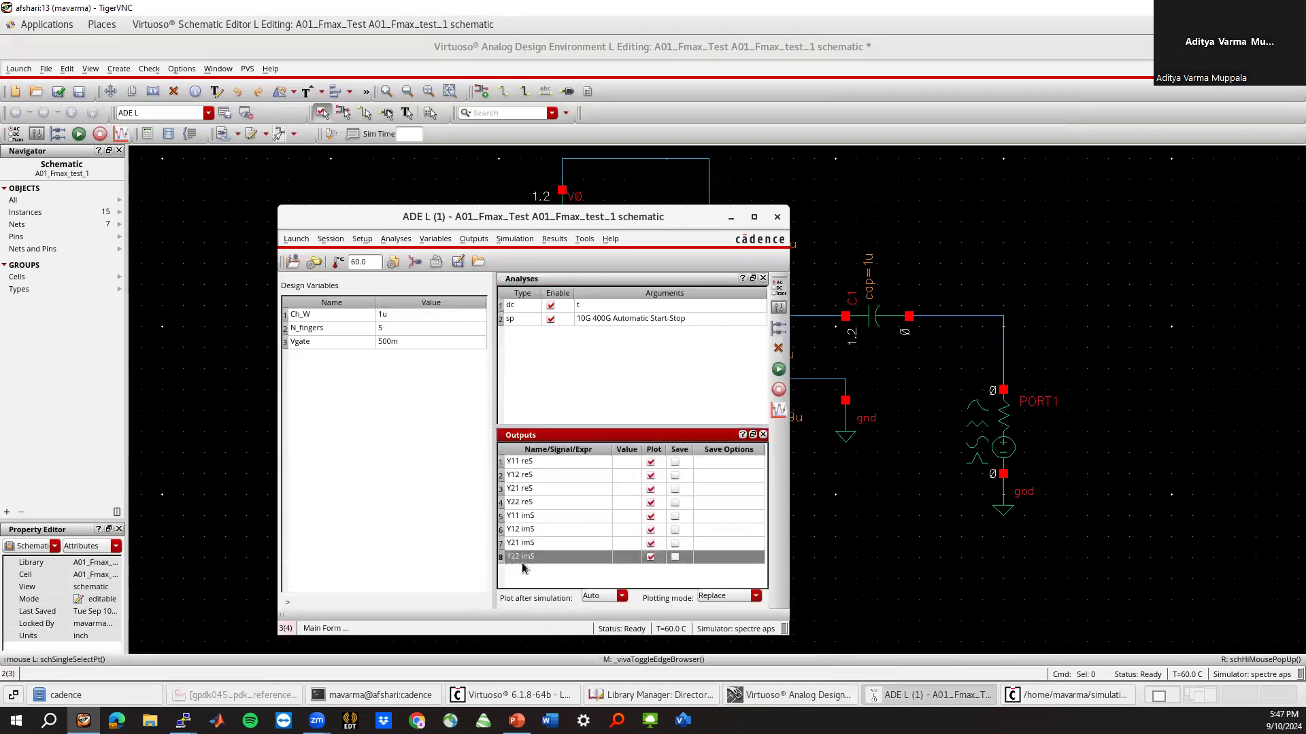
Rename the outputs Y11 reS and Y12 reS to g11 and g12
double_click(536, 462)
type("g11")
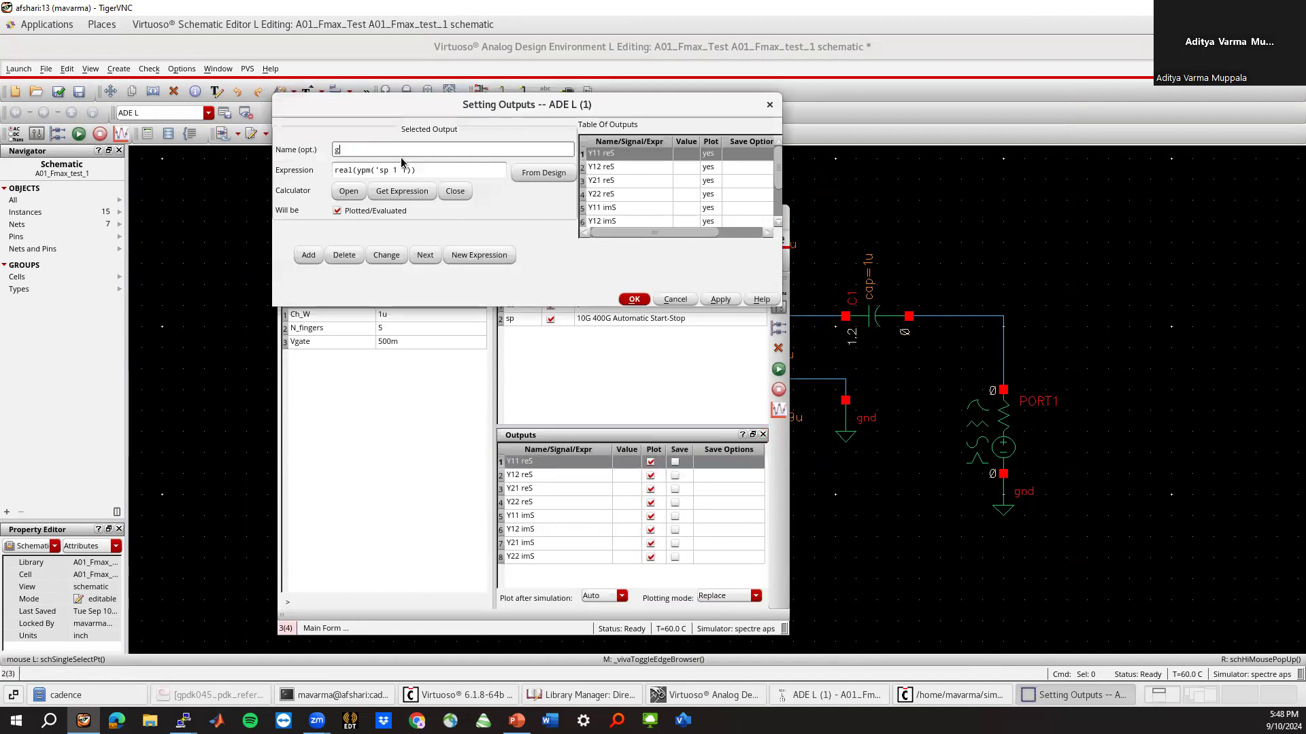
key("Return")
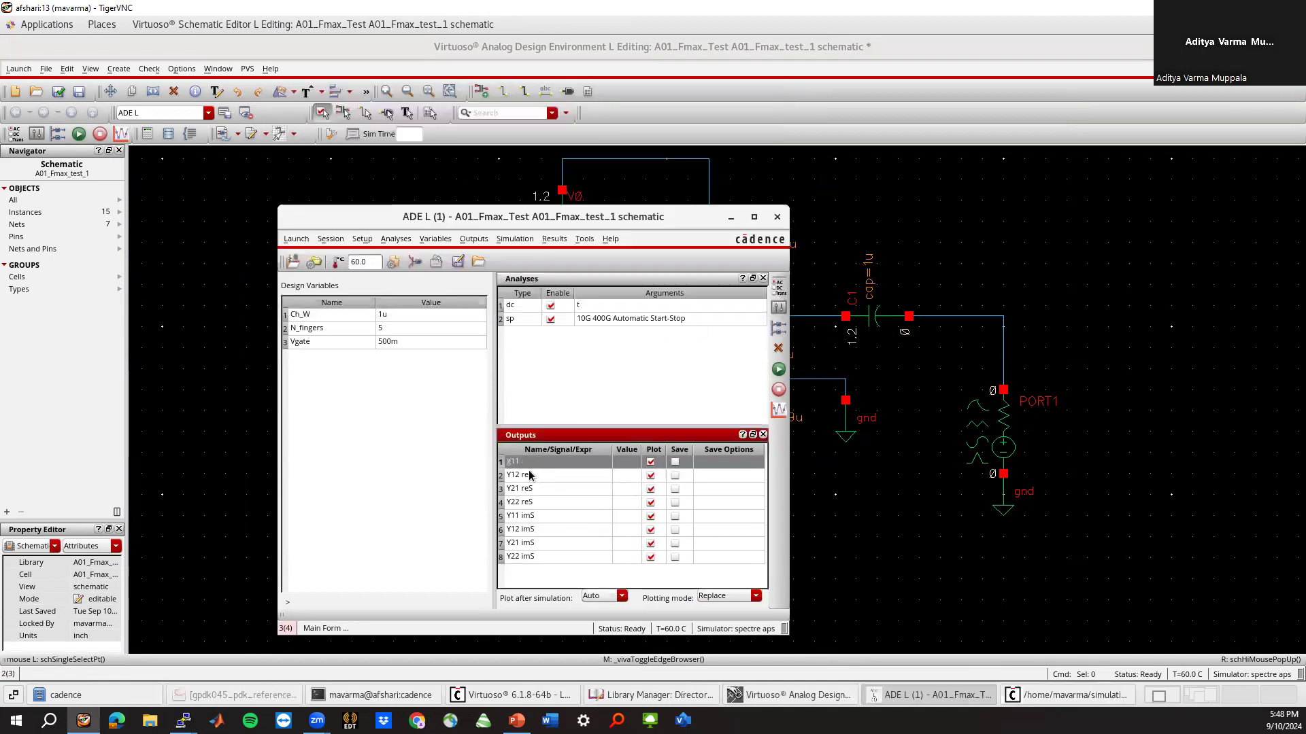
double_click(531, 475)
type("g12")
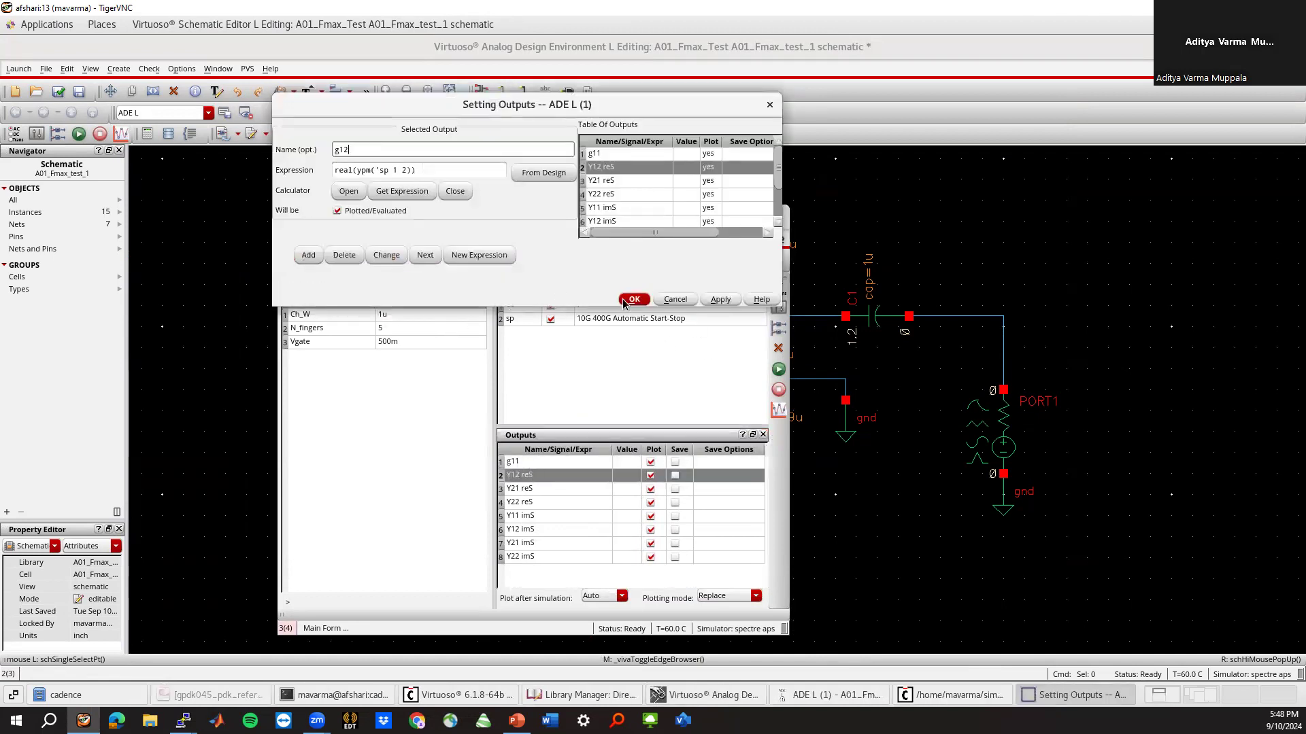
left_click(629, 301)
Rename the outputs Y21 reS and Y22 reS to g21 and g22
left_click(533, 489)
double_click(533, 492)
type("g21")
key("Return")
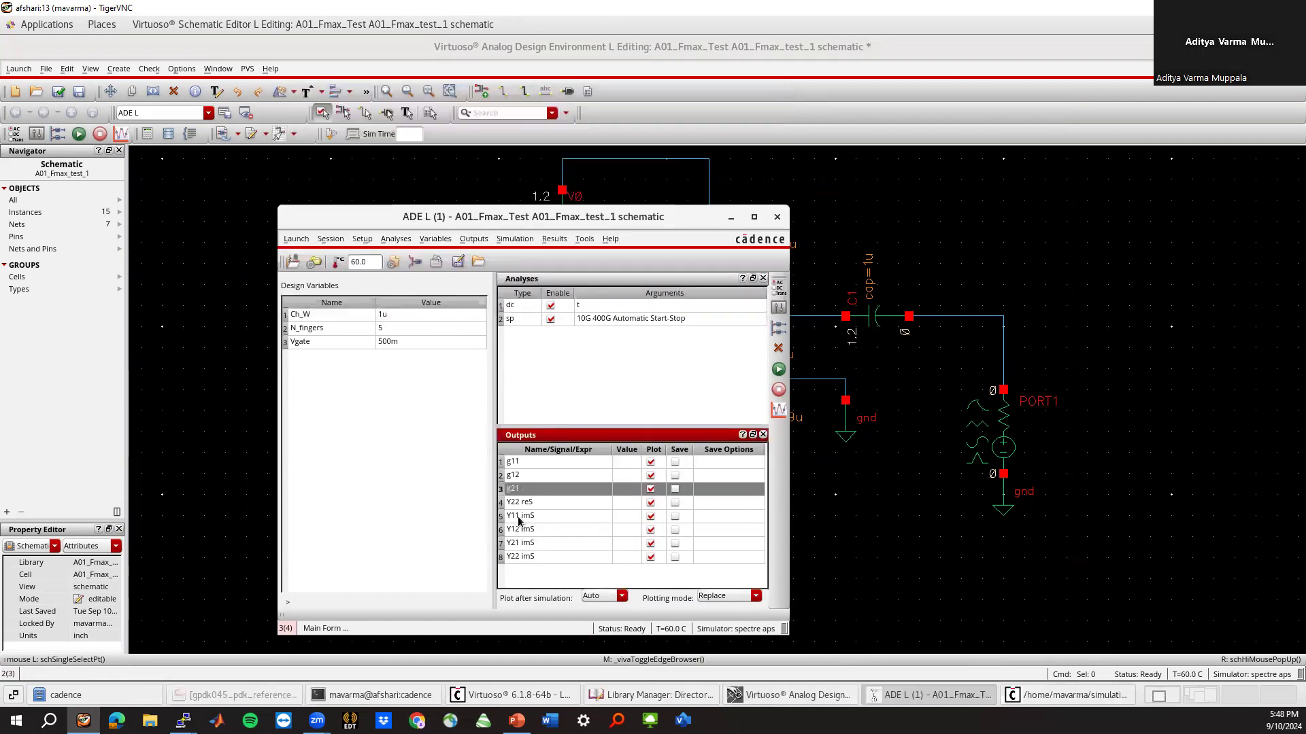
double_click(520, 504)
type("g22")
left_click(634, 299)
Rename the outputs Y11 imS and Y12 imS to b11 and b12
type("b1")
left_click(633, 299)
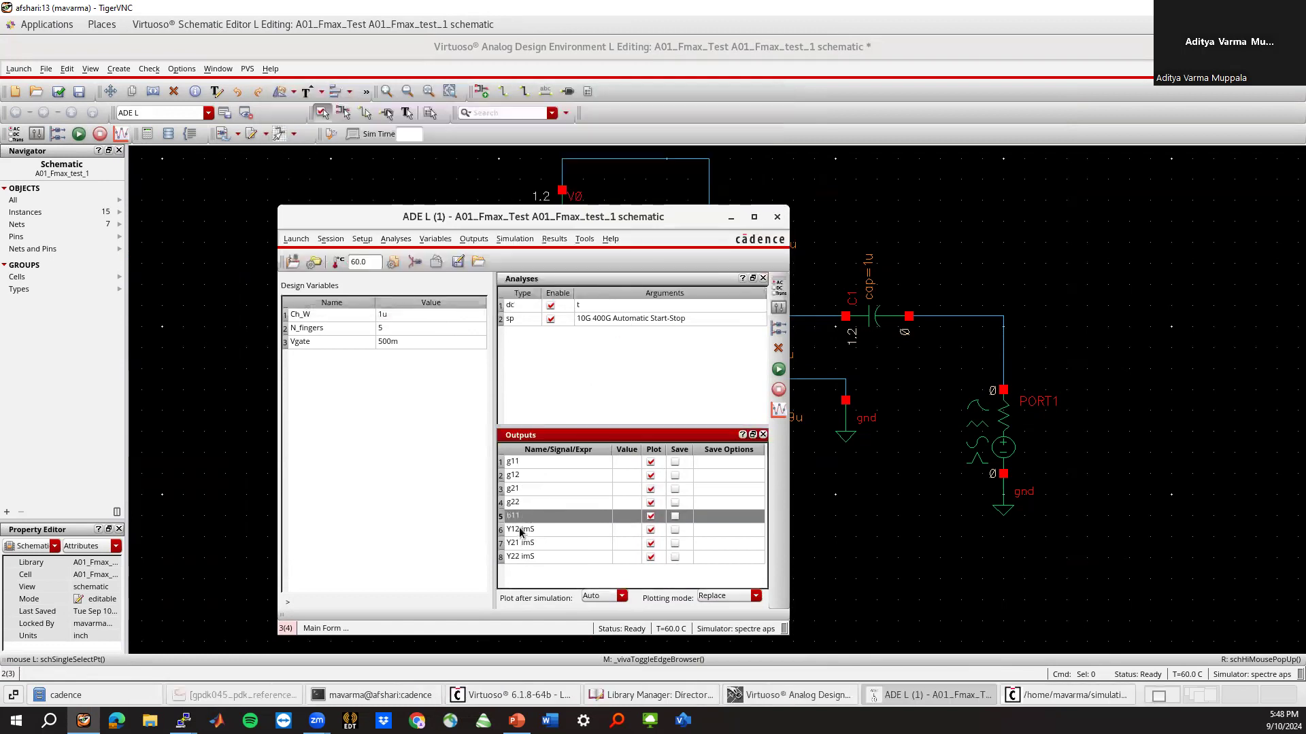
double_click(520, 530)
type("b12")
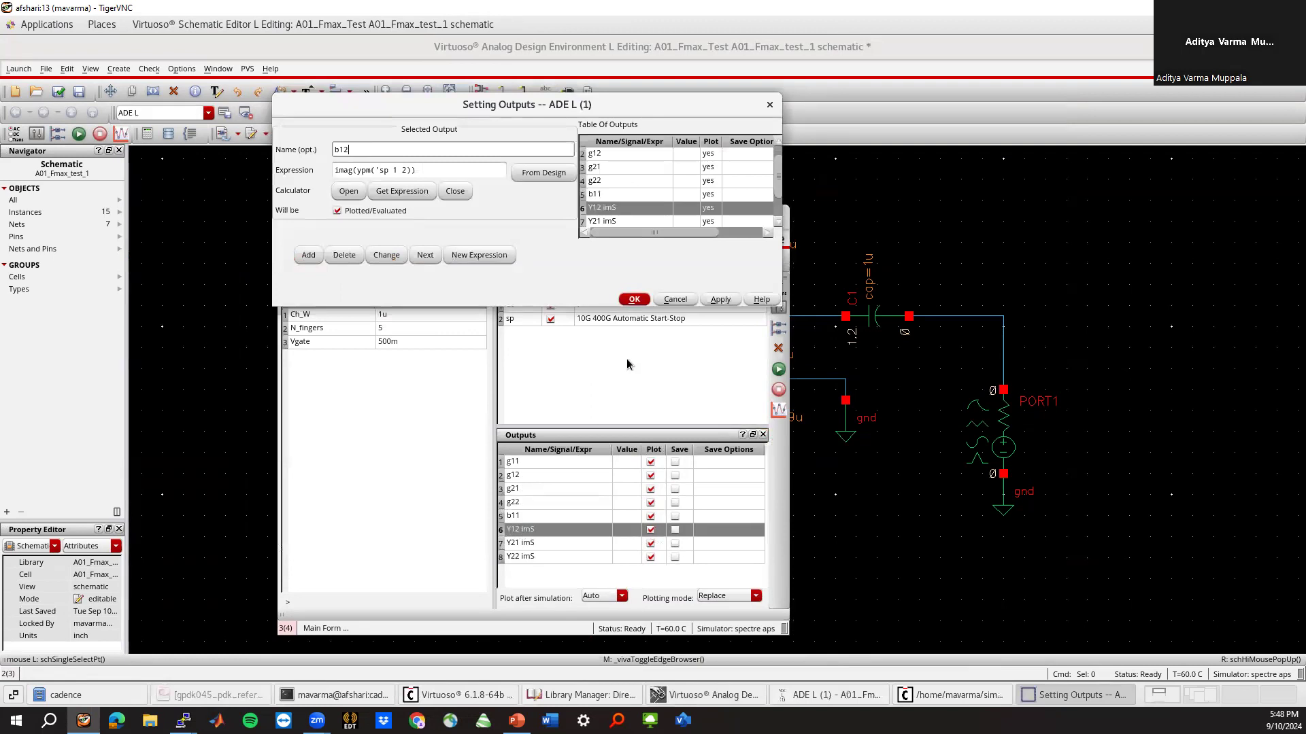
left_click(633, 299)
Rename the outputs Y21 imS and Y22 imS to b21 and b22
double_click(520, 544)
type("b21")
left_click(633, 299)
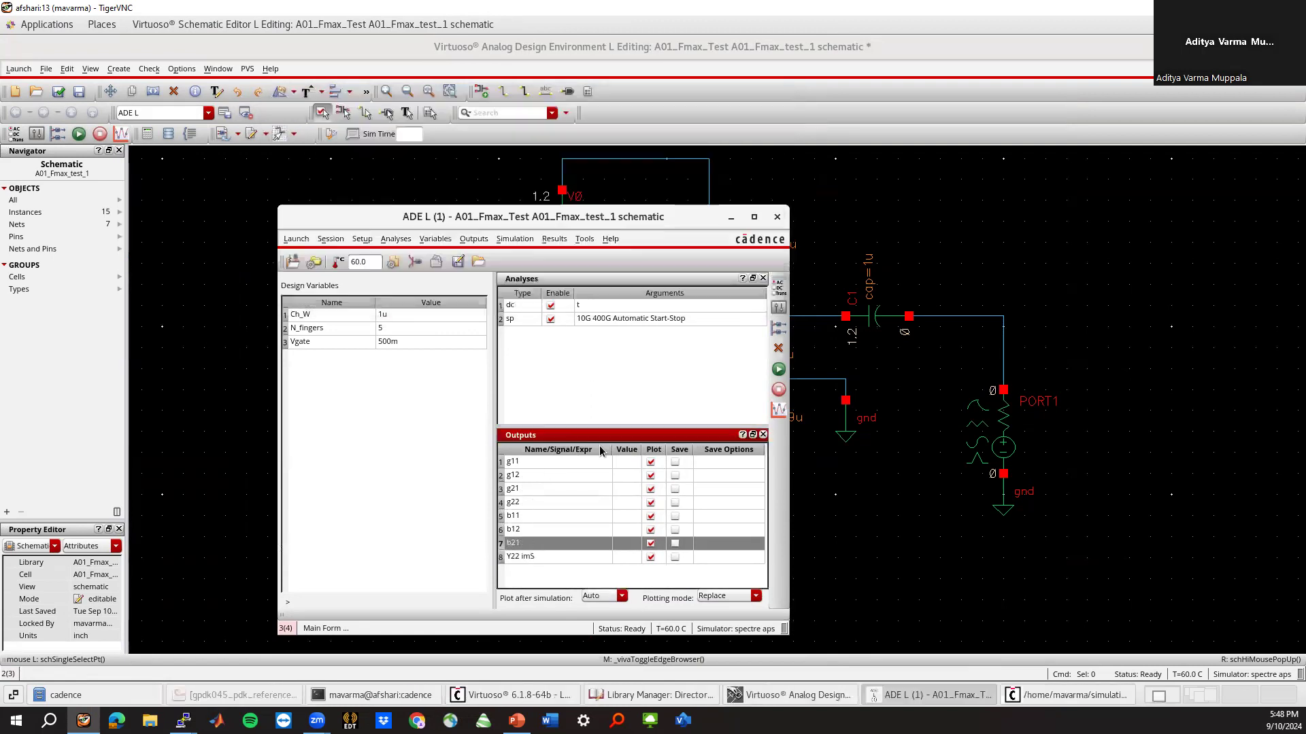
double_click(537, 560)
type("b22")
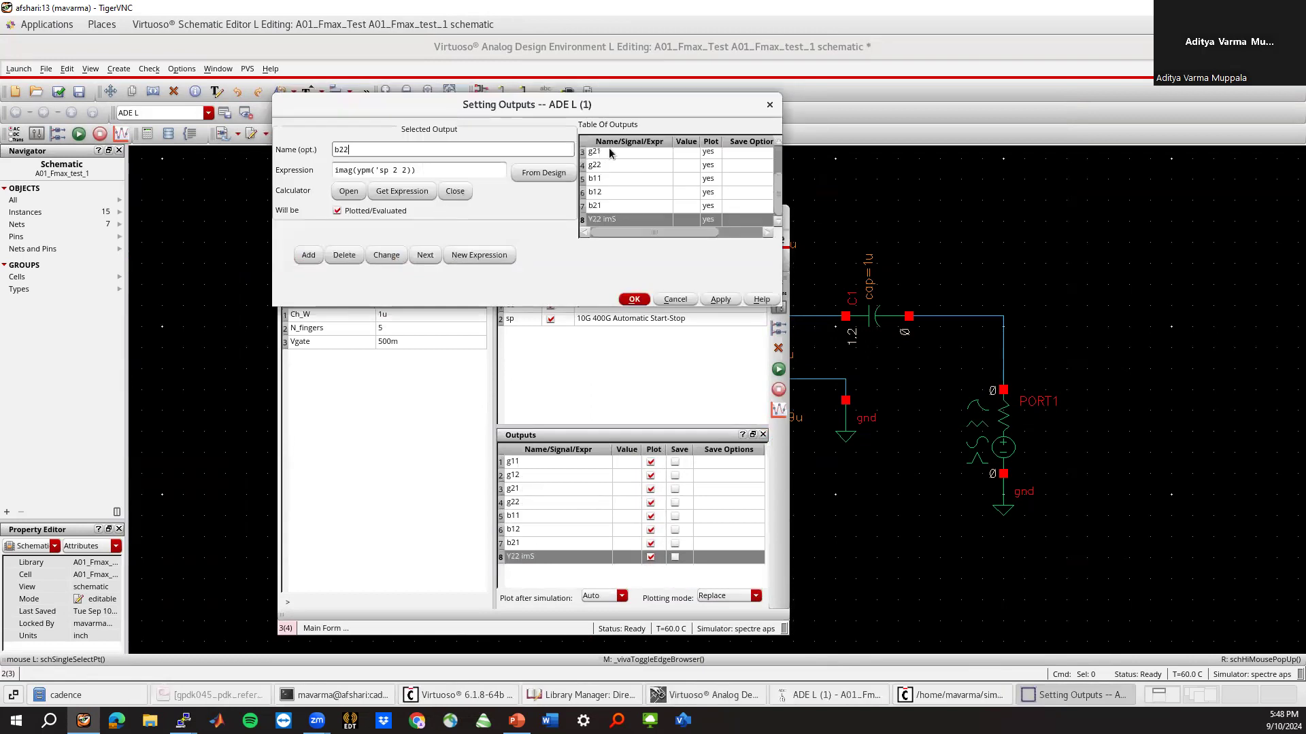
left_click(633, 299)
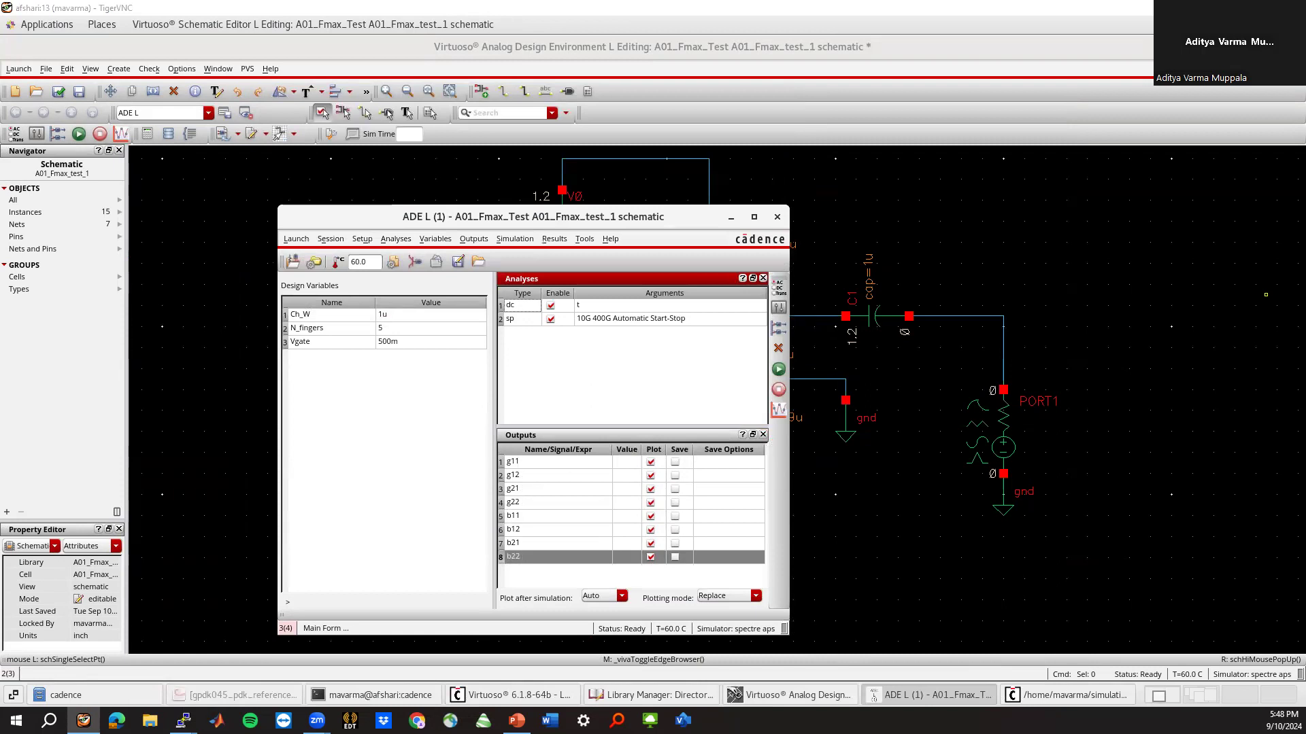
Open the b22 output settings, enter the name U and paste the gain expression starting with ((0.25 * (((b12 - b21)**2)
left_click(530, 576)
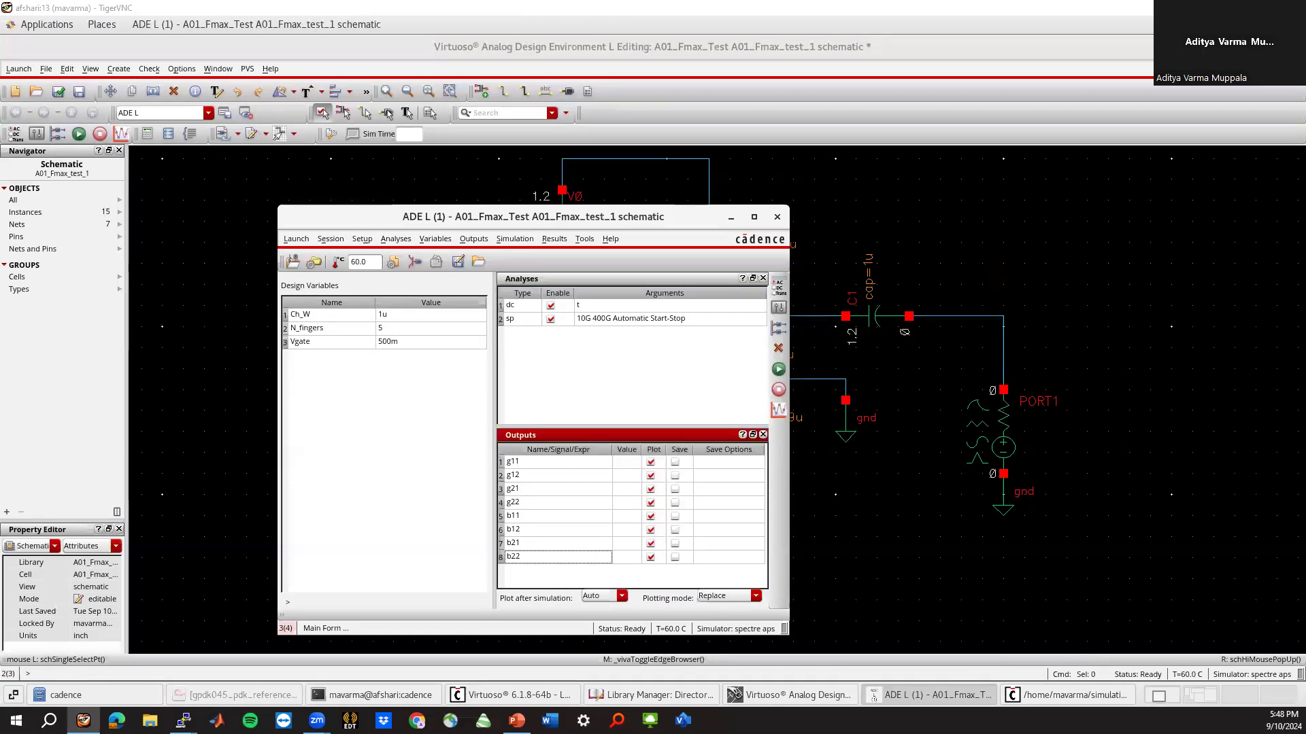
double_click(527, 556)
type("U")
left_click_drag(433, 169, 263, 167)
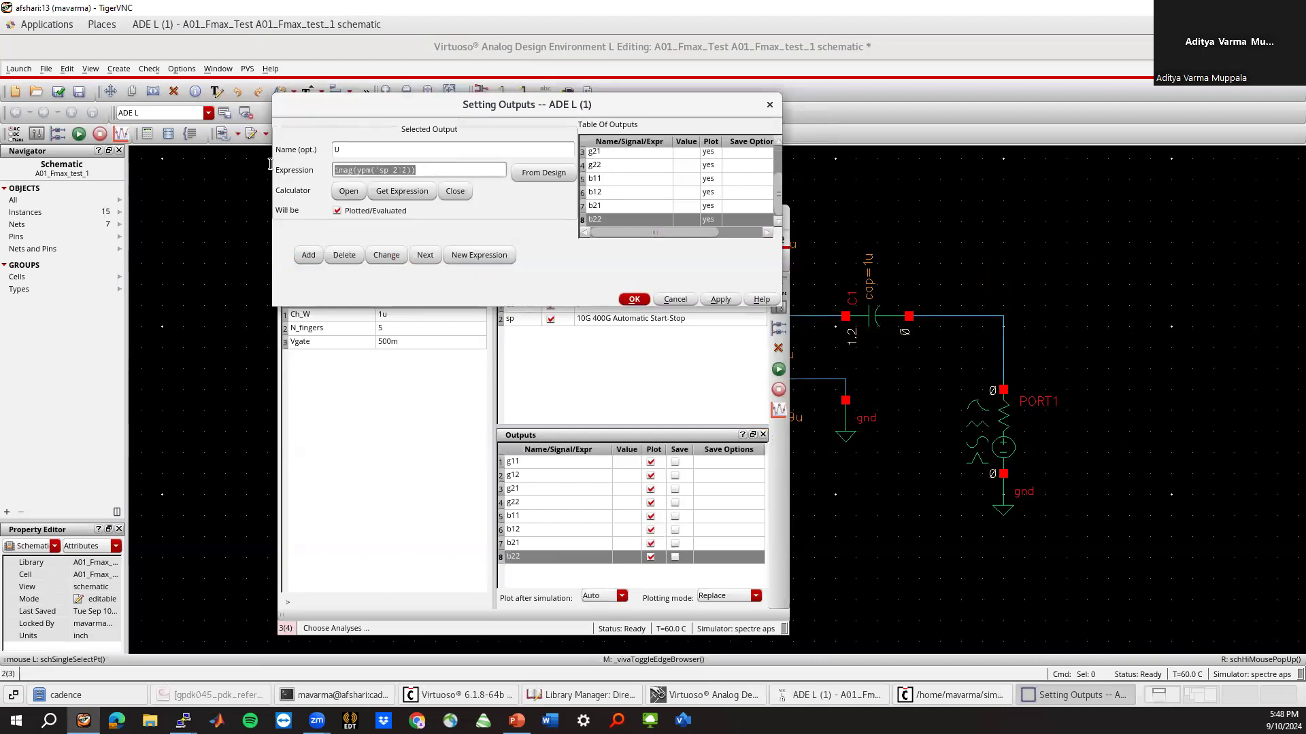
key("ctrl+v")
Check the pasted U expression through its full length and add it as a new output
left_click_drag(372, 171, 264, 168)
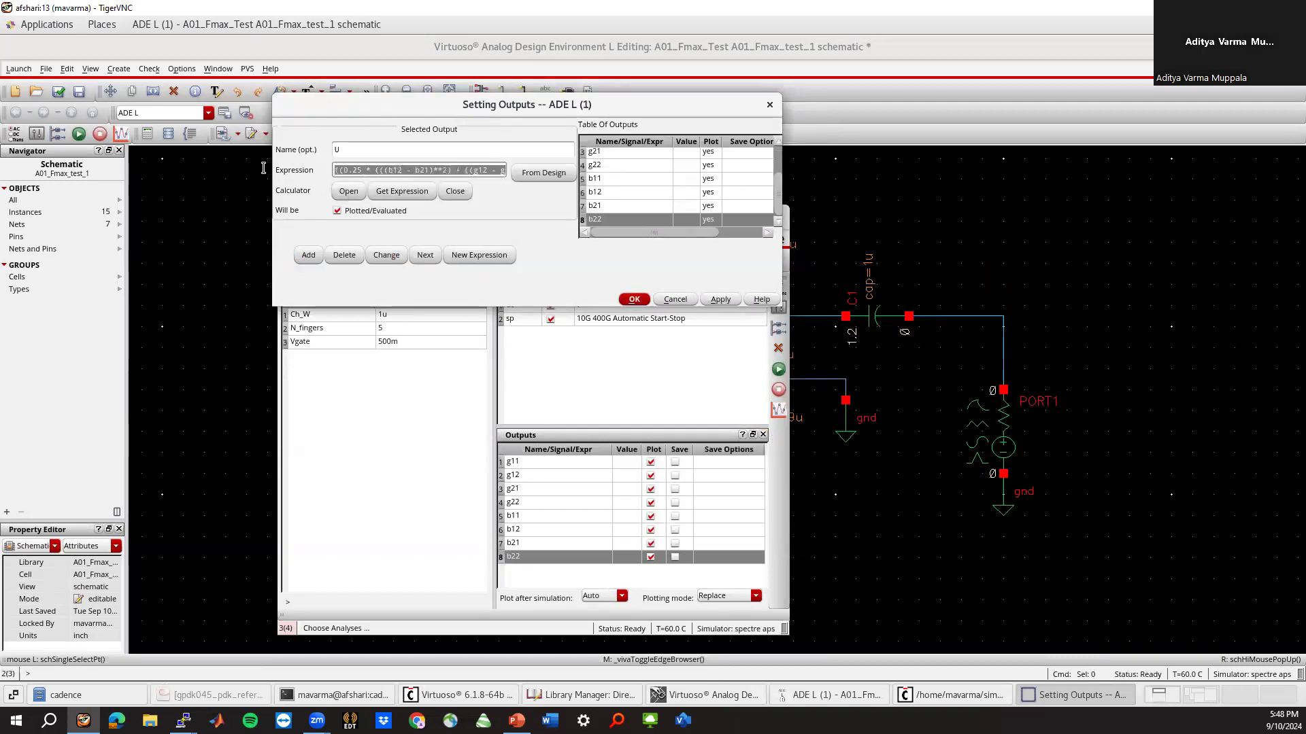
left_click(334, 176)
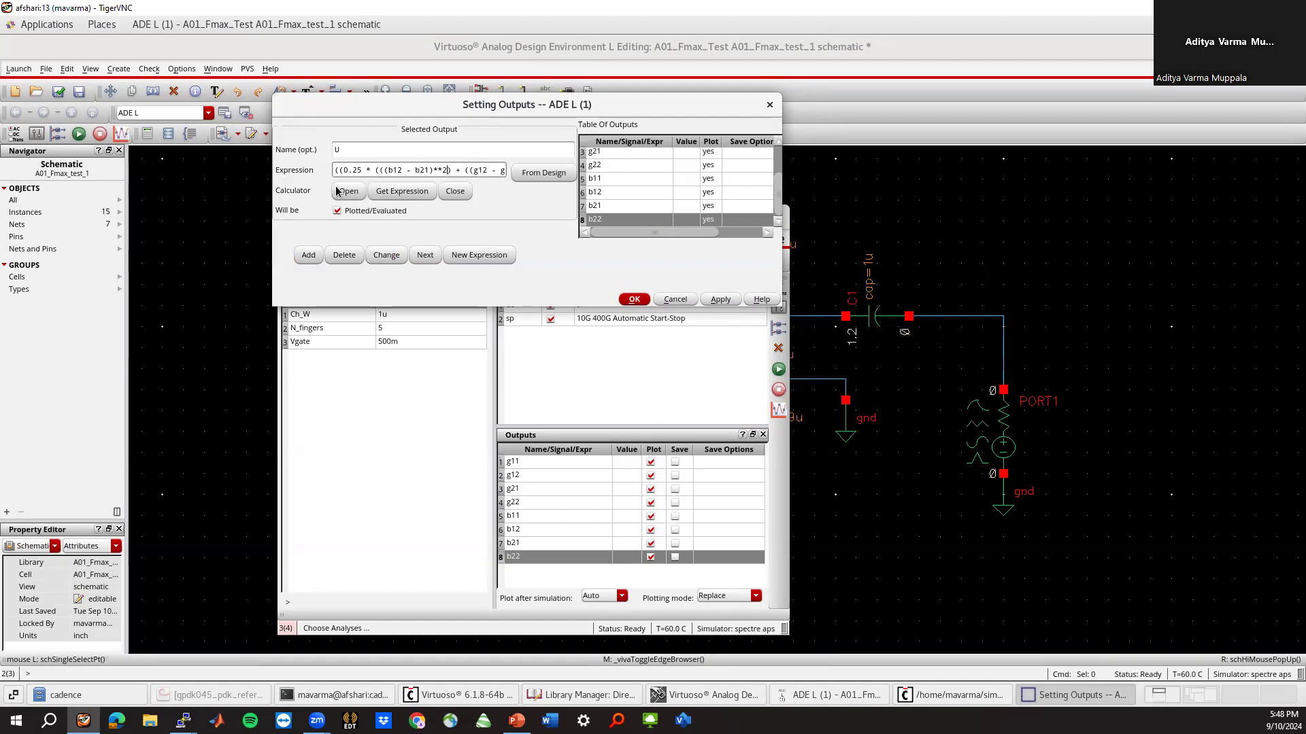
key("Right")
key("Right")
key("Right")
key("Right")
key("Right")
key("Right")
key("Right")
key("Right")
key("Right")
key("Right")
key("Right")
key("Right")
key("Right")
key("Right")
key("Right")
key("Right")
key("Right")
key("Right")
key("Right")
key("Right")
key("Right")
key("Right")
key("Right")
key("Right")
key("Right")
key("Right")
key("Right")
key("Right")
key("Right")
key("Right")
key("Right")
key("Right")
key("Right")
key("Right")
key("Right")
key("Left")
key("Left")
key("Left")
key("Left")
key("Left")
key("Left")
key("Left")
key("Left")
key("Left")
key("Left")
key("Left")
key("Left")
key("Left")
key("Left")
key("Left")
key("Left")
key("Left")
key("Left")
key("Left")
key("Left")
left_click(306, 256)
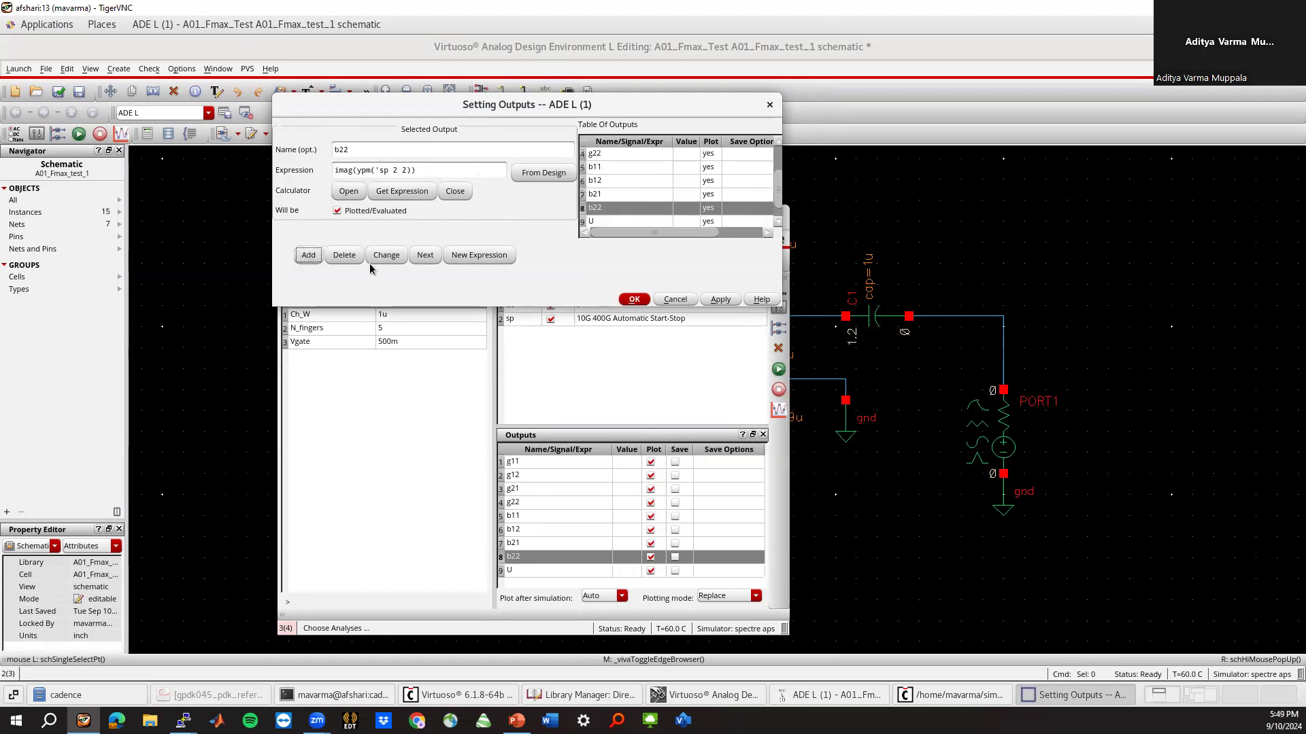
Confirm the output settings and turn off plotting for g11 through g22 and b11 through b22, leaving only U plotted
left_click(632, 300)
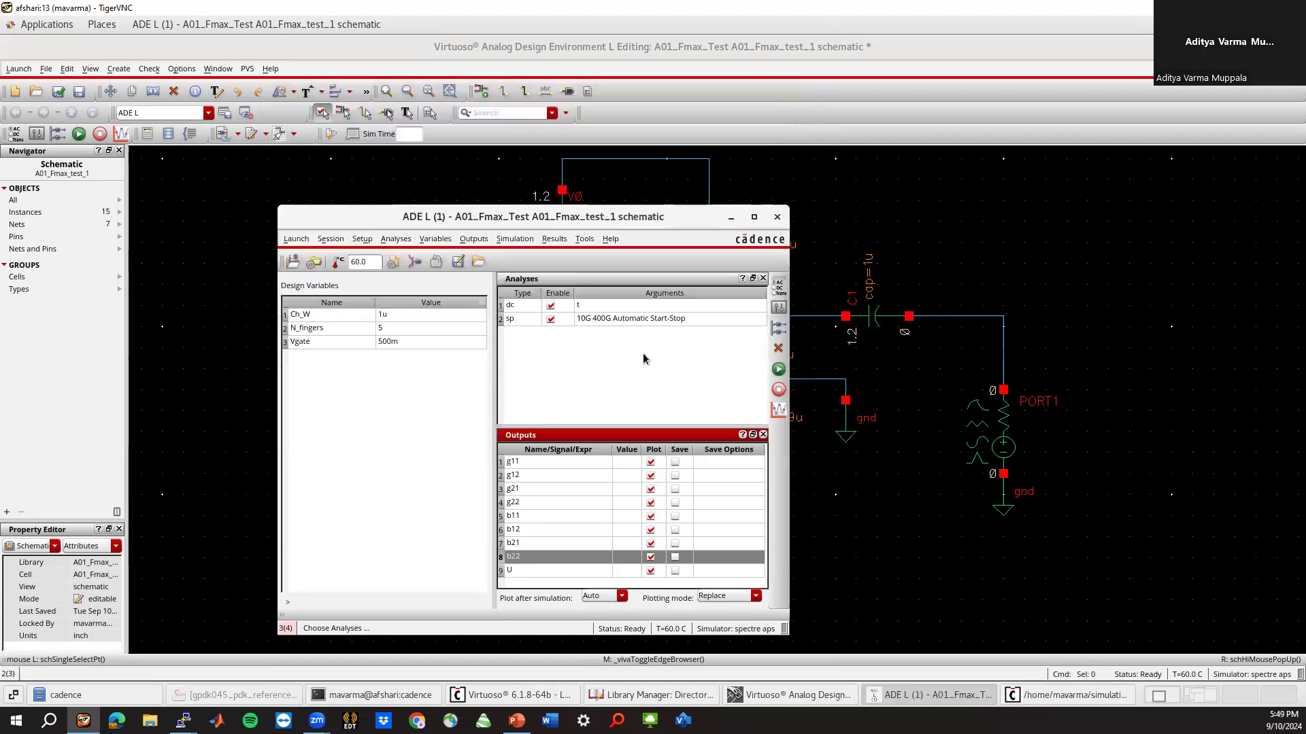
left_click(540, 567)
left_click(651, 556)
left_click(651, 543)
left_click(651, 530)
left_click(651, 516)
left_click(651, 503)
left_click(651, 489)
left_click(651, 476)
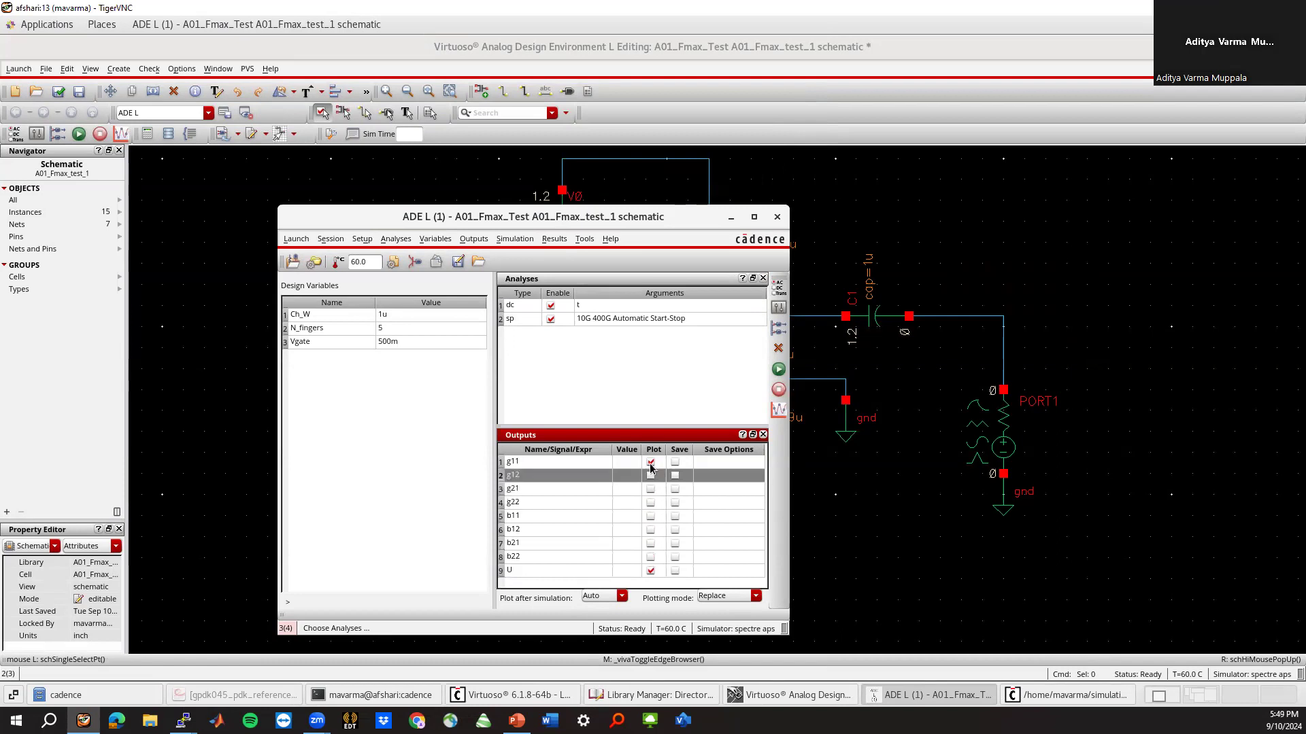
left_click(651, 462)
left_click(410, 525)
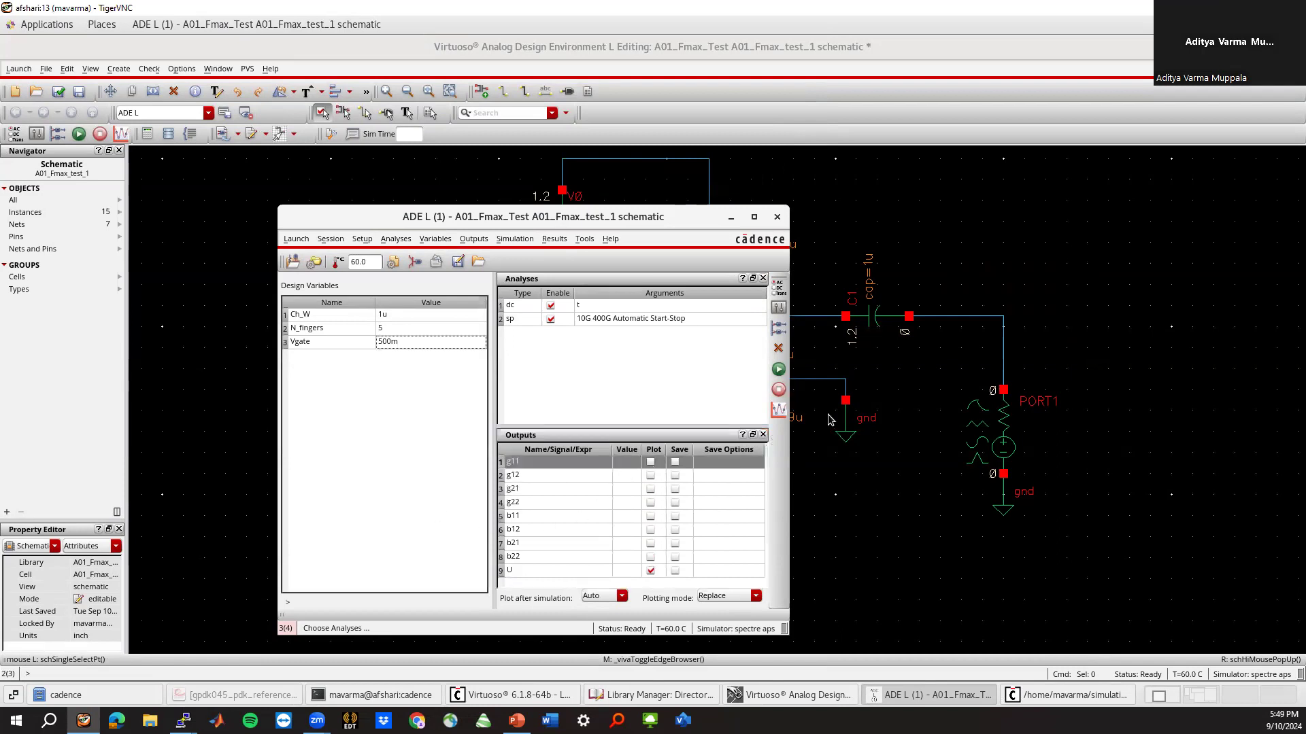
Plot U against frequency, place a vertical marker at about 275.57 GHz on the unity-gain crossing, and close the graph
left_click(779, 409)
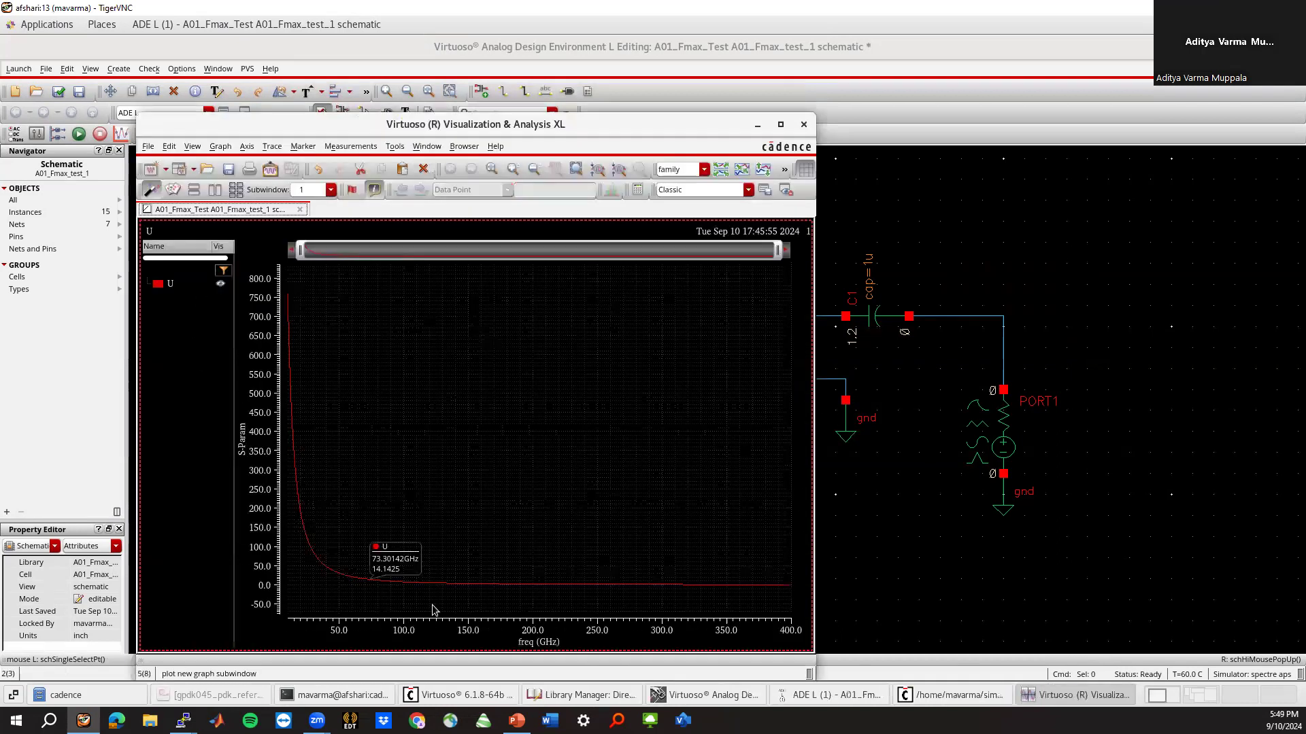
right_click(454, 332)
left_click(413, 333)
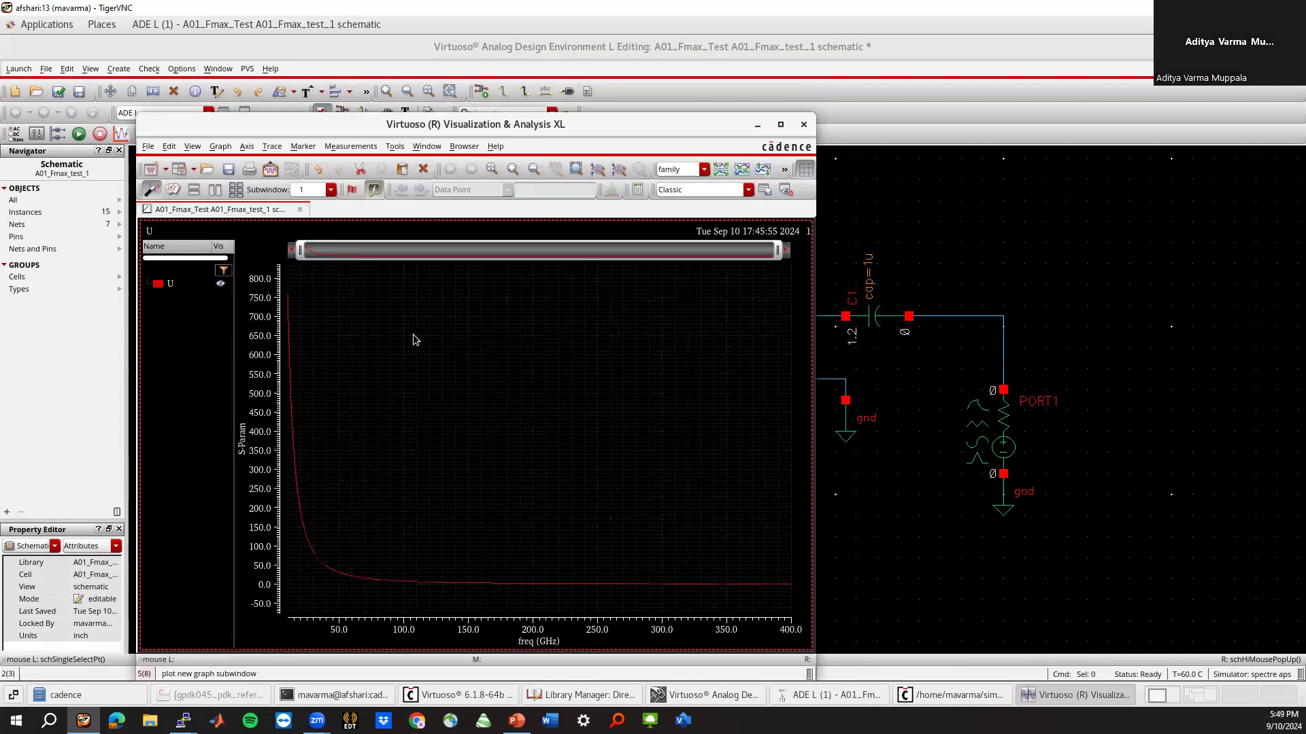
key("v")
left_click_drag(428, 343, 634, 358)
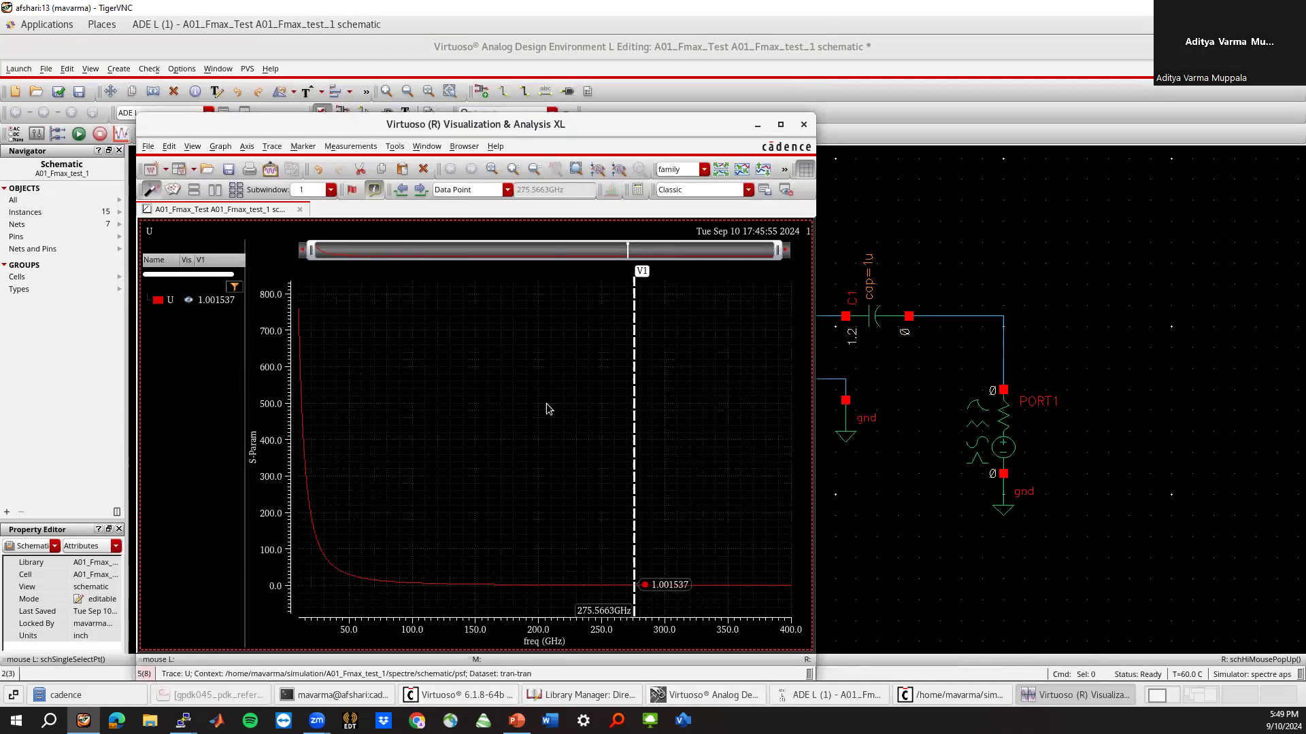
mouse_move(305, 423)
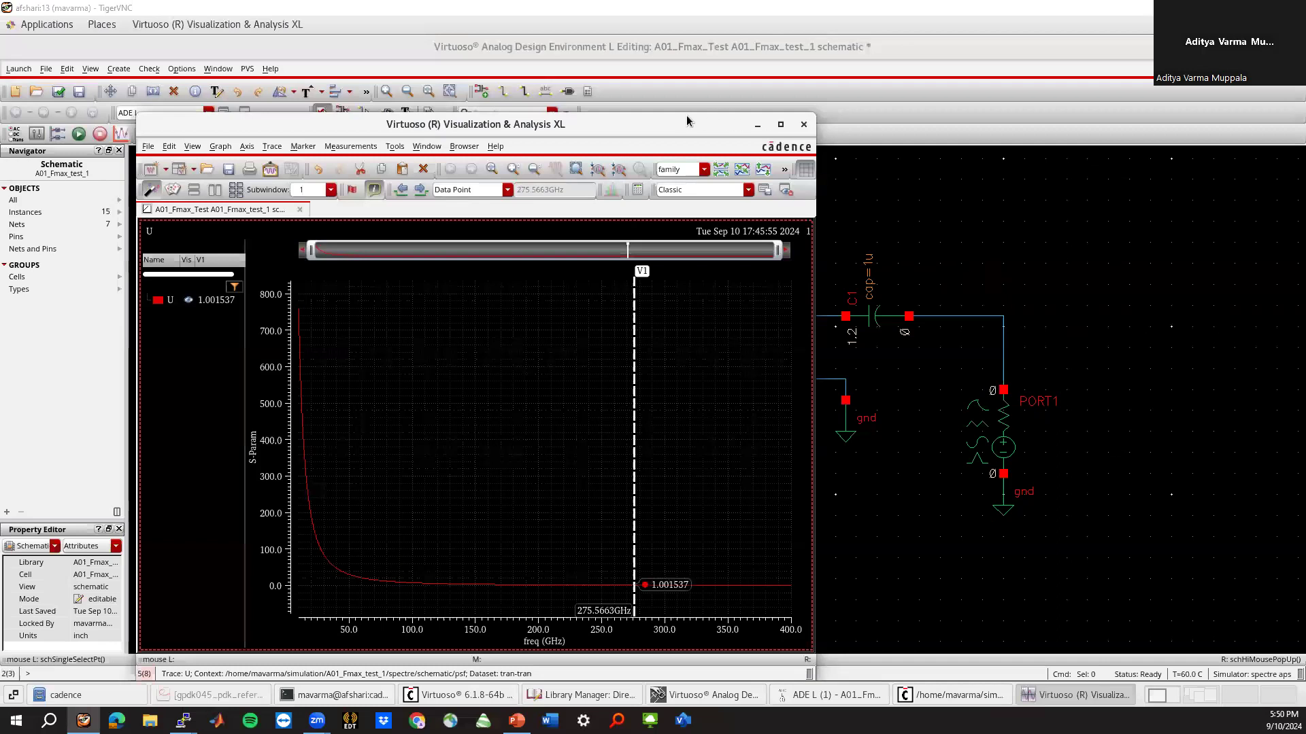
left_click(802, 128)
Rename the output U to Fmax and replace its expression with unityGainFreq(U)
left_click(528, 574)
double_click(527, 575)
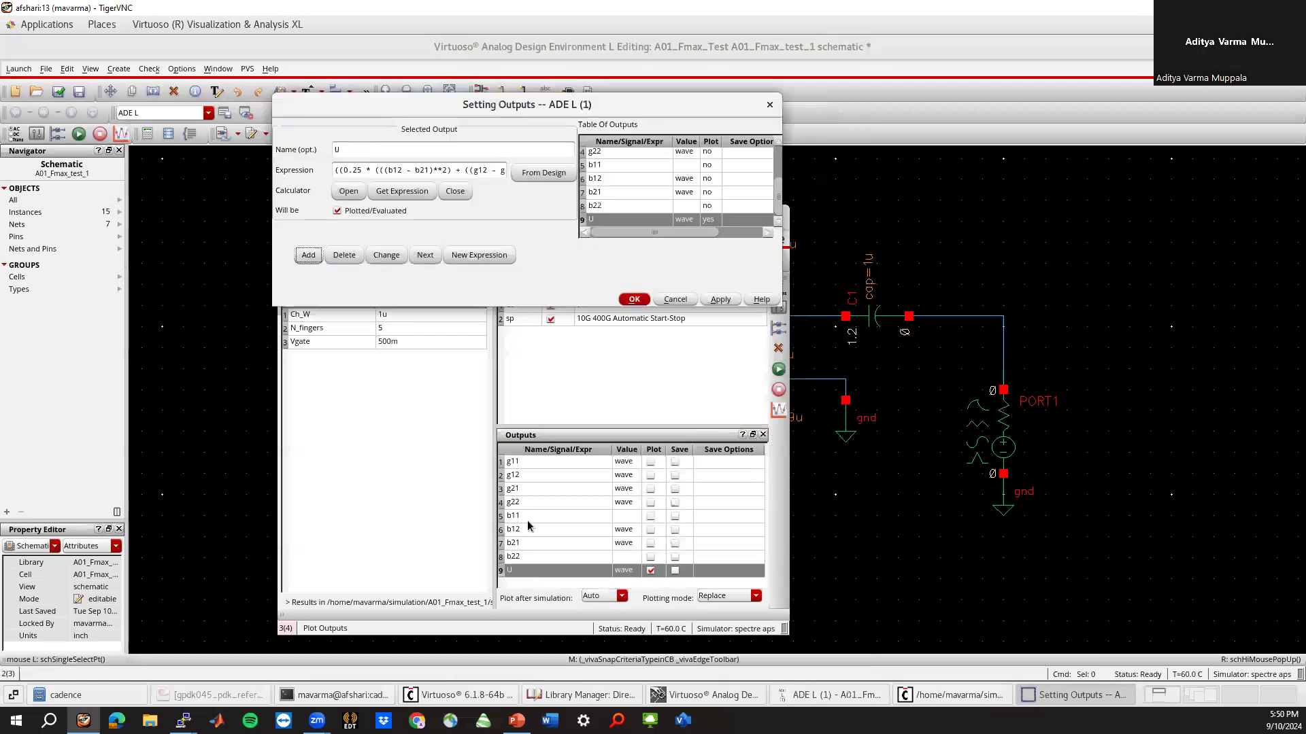
double_click(372, 151)
type("Fmax")
triple_click(384, 166)
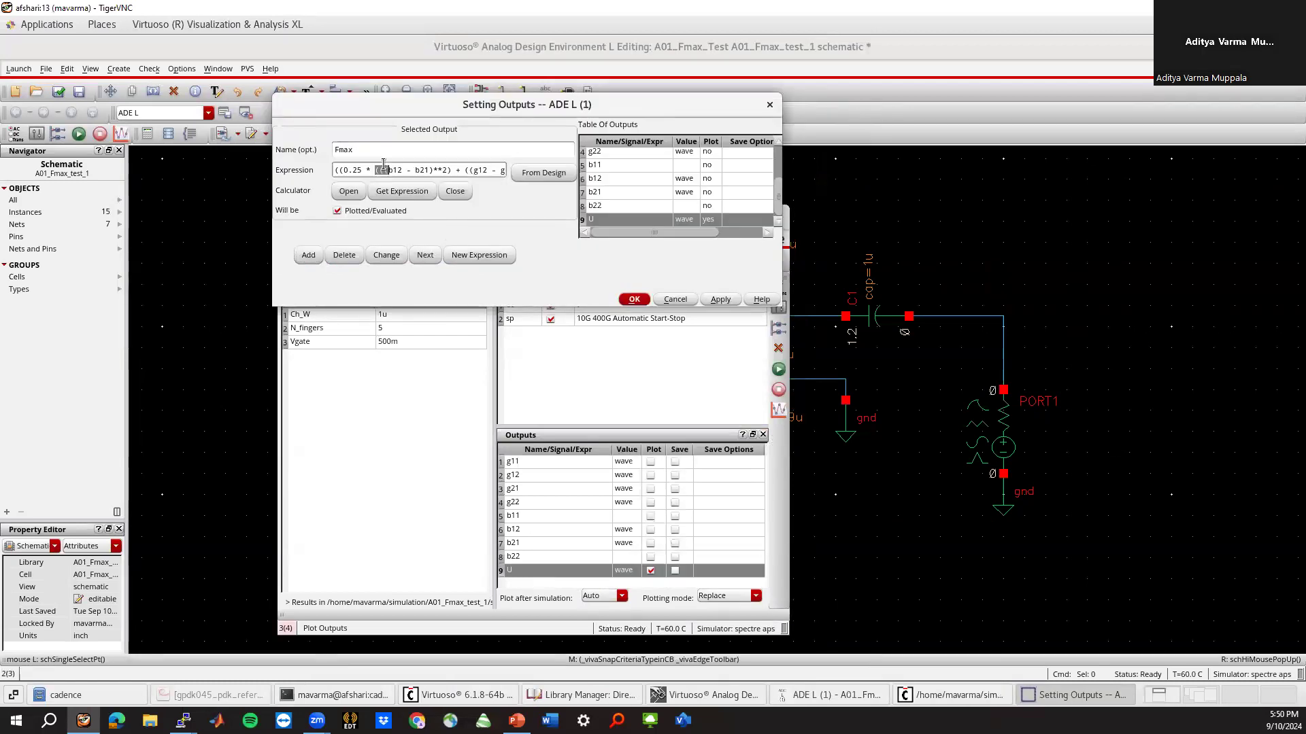
type("unityGainFreq(U)")
left_click_drag(393, 170, 333, 170)
left_click(429, 171)
left_click(636, 300)
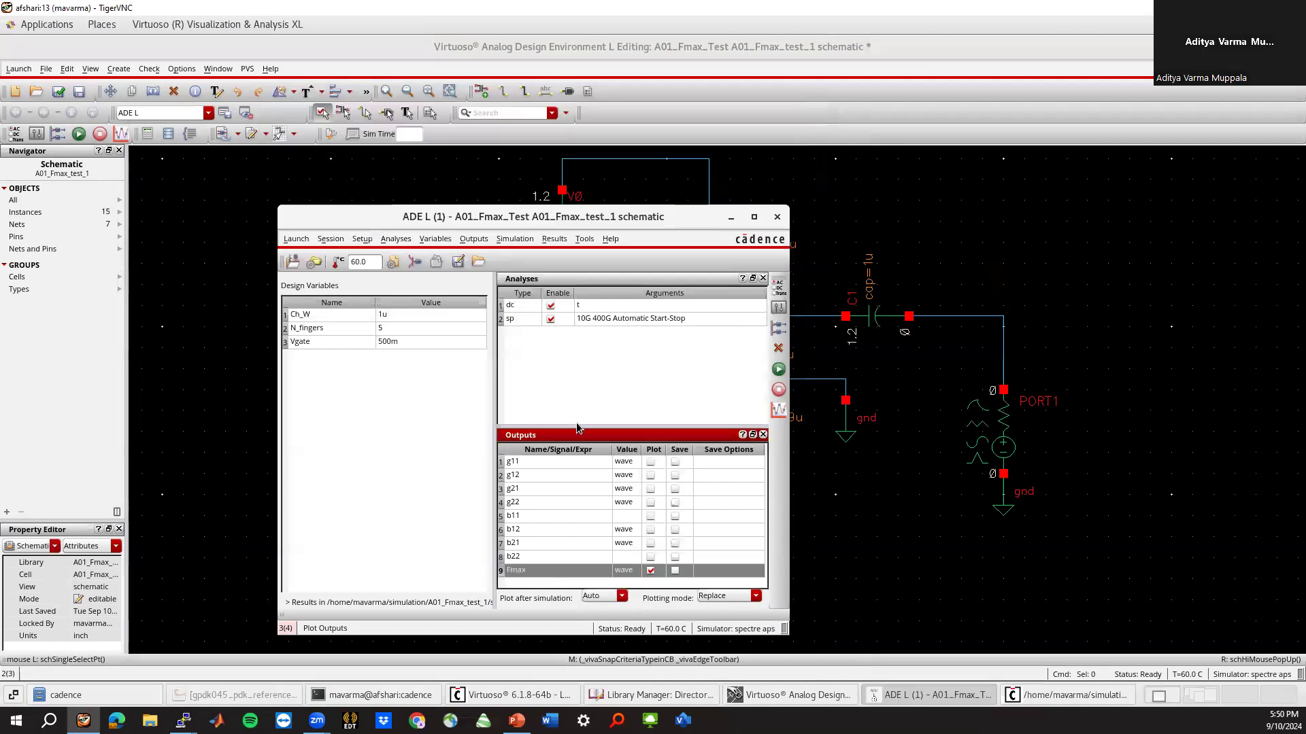
Enlarge the outputs list, evaluate the outputs, and check the log message against the Fmax expression
left_click_drag(577, 424, 577, 380)
left_click(778, 409)
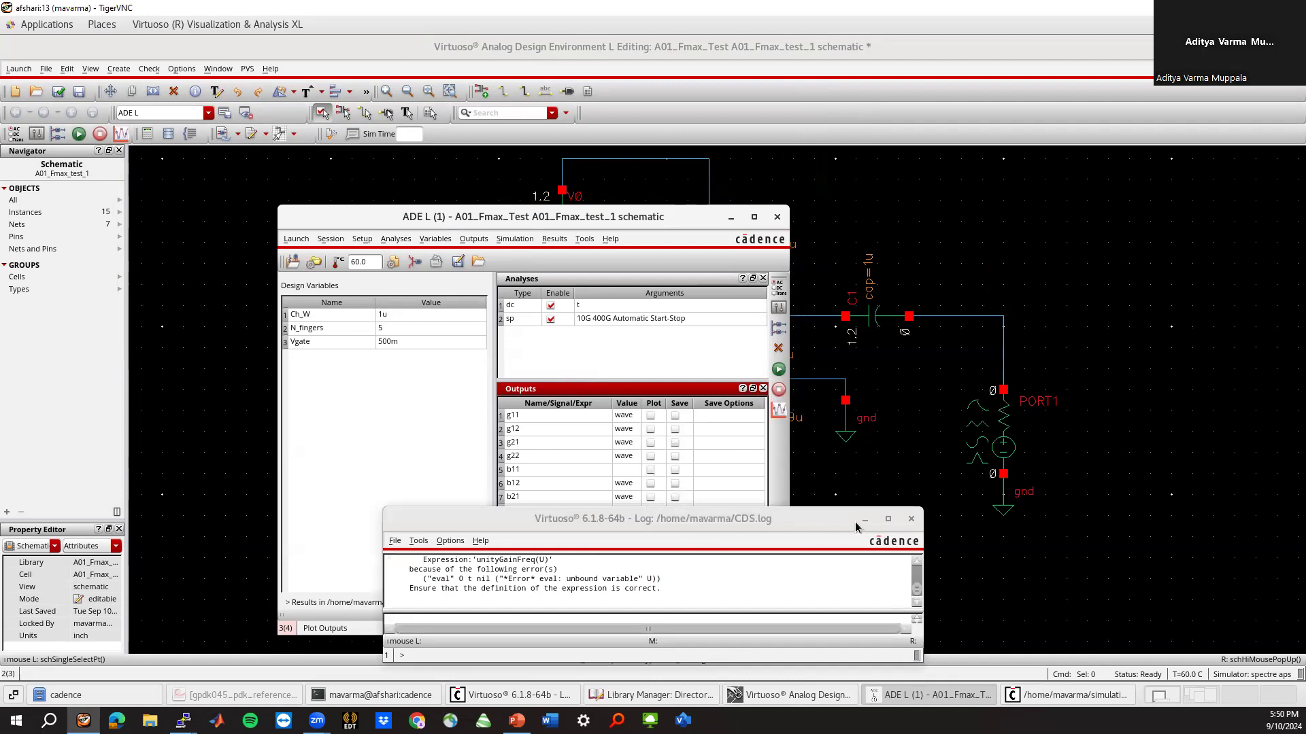
left_click_drag(805, 522, 1185, 300)
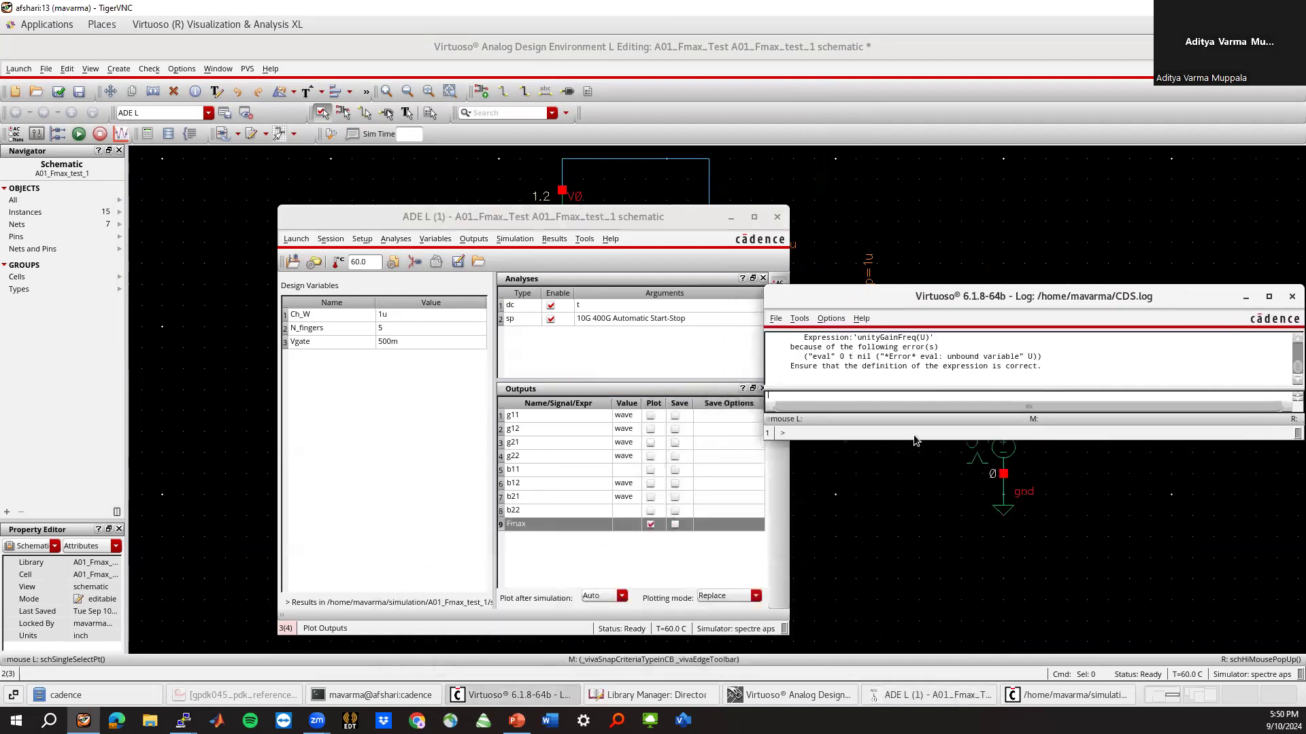
double_click(534, 525)
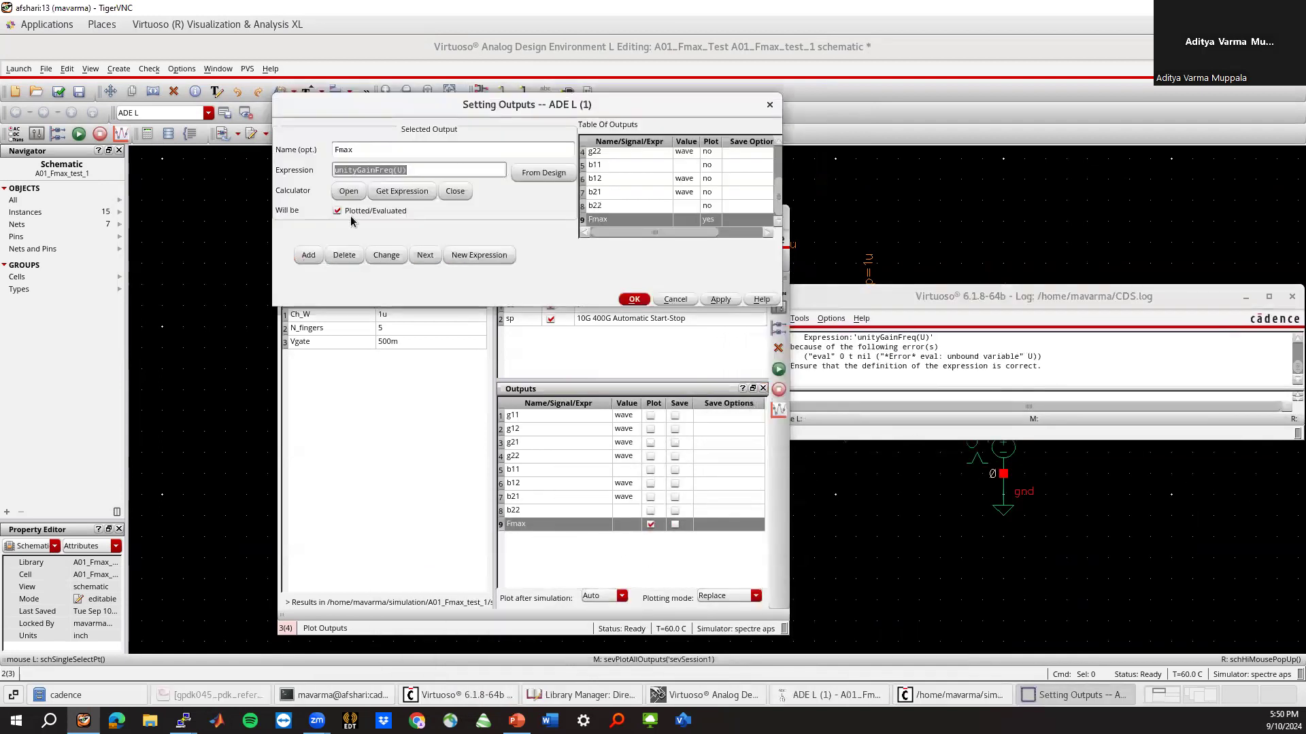
left_click(673, 300)
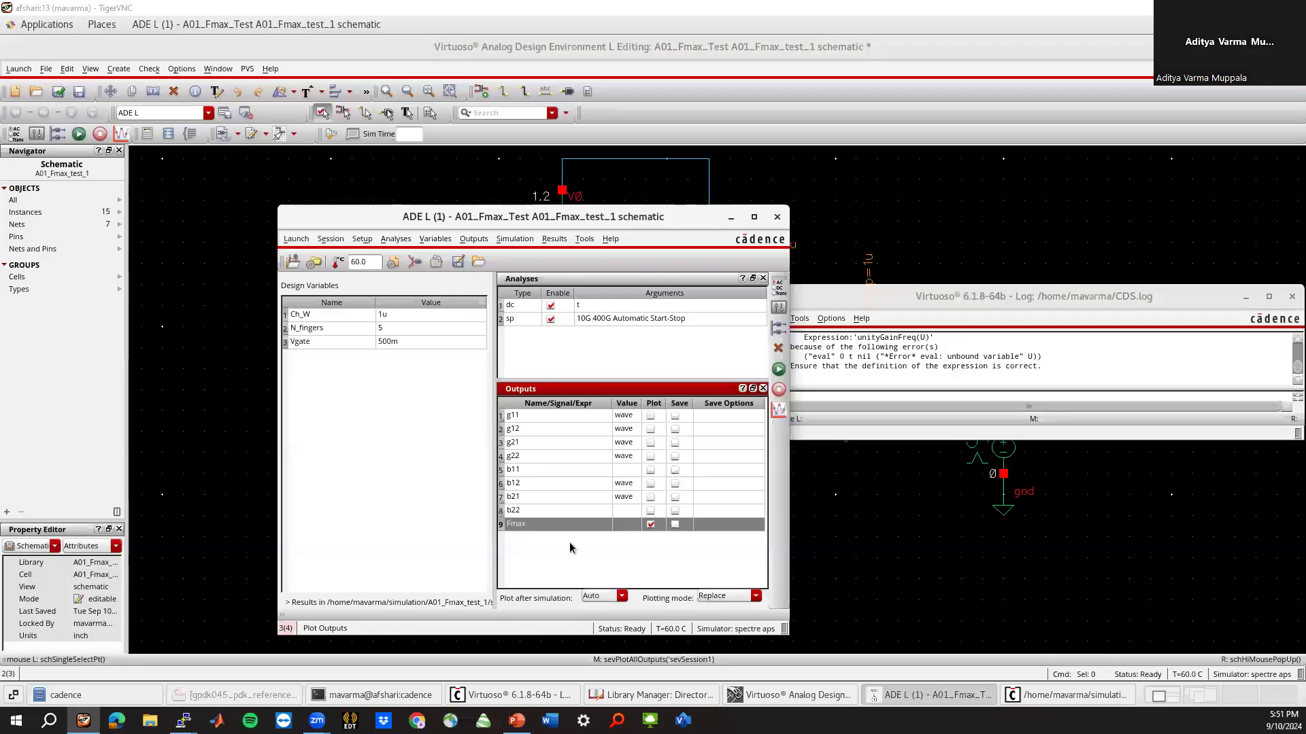
Add an output U with the pasted gain expression ending in / ((g11 * g22) - (g21 * g12))) and place it above Fmax
double_click(553, 525)
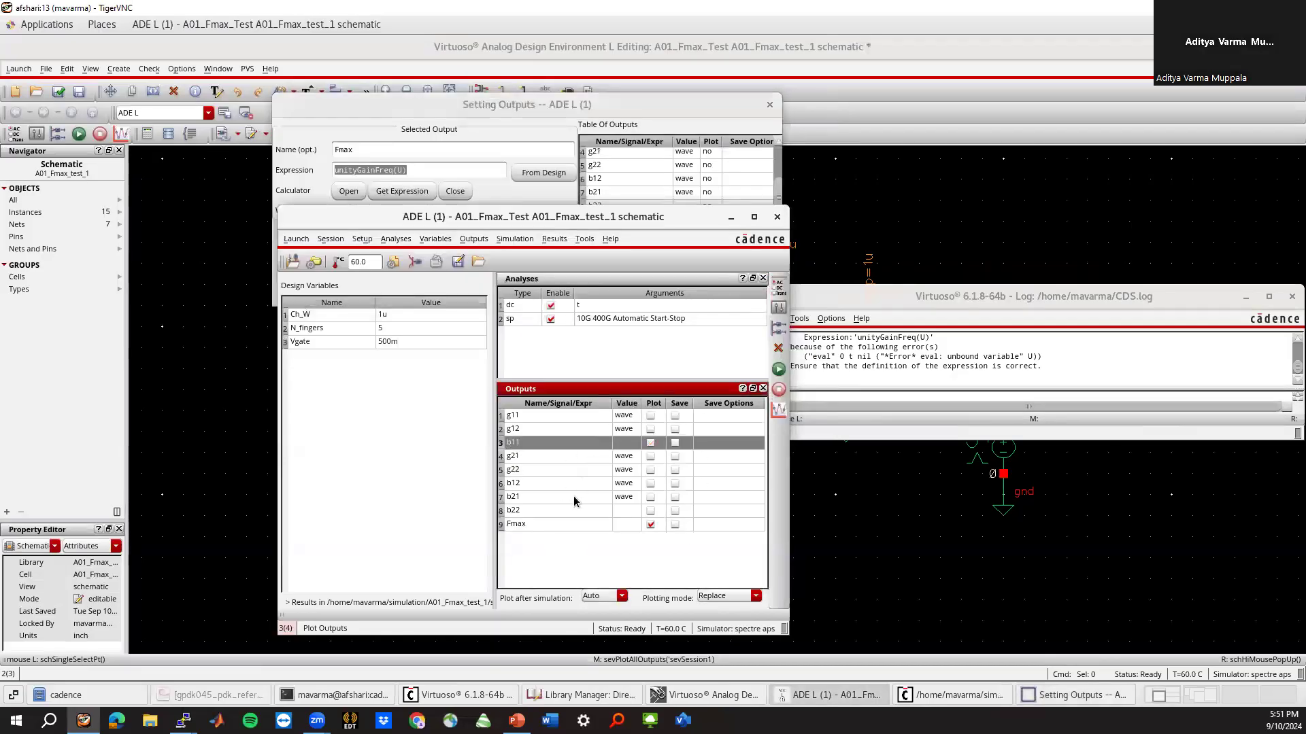
left_click_drag(540, 442, 549, 476)
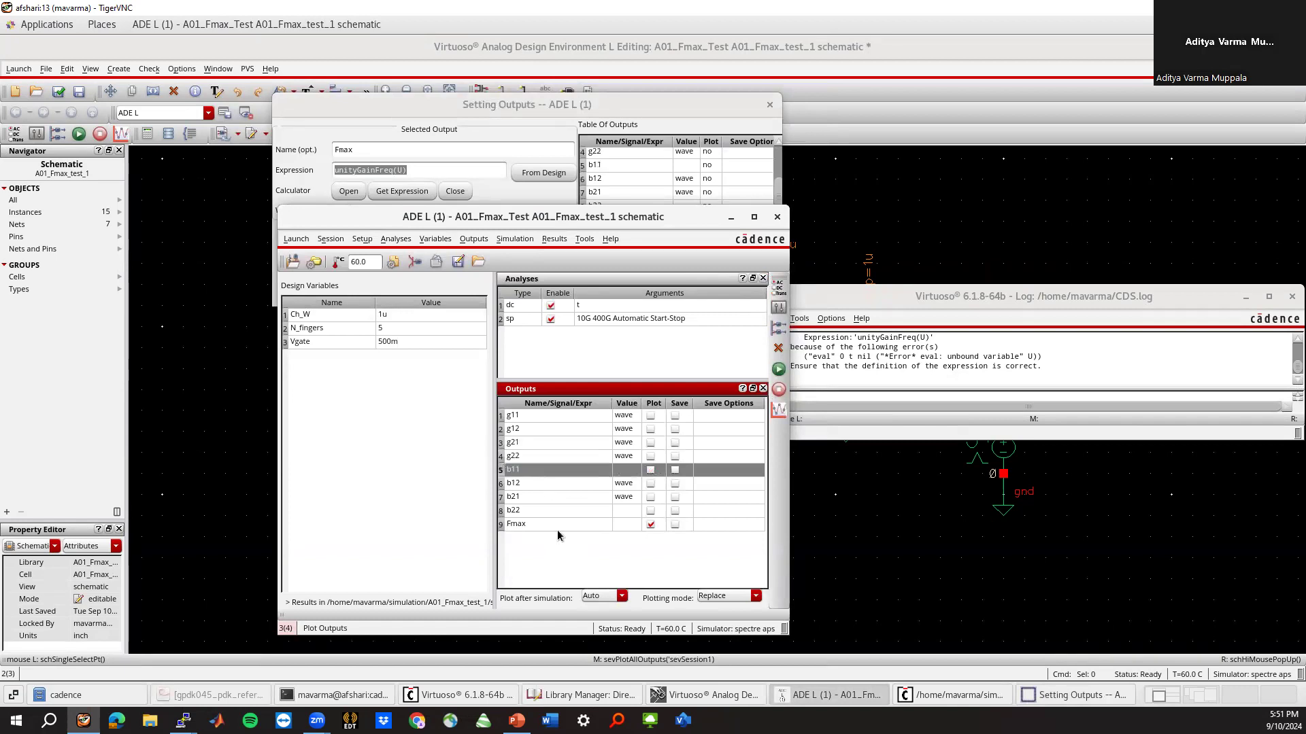
left_click(423, 150)
type("U")
left_click(415, 170)
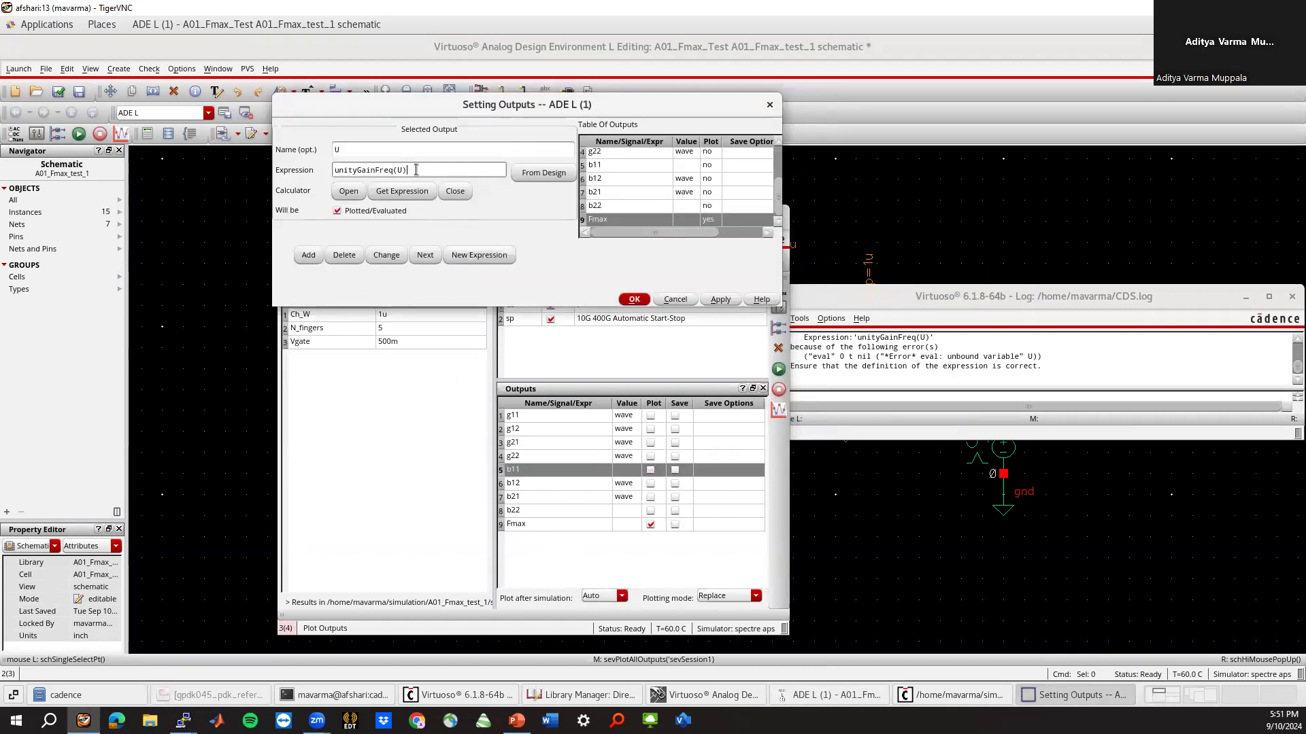
left_click_drag(416, 170, 285, 170)
key("ctrl+v")
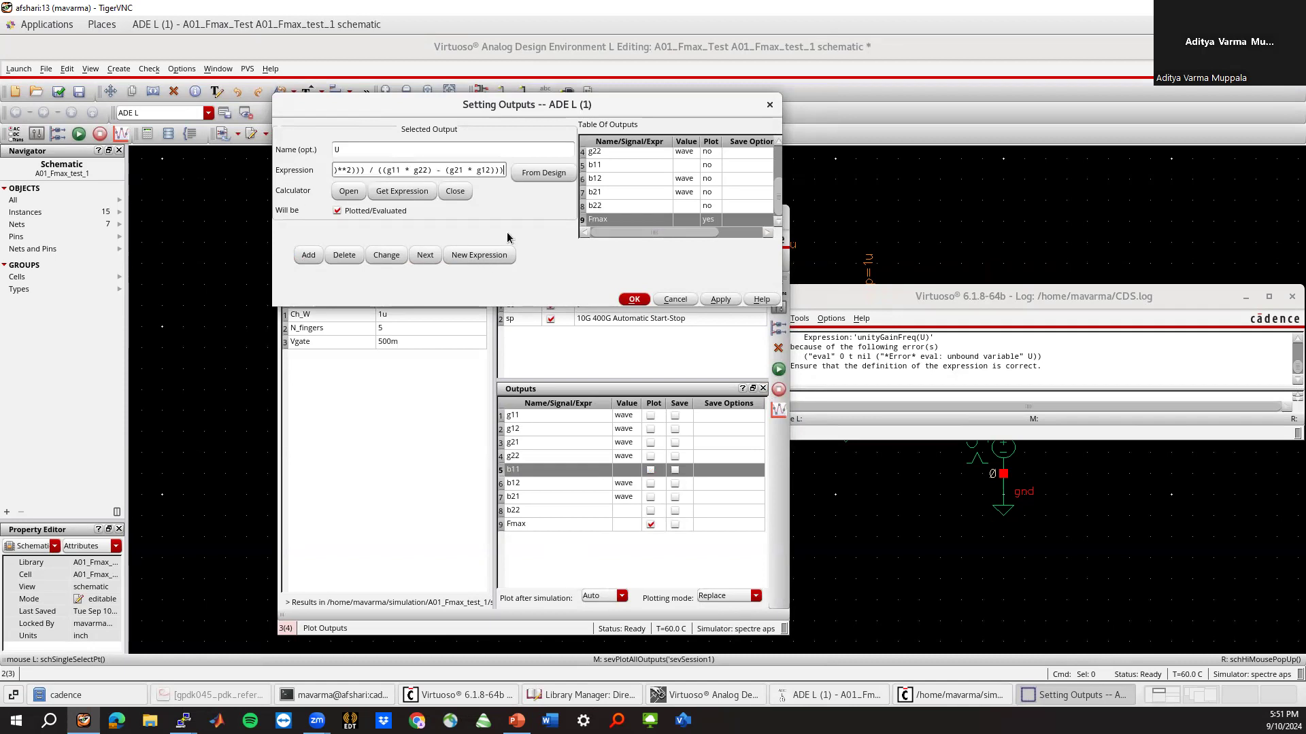
left_click(308, 254)
left_click(634, 299)
mouse_move(533, 524)
left_mouse_down()
mouse_move(536, 552)
mouse_move(521, 522)
left_mouse_up()
left_click(529, 552)
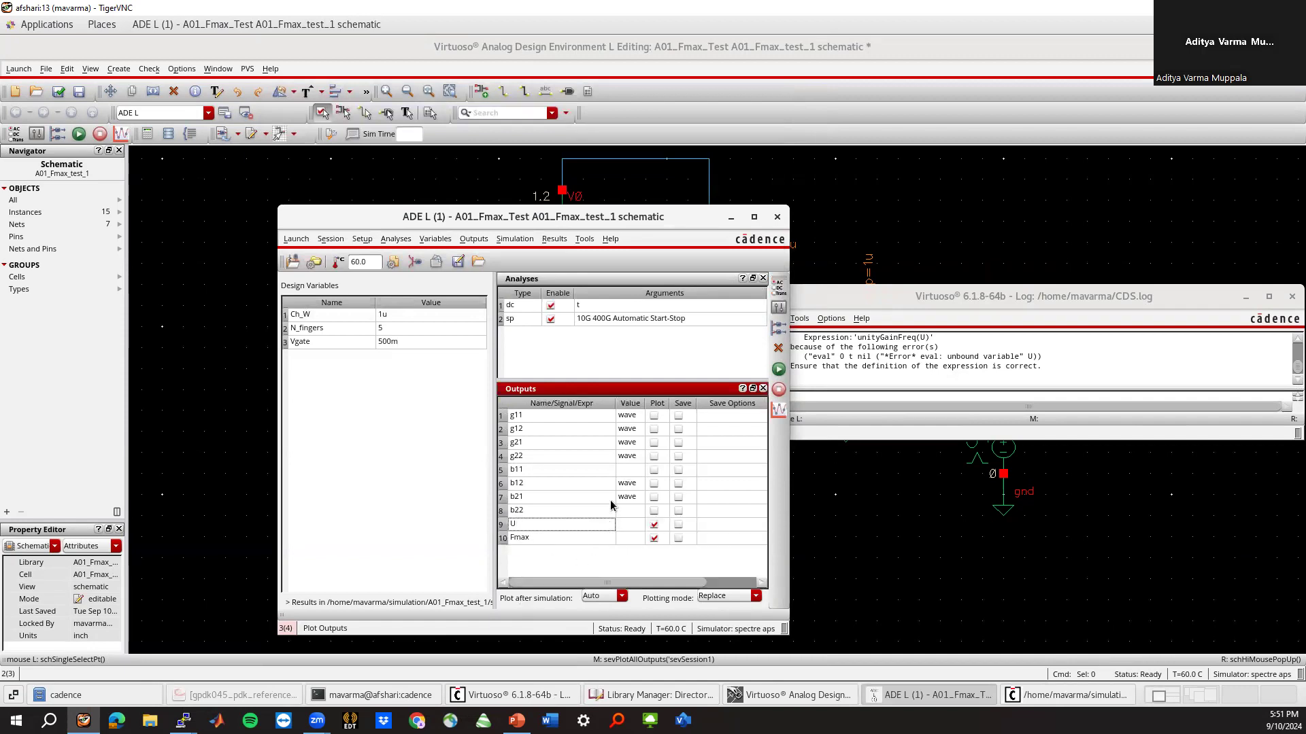
Plot the outputs again, close the graph, and widen the Value column to read the full Fmax value
left_click(778, 410)
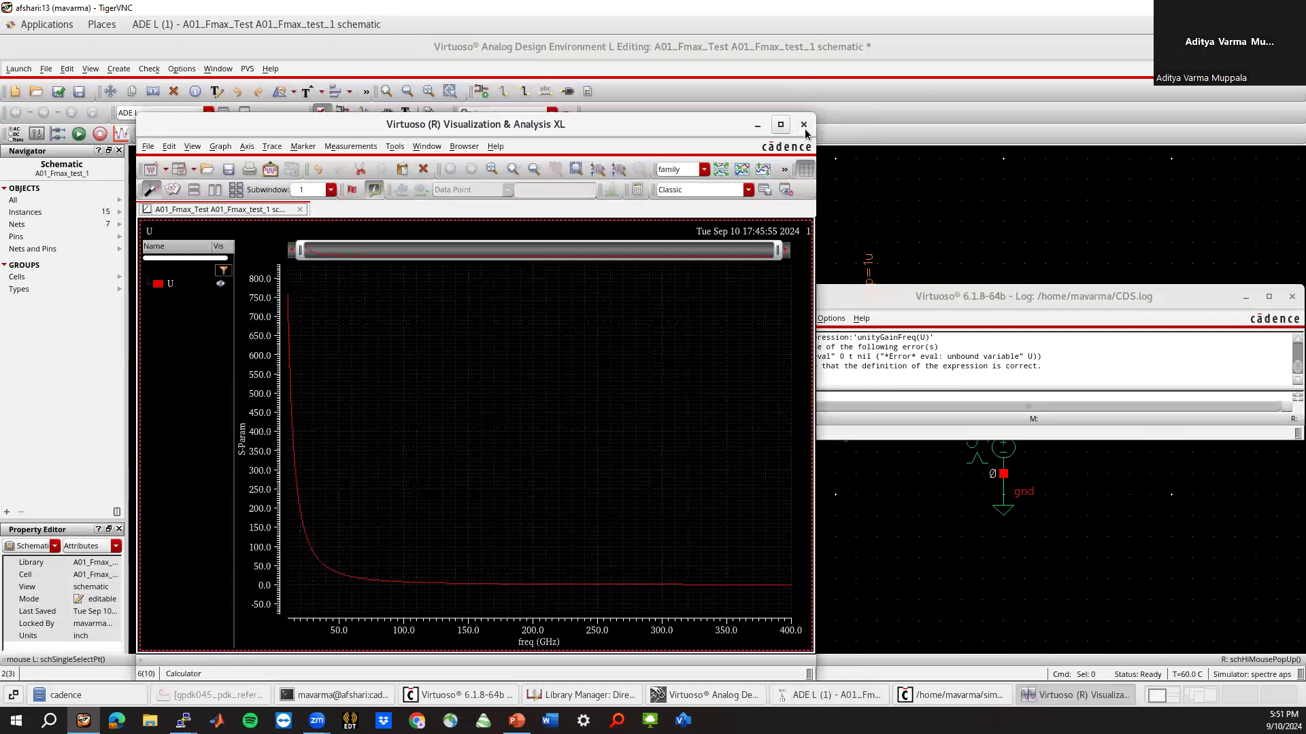
left_click(803, 124)
left_click_drag(645, 404, 676, 403)
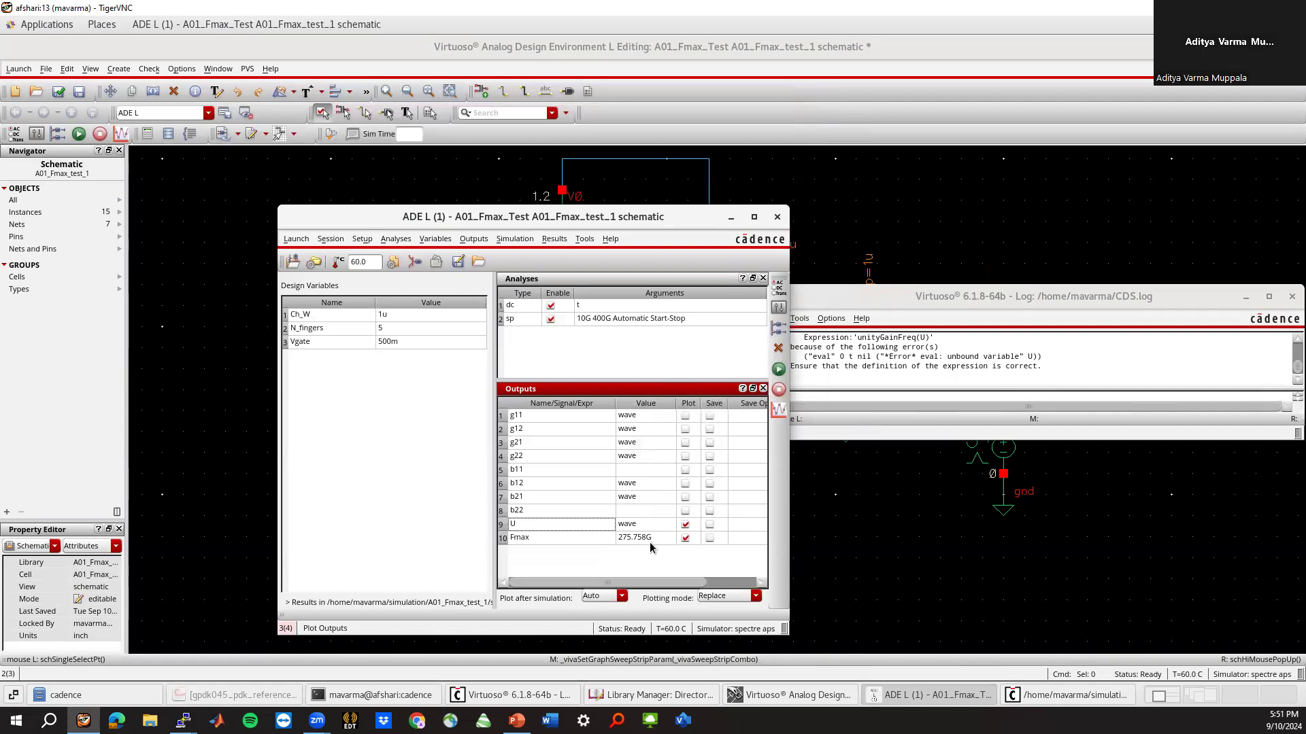